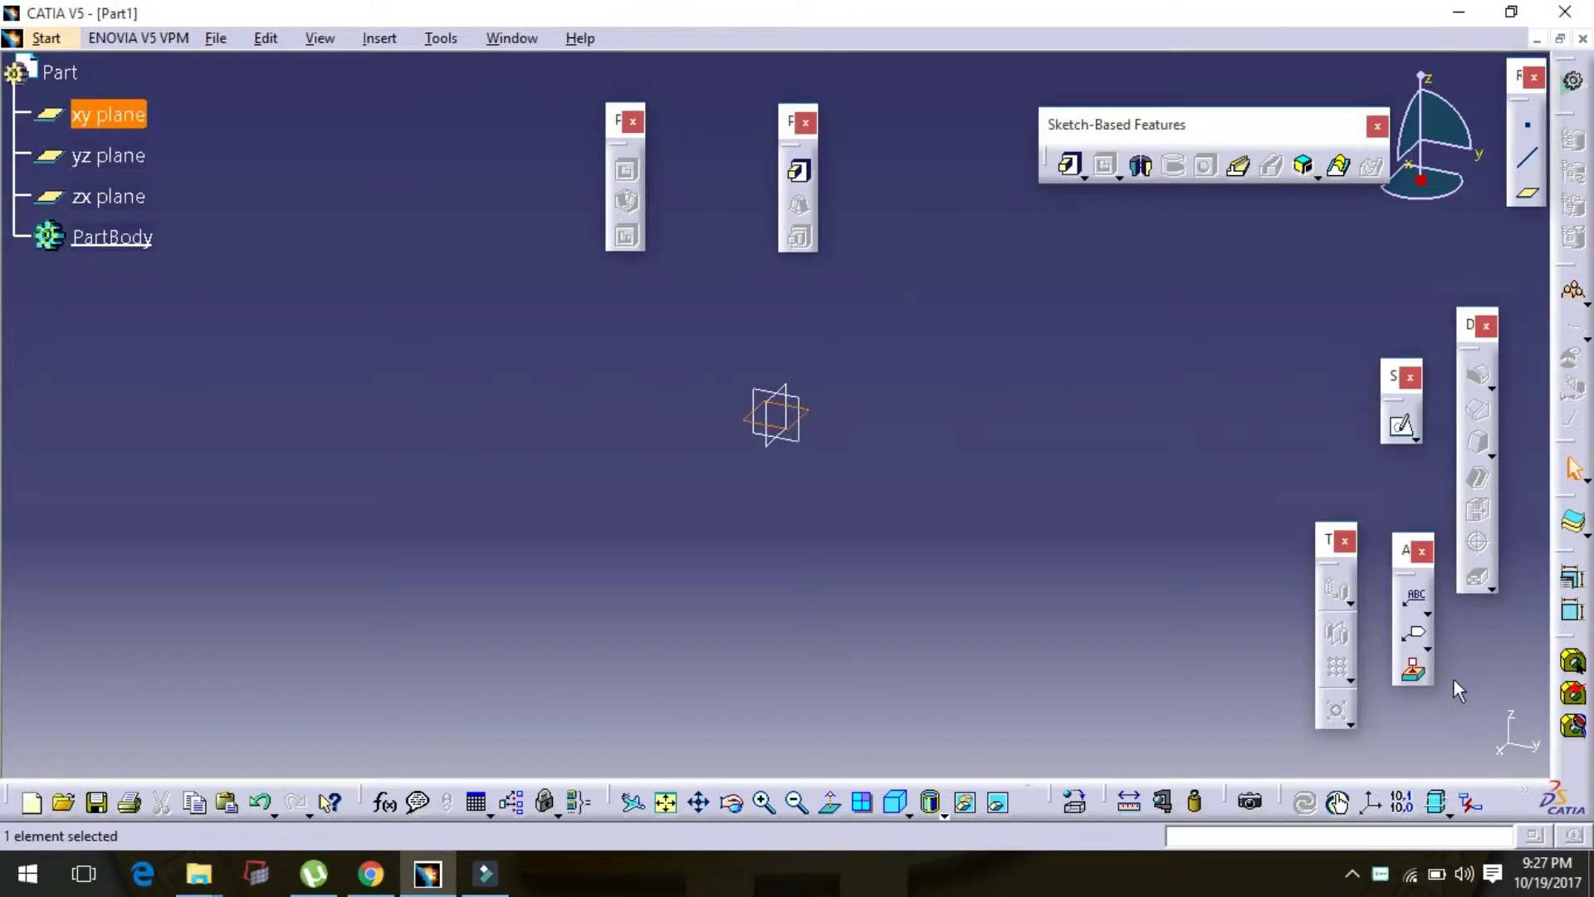
Open a sketch on the xy plane and draw a vertical axis line beside the origin on its negative H side.
left_click(1399, 432)
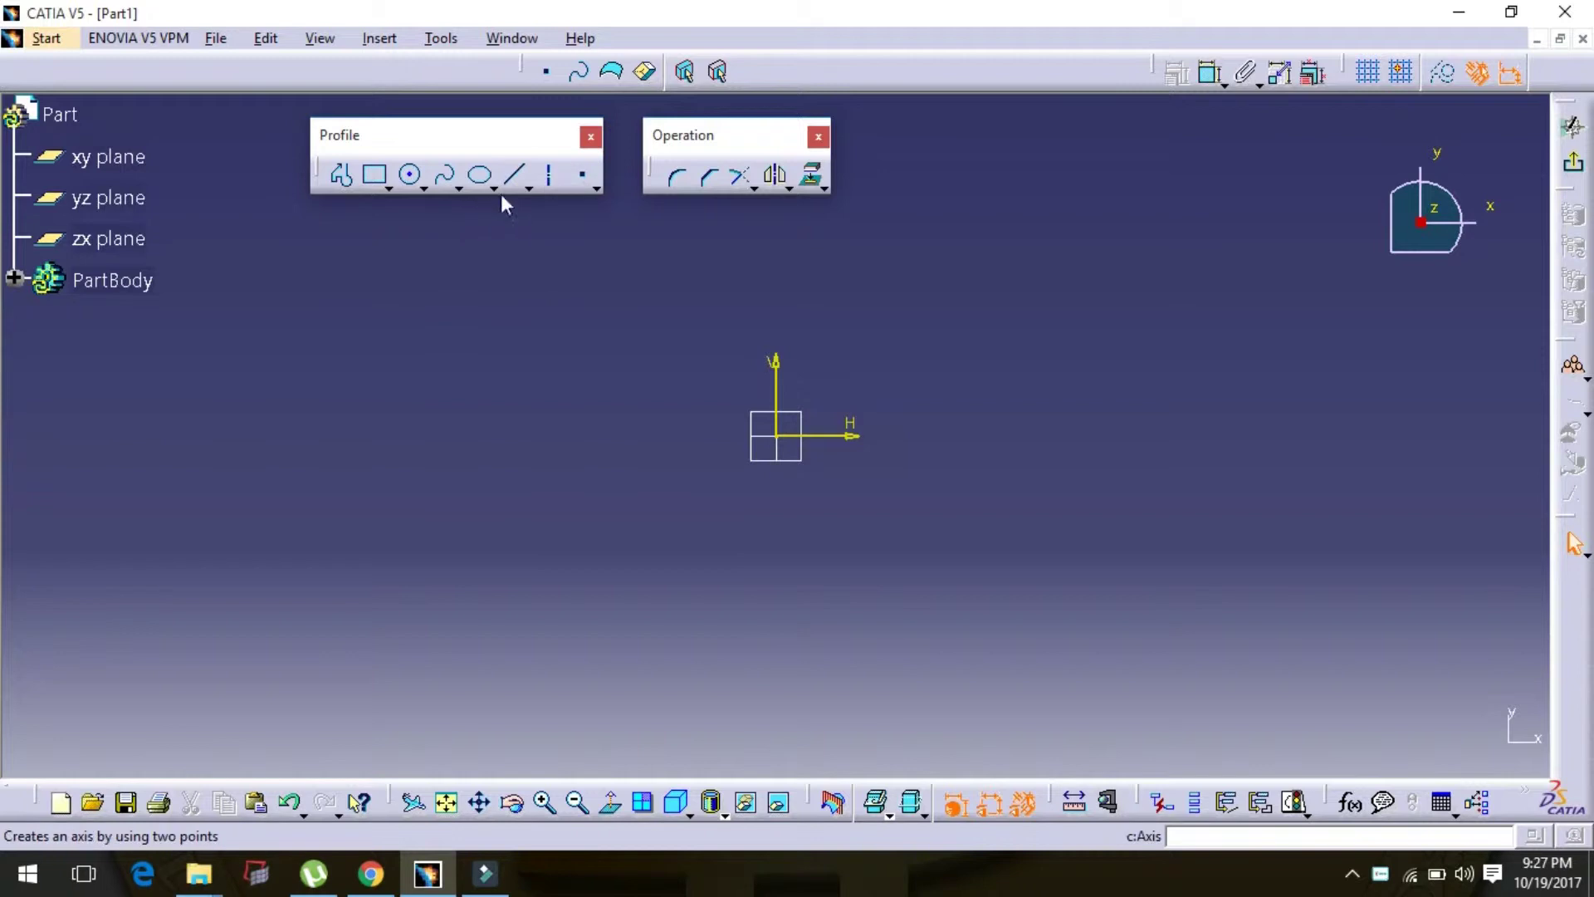
left_click(552, 177)
left_click(531, 274)
left_click(534, 622)
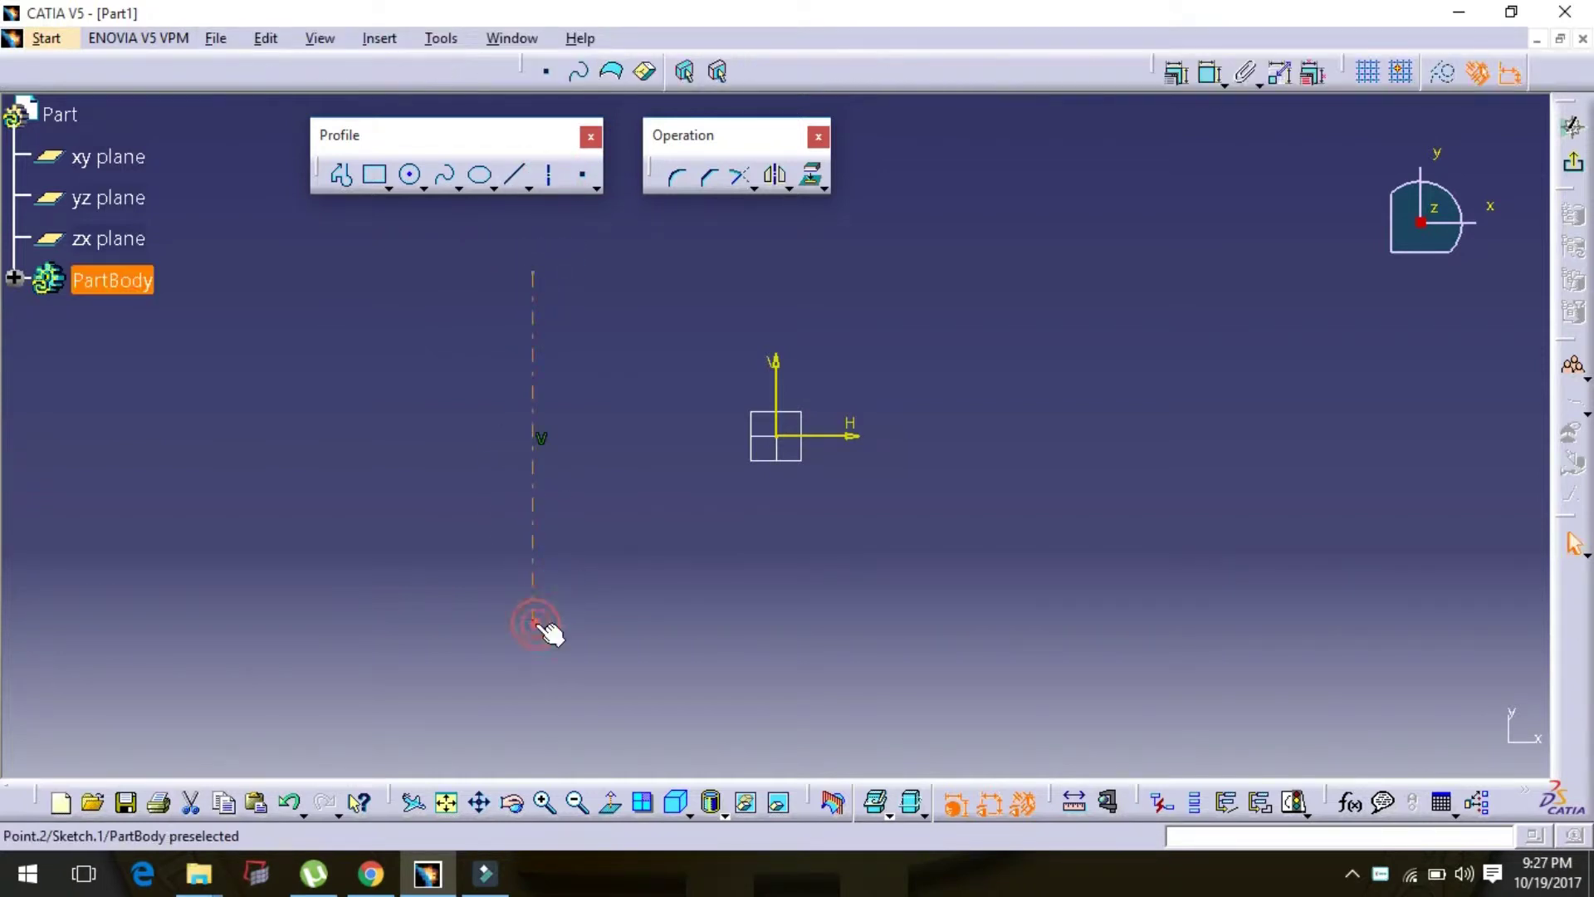
left_click(440, 177)
left_click(533, 312)
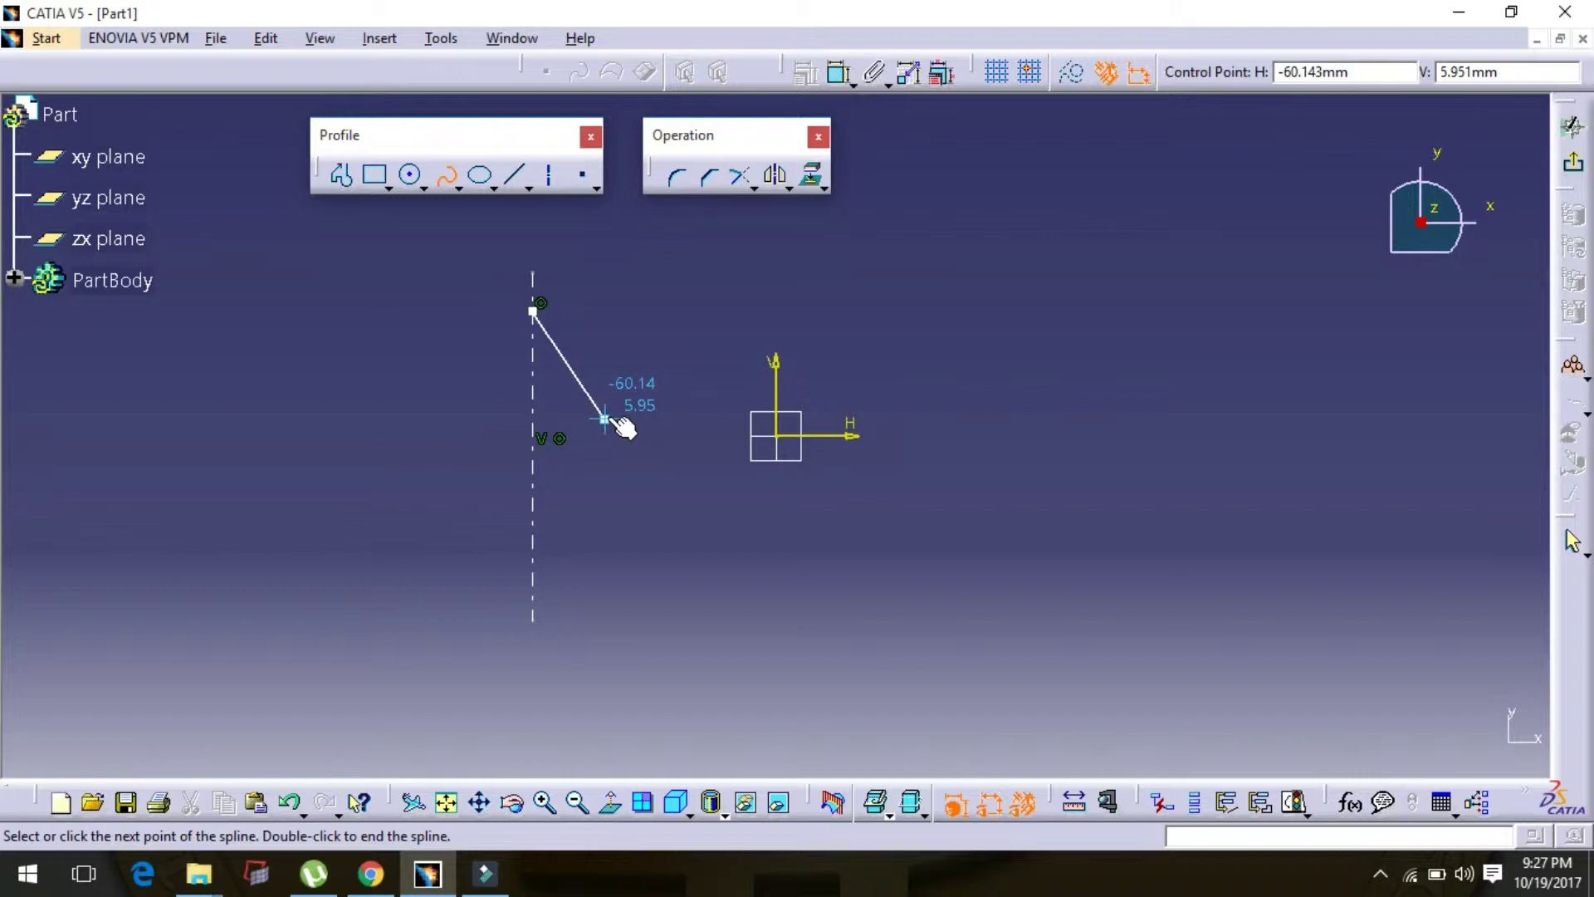
key("Escape")
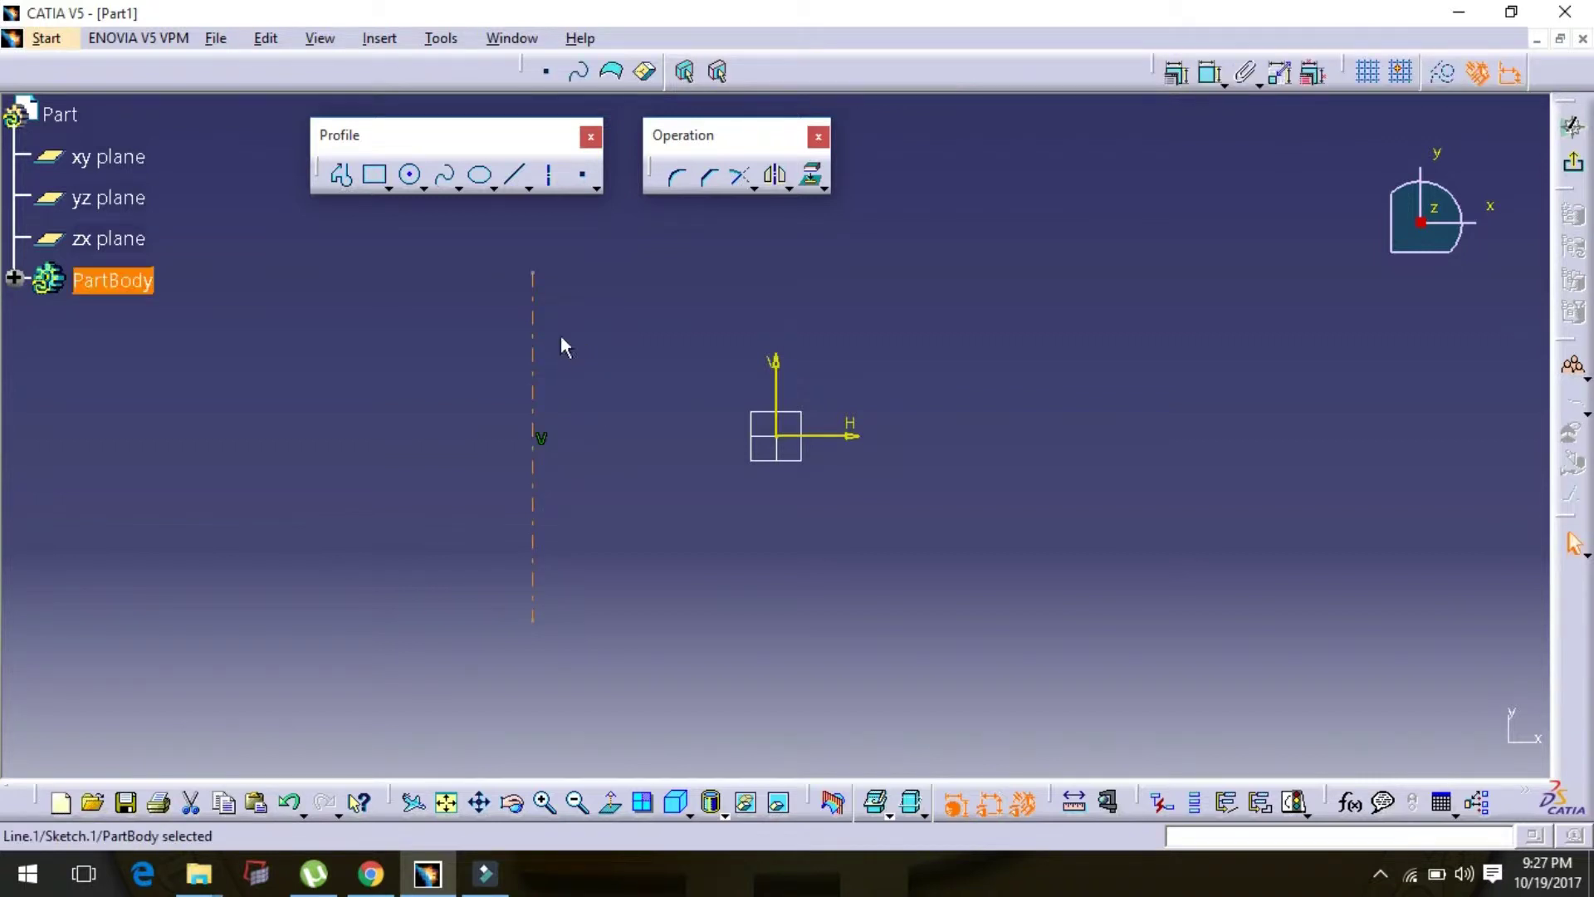
Draw a wavy five-point spline on the origin side of the axis, with both ends on the axis line.
left_click(448, 176)
left_click(533, 330)
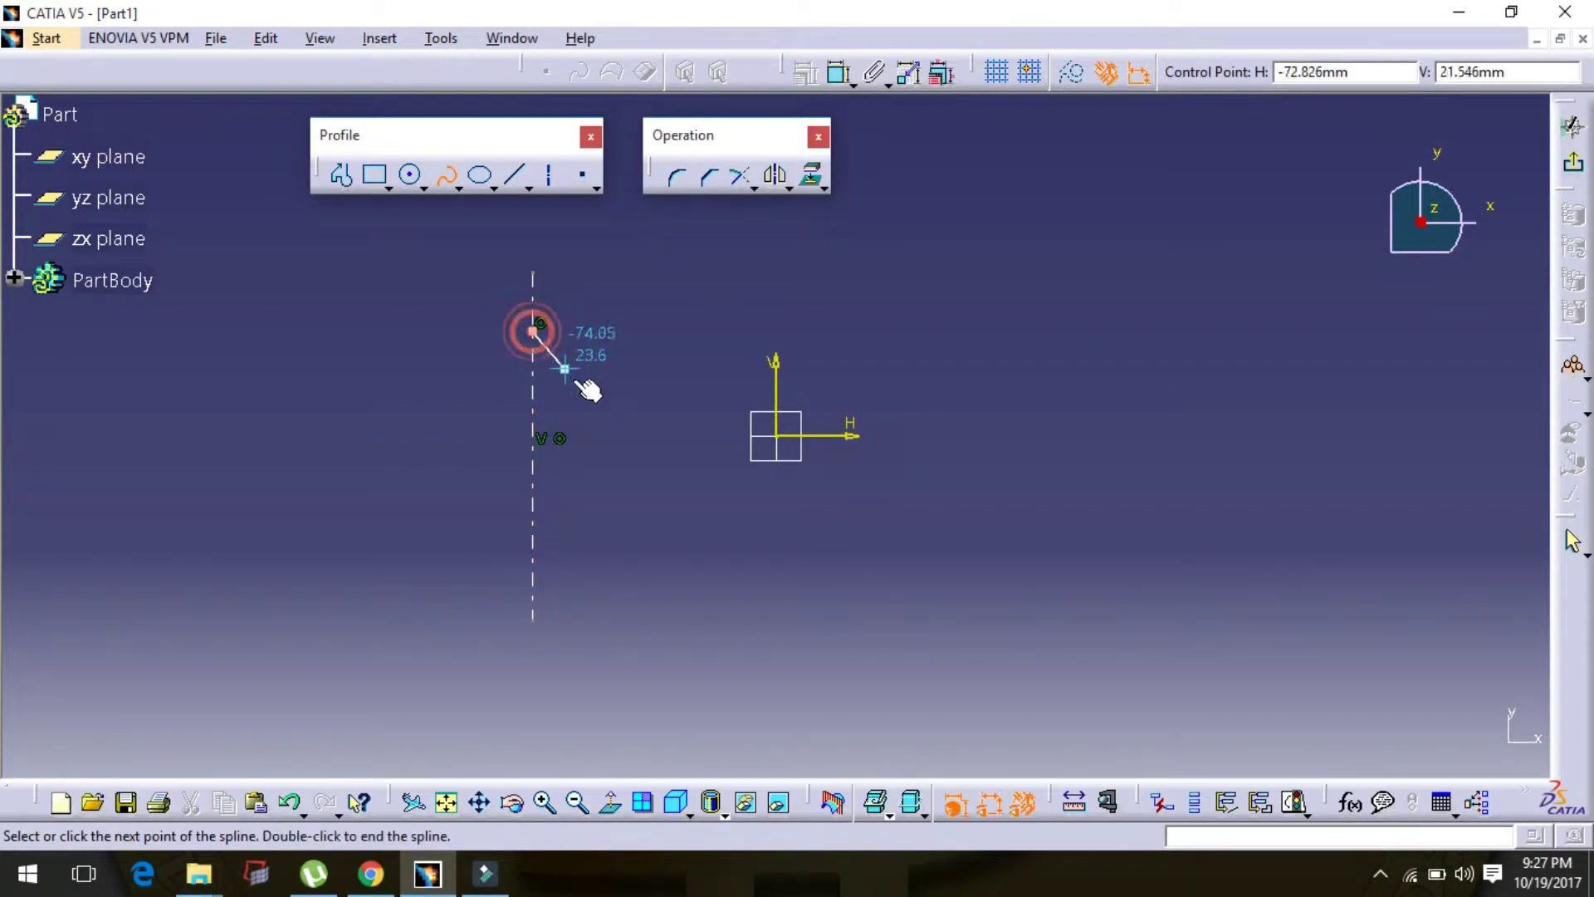
left_click(597, 399)
left_click(586, 443)
left_click(607, 499)
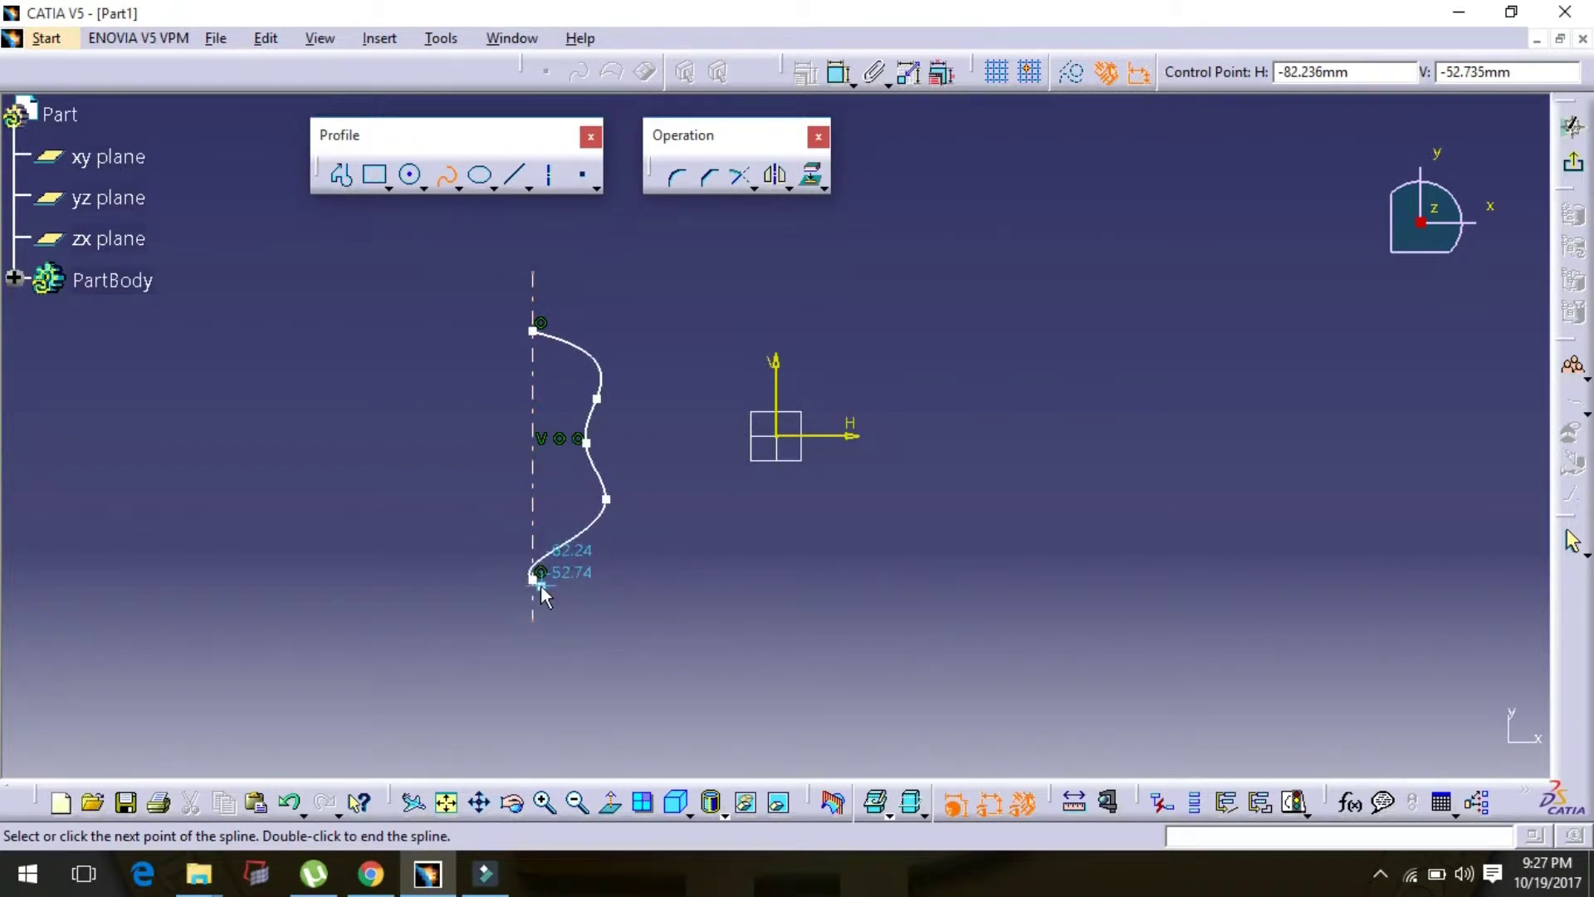
double_click(540, 586)
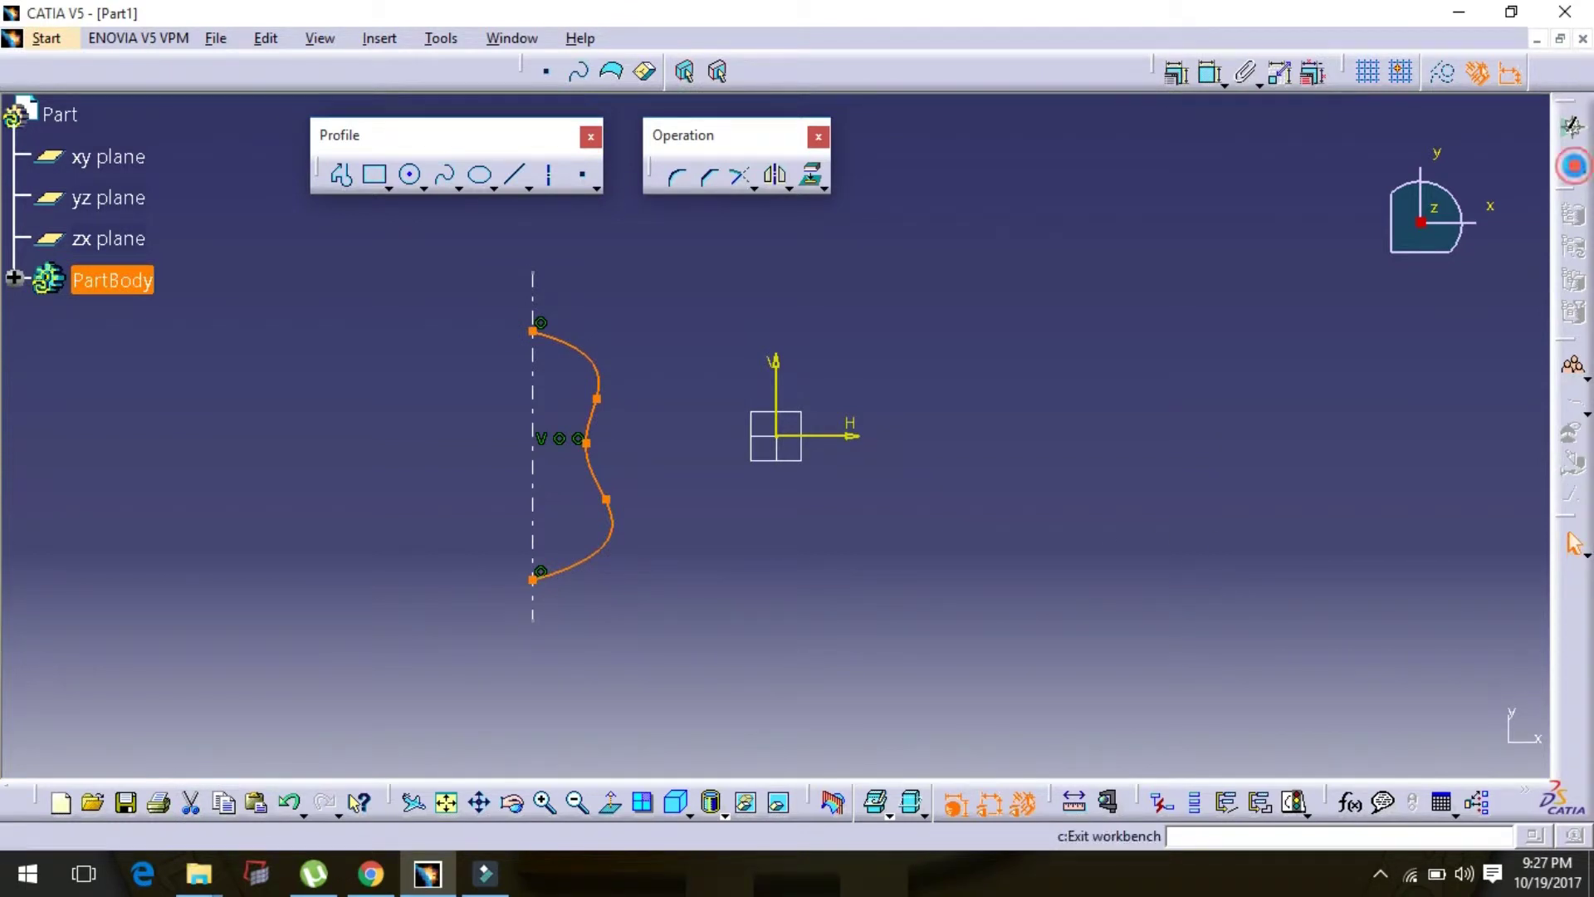
Exit the sketch and revolve the spline profile 360 degrees about the sketch axis with the Shaft feature.
left_click(1575, 170)
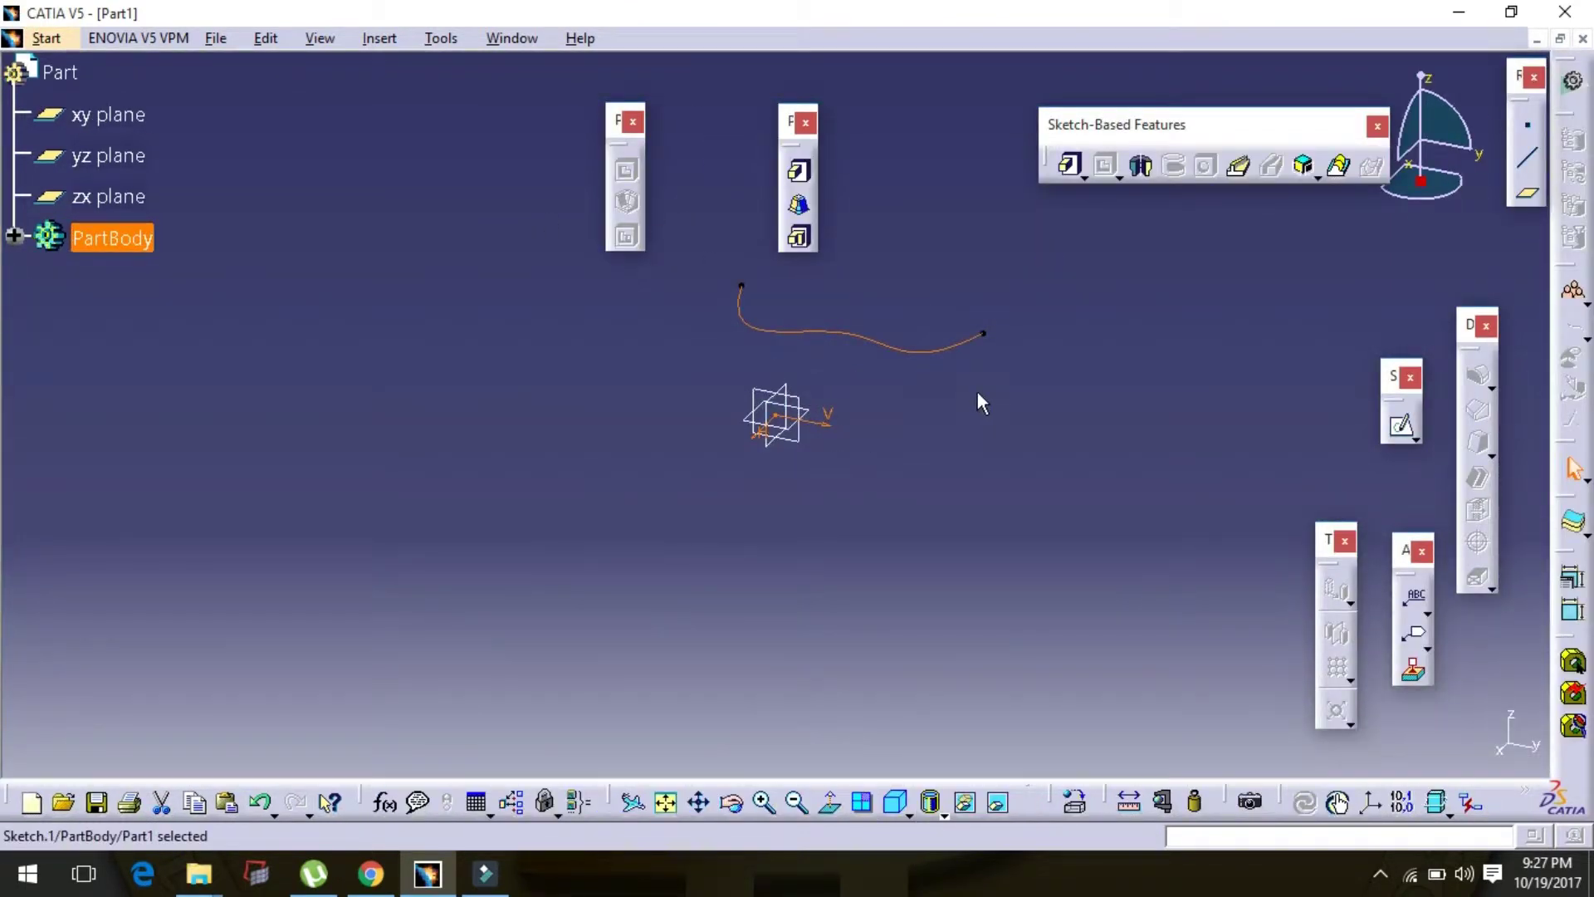
left_click(1143, 167)
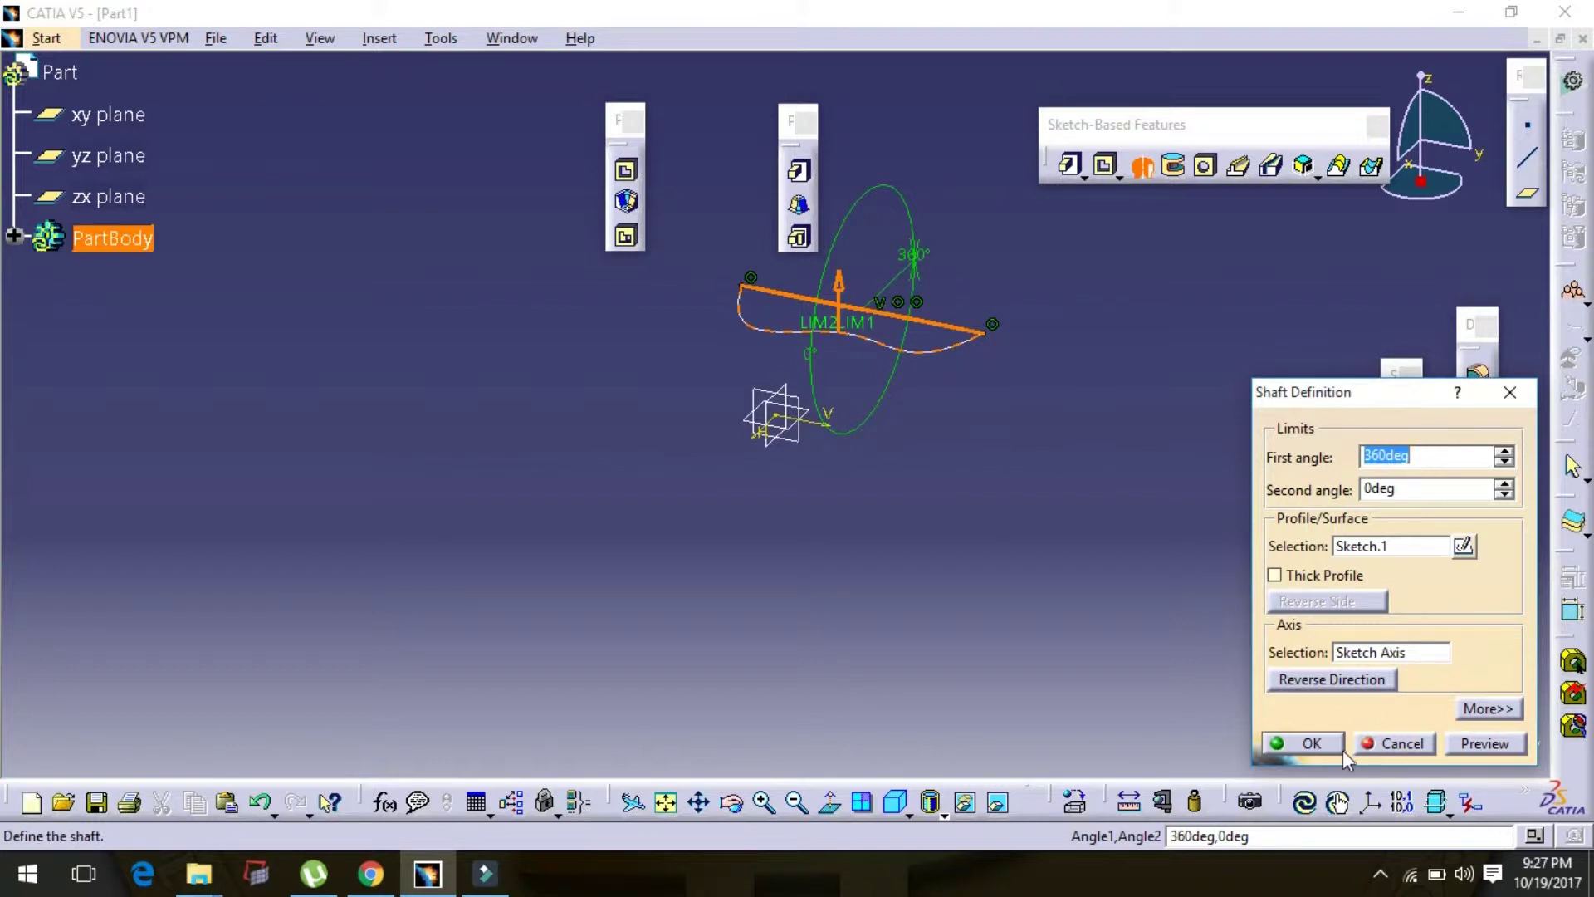
left_click(1314, 743)
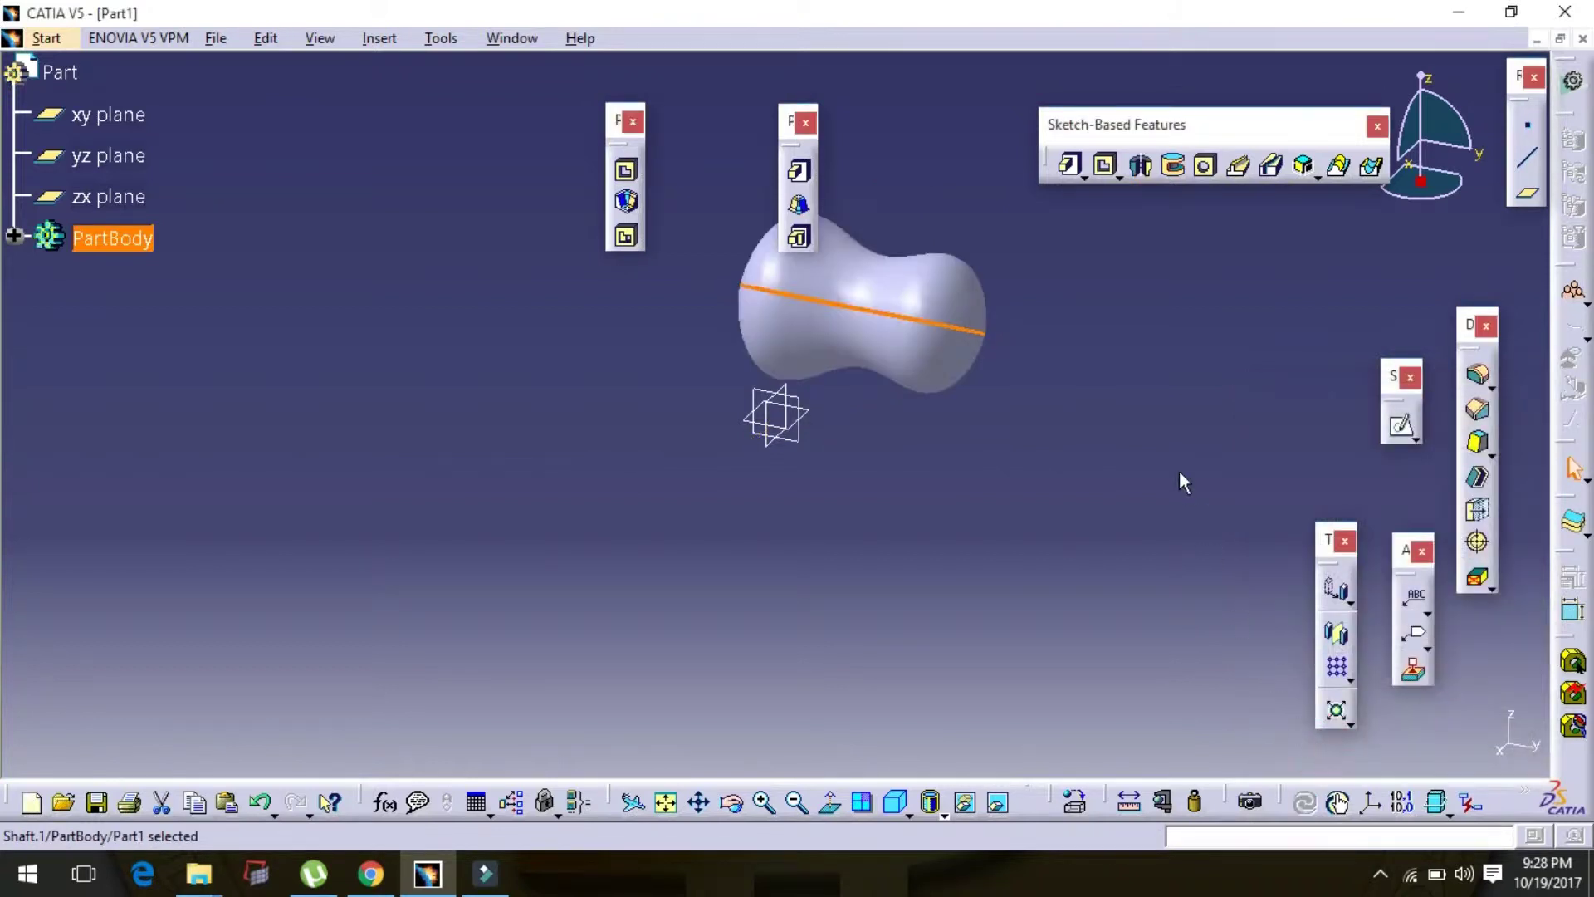
Edit the shaft and set its first angle to 270 degrees.
left_click(730, 802)
left_click_drag(946, 581, 735, 164)
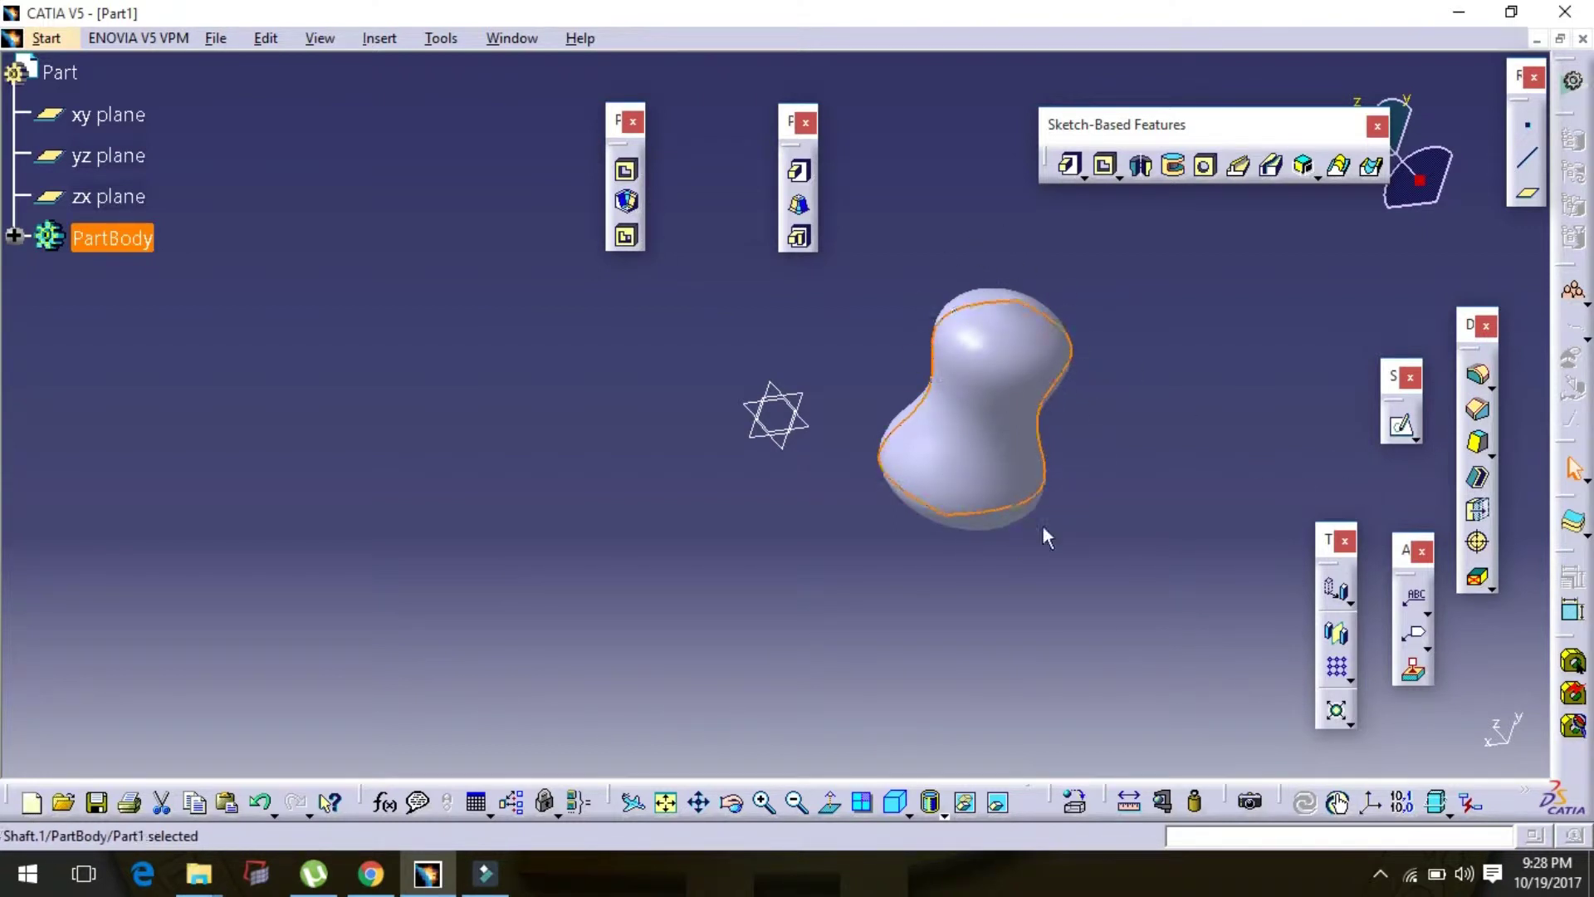
left_click(1070, 388)
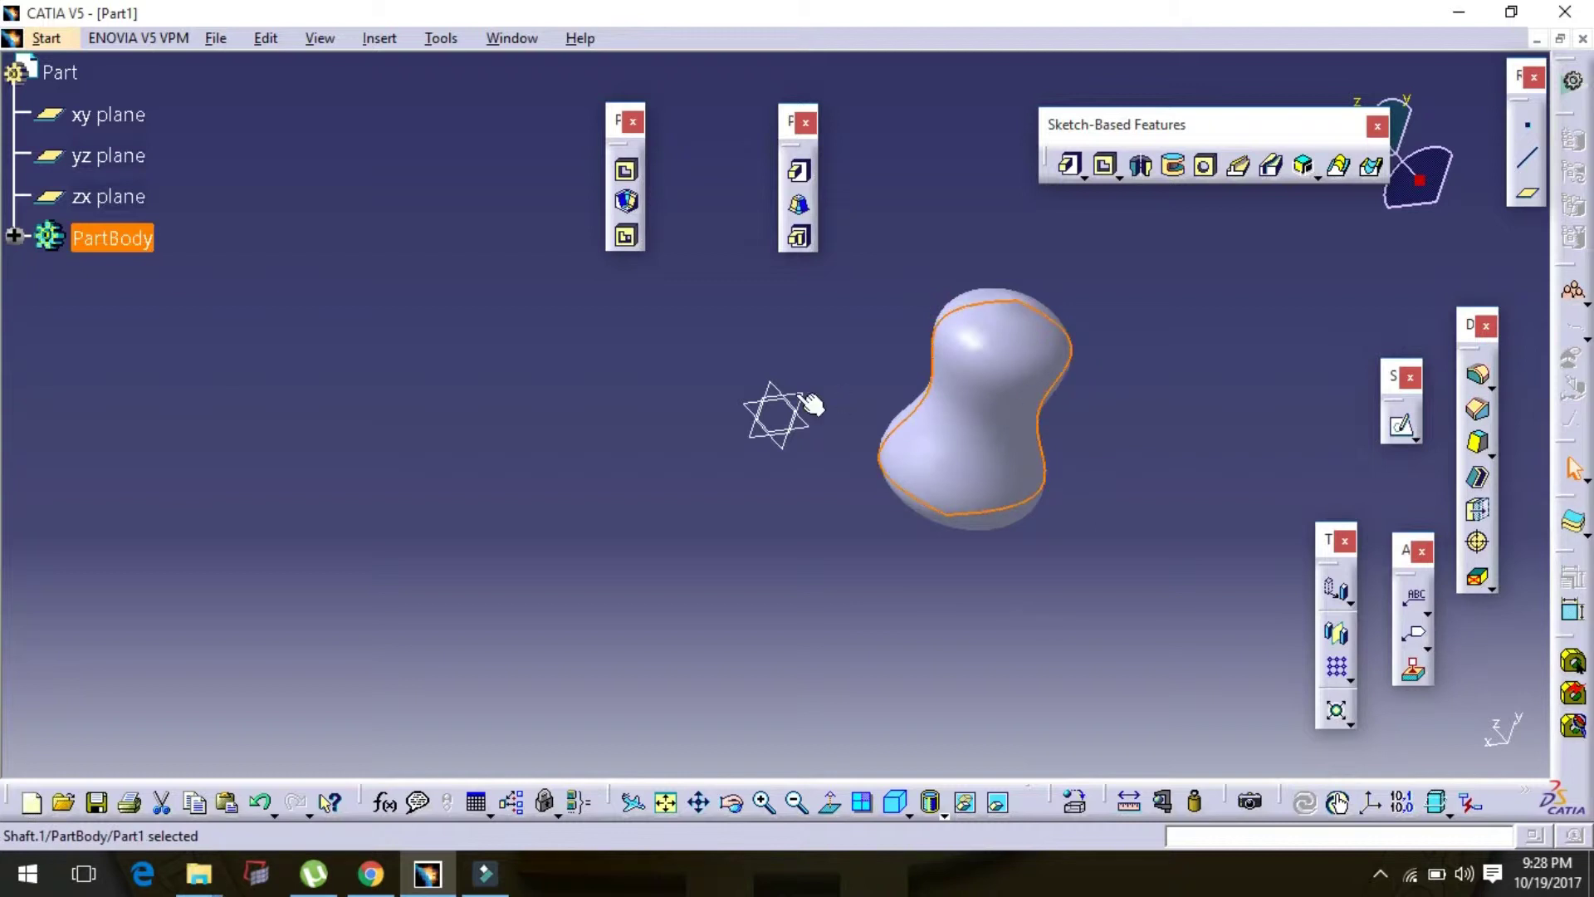
double_click(1062, 373)
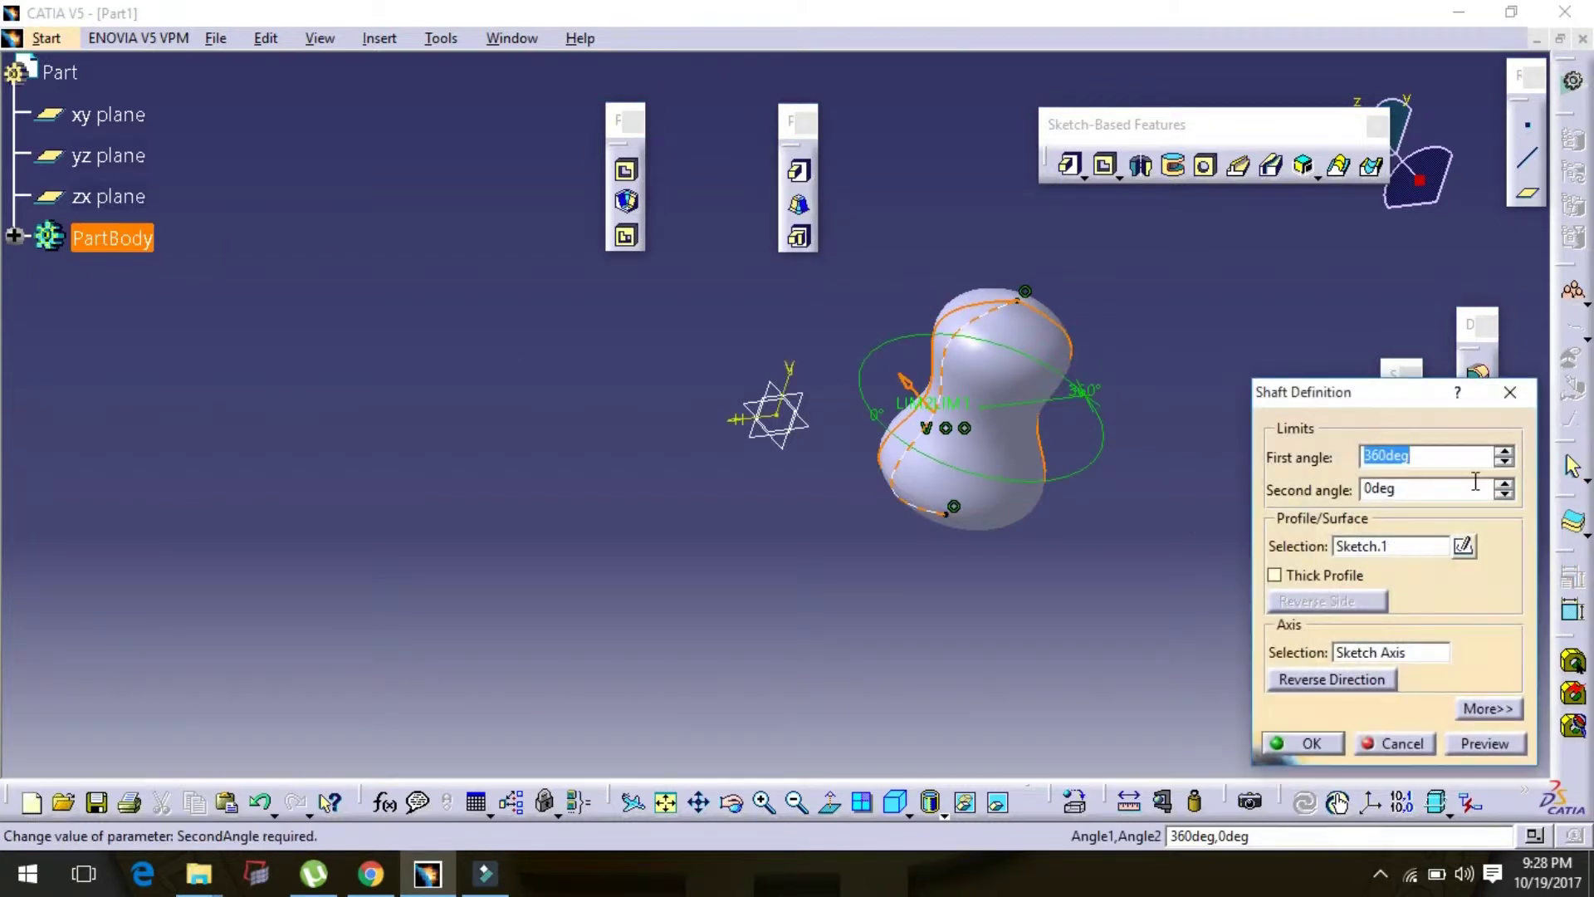
left_click(1503, 463)
left_click(1503, 462)
left_click(1505, 462)
left_click_drag(1427, 457, 1352, 464)
type("270")
left_click(1303, 741)
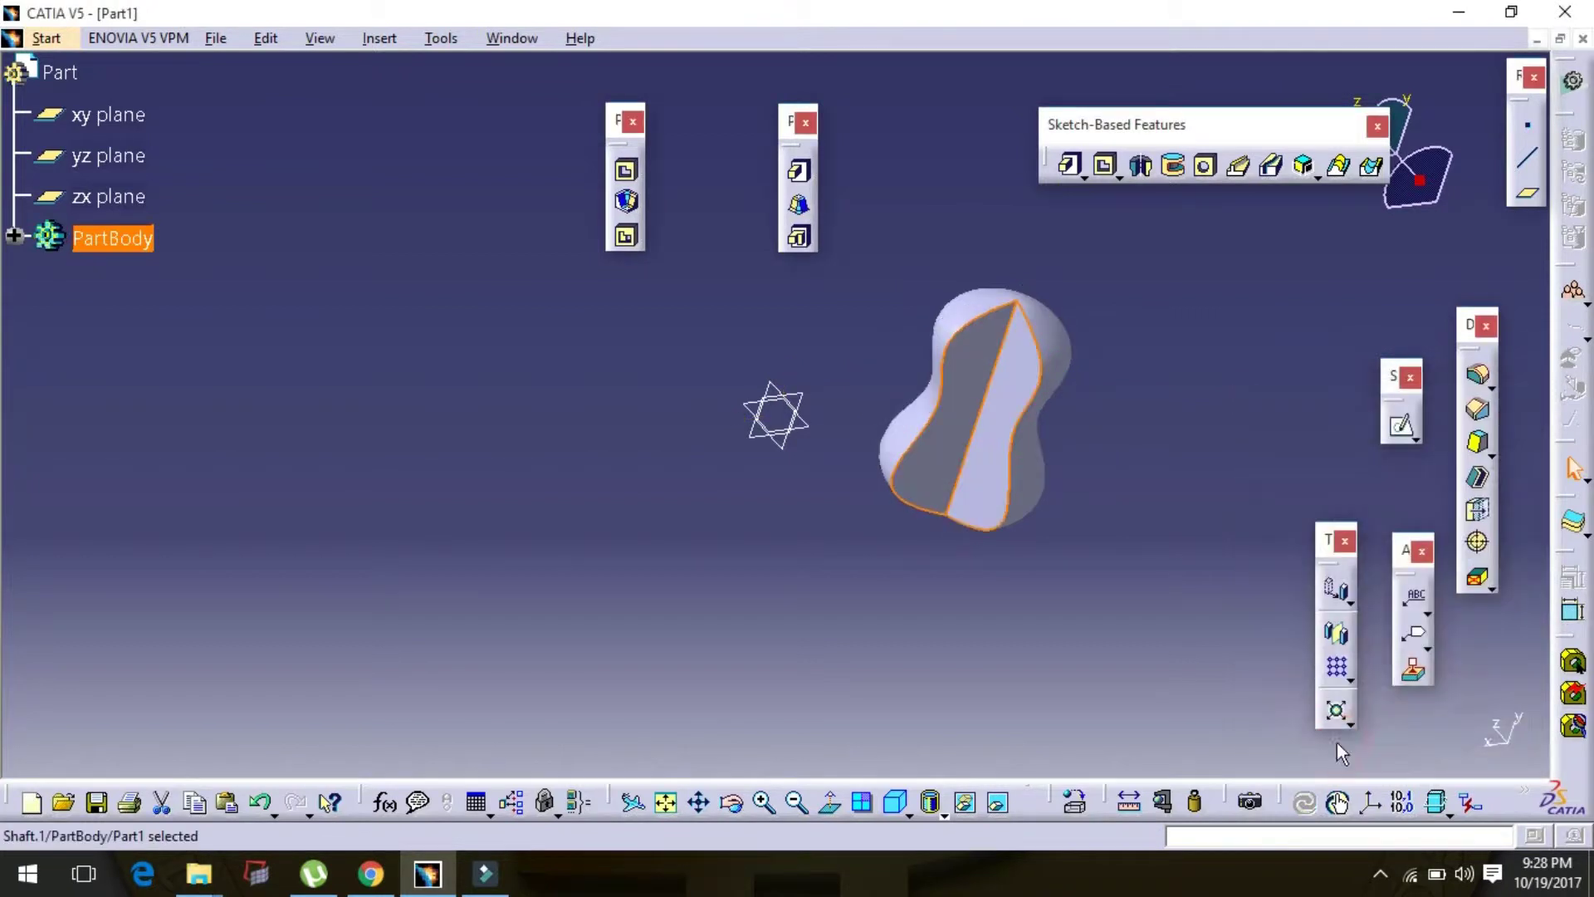
Reopen the shaft definition and set the second angle to -5 degrees and the first angle to 277 degrees.
left_click_drag(1133, 425, 1102, 484)
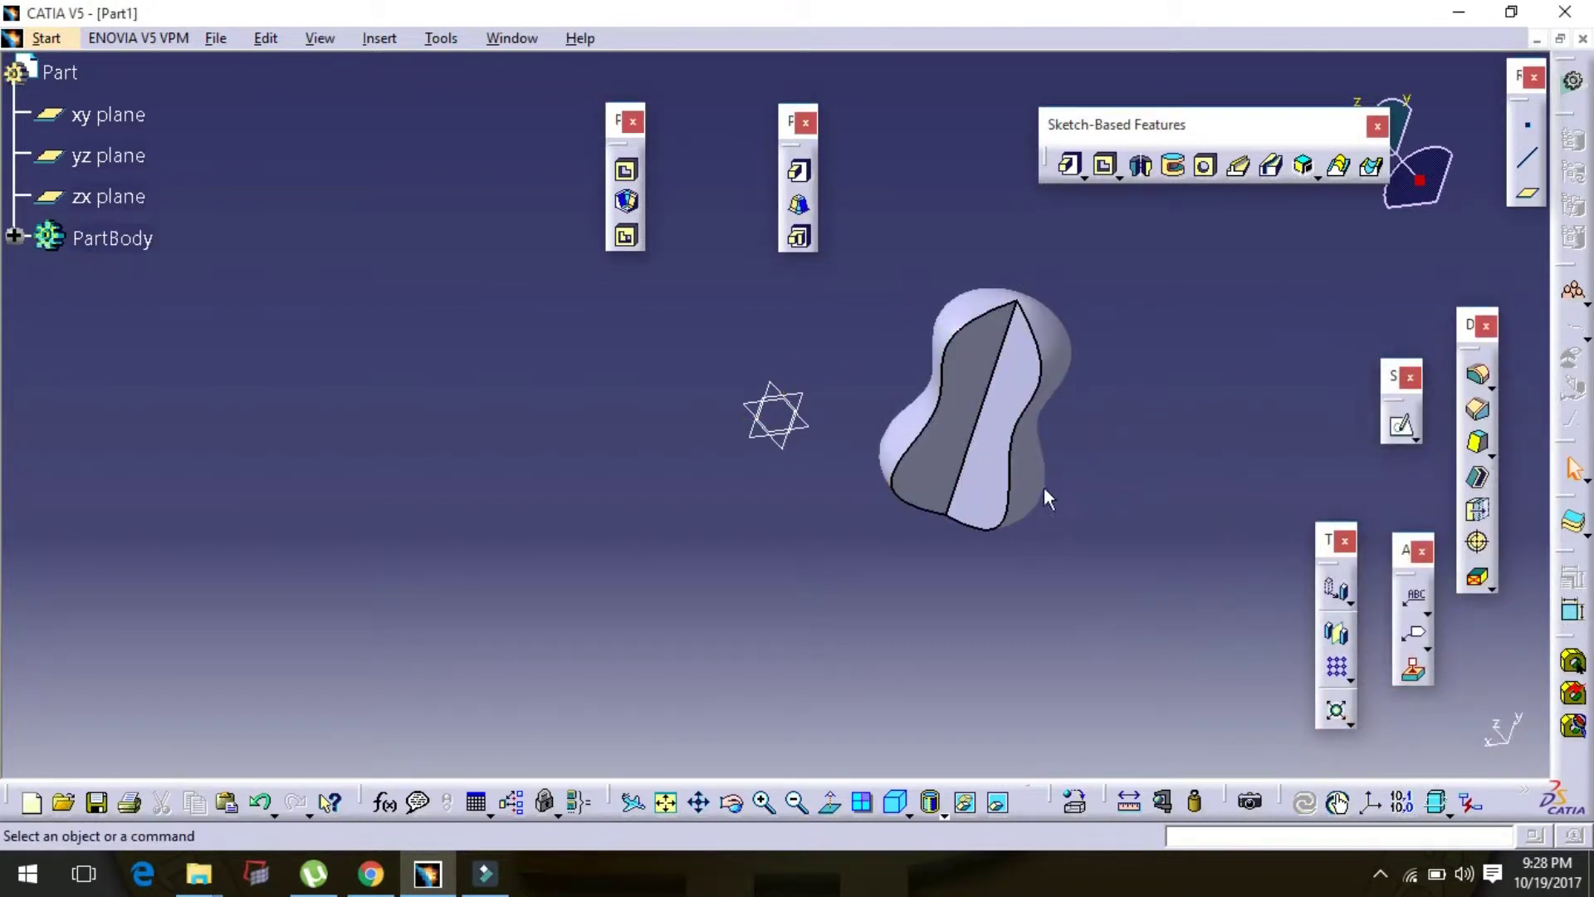
double_click(1030, 465)
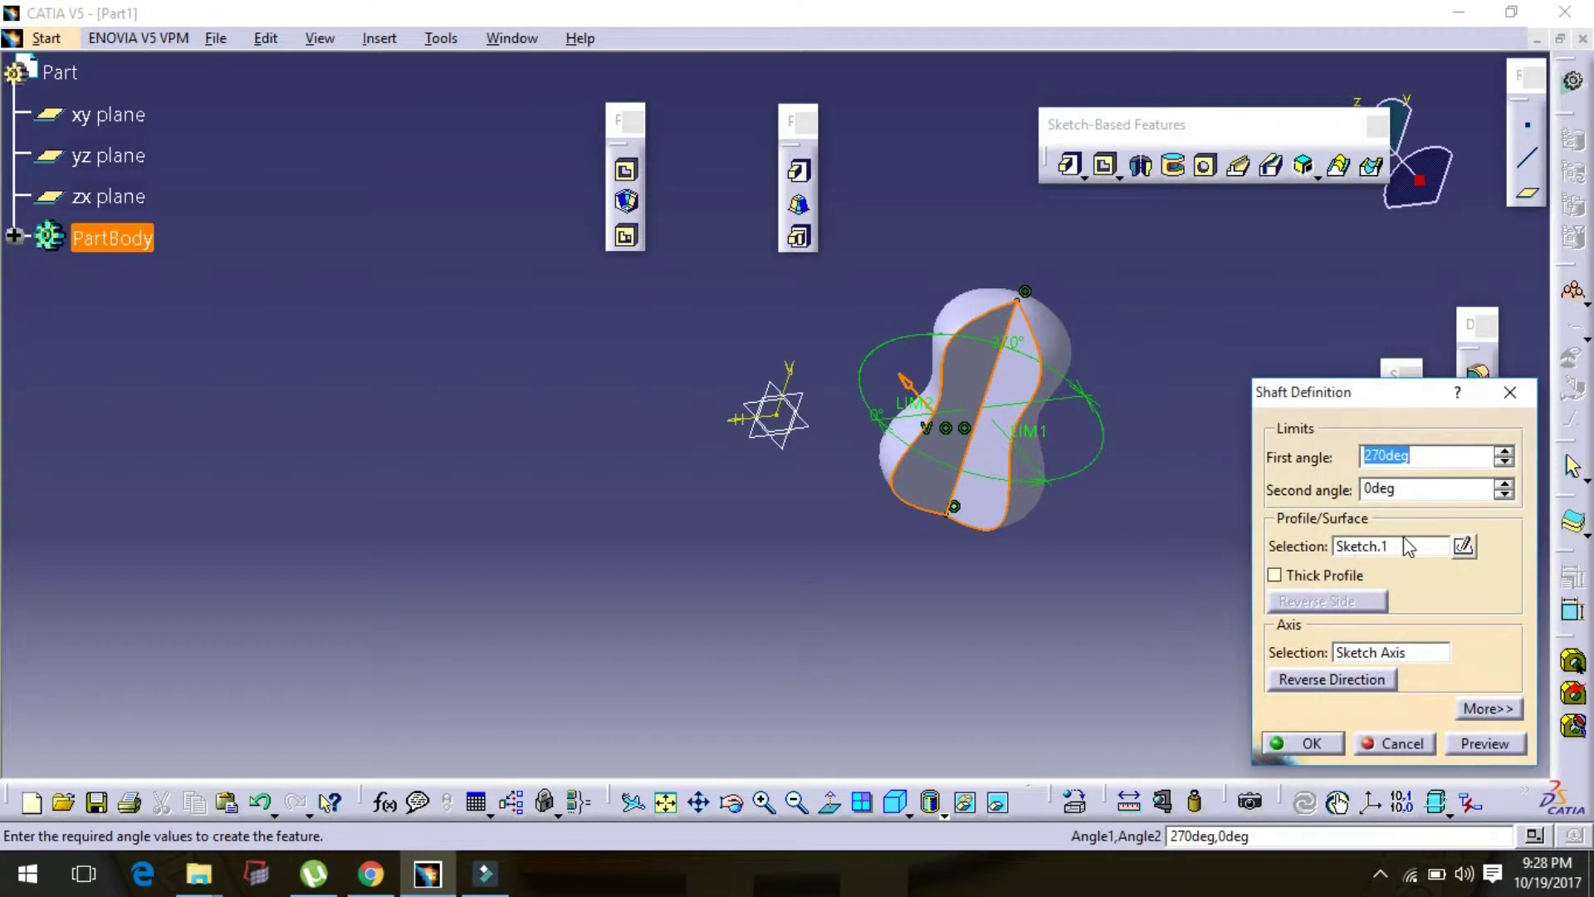
left_click_drag(1393, 406, 1258, 310)
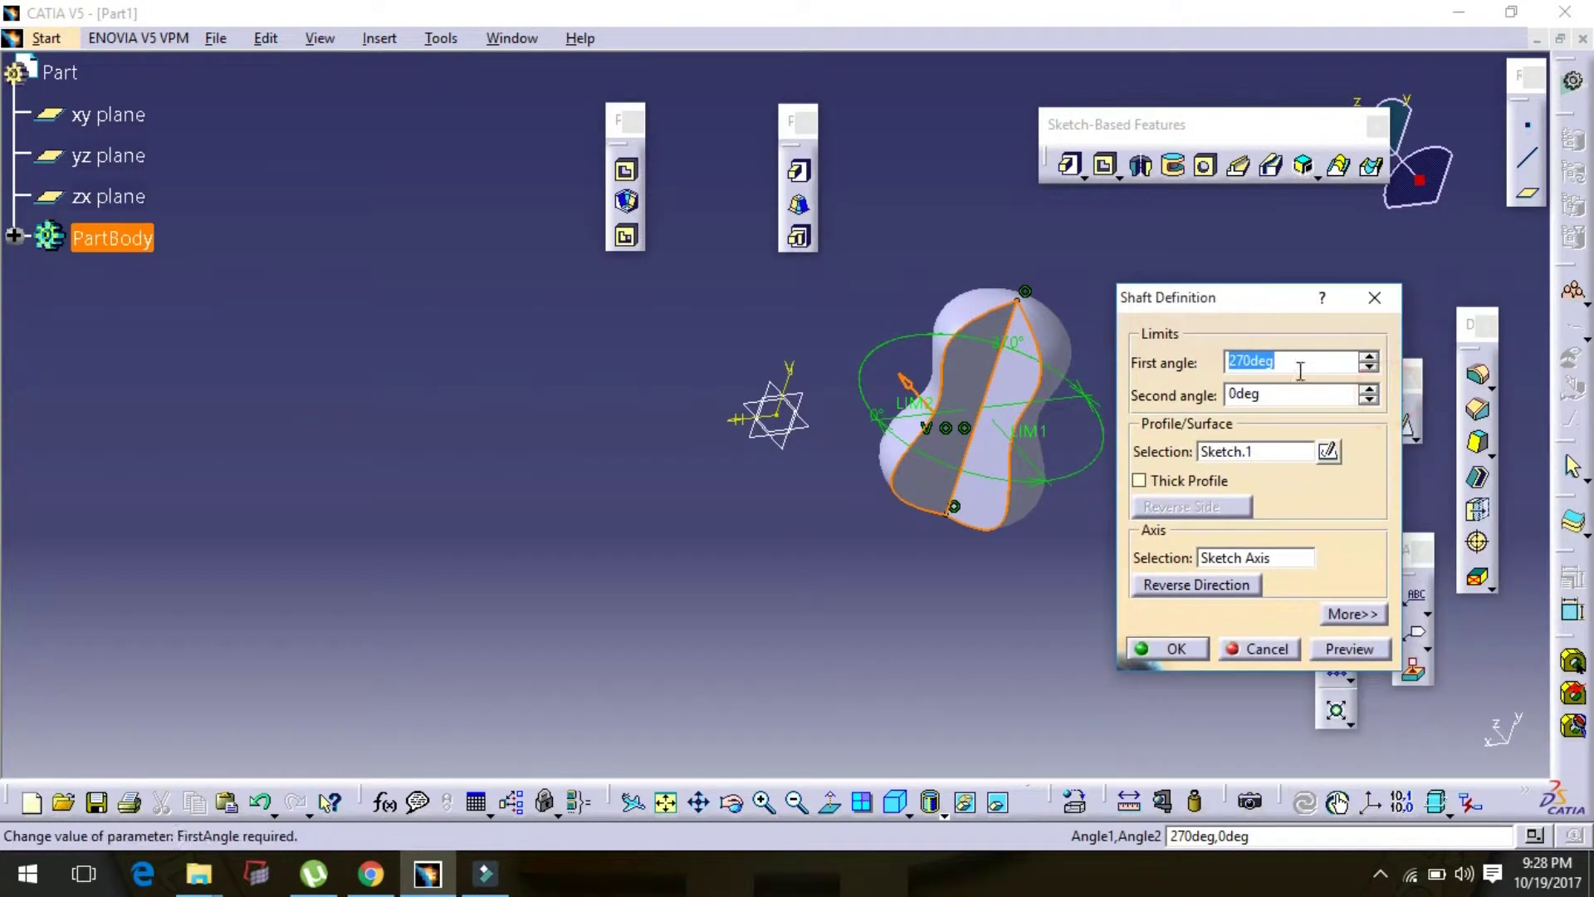
left_click(1365, 399)
left_click(1366, 400)
left_click(1365, 399)
left_click(1365, 401)
left_click(1366, 400)
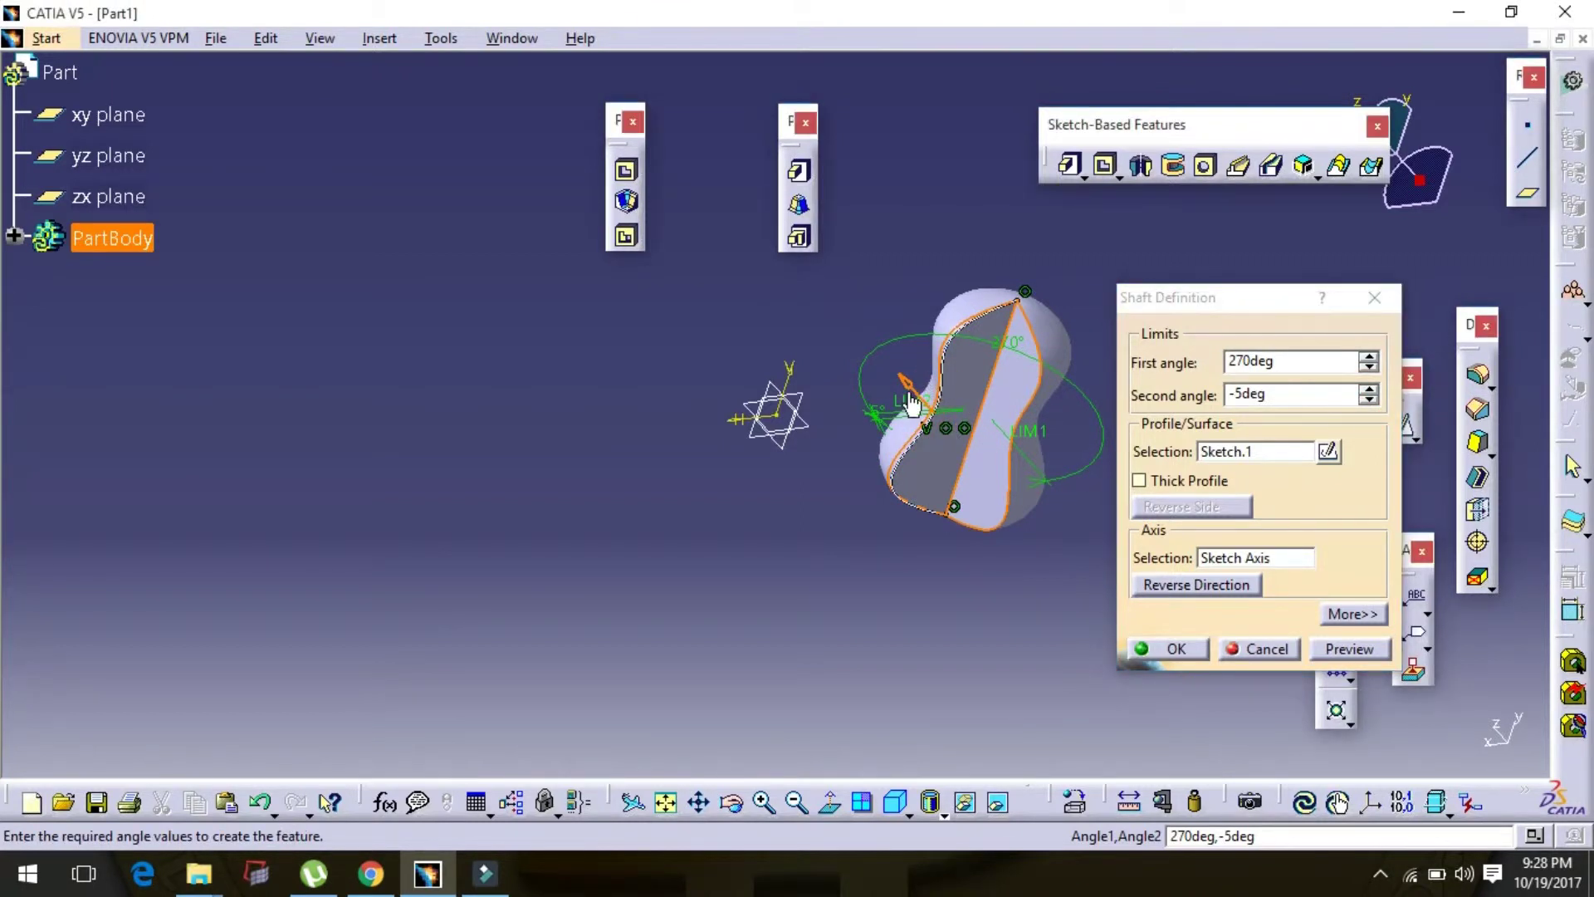
left_click(1366, 357)
left_click(1366, 357)
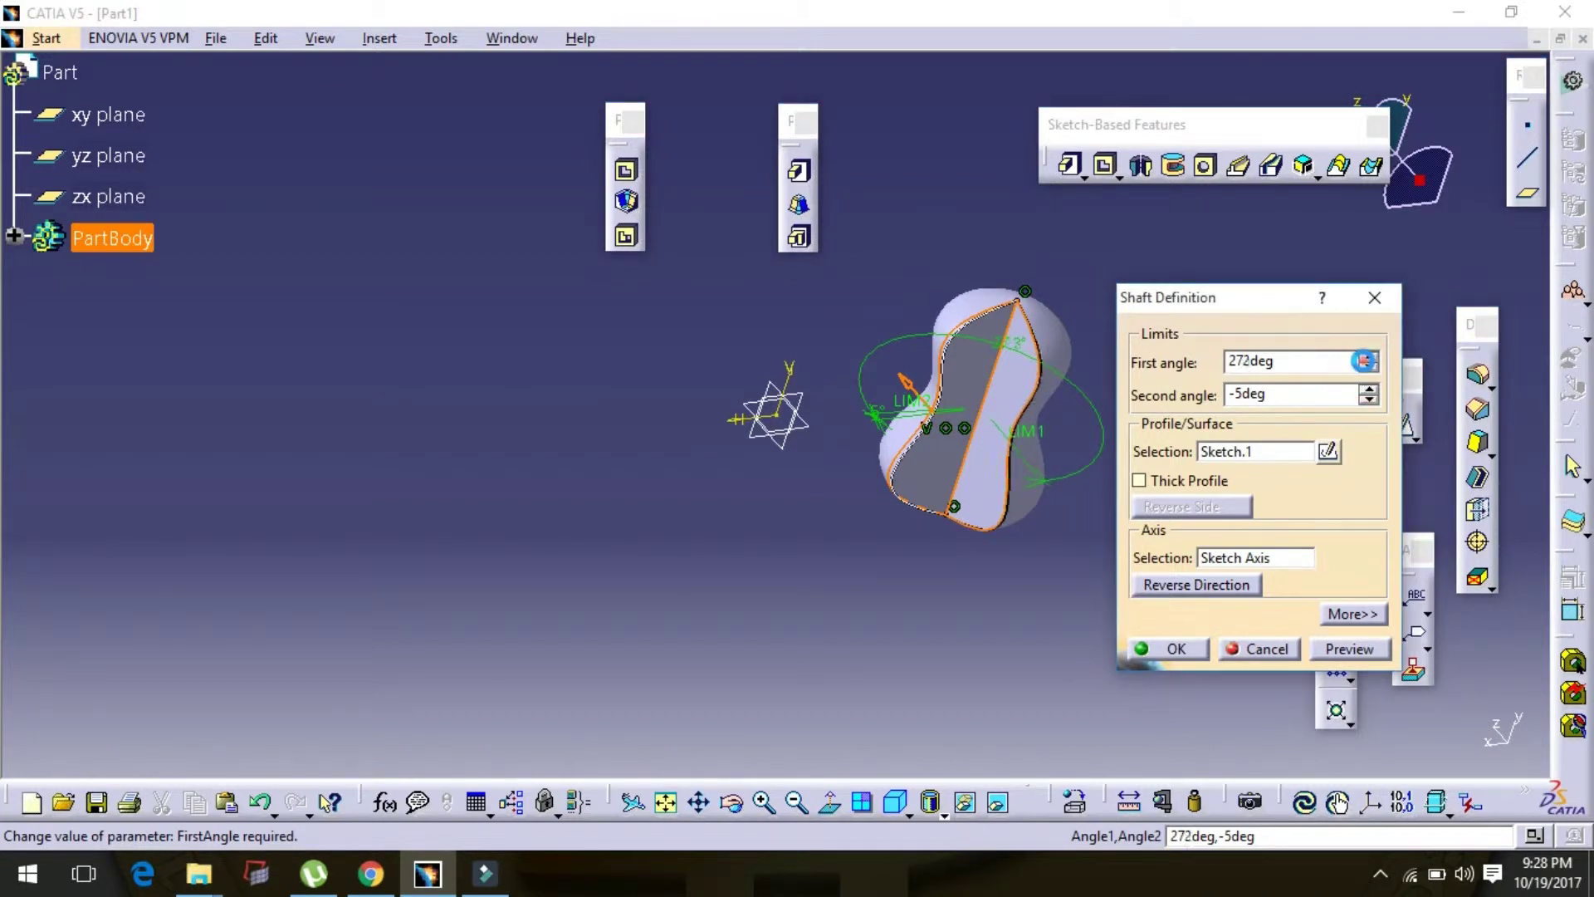
left_click(1364, 357)
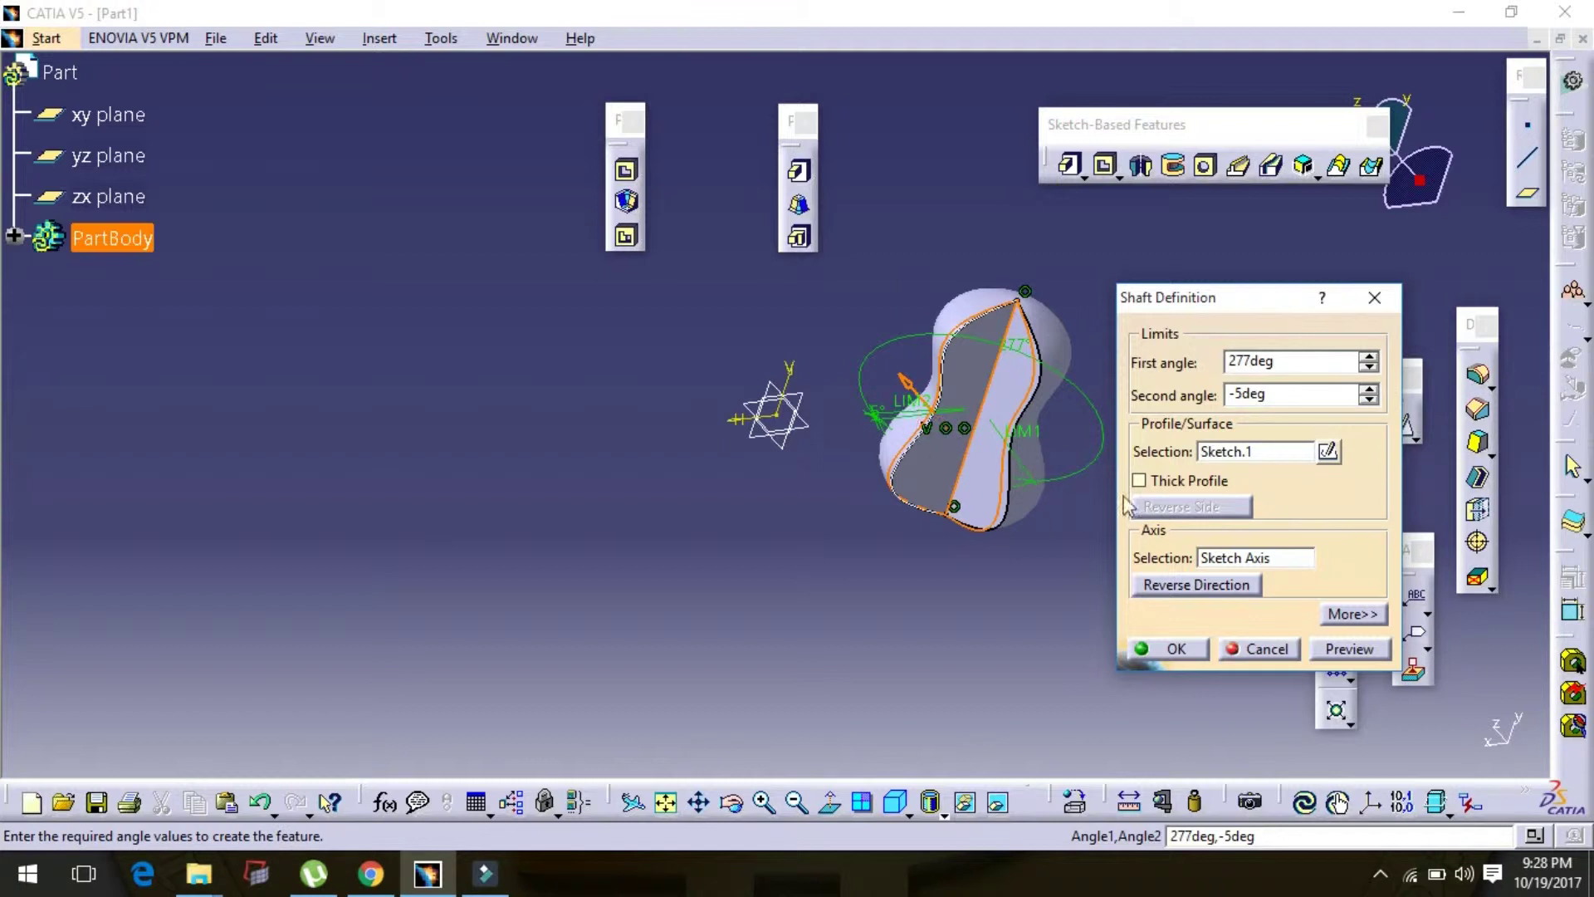
Set the shaft's second angle to 0 degrees and its first angle to 360 degrees.
double_click(1287, 395)
type("0")
double_click(1270, 363)
type("3")
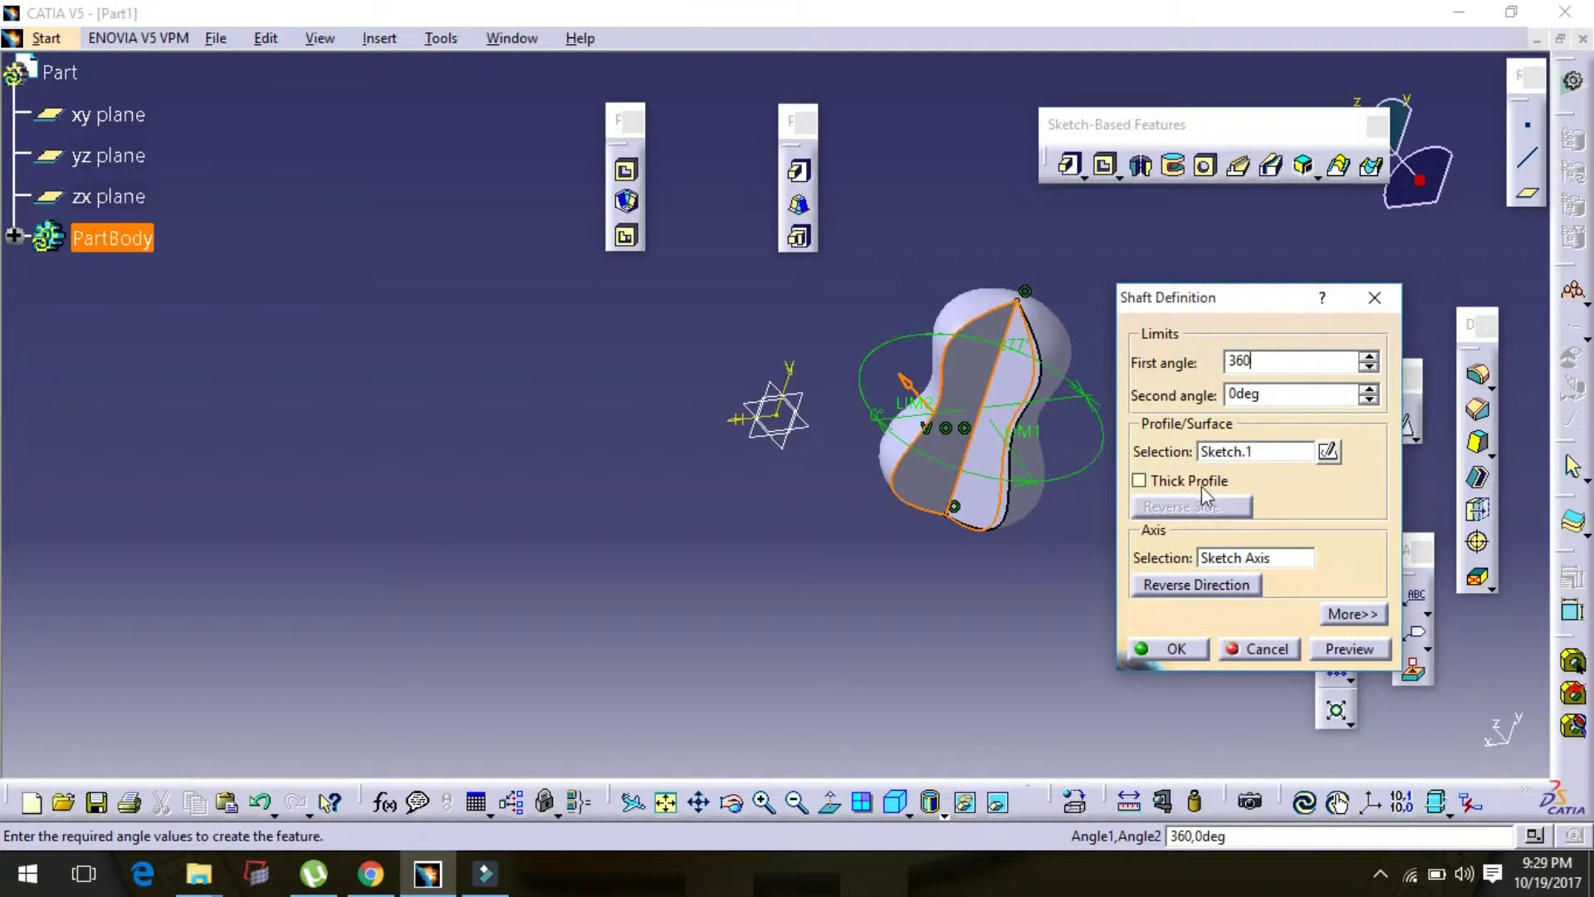
Make the shaft a thick profile with Thickness1 of 29 mm and Thickness2 of -2 mm, and apply the definition.
left_click(1149, 485)
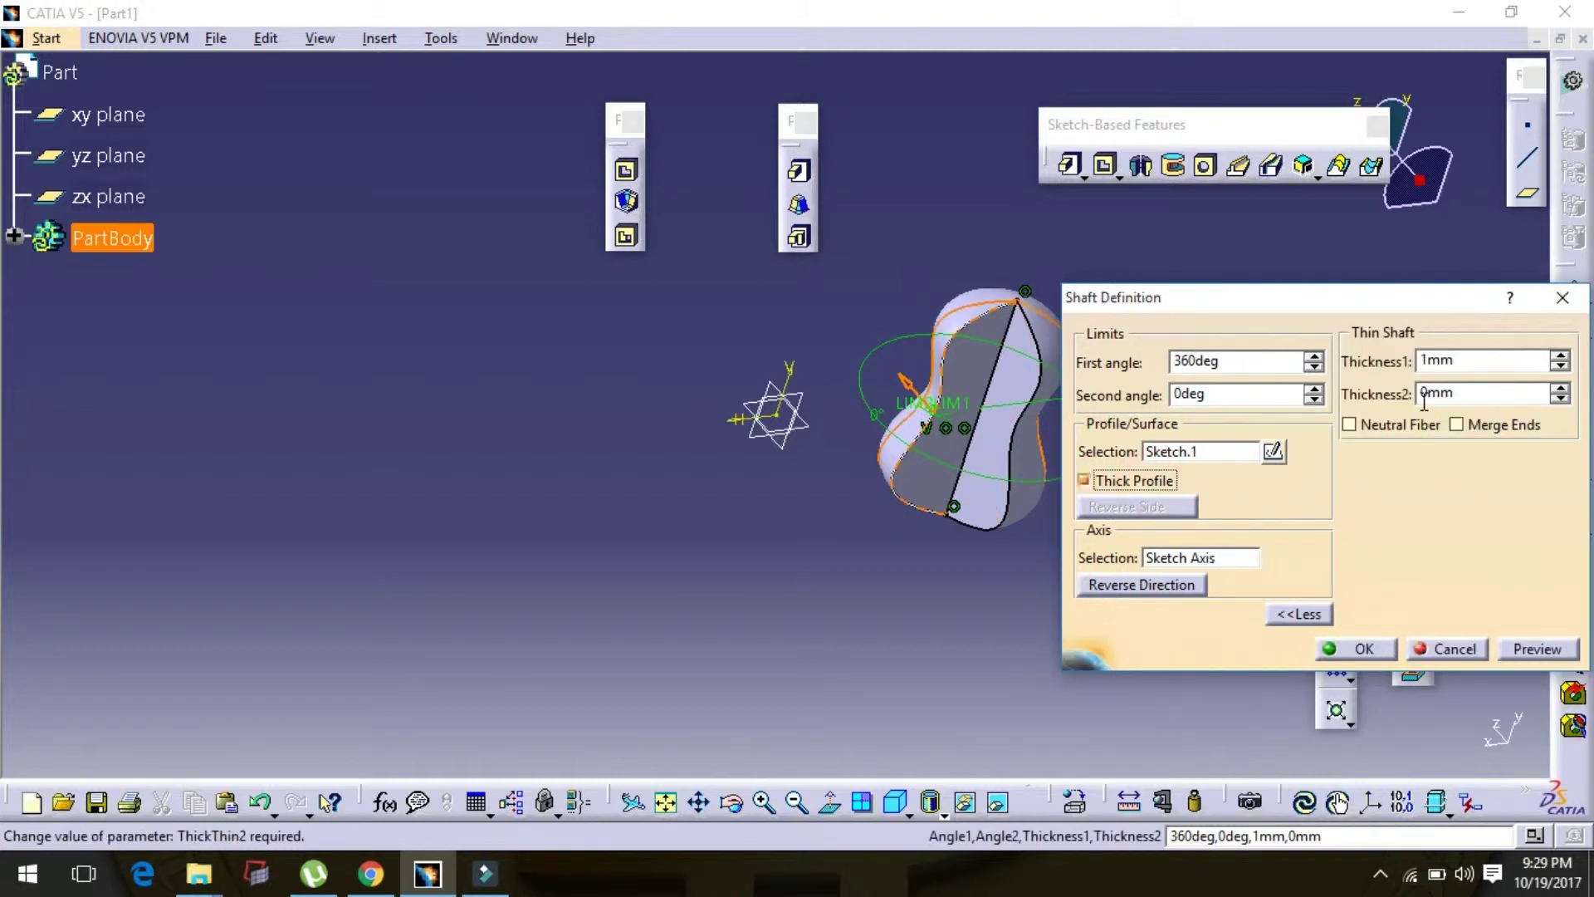
left_click(1560, 369)
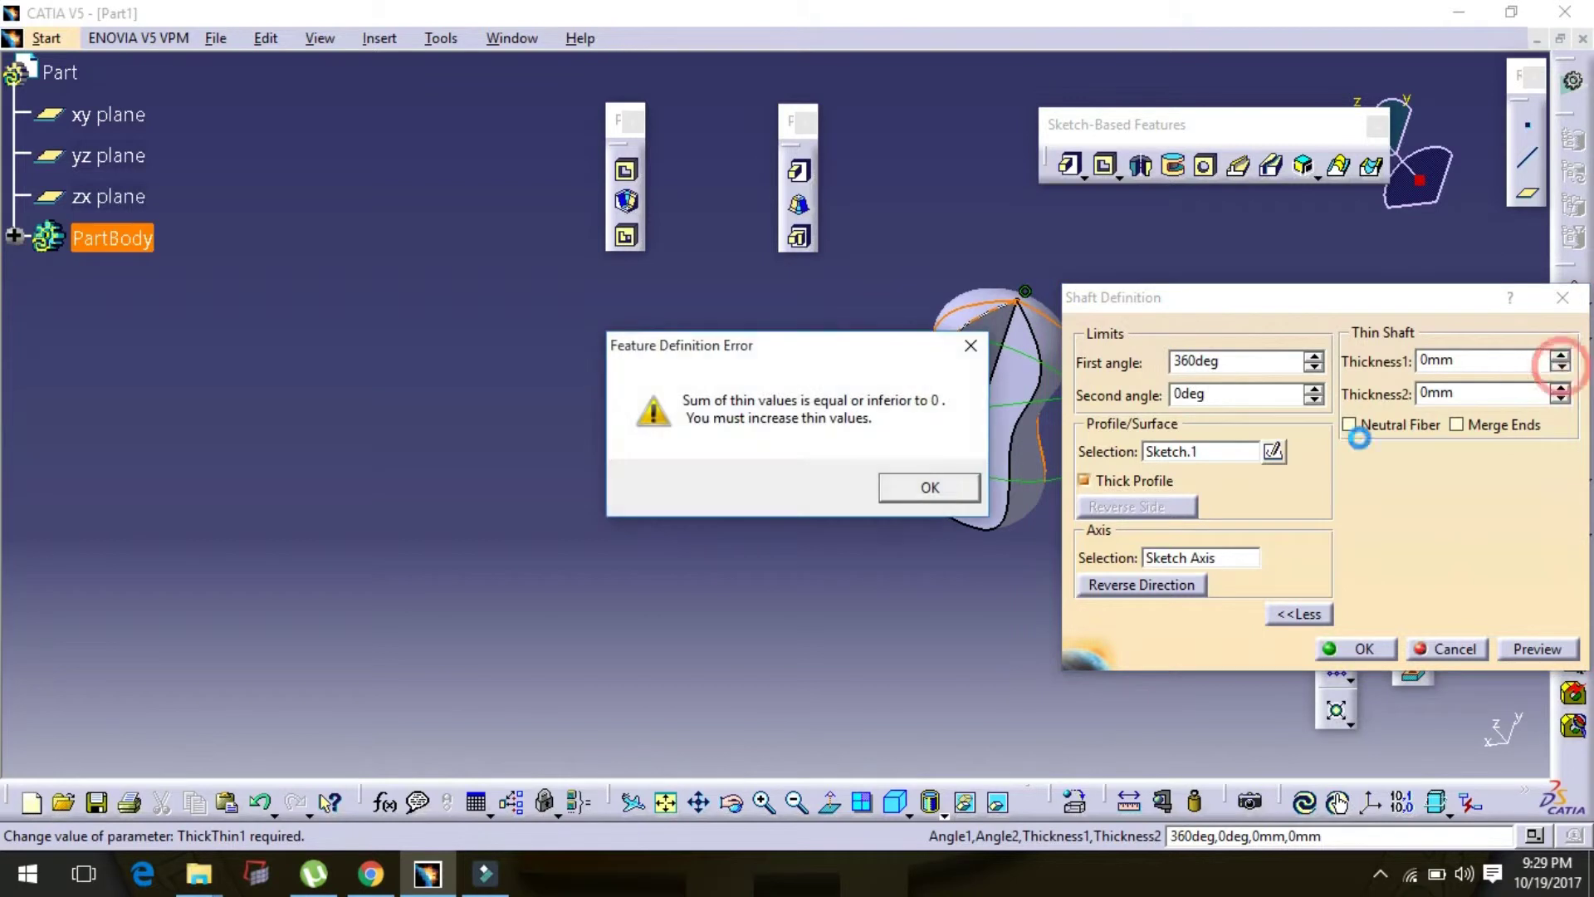
left_click(928, 488)
left_click(1561, 355)
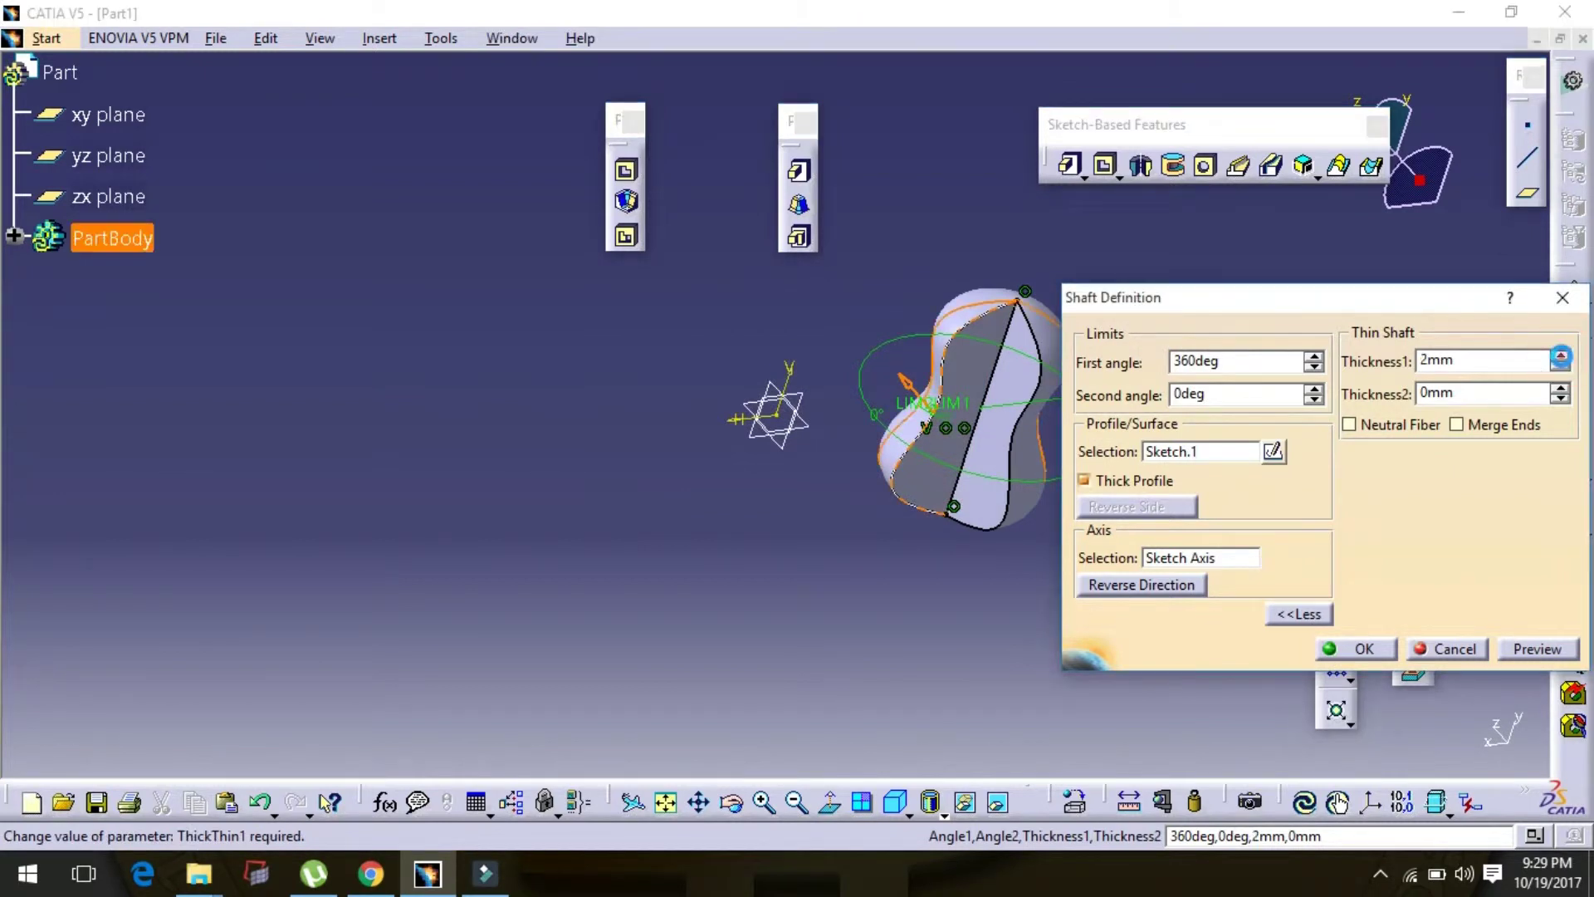
left_click(1561, 356)
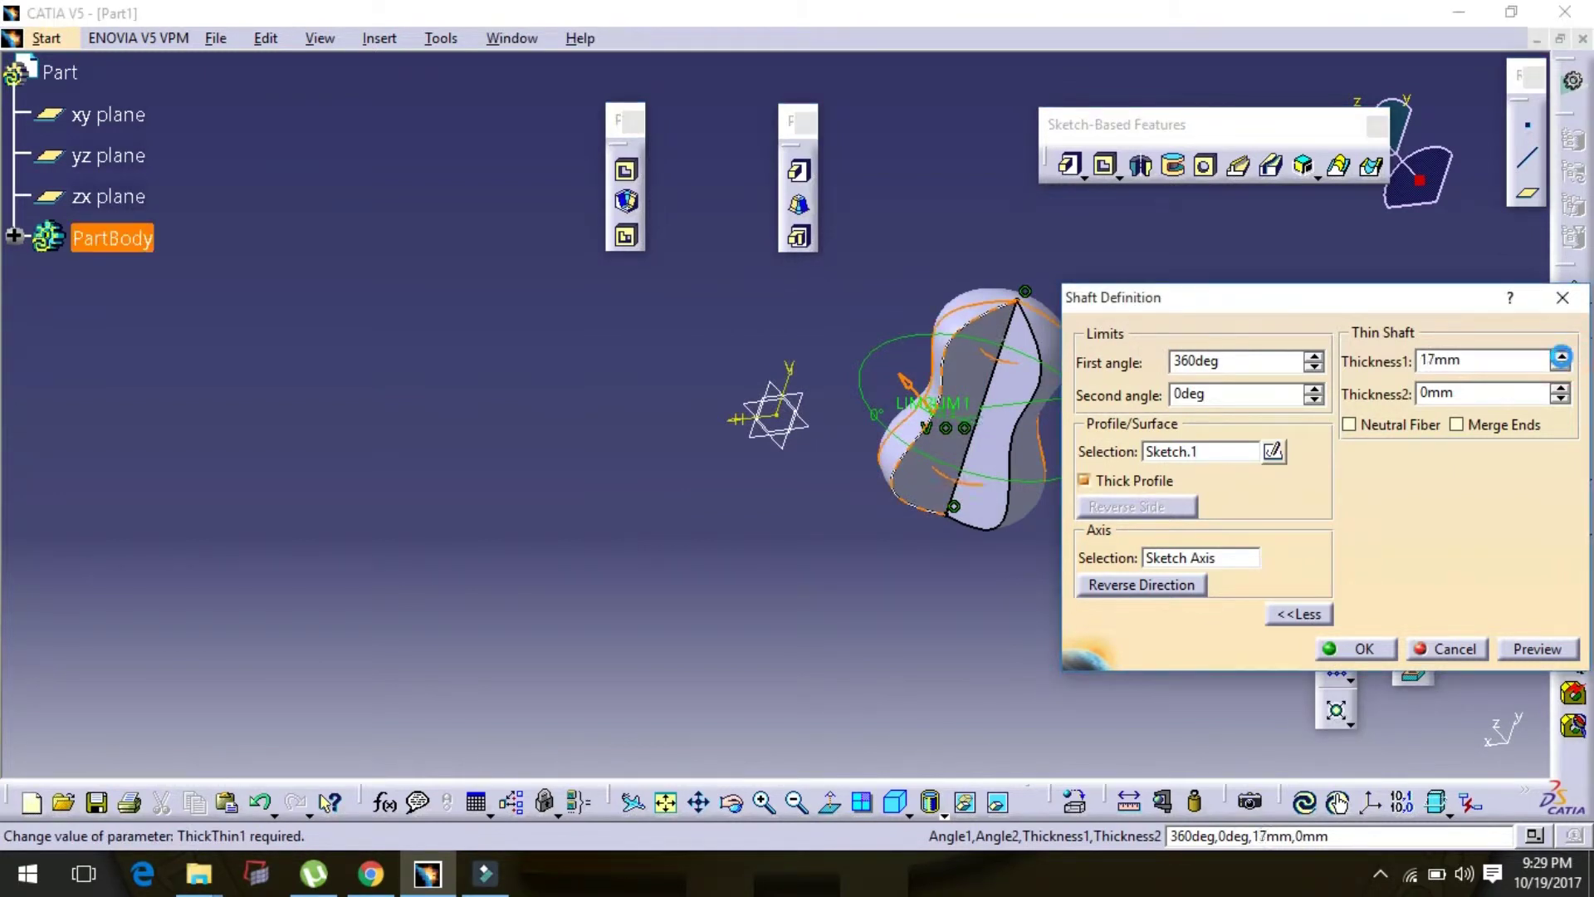
left_click(1560, 356)
left_click(1561, 367)
left_click(1561, 367)
left_click(1558, 398)
left_click(1559, 398)
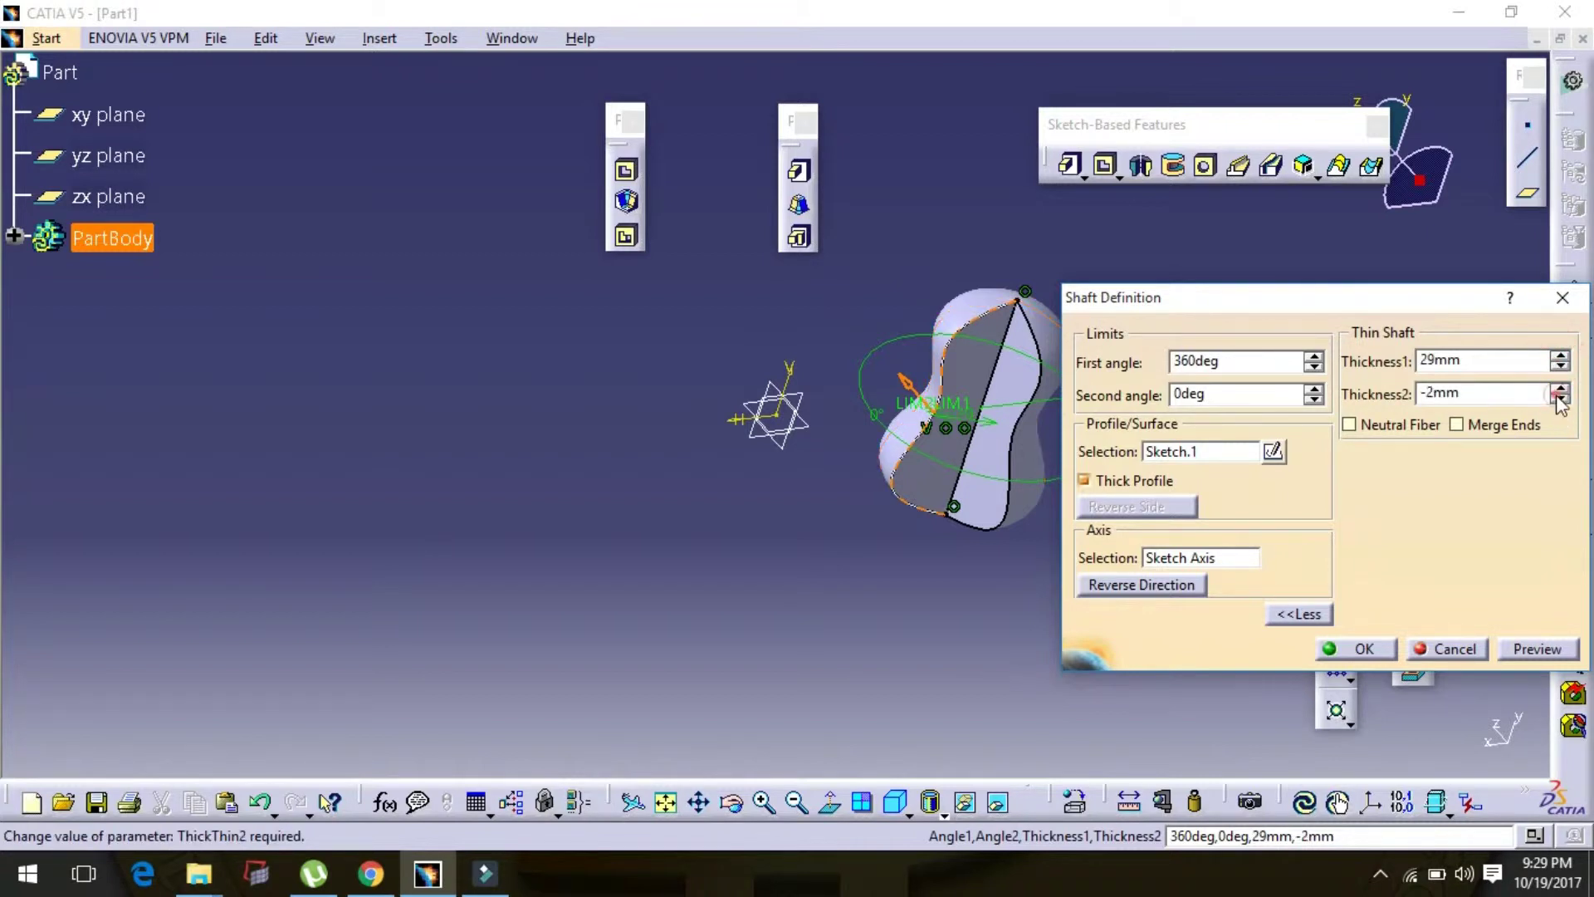
left_click(1358, 647)
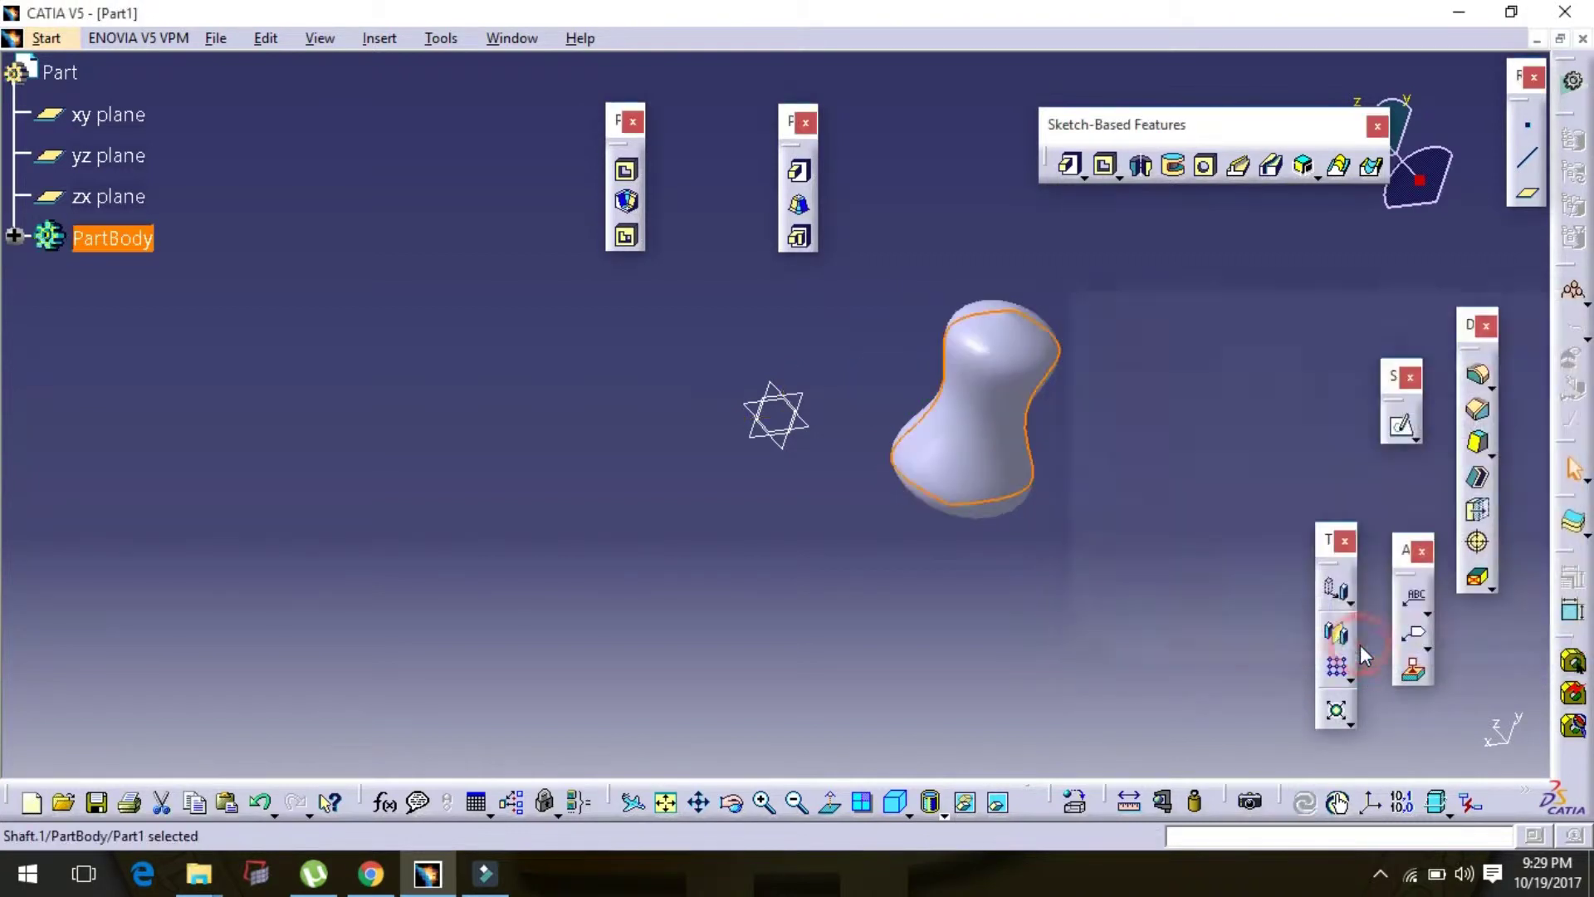
left_click(1179, 527)
middle_click_drag(1177, 490, 1011, 541)
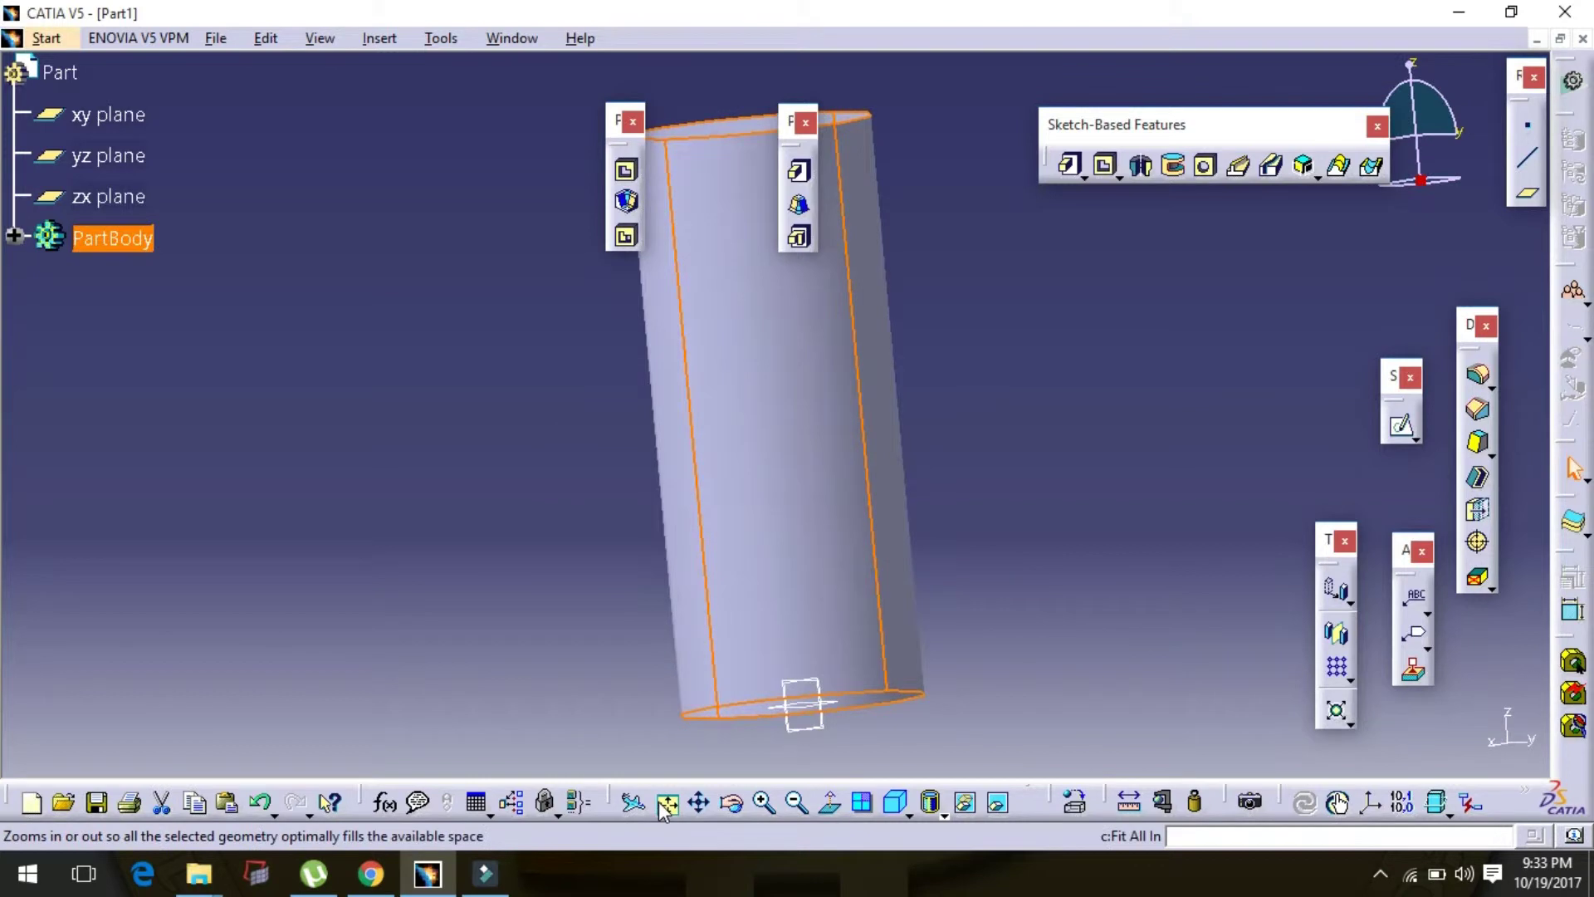
Open a new sketch on the zx plane of the cylinder part.
left_click(970, 533)
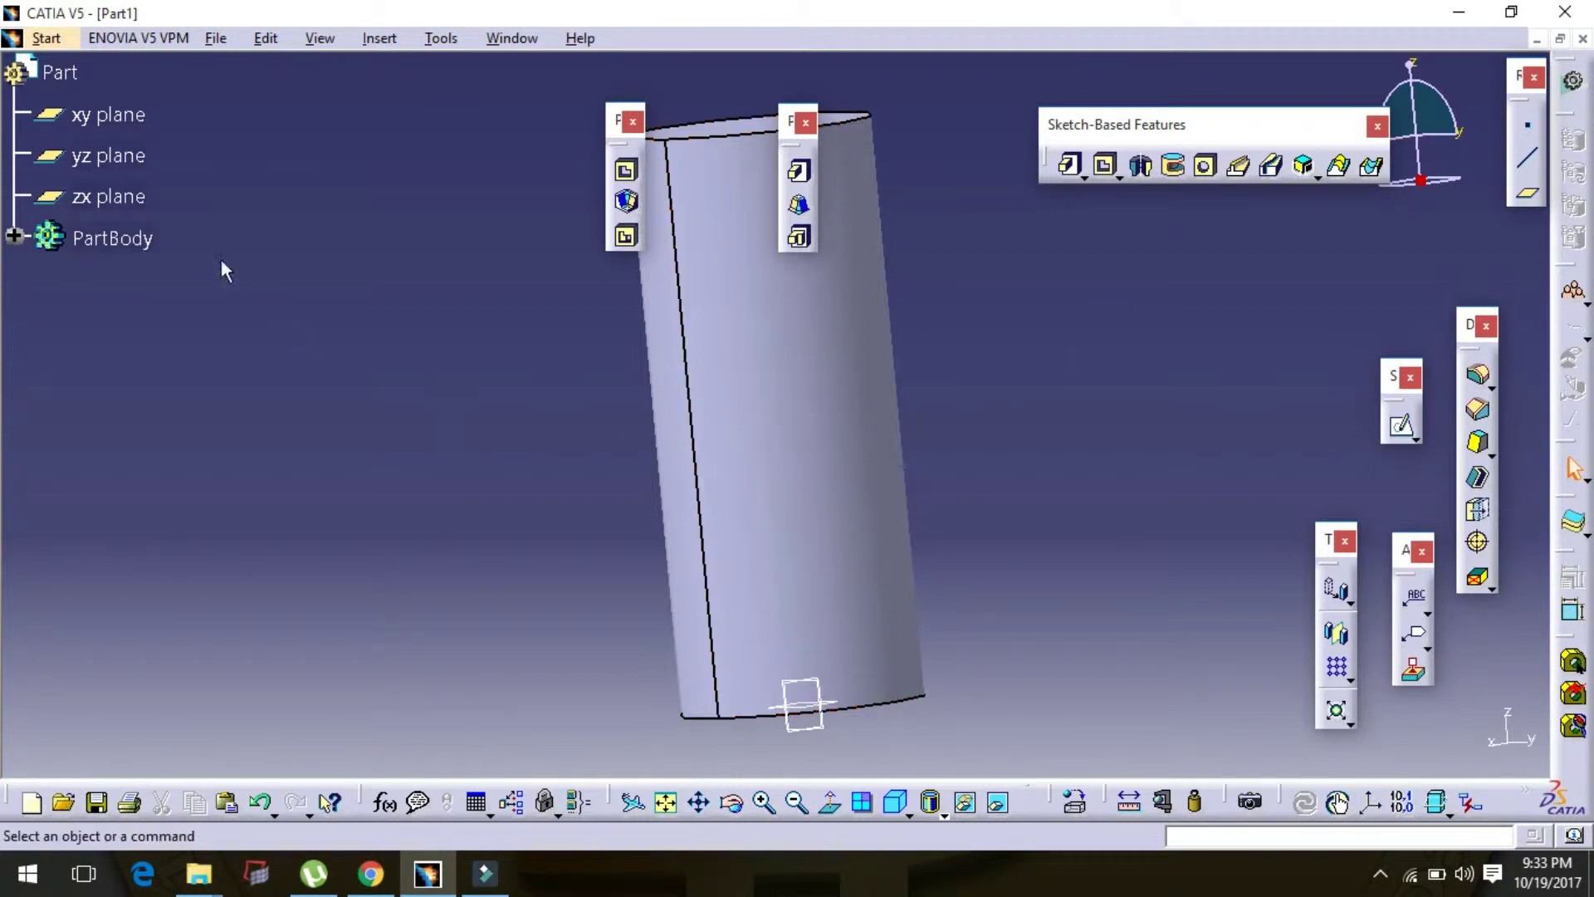
left_click(124, 198)
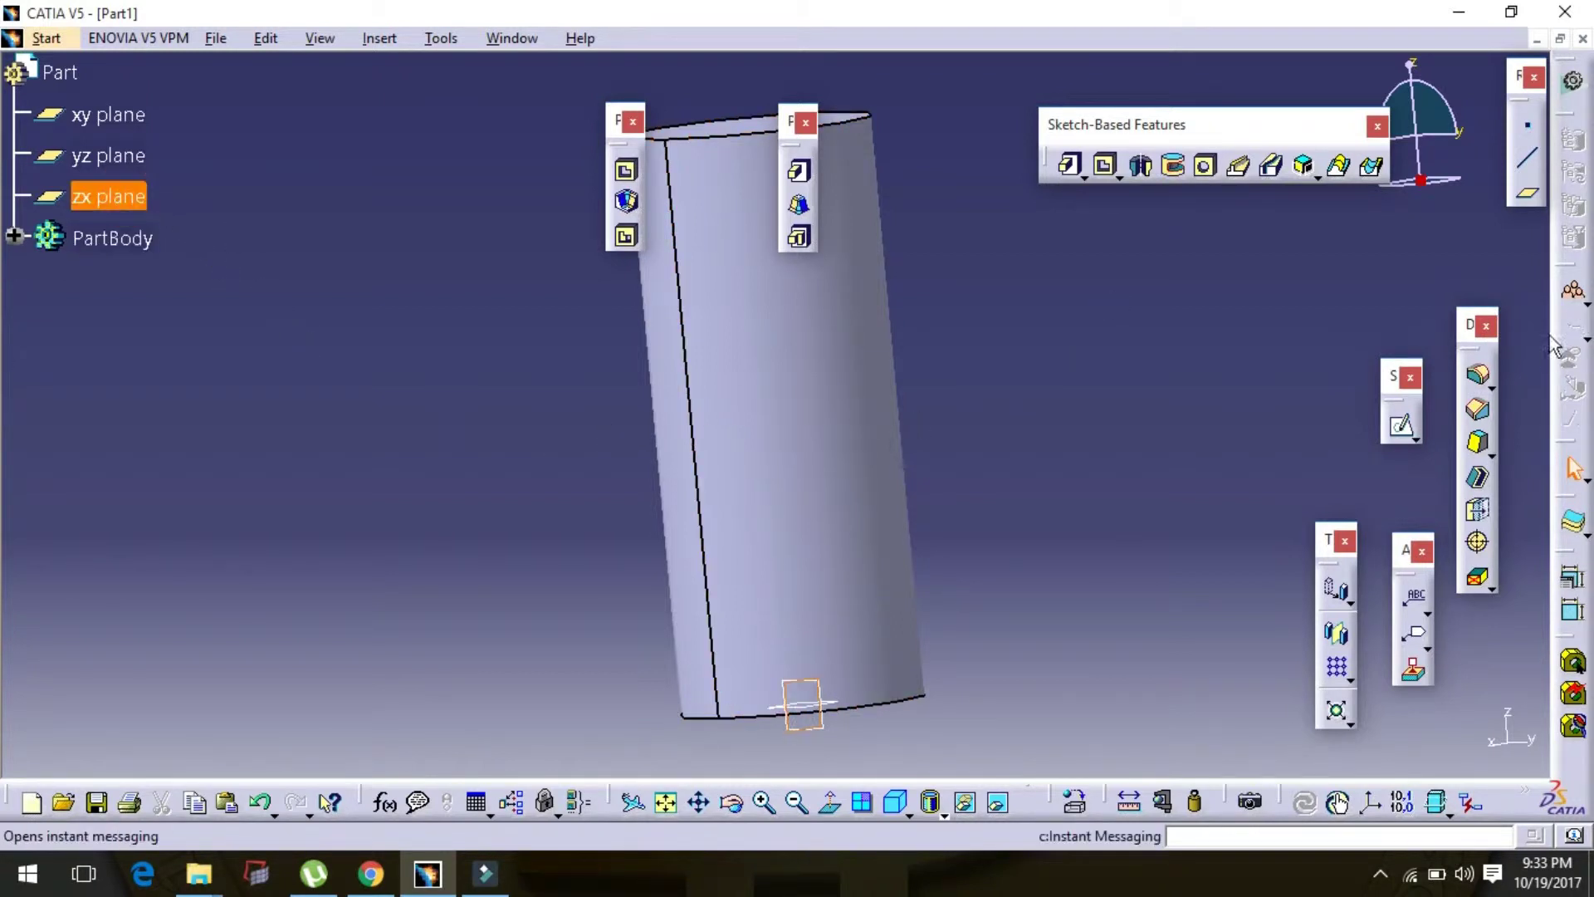
left_click(1401, 425)
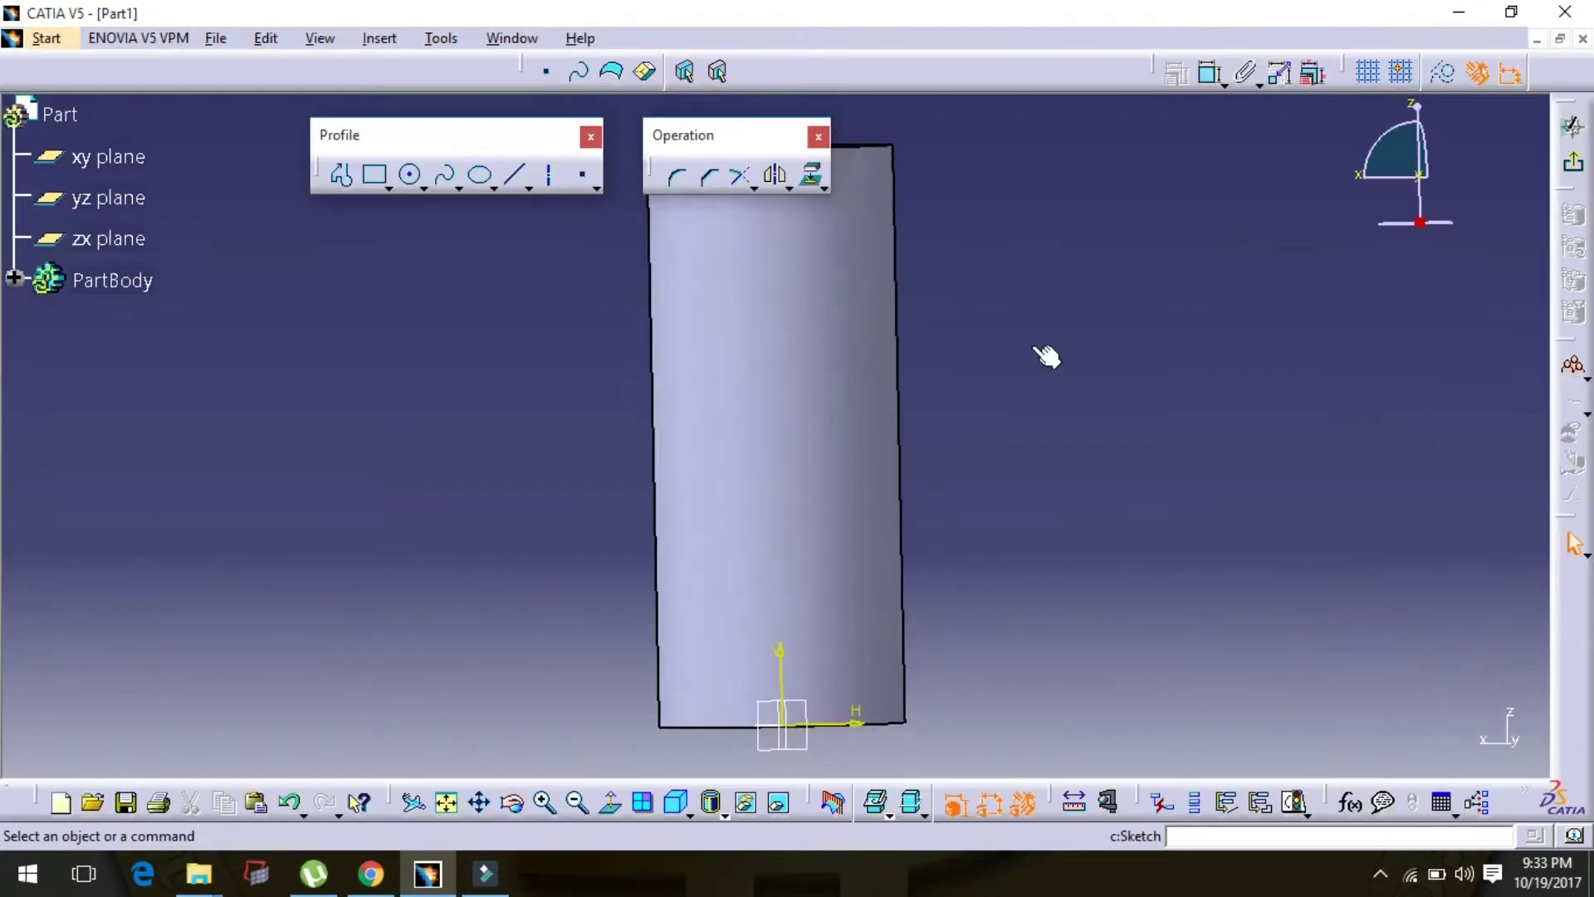
left_click(410, 175)
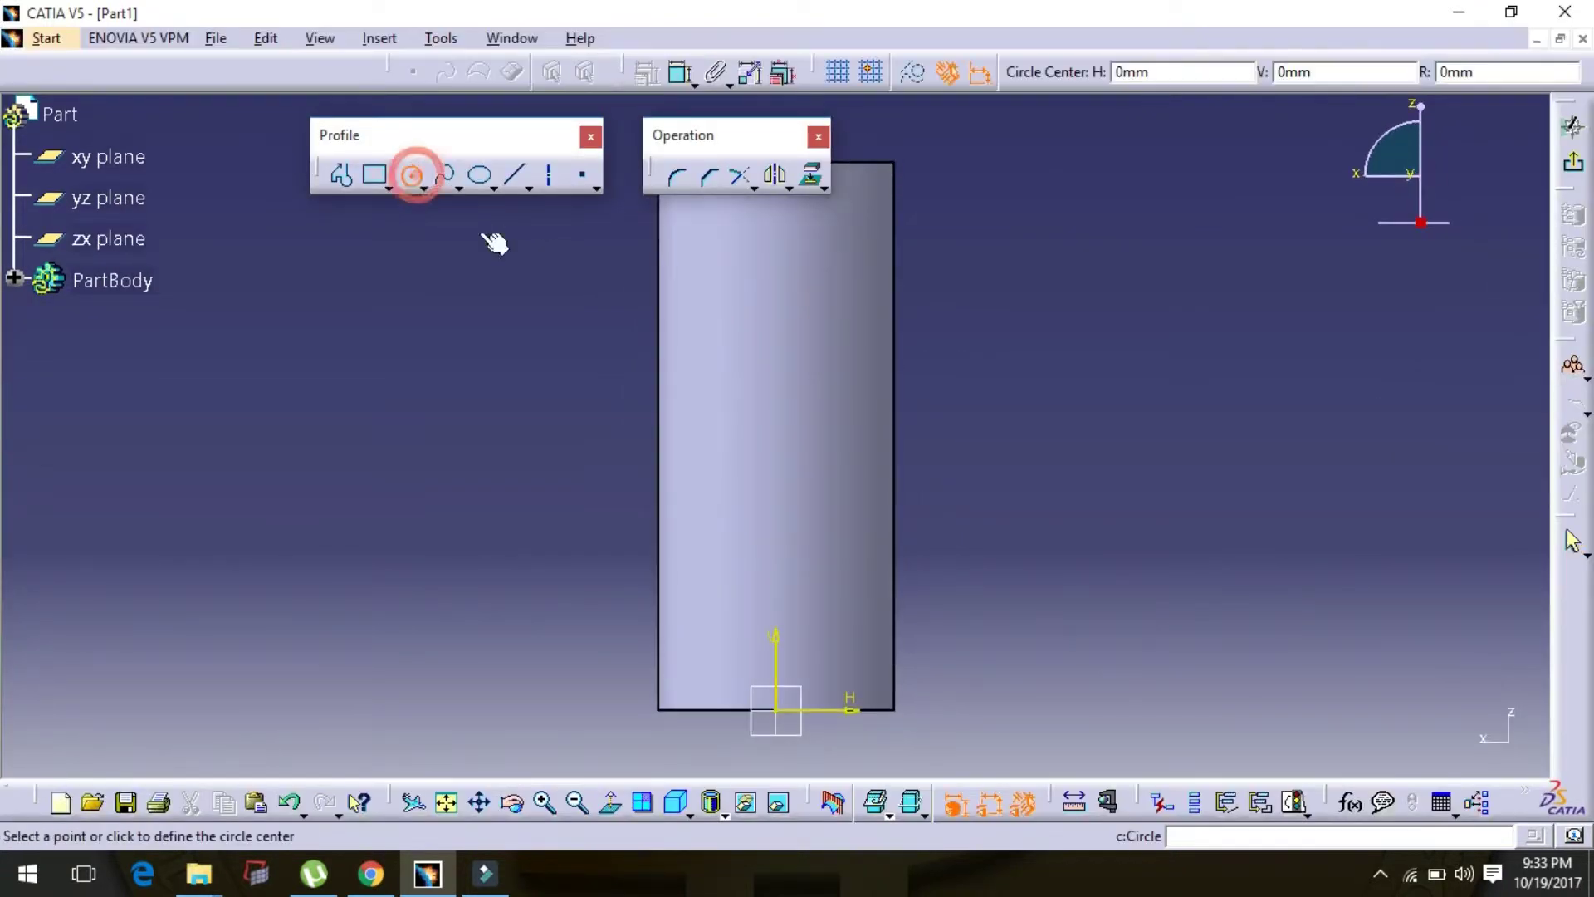
left_click(840, 388)
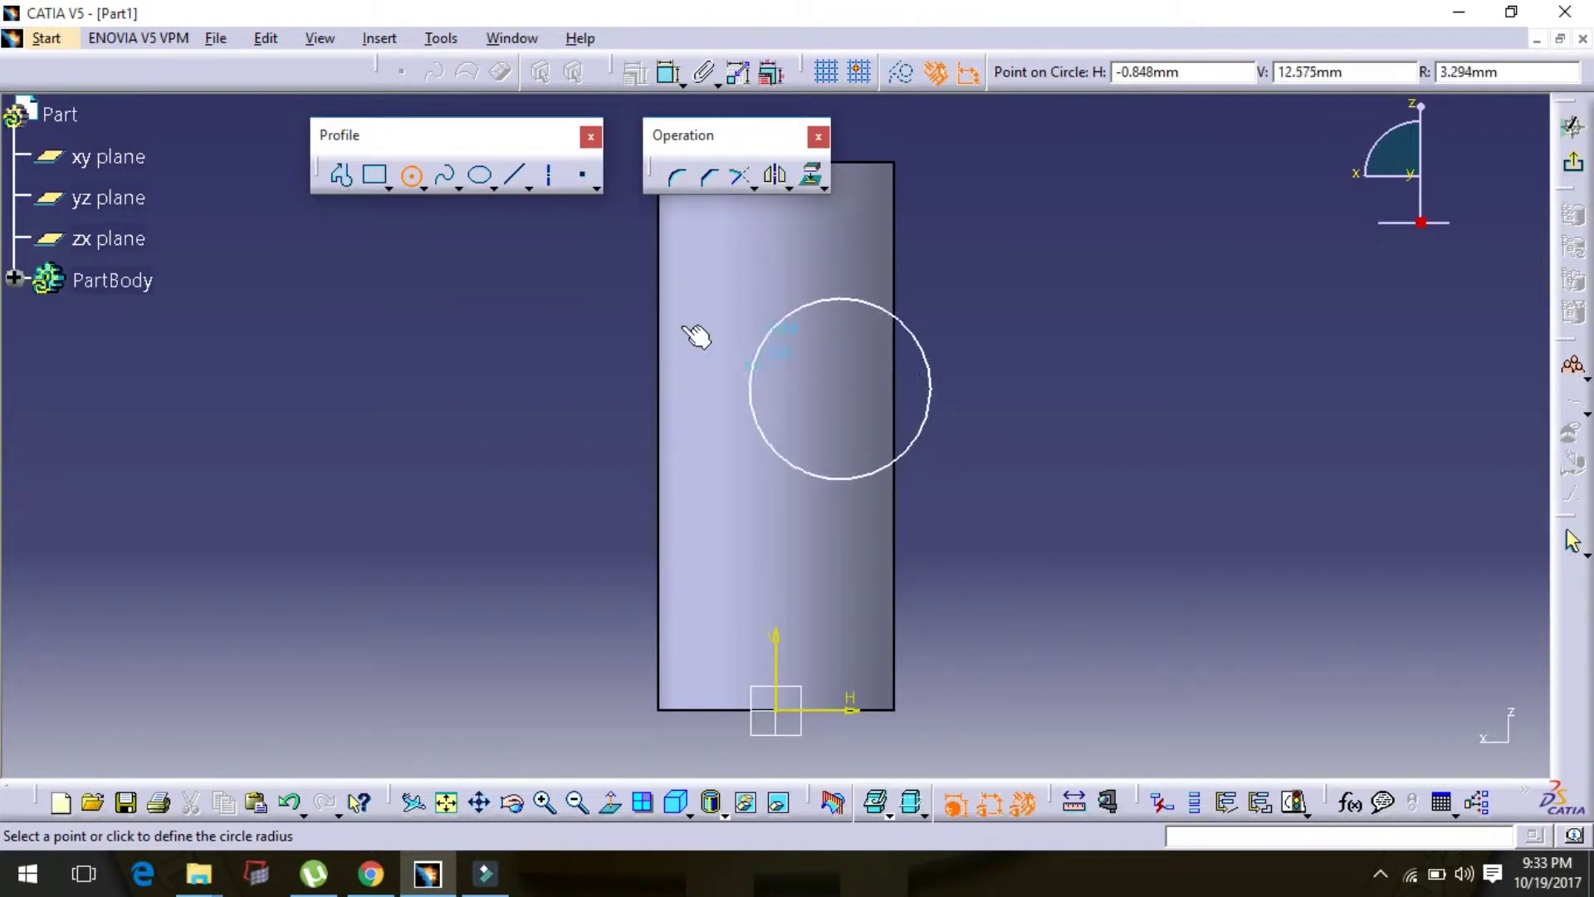
key("Escape")
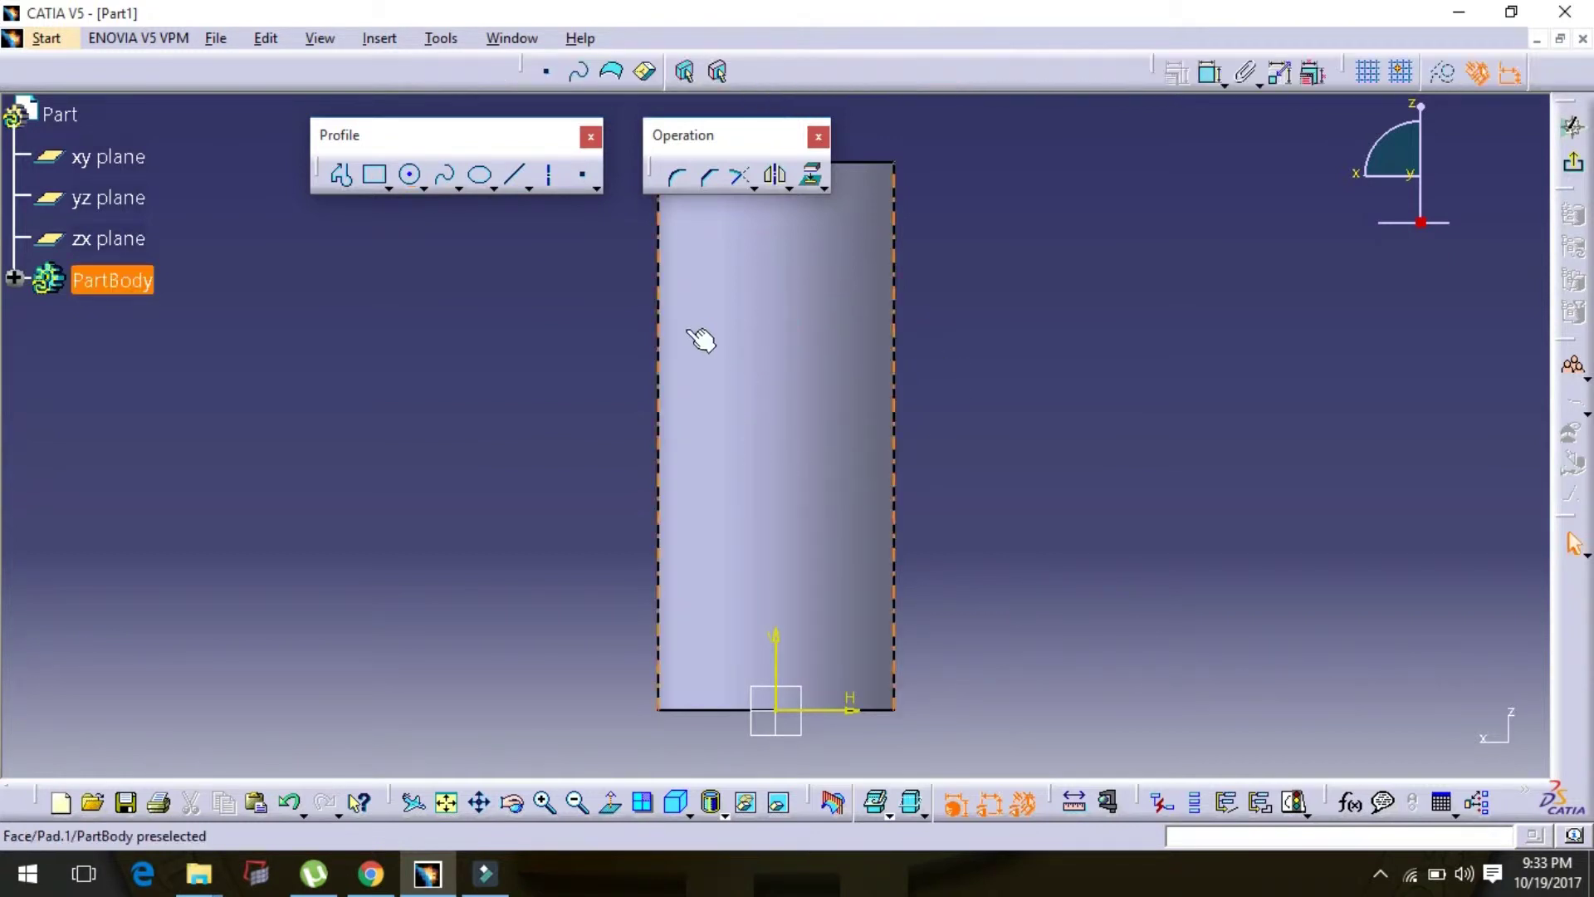
Sketch a circle centred inside the cylinder near its right edge, extending past the silhouette, and exit the sketch.
left_click(413, 176)
left_click(868, 407)
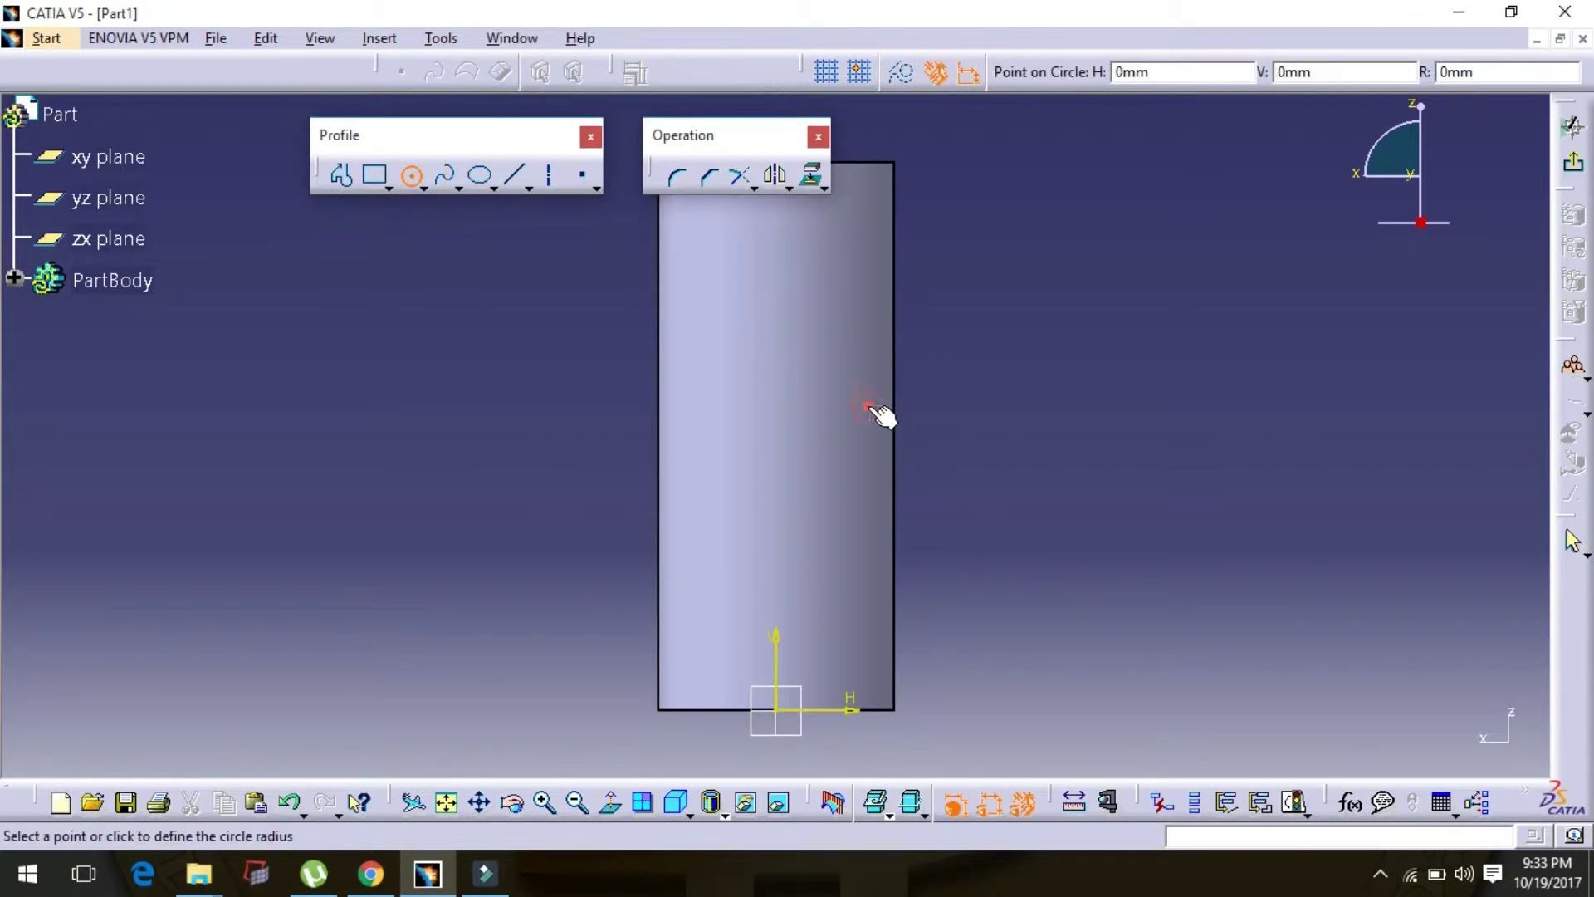
left_click(961, 427)
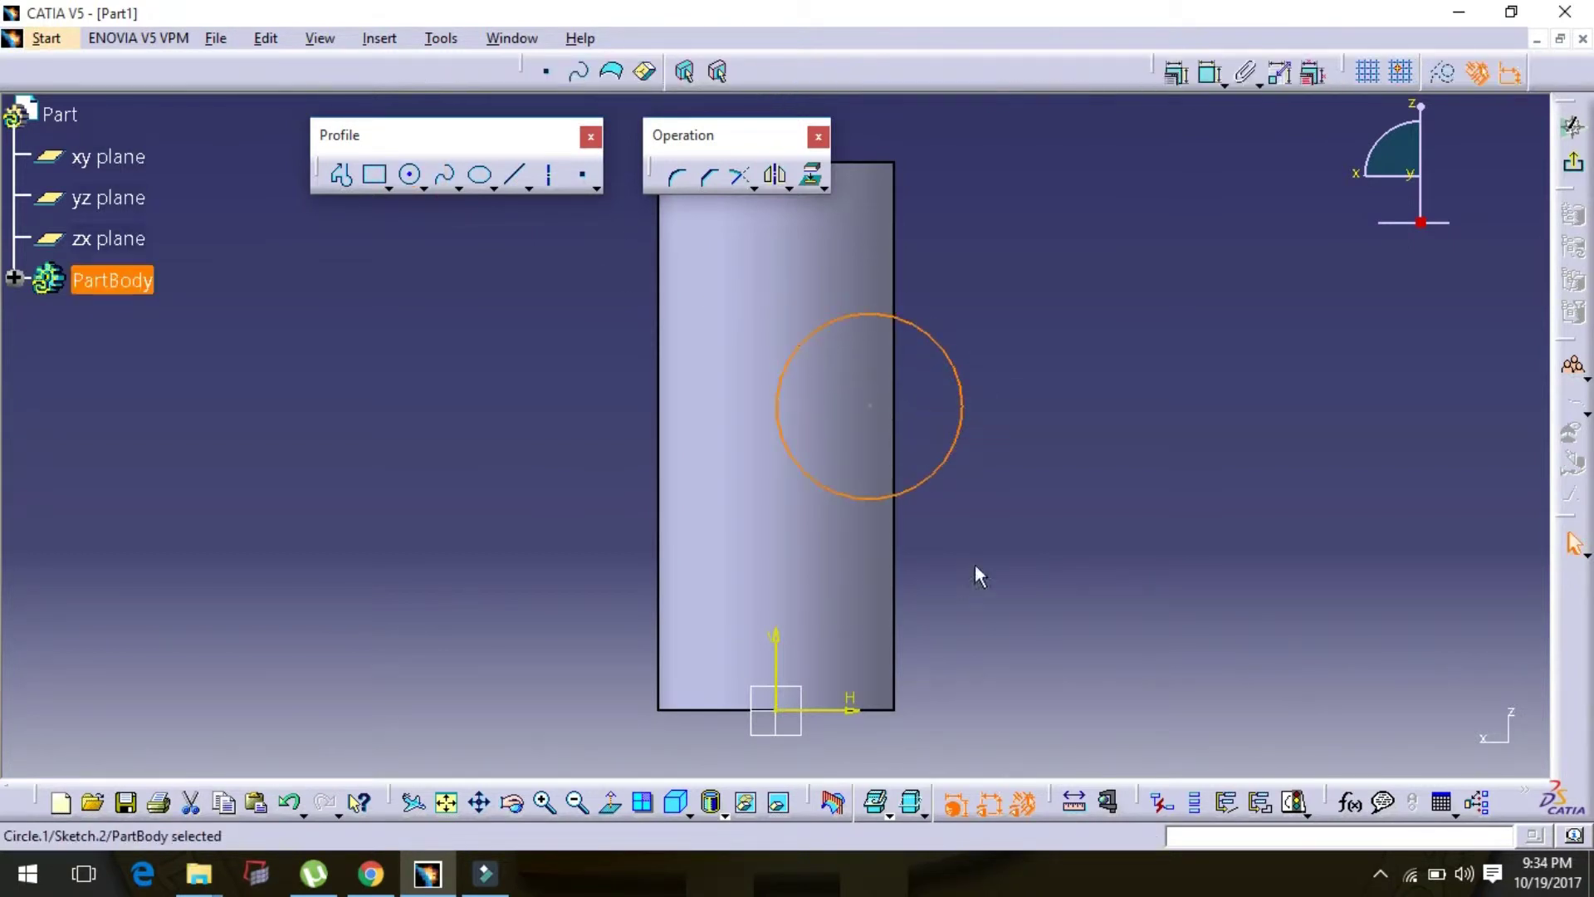
left_click(1075, 443)
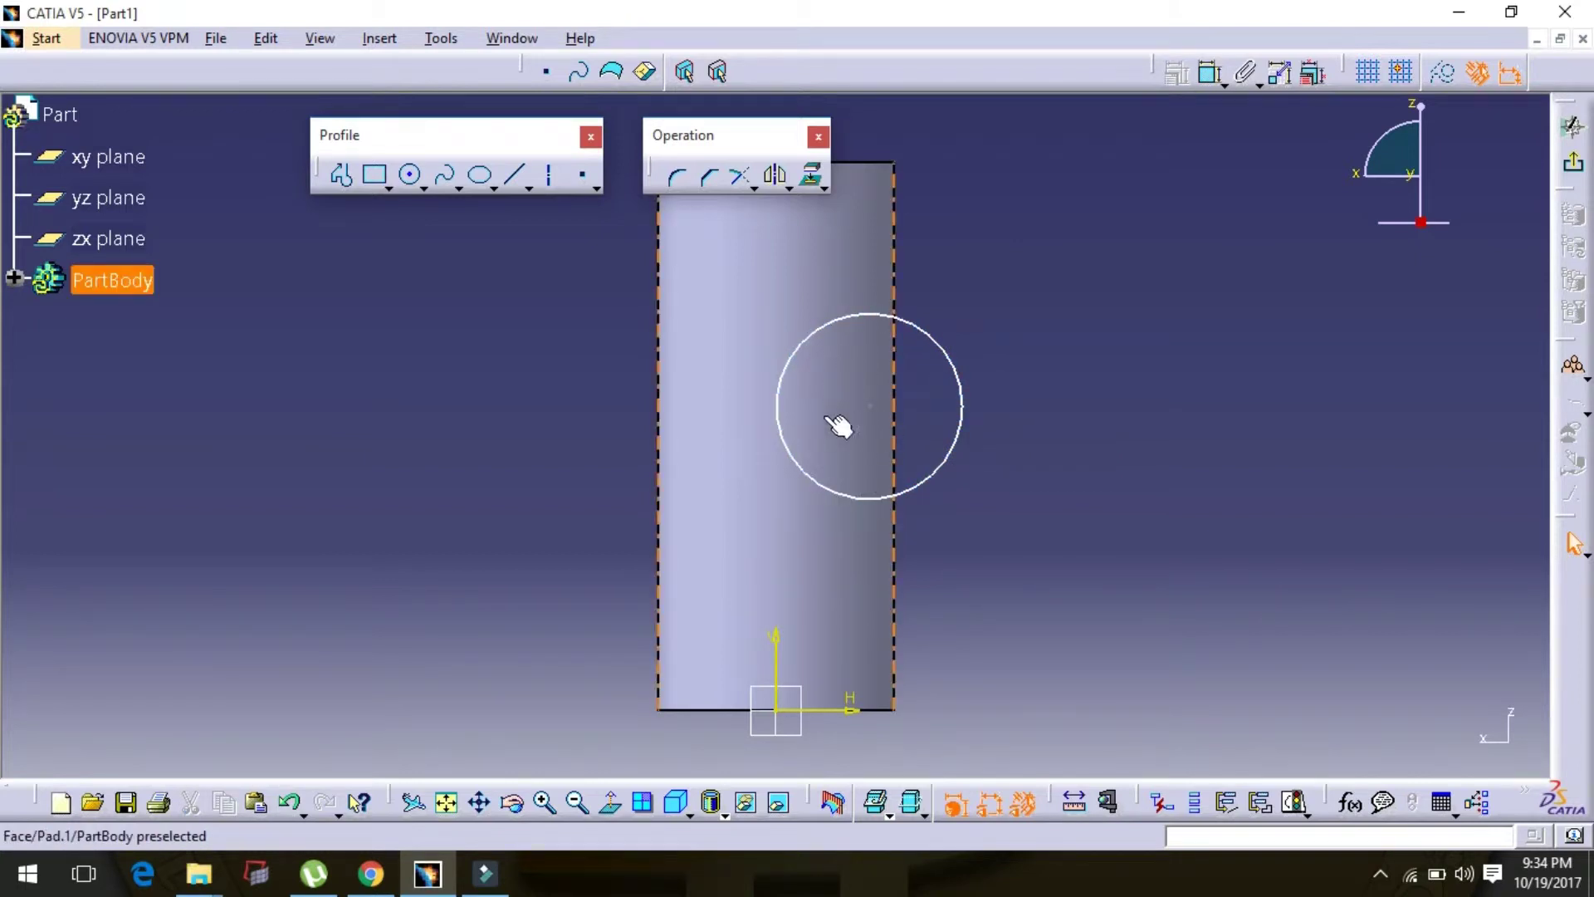
left_click(1574, 165)
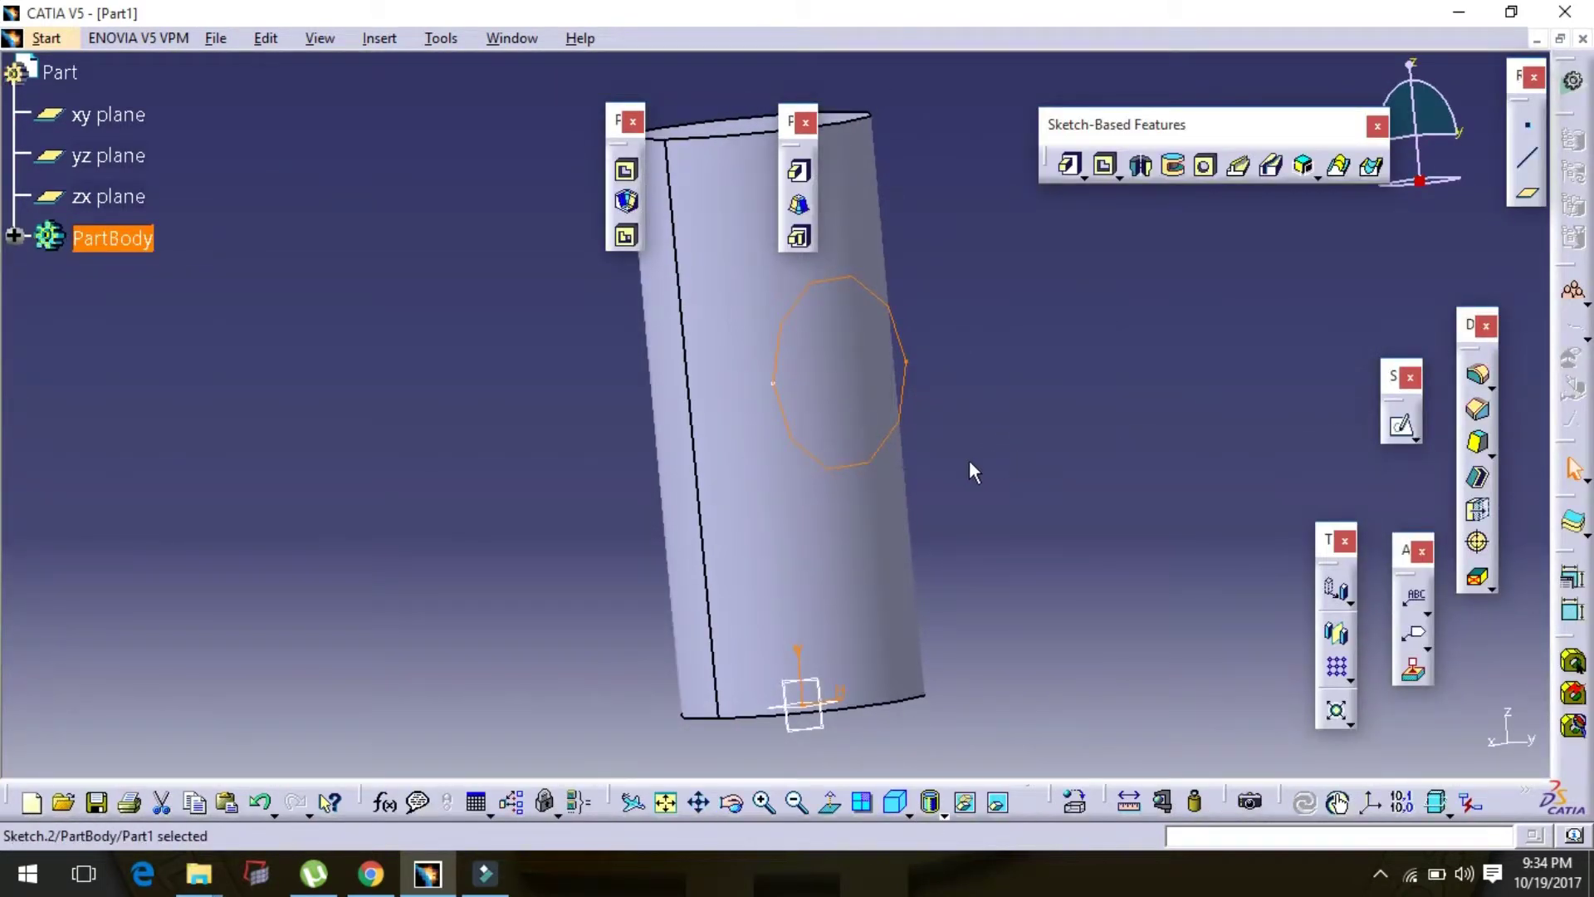
Cut a 360-degree groove from the circle sketch around the cylinder's axis, previewing it before applying.
left_click(732, 804)
left_click_drag(975, 545, 598, 444)
left_click(1171, 166)
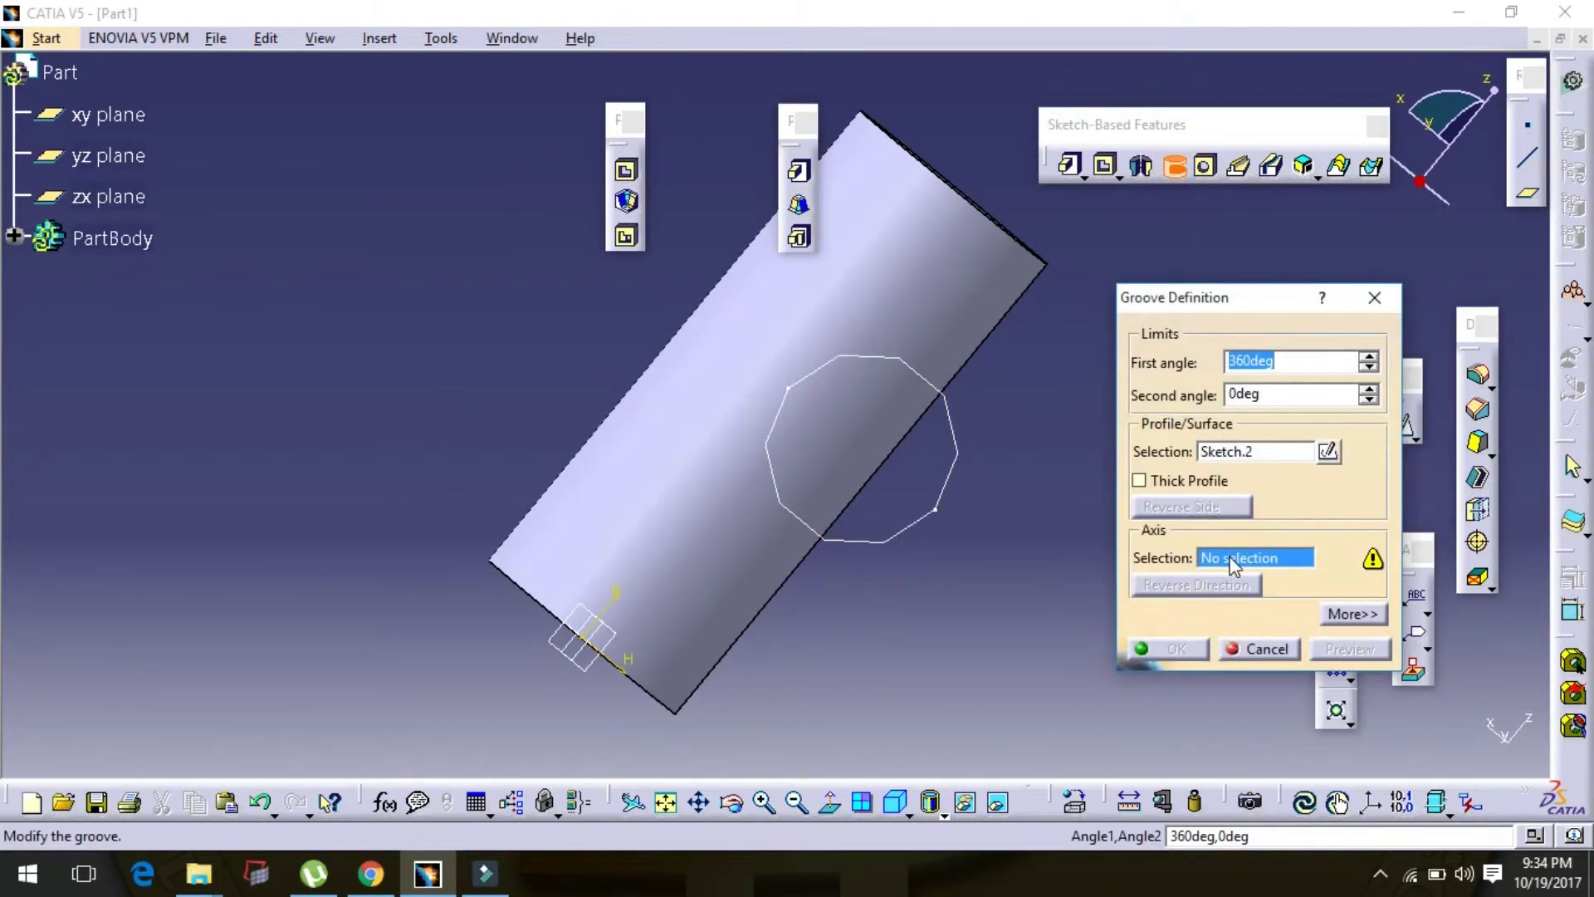
left_click(1234, 564)
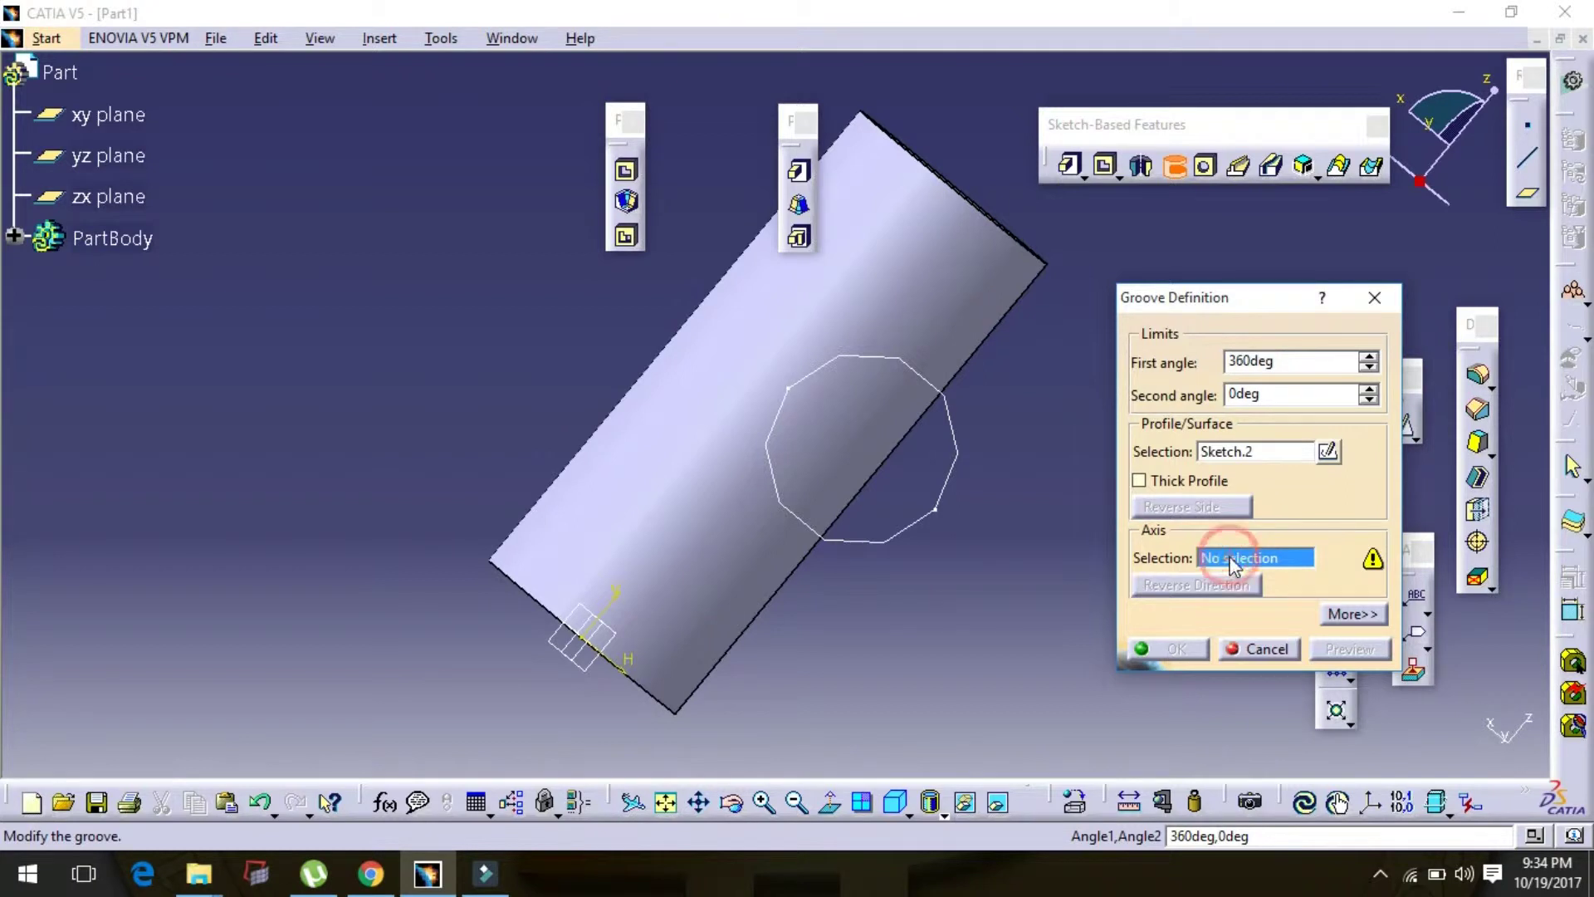
left_click(871, 316)
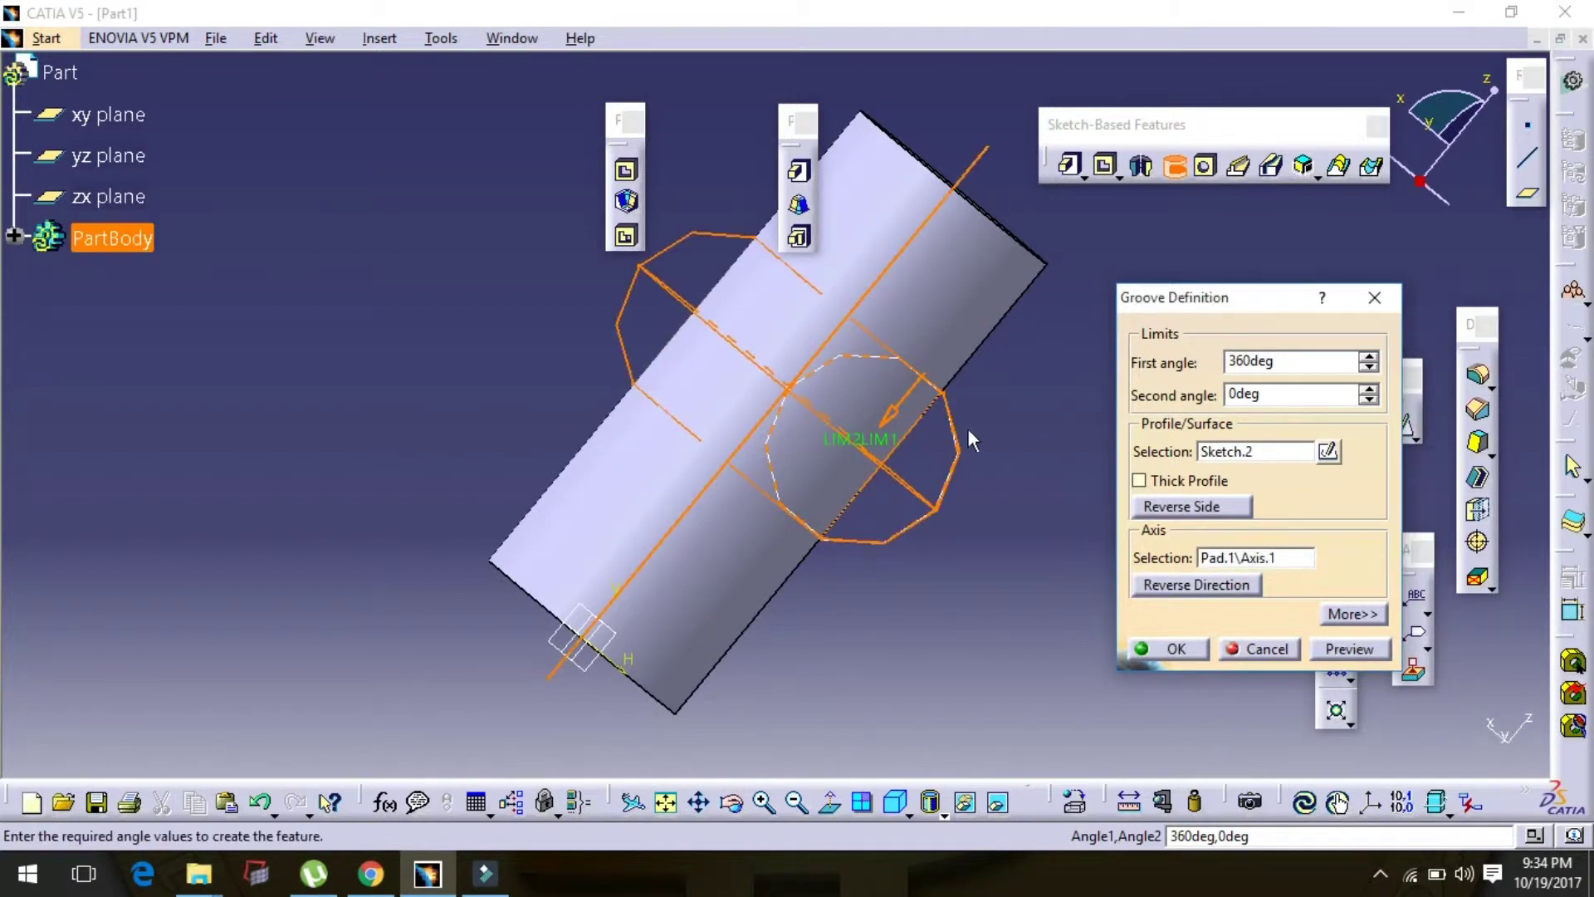
left_click(1344, 652)
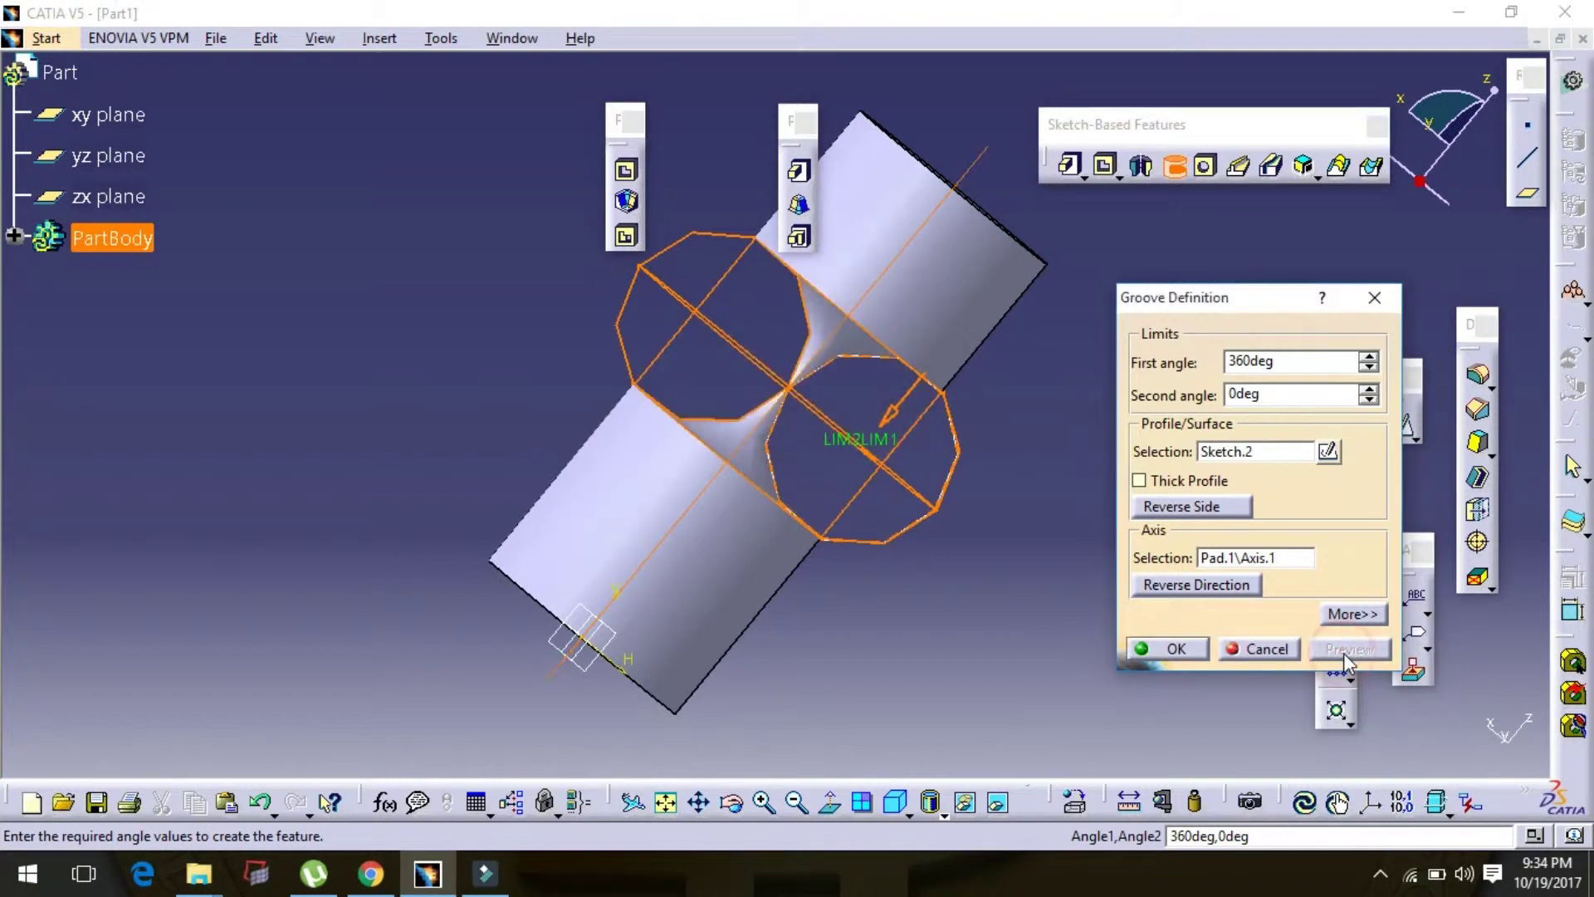
left_click(1173, 649)
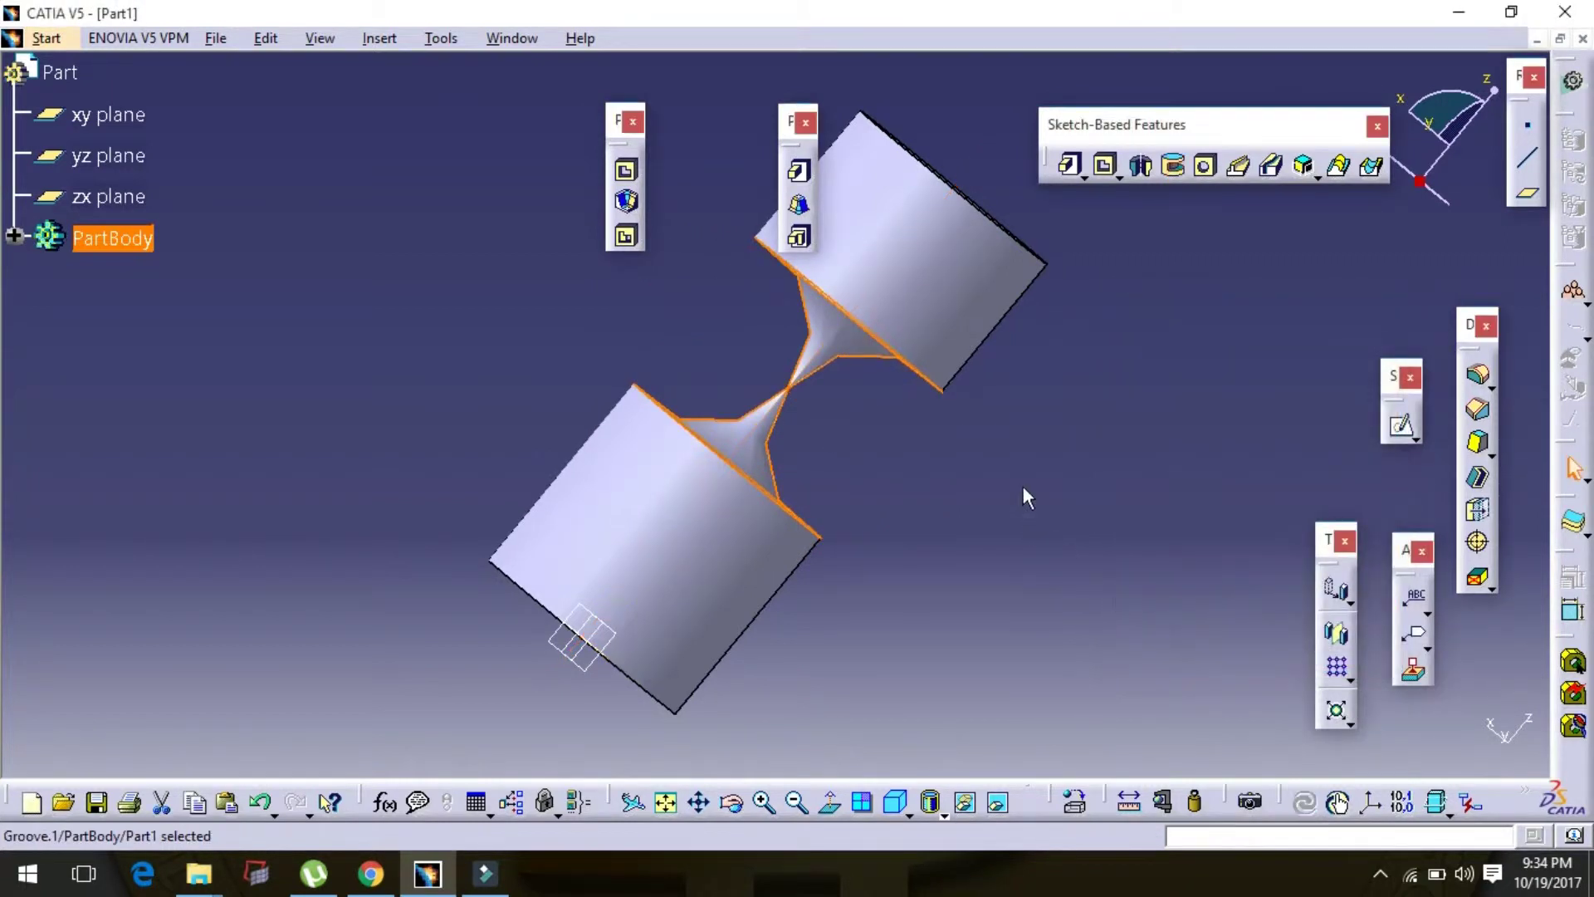
Inspect the grooved cylinder from another angle and undo the groove.
left_click_drag(1022, 486, 939, 528)
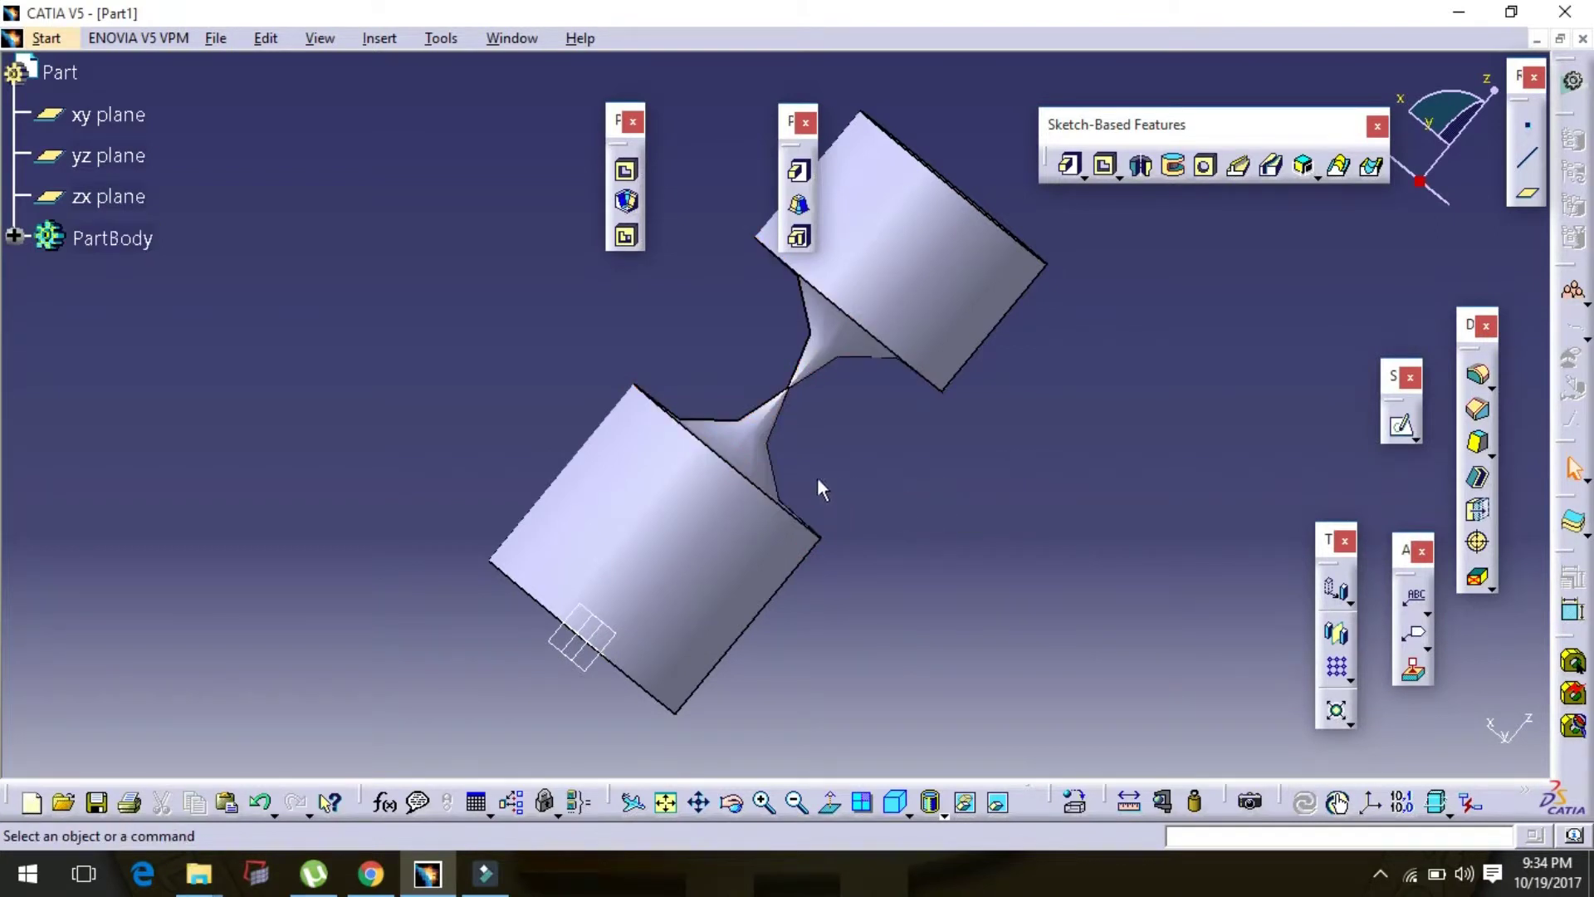
left_click(659, 355)
left_click(732, 802)
mouse_move(852, 529)
left_mouse_down()
mouse_move(842, 451)
mouse_move(648, 377)
mouse_move(498, 645)
mouse_move(651, 466)
mouse_move(665, 415)
mouse_move(665, 438)
mouse_move(722, 416)
mouse_move(777, 482)
left_mouse_up()
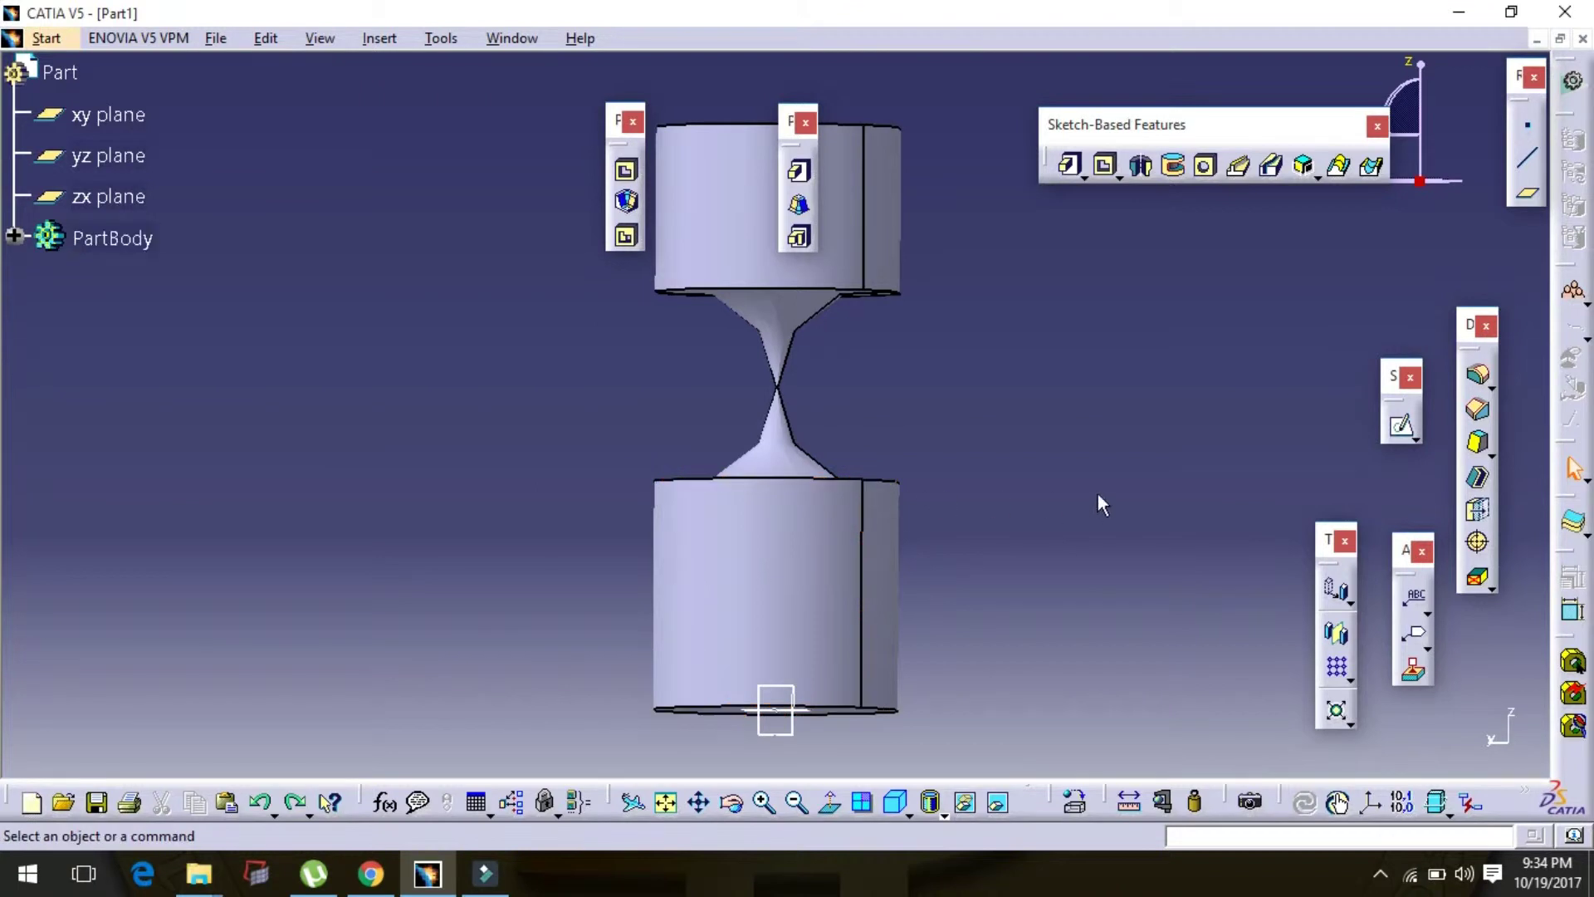
key("ctrl+z")
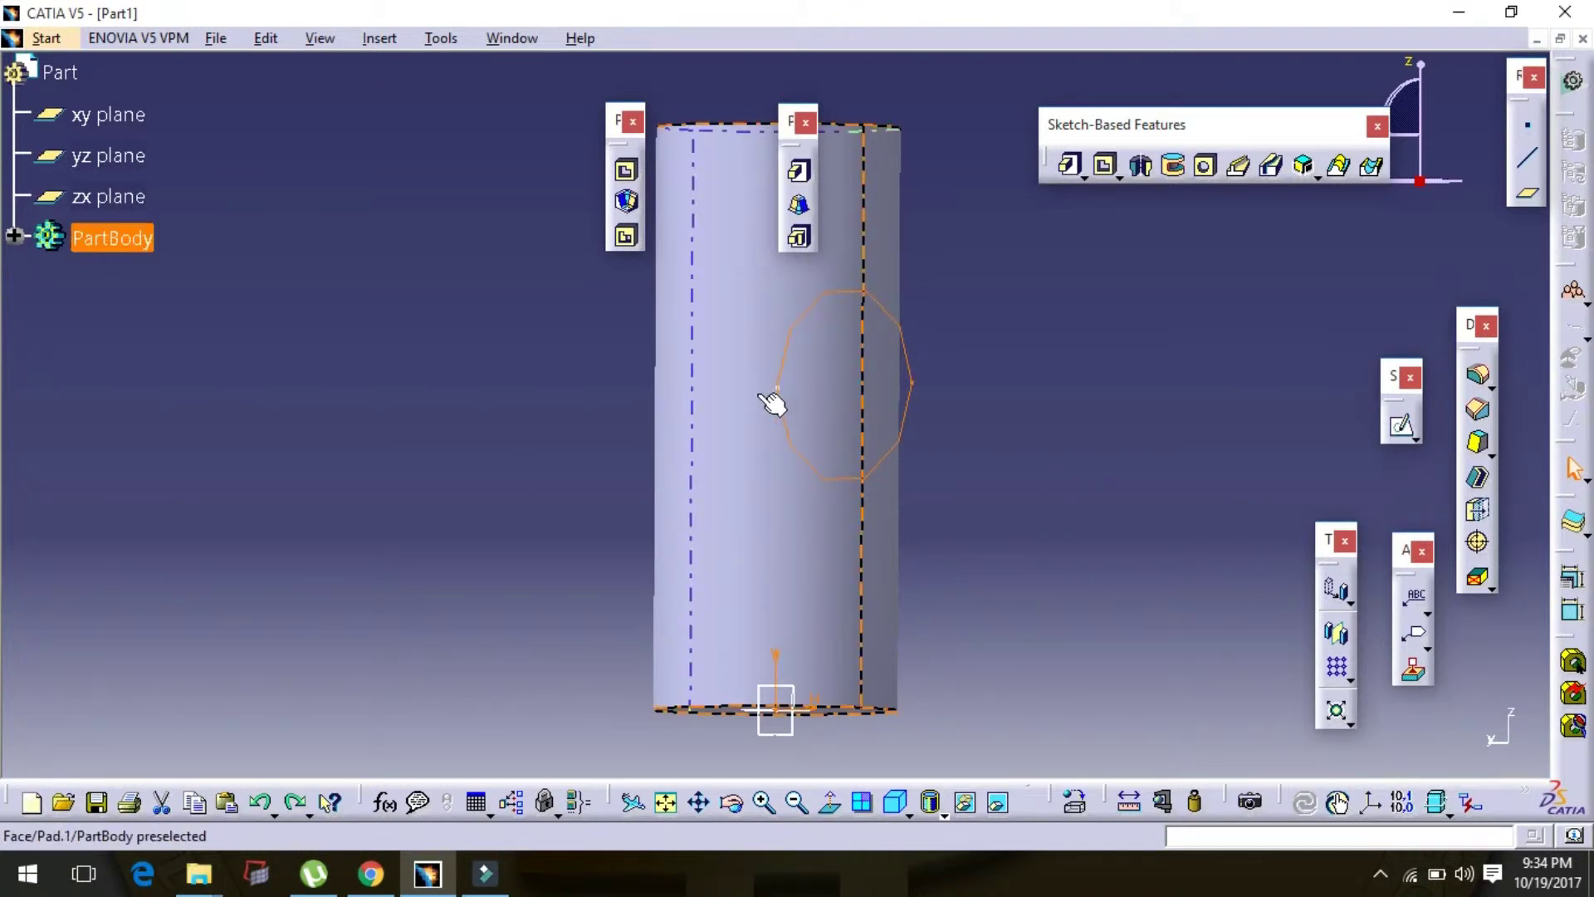
Reopen the circle sketch, enlarge the circle, move its centre outside the cylinder's right edge, and exit the sketch.
left_click(15, 235)
double_click(124, 362)
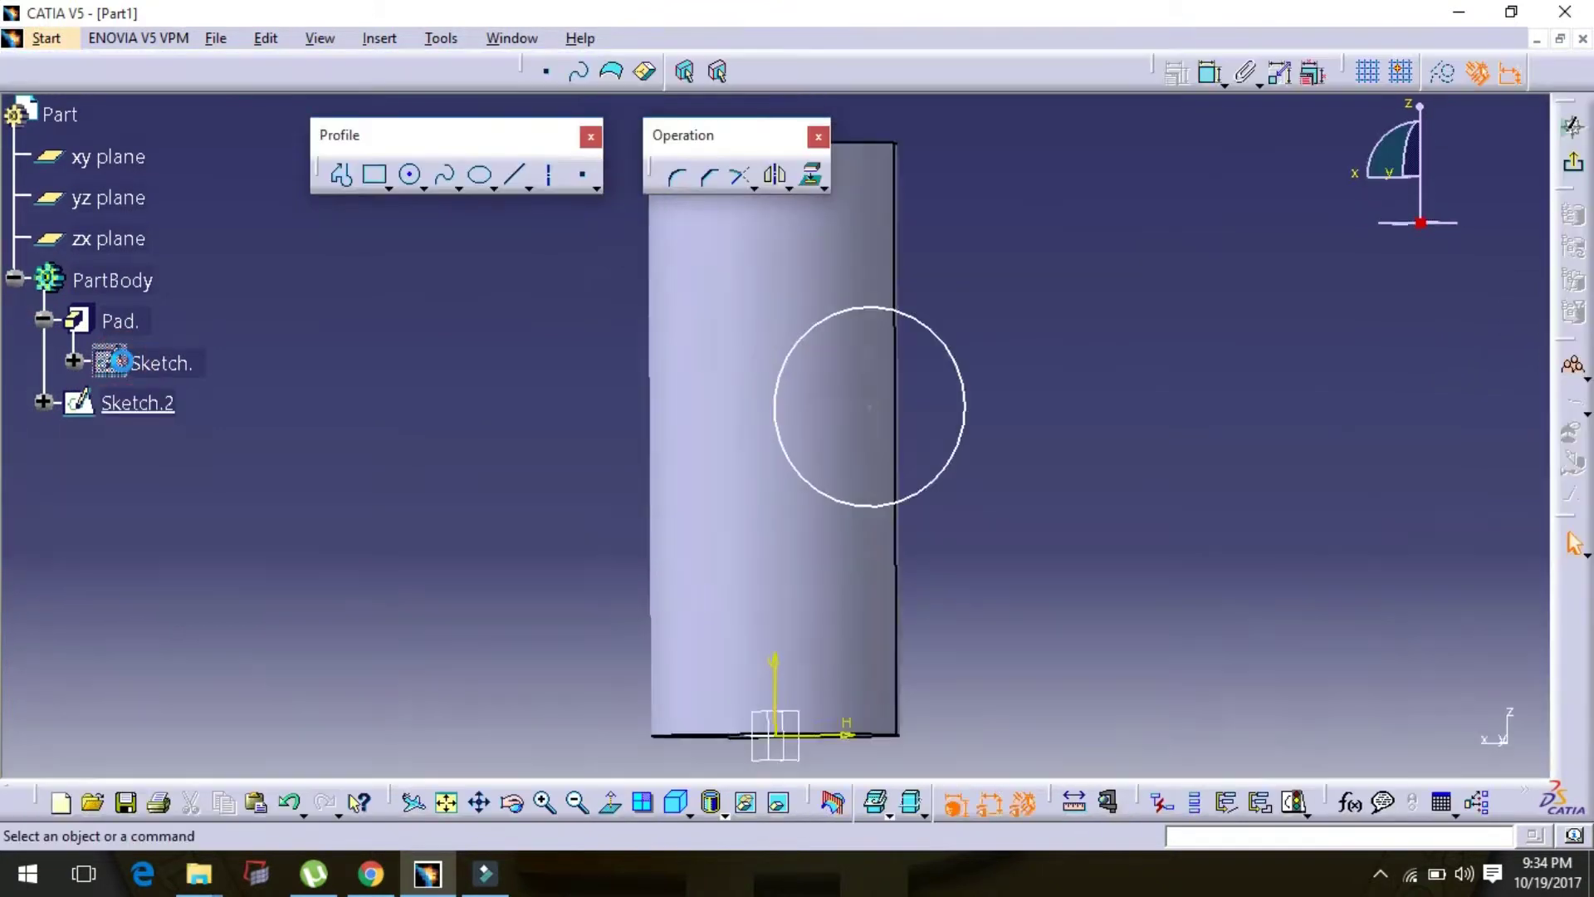
mouse_move(961, 402)
left_mouse_down()
mouse_move(879, 399)
mouse_move(954, 415)
mouse_move(1029, 331)
mouse_move(1087, 397)
left_mouse_up()
left_click_drag(1034, 160, 1023, 653)
left_click_drag(992, 555, 960, 518)
left_click_drag(988, 584, 973, 419)
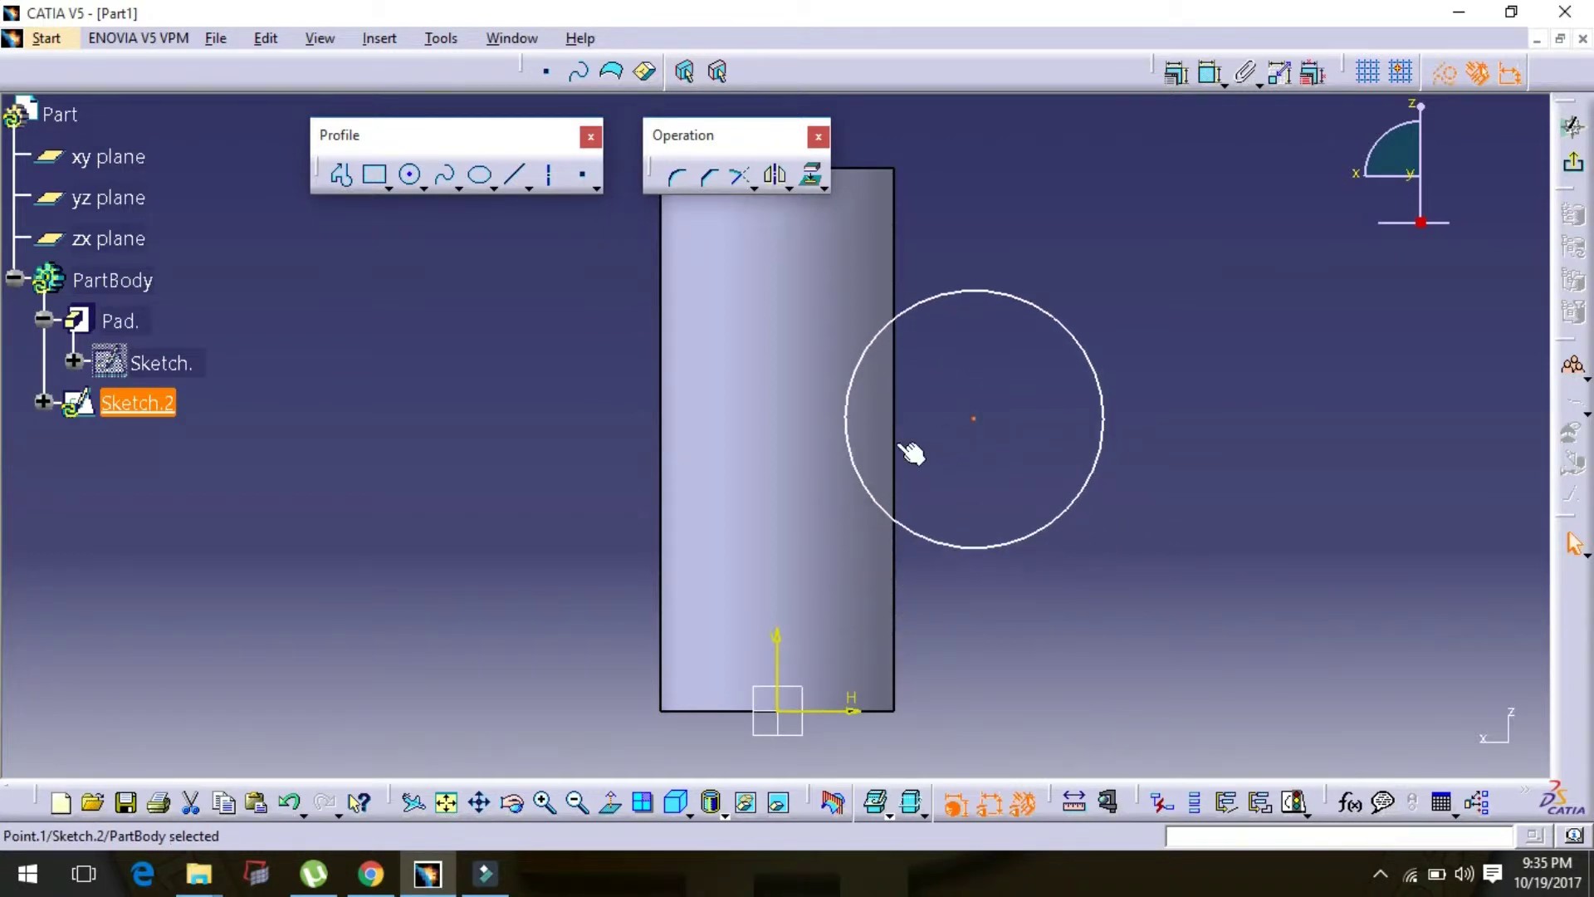
left_click(1573, 163)
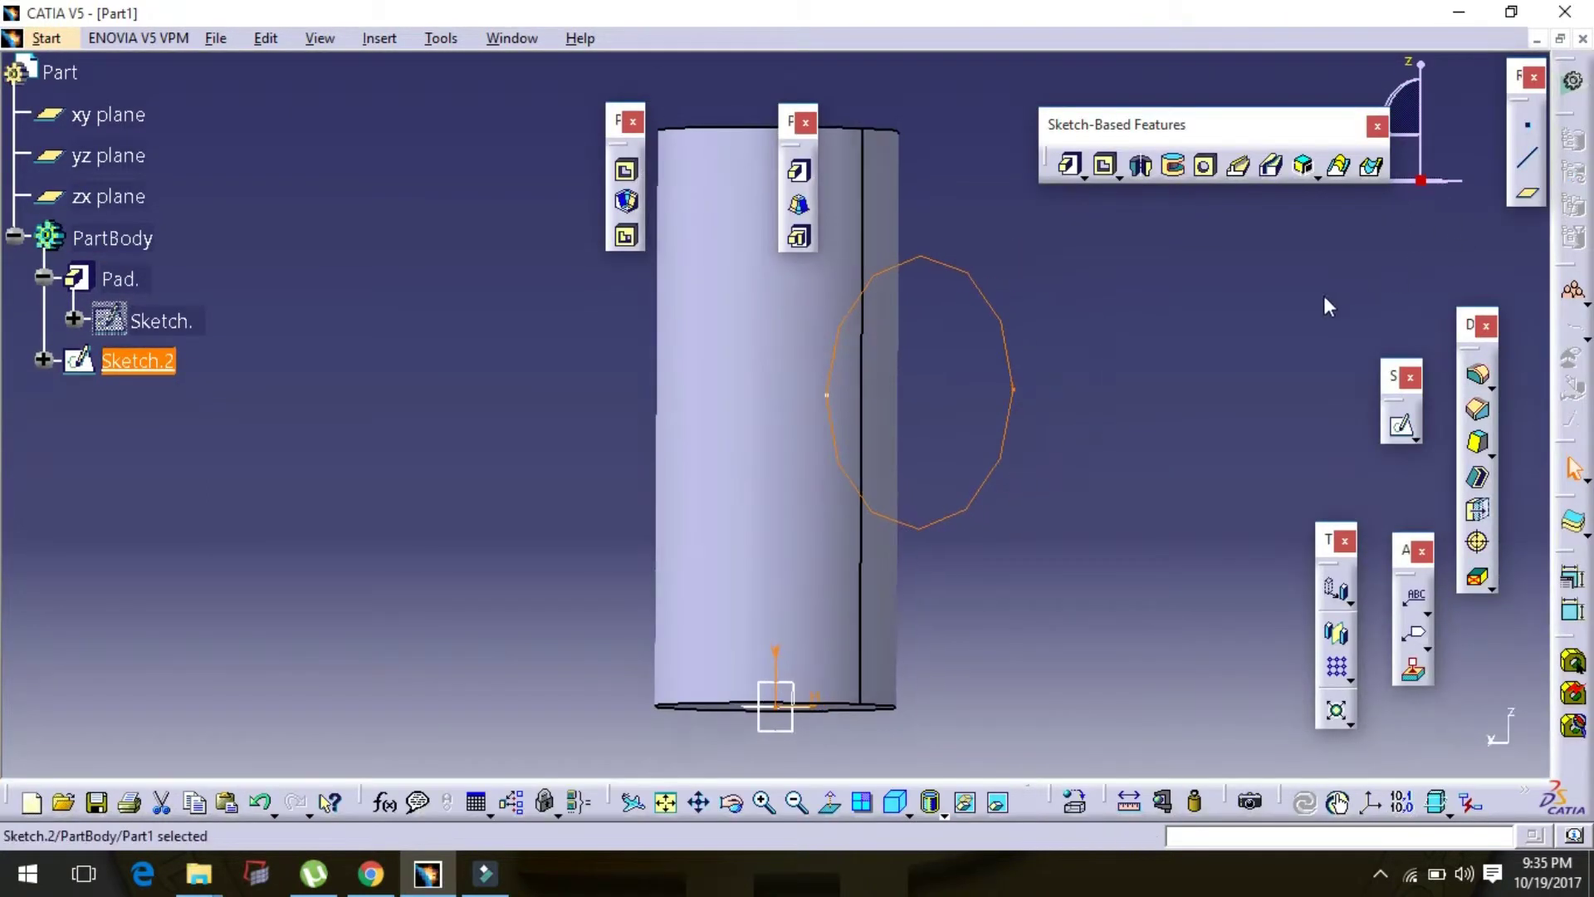
Cut a 360-degree groove from the enlarged circle sketch around the cylinder pad's axis.
left_click(1172, 165)
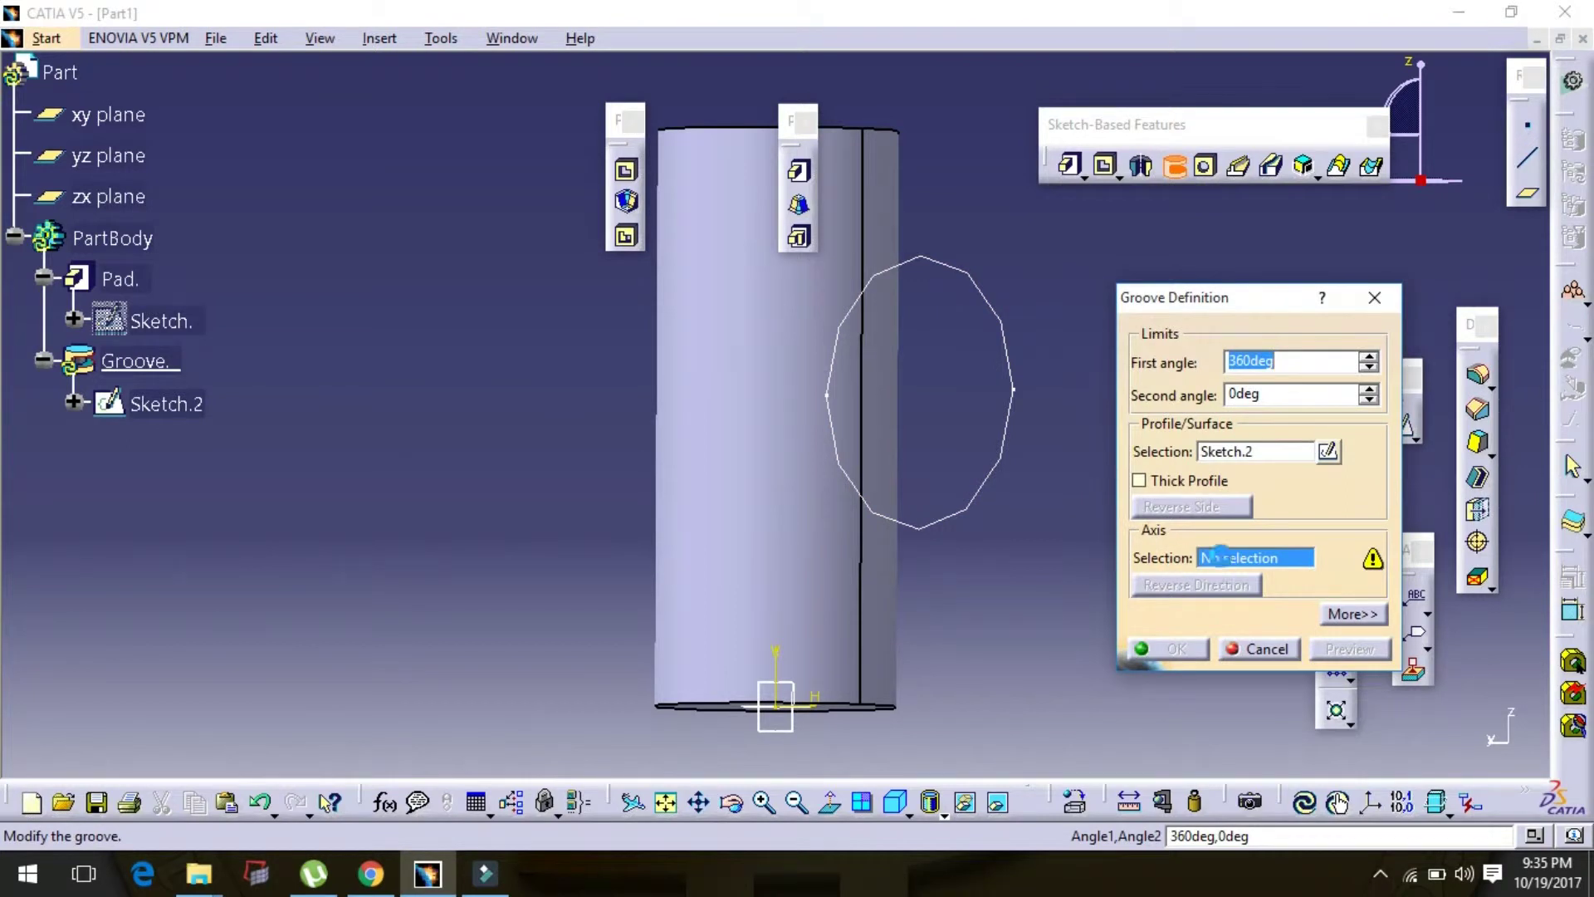
left_click(775, 363)
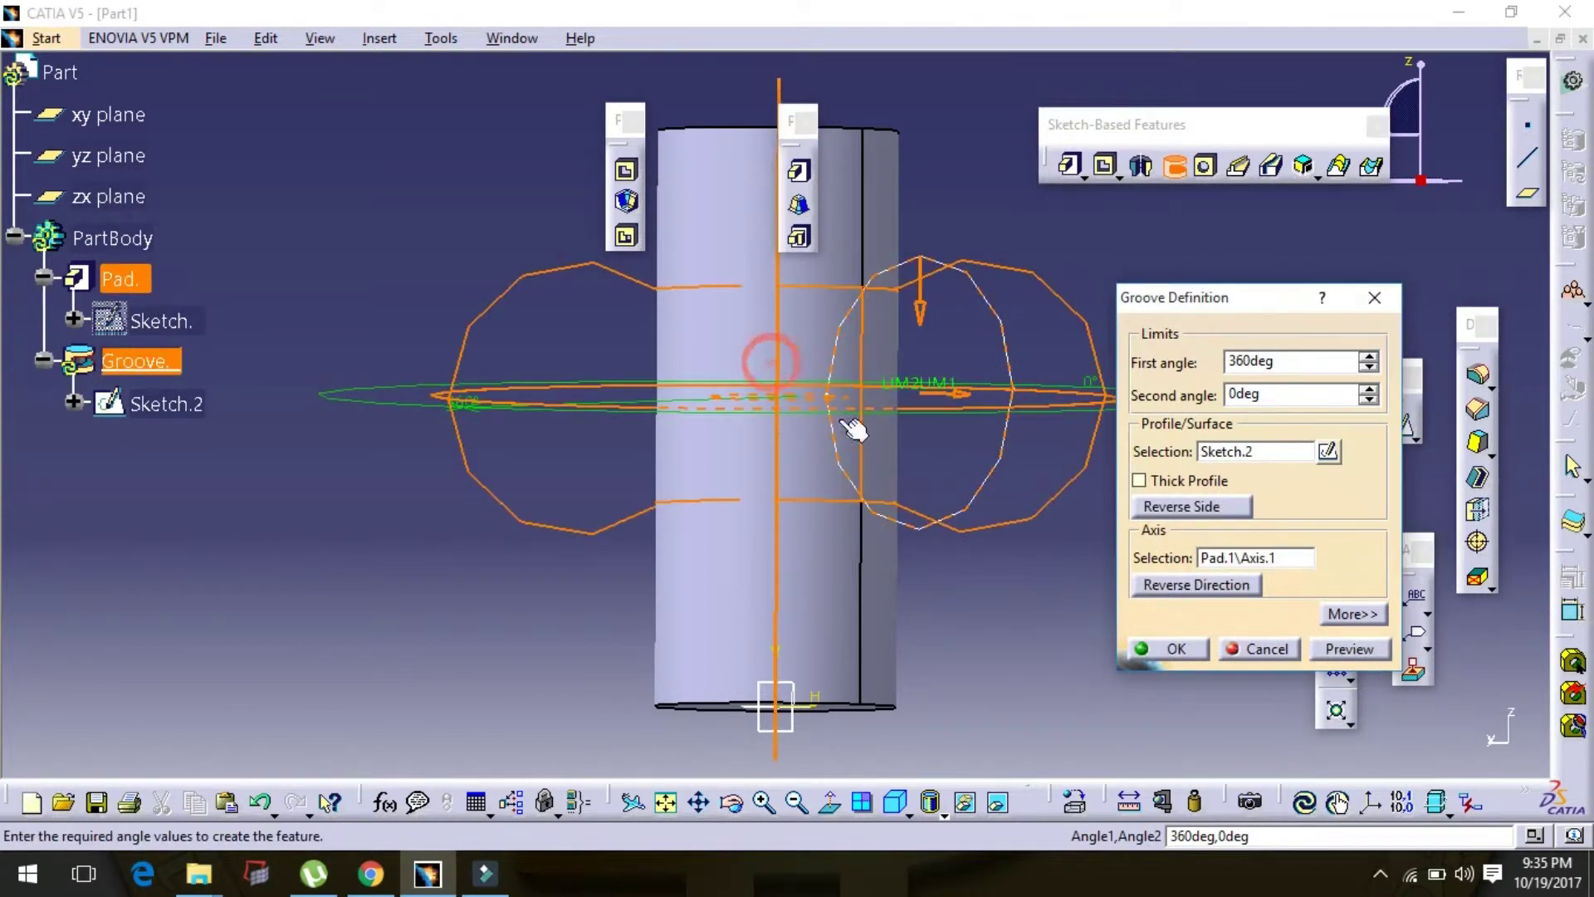
left_click(1172, 650)
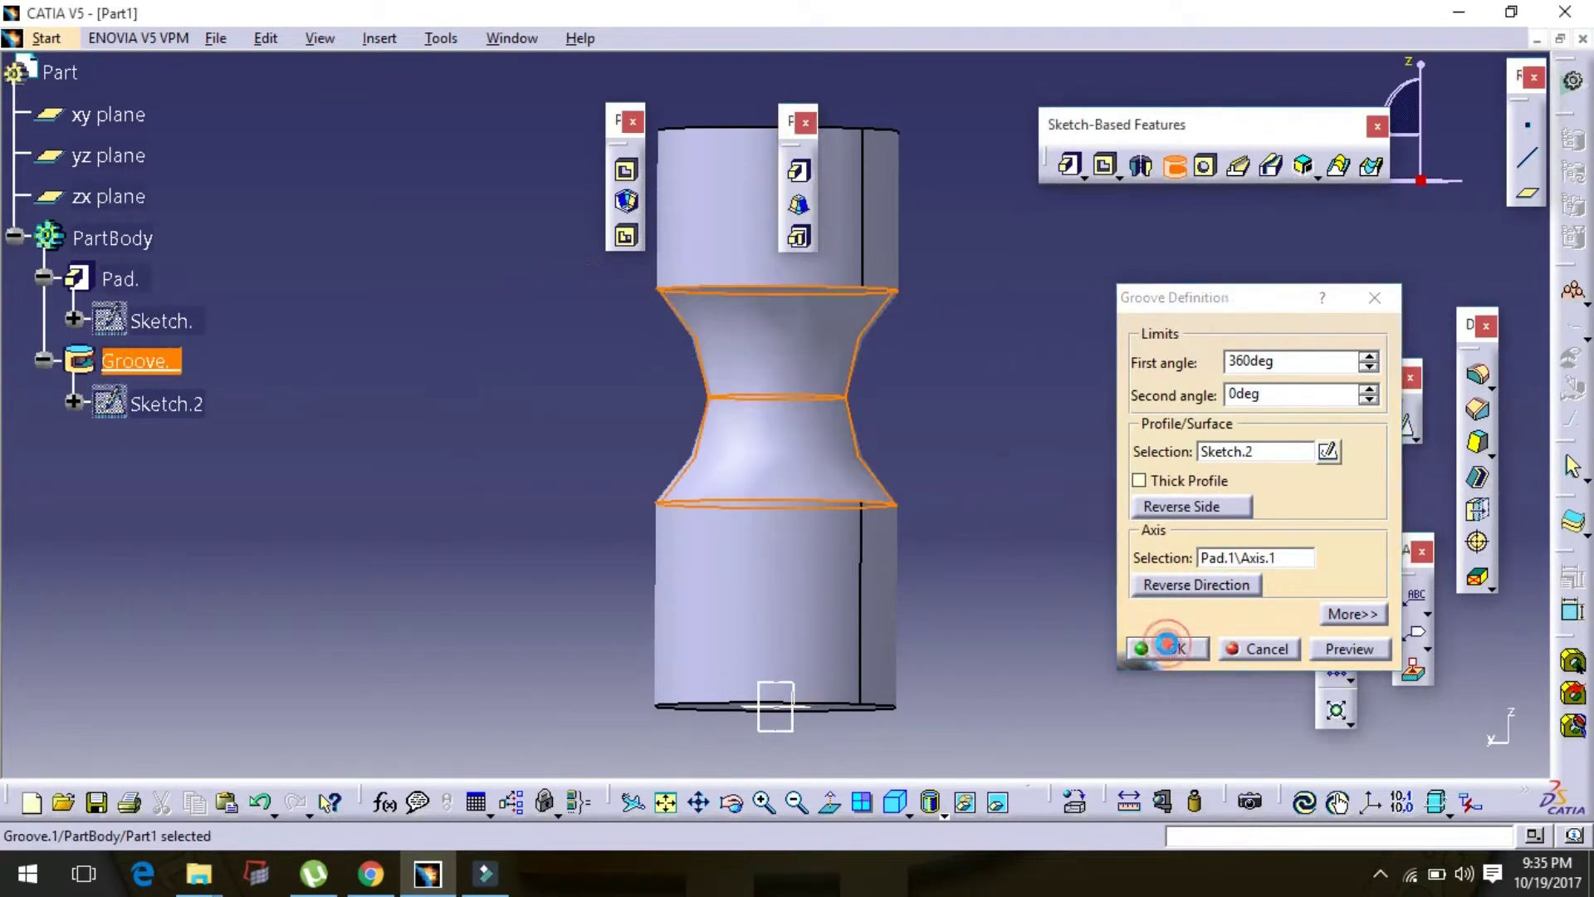
left_click_drag(1083, 463, 939, 486)
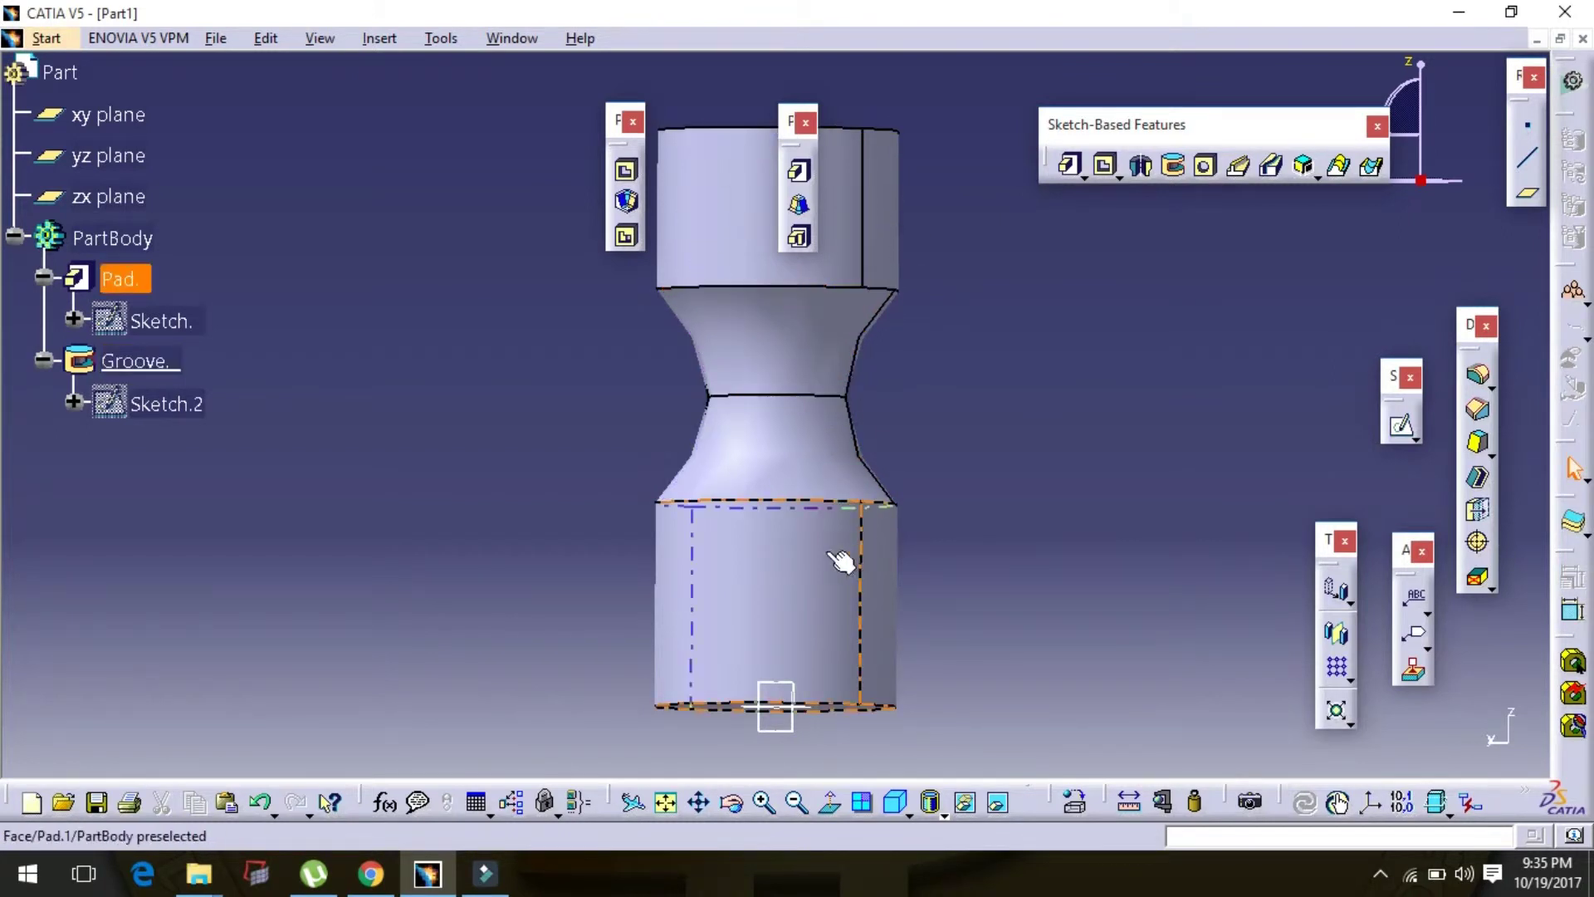
left_click_drag(934, 572, 938, 679)
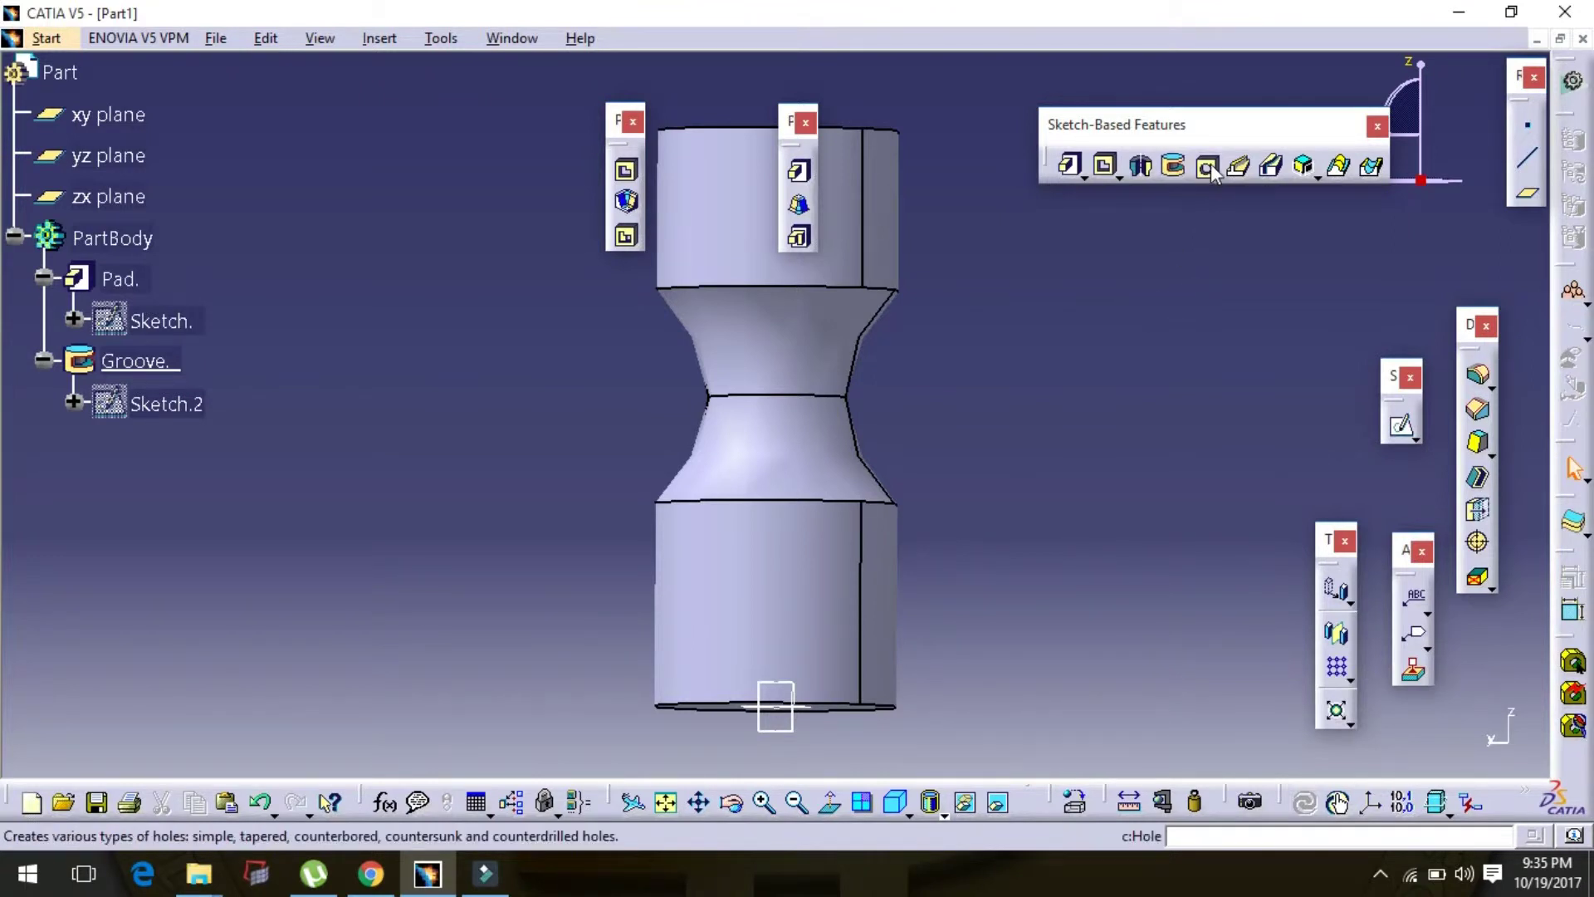
Undo the groove, the cylinder pad and their sketches back to an empty part.
key("ctrl+z")
key("ctrl+z")
key("ctrl+z")
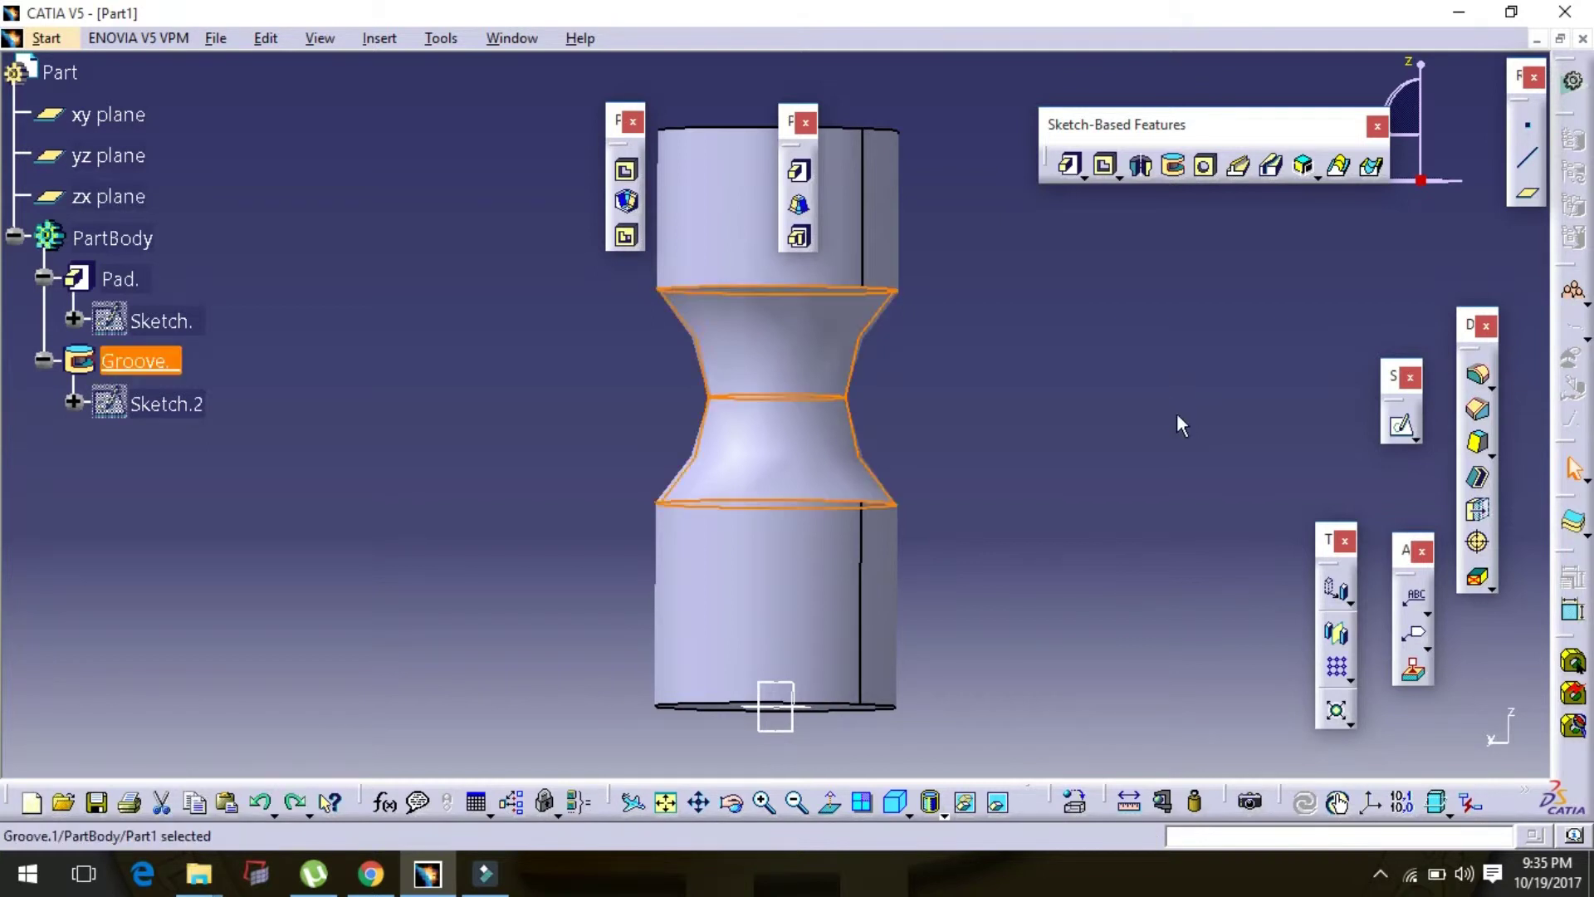
key("ctrl+z")
key("ctrl+z")
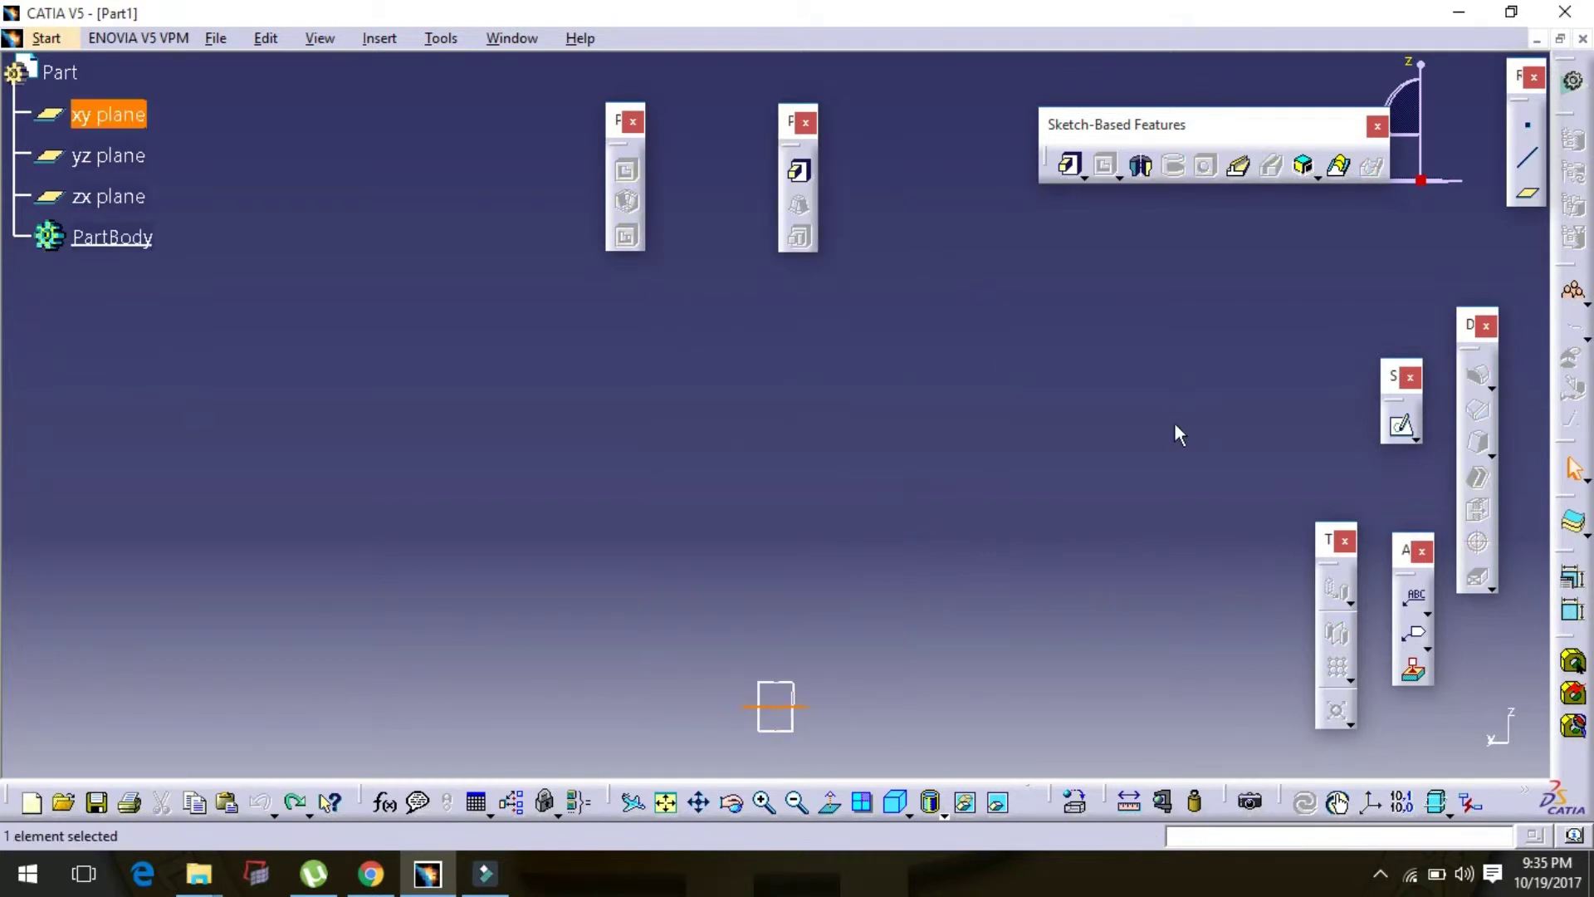
Sketch a centered rectangle about the origin on the xy plane and exit the sketch.
left_click(1400, 425)
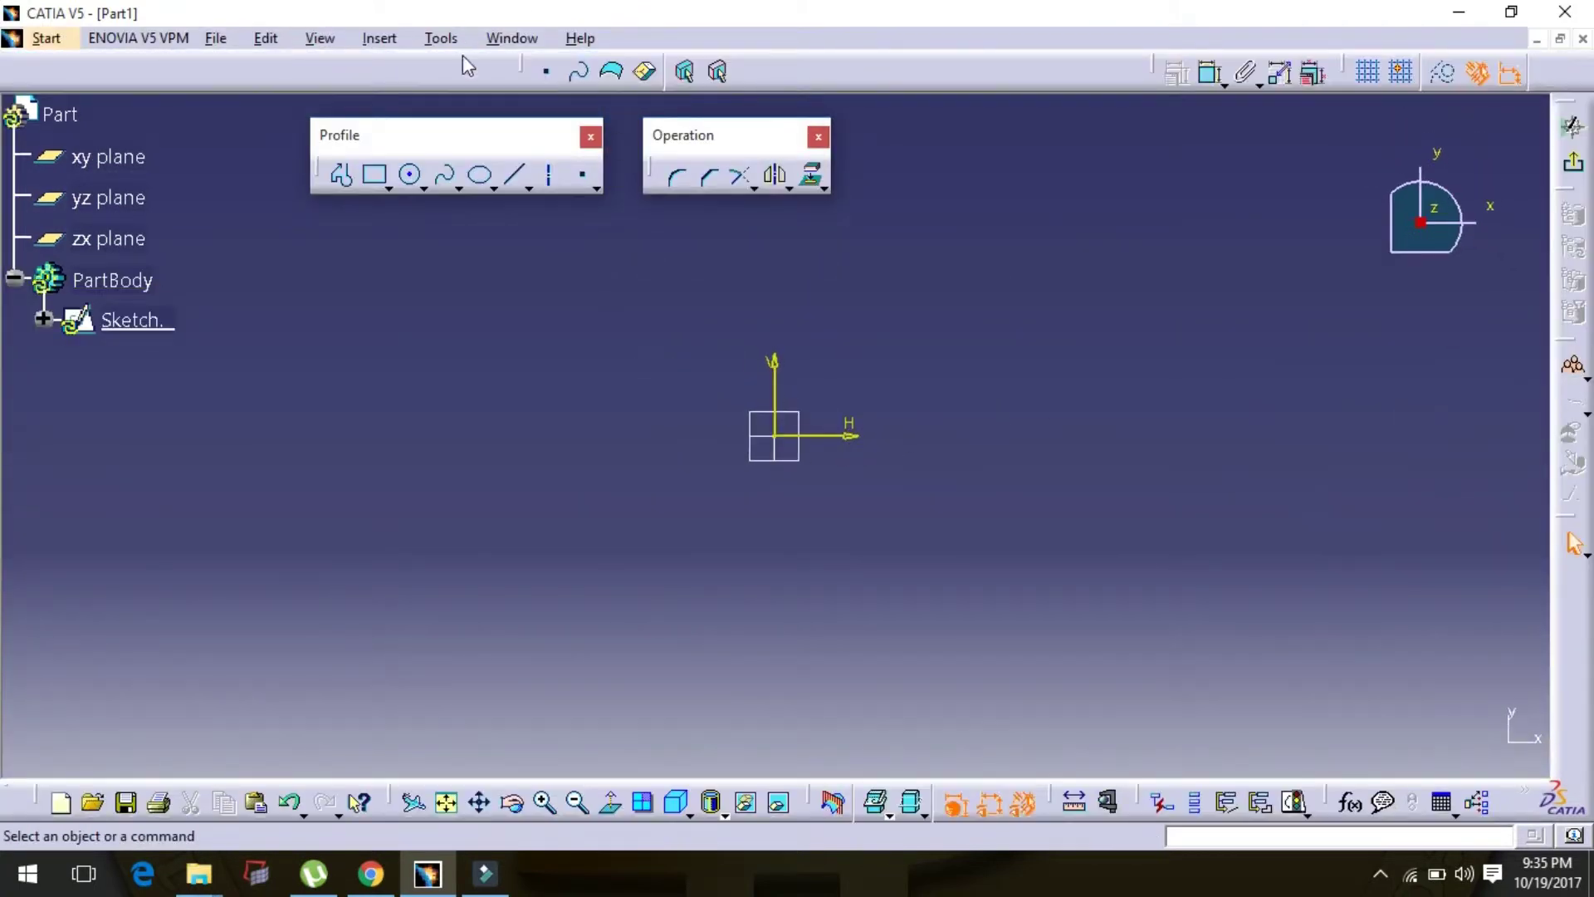
left_click(378, 176)
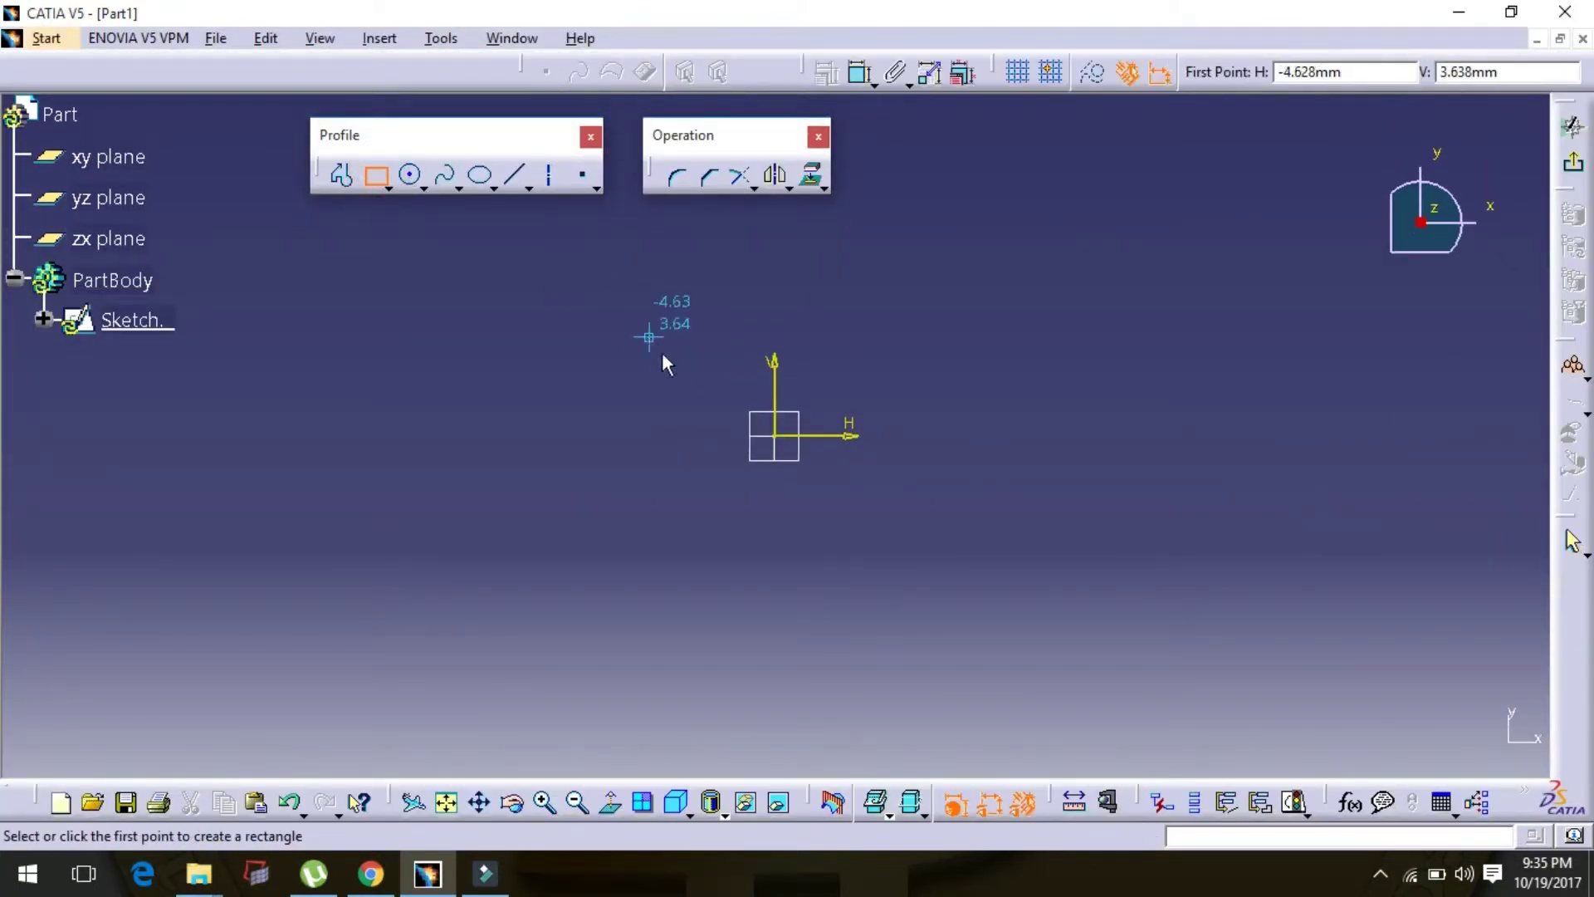
left_click(390, 192)
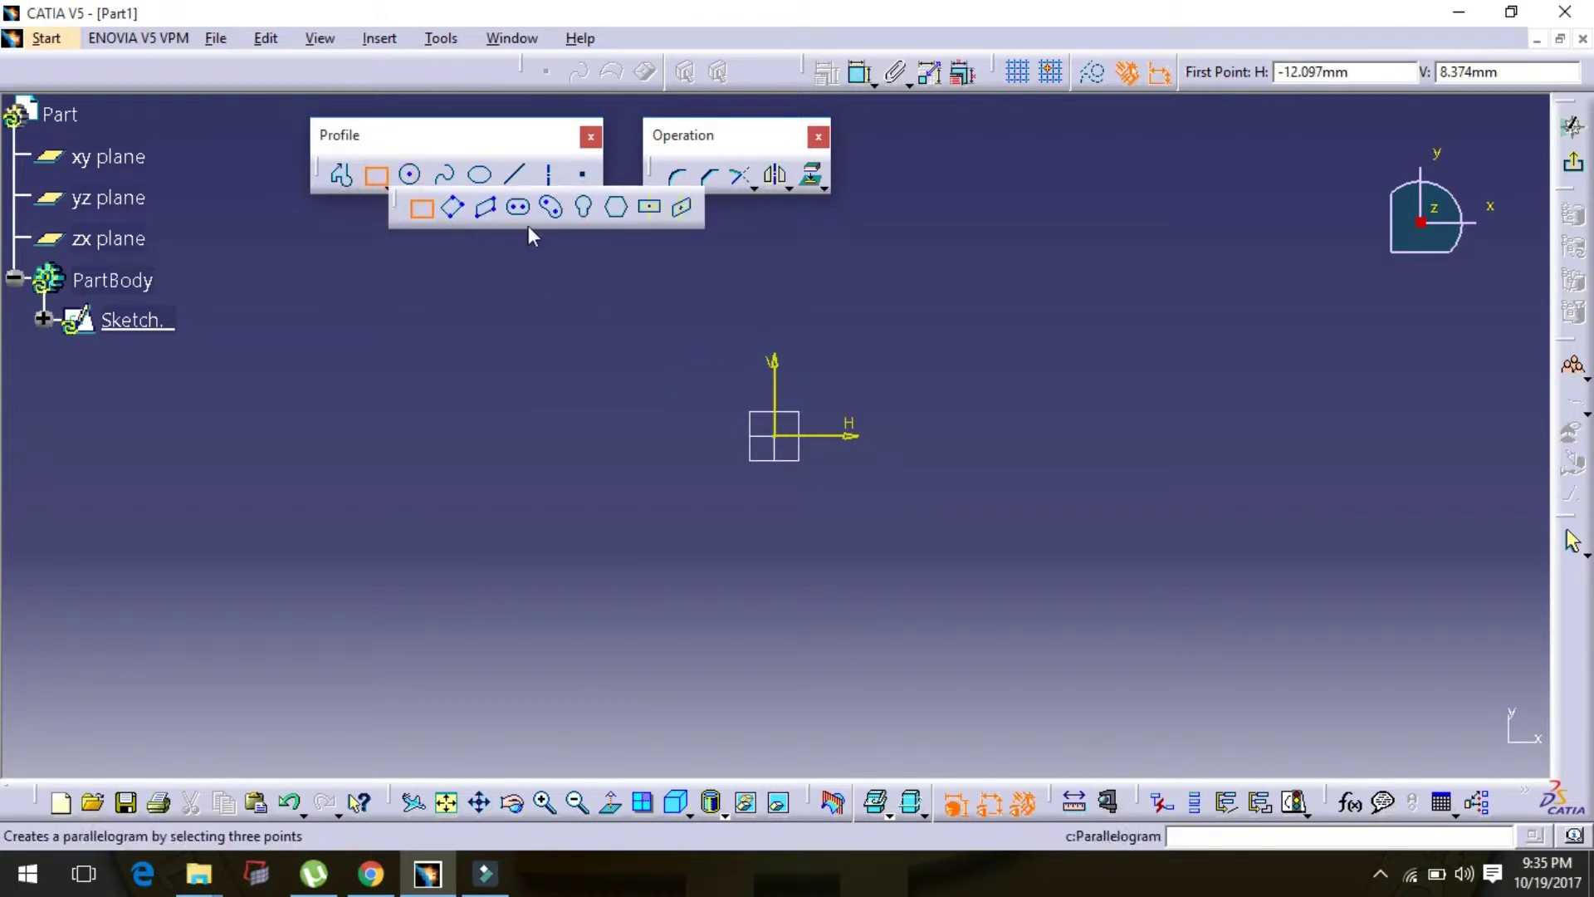
left_click(645, 211)
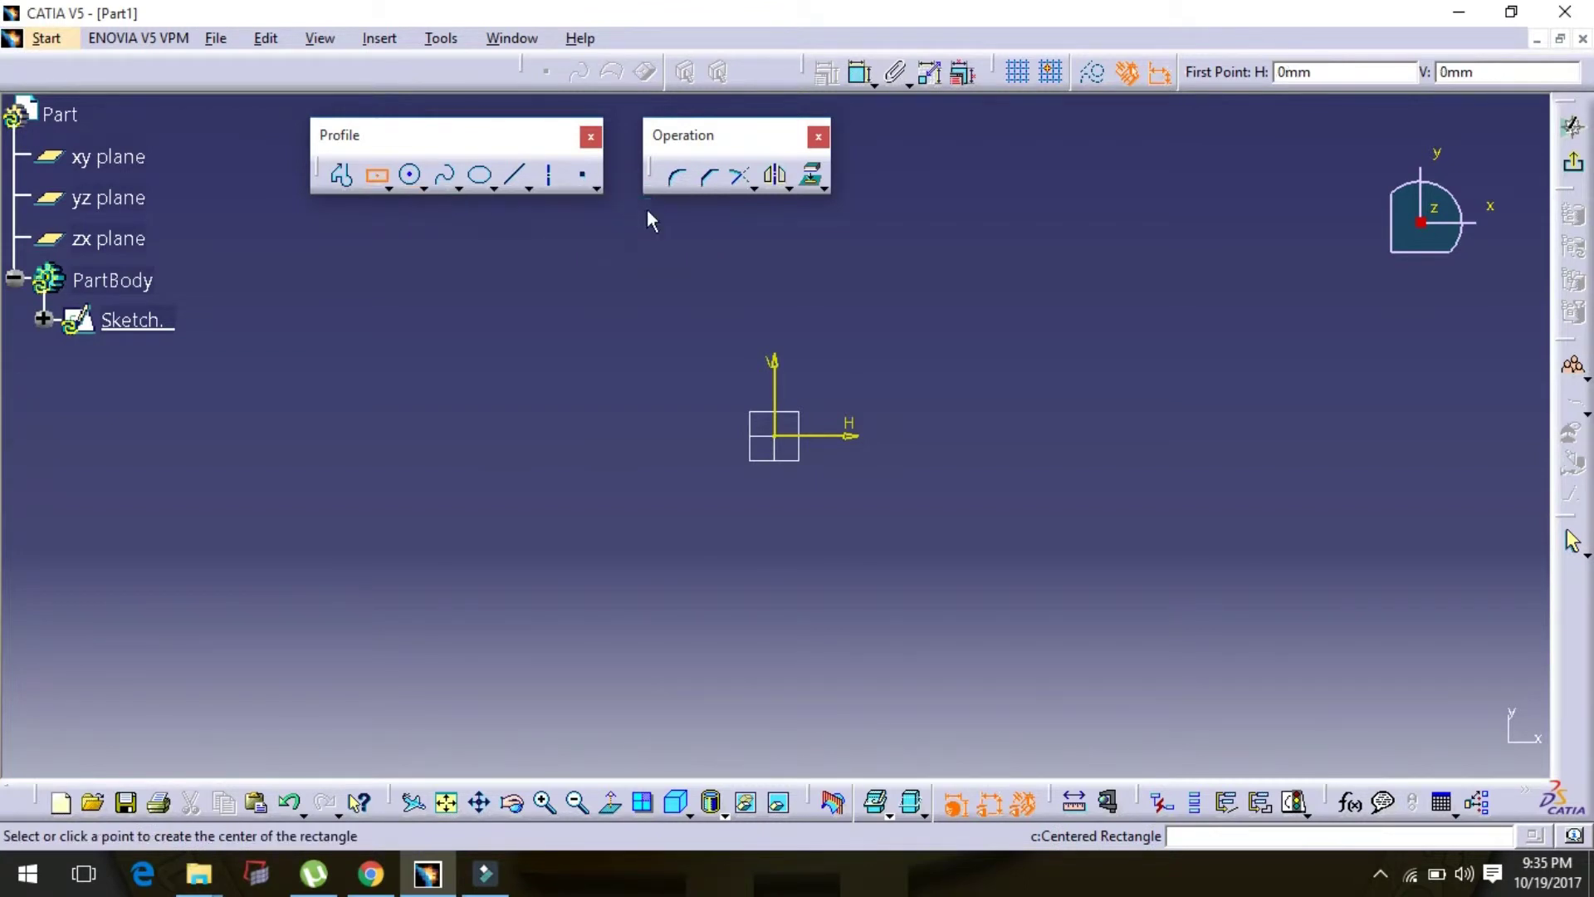
left_click(777, 436)
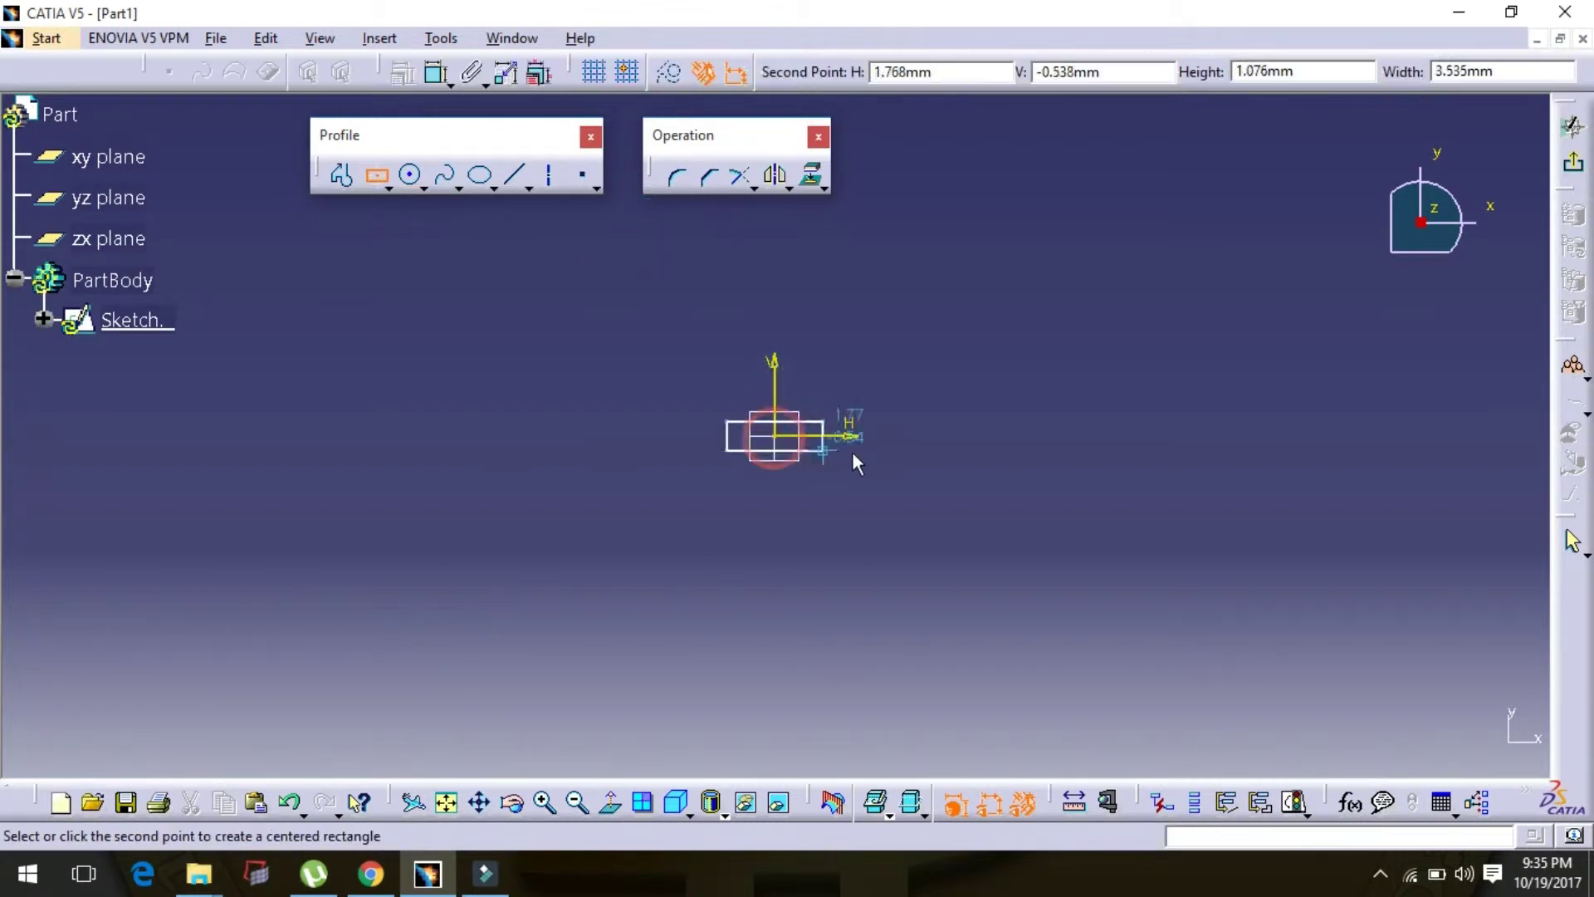
left_click(978, 581)
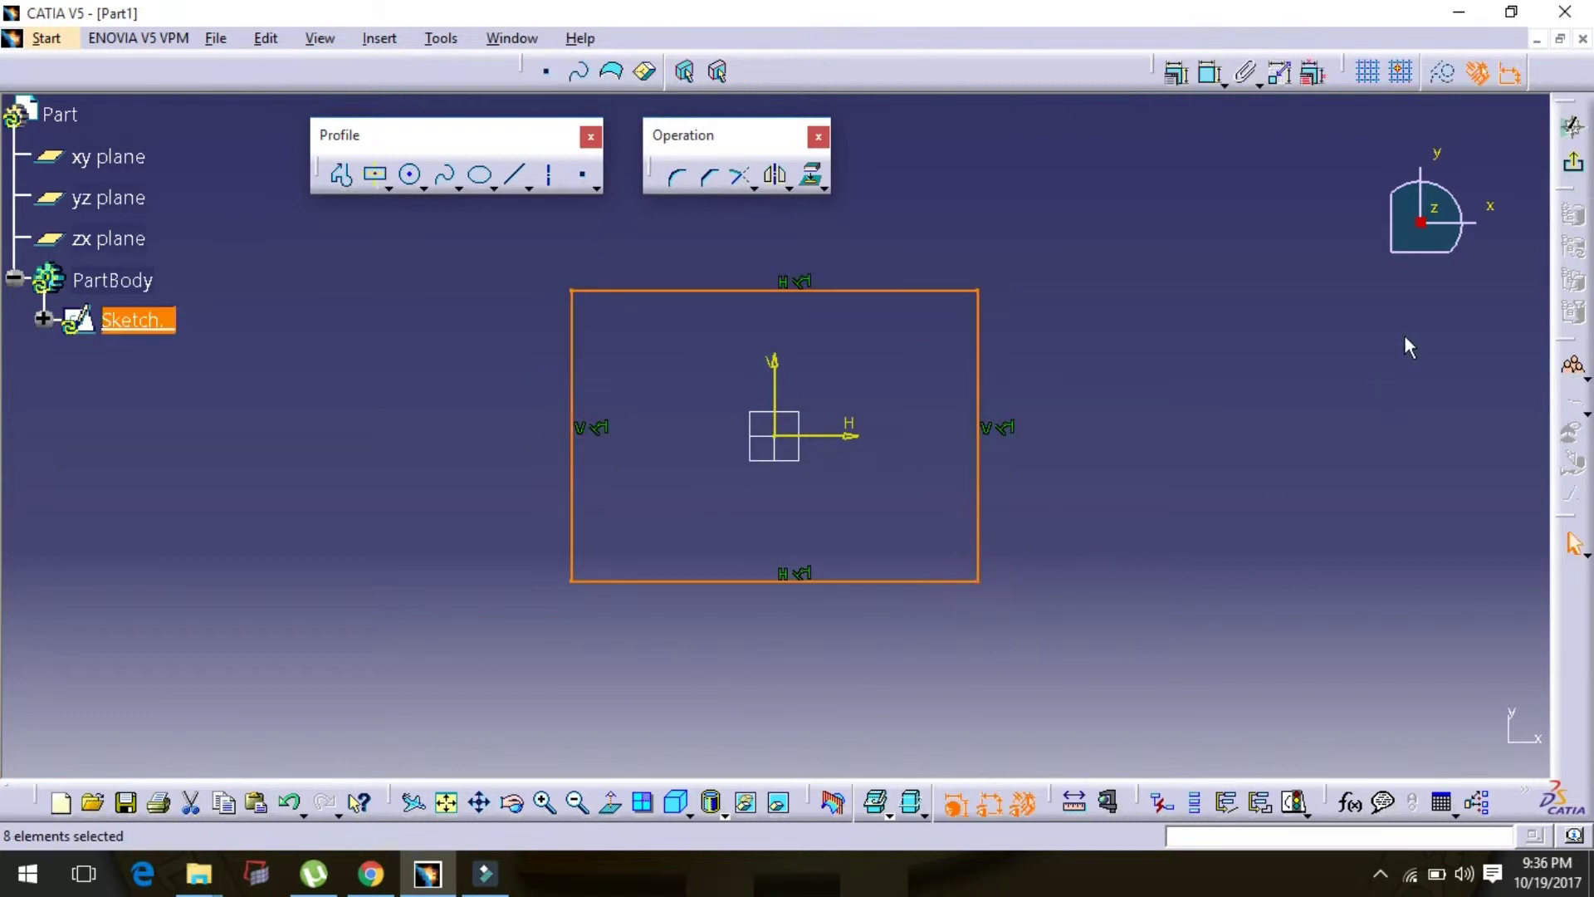
left_click(1574, 169)
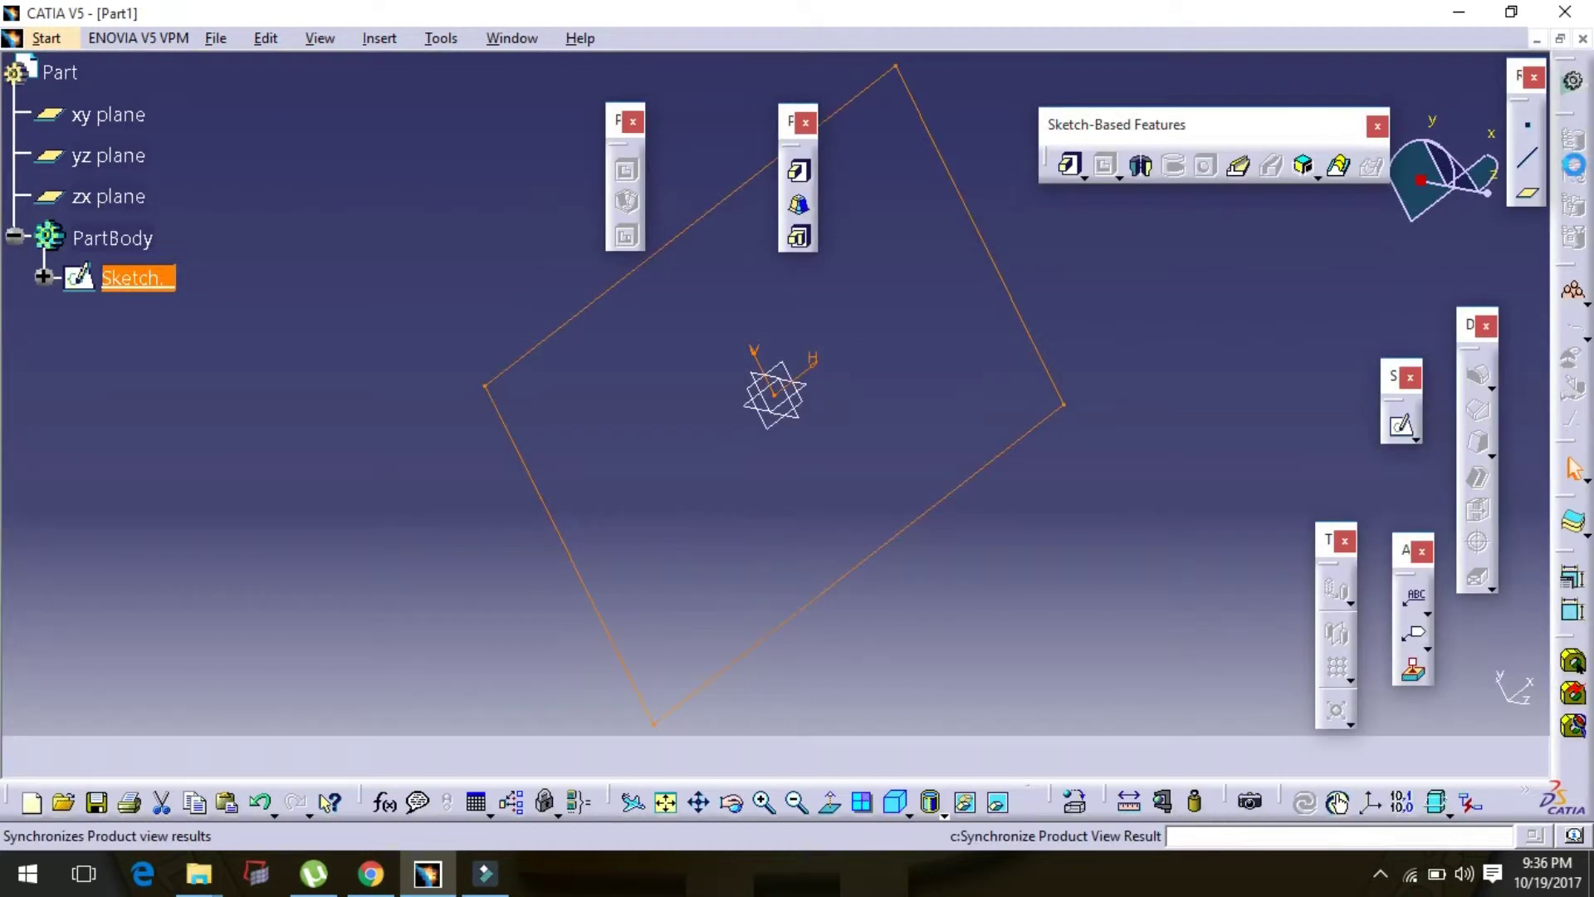
Pad the rectangle sketch to a length of 10 mm.
left_click(1070, 165)
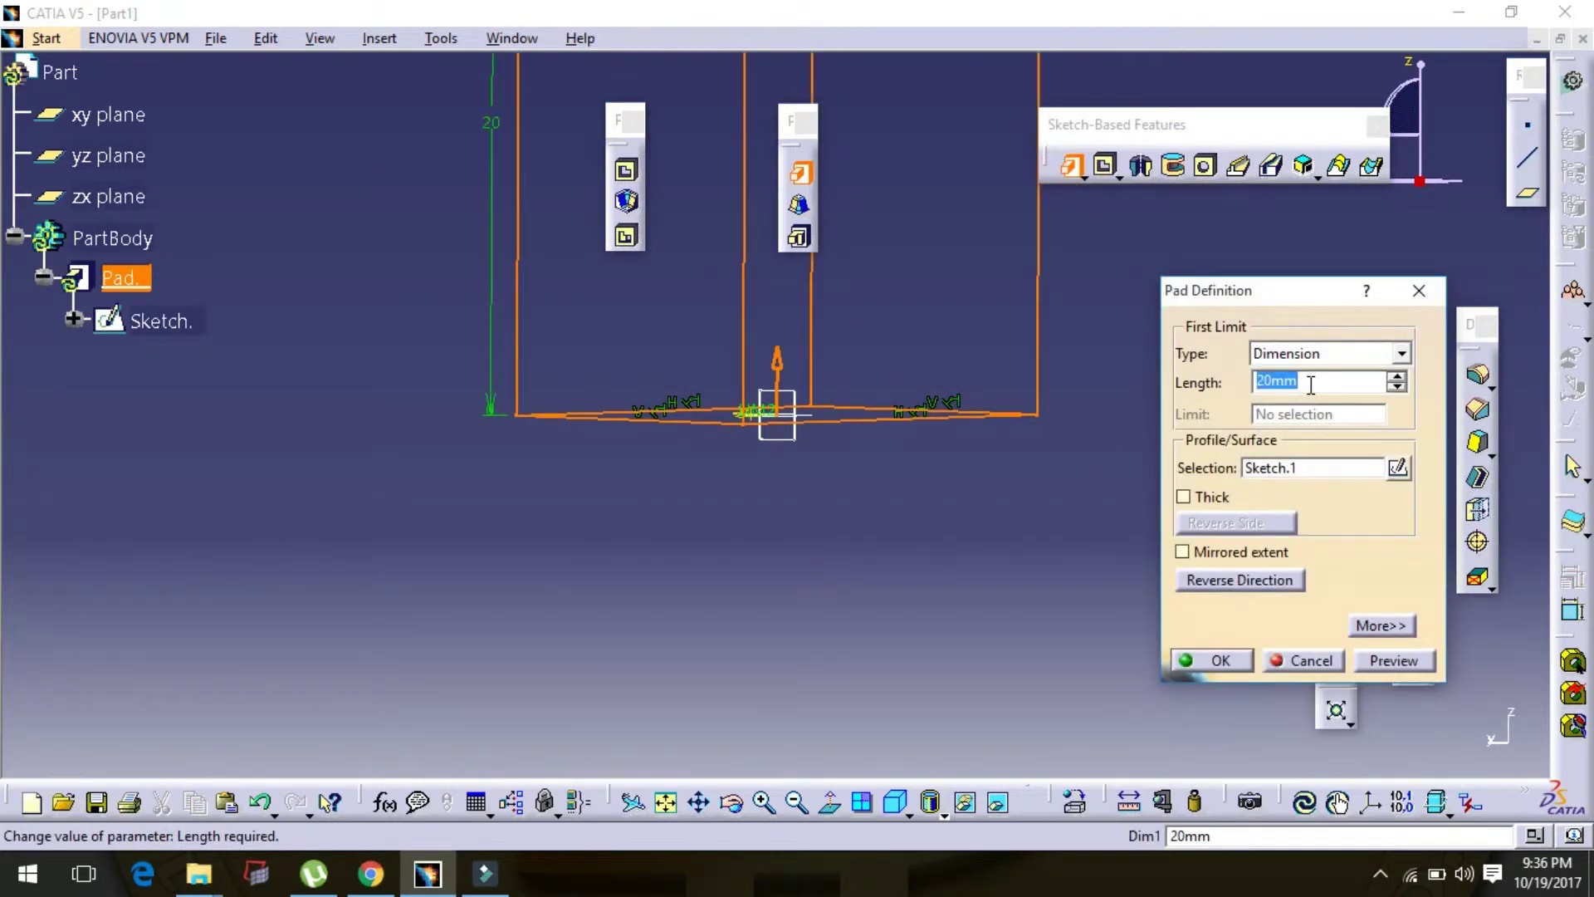
type("10")
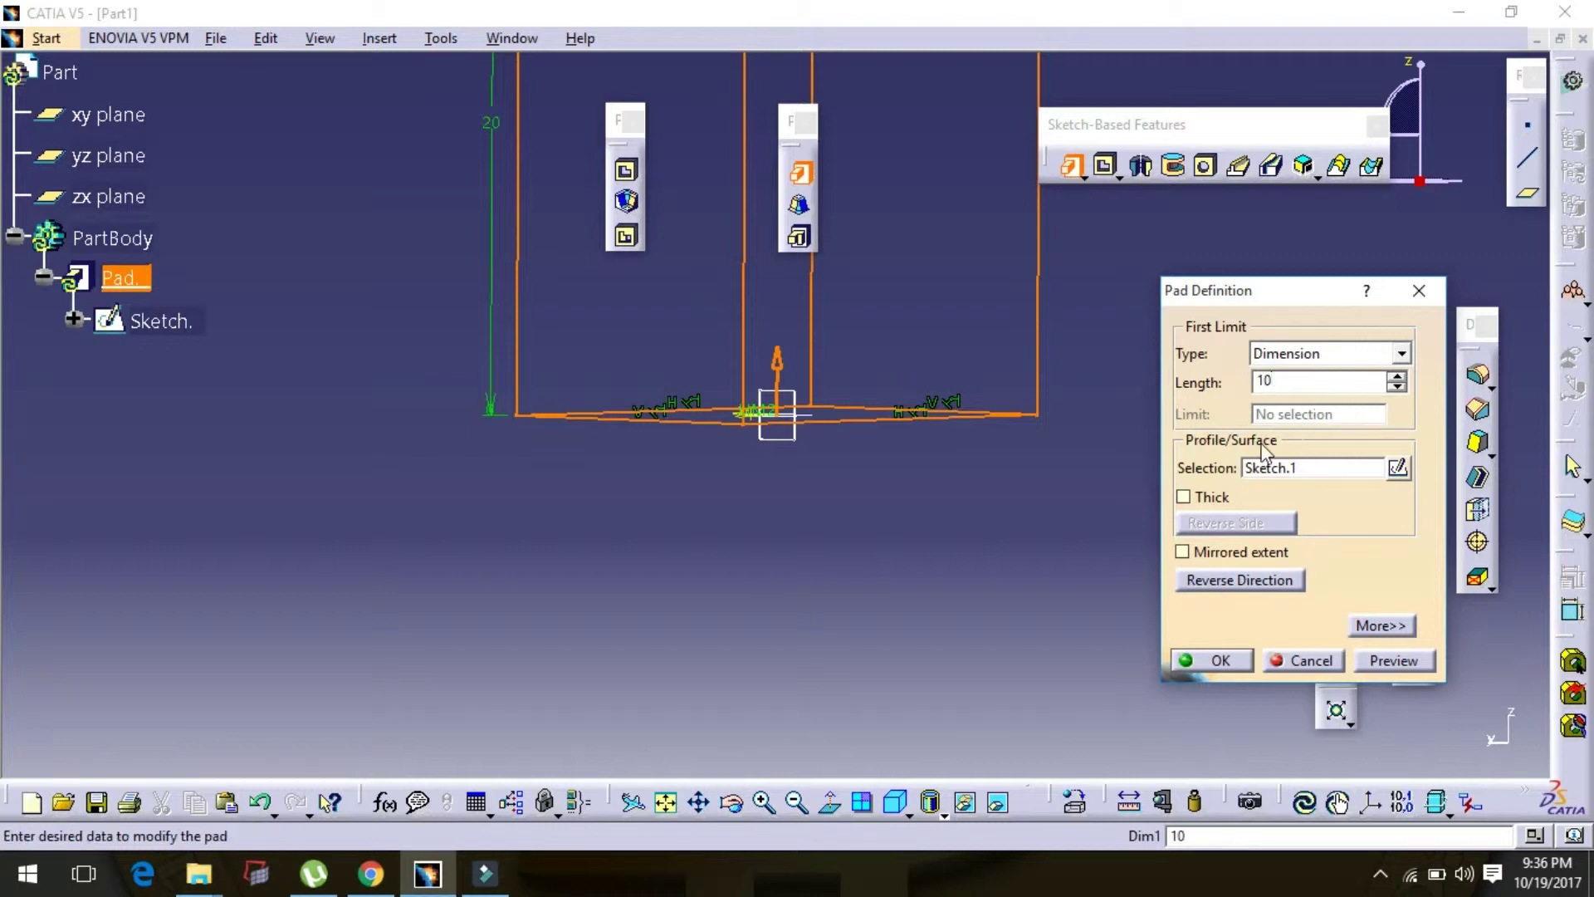
left_click(1206, 660)
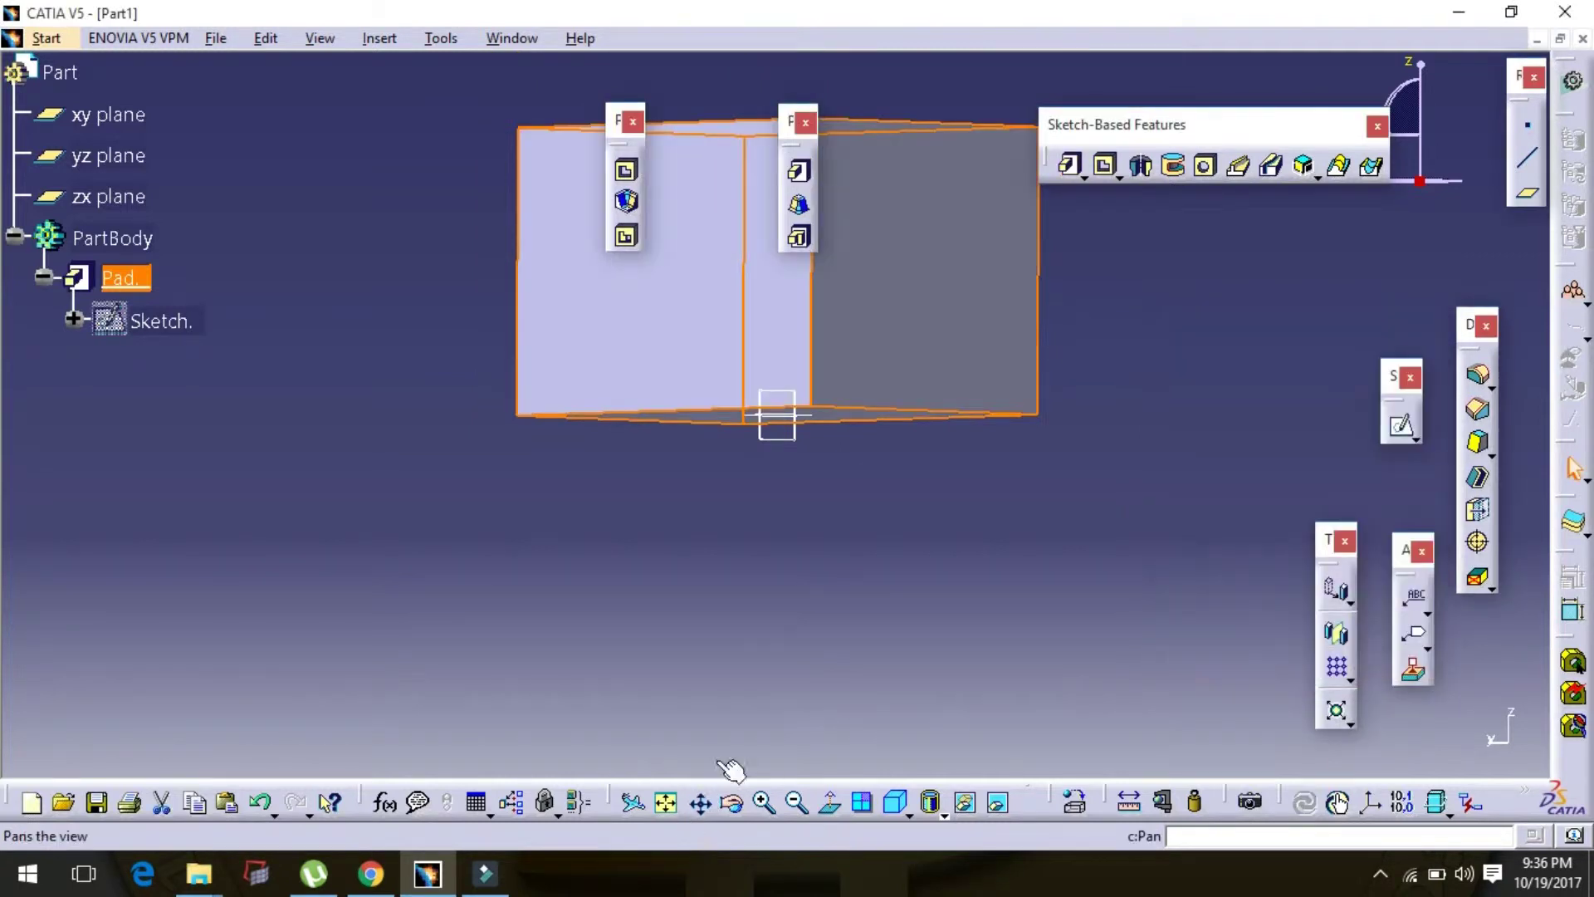
Start a blind hole on the large top face of the padded block and set its diameter to 6 mm.
left_click(730, 802)
left_click_drag(754, 725, 581, 737)
left_click(1187, 536)
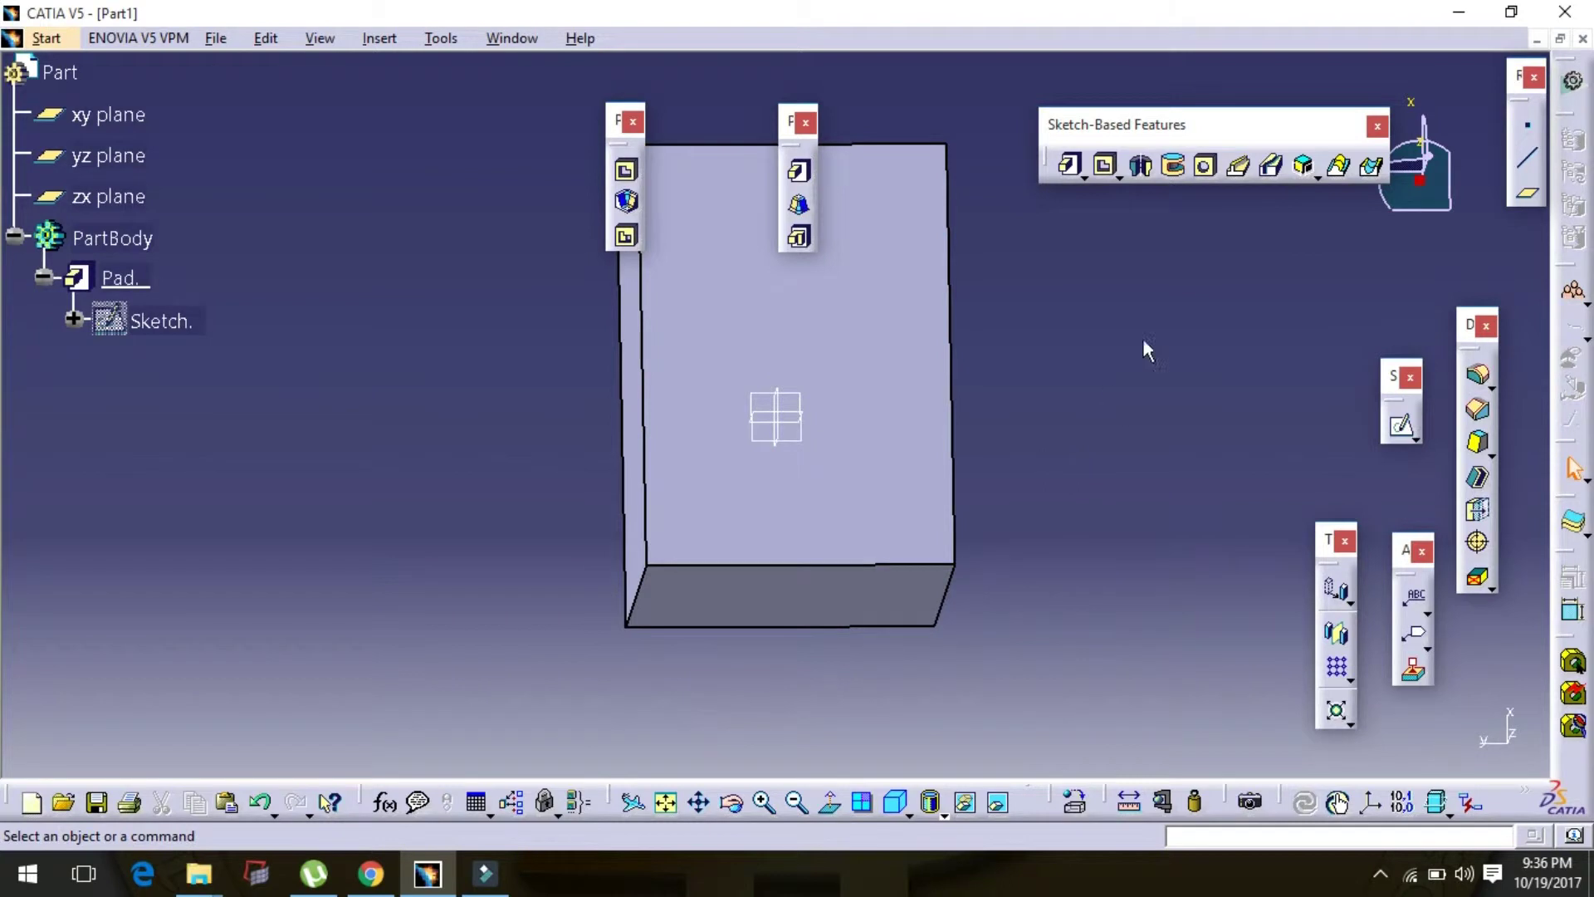
left_click(1206, 169)
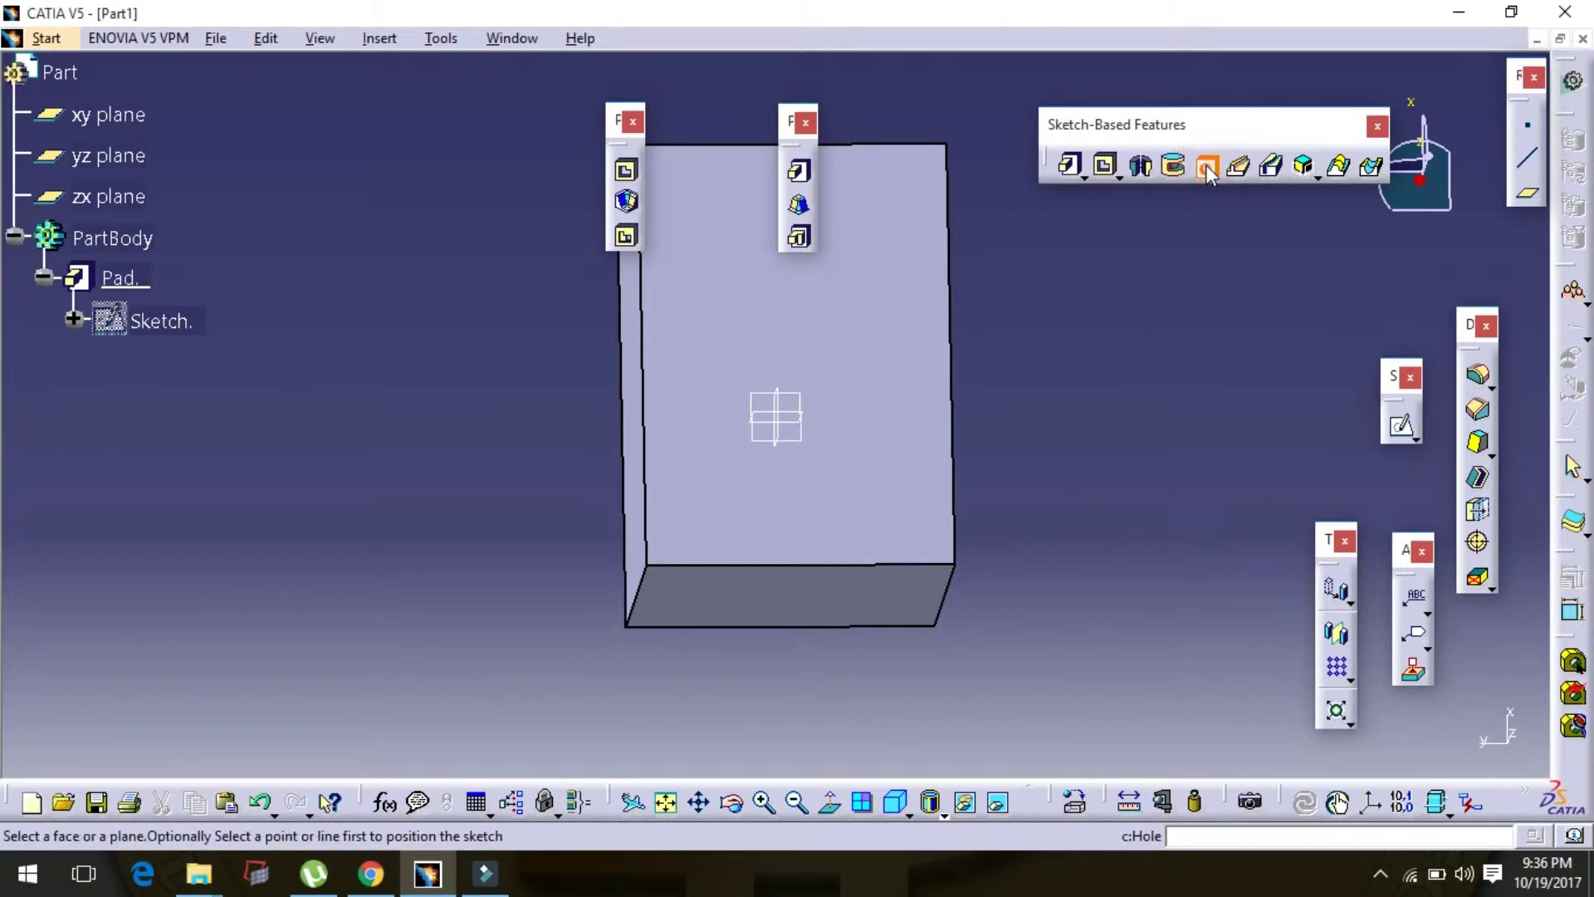
left_click(811, 332)
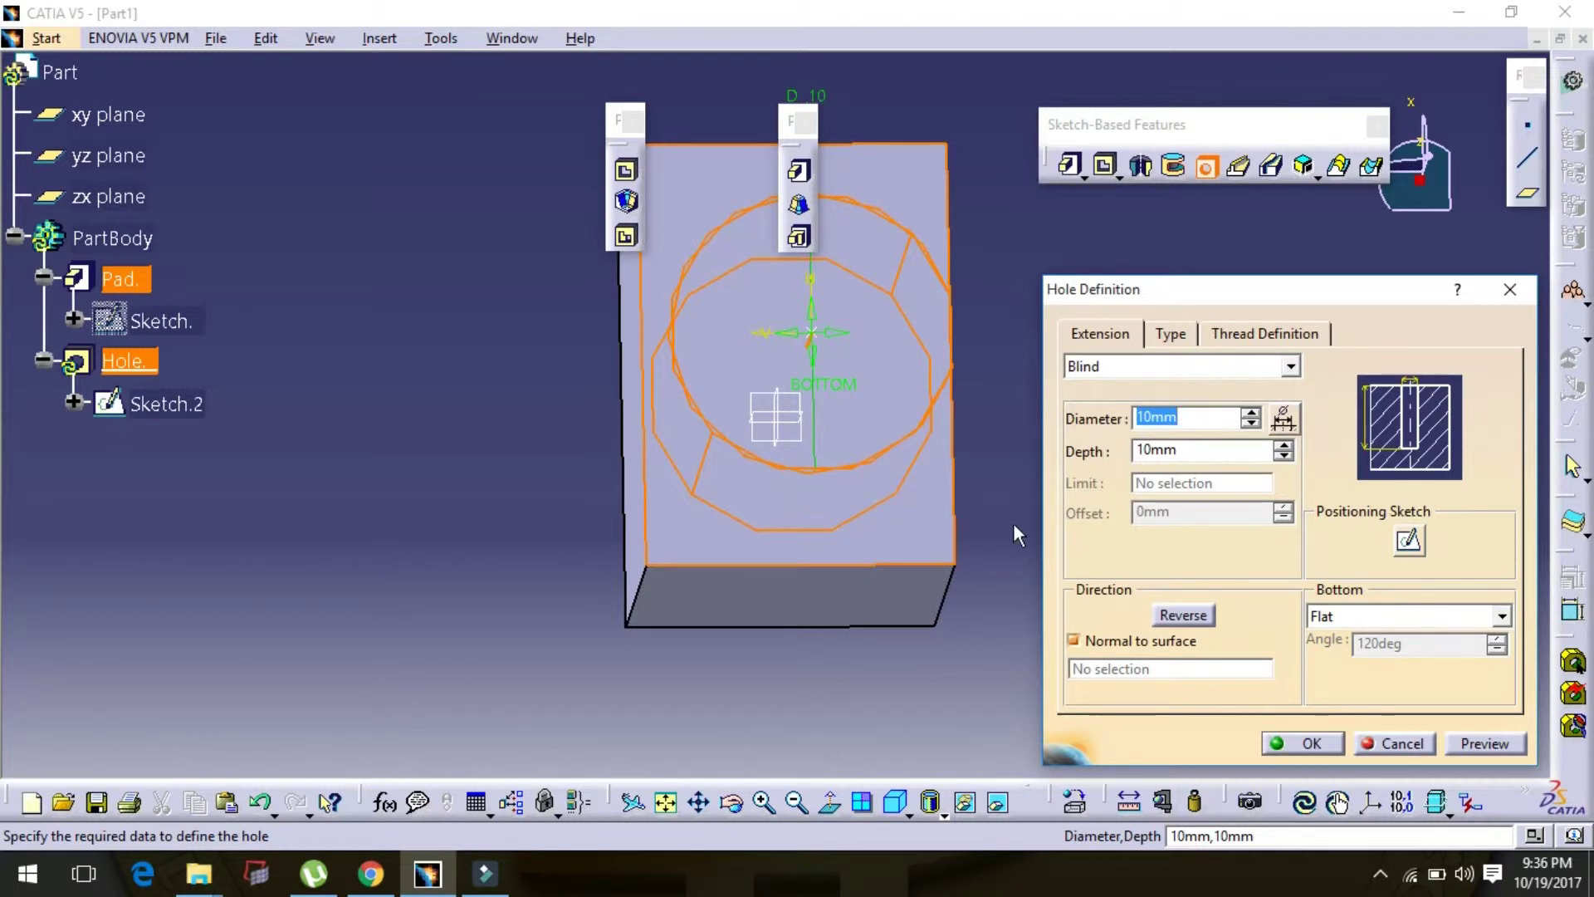
left_click(1250, 424)
left_click(1250, 423)
left_click(1250, 423)
left_click(1250, 424)
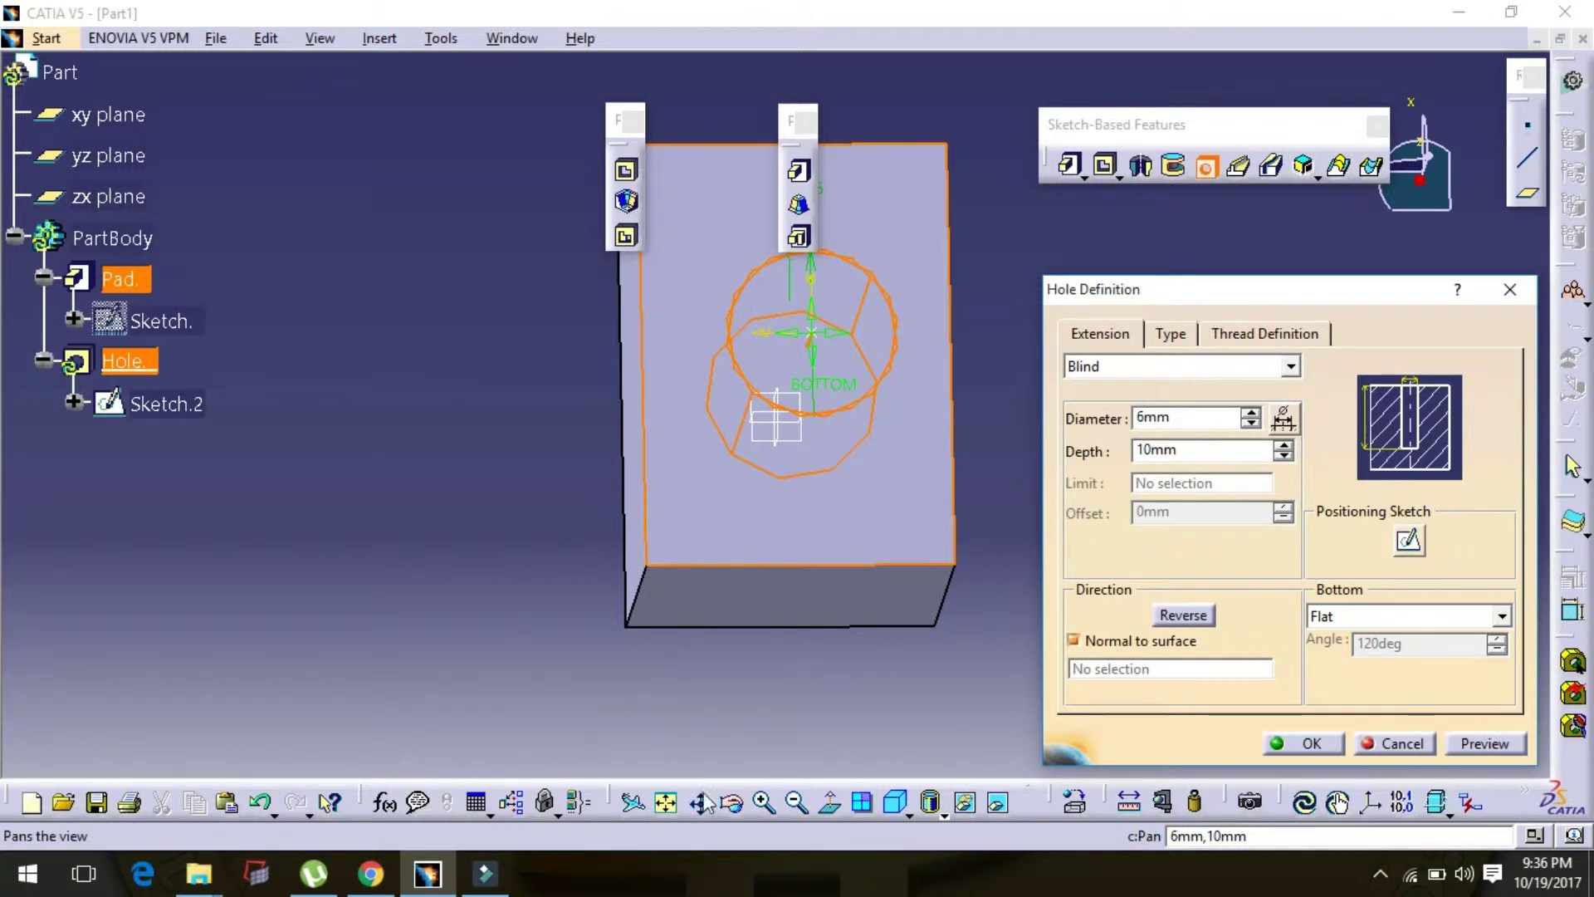
Set the blind hole's depth to 8 mm.
left_click(731, 802)
left_click_drag(598, 658, 780, 514)
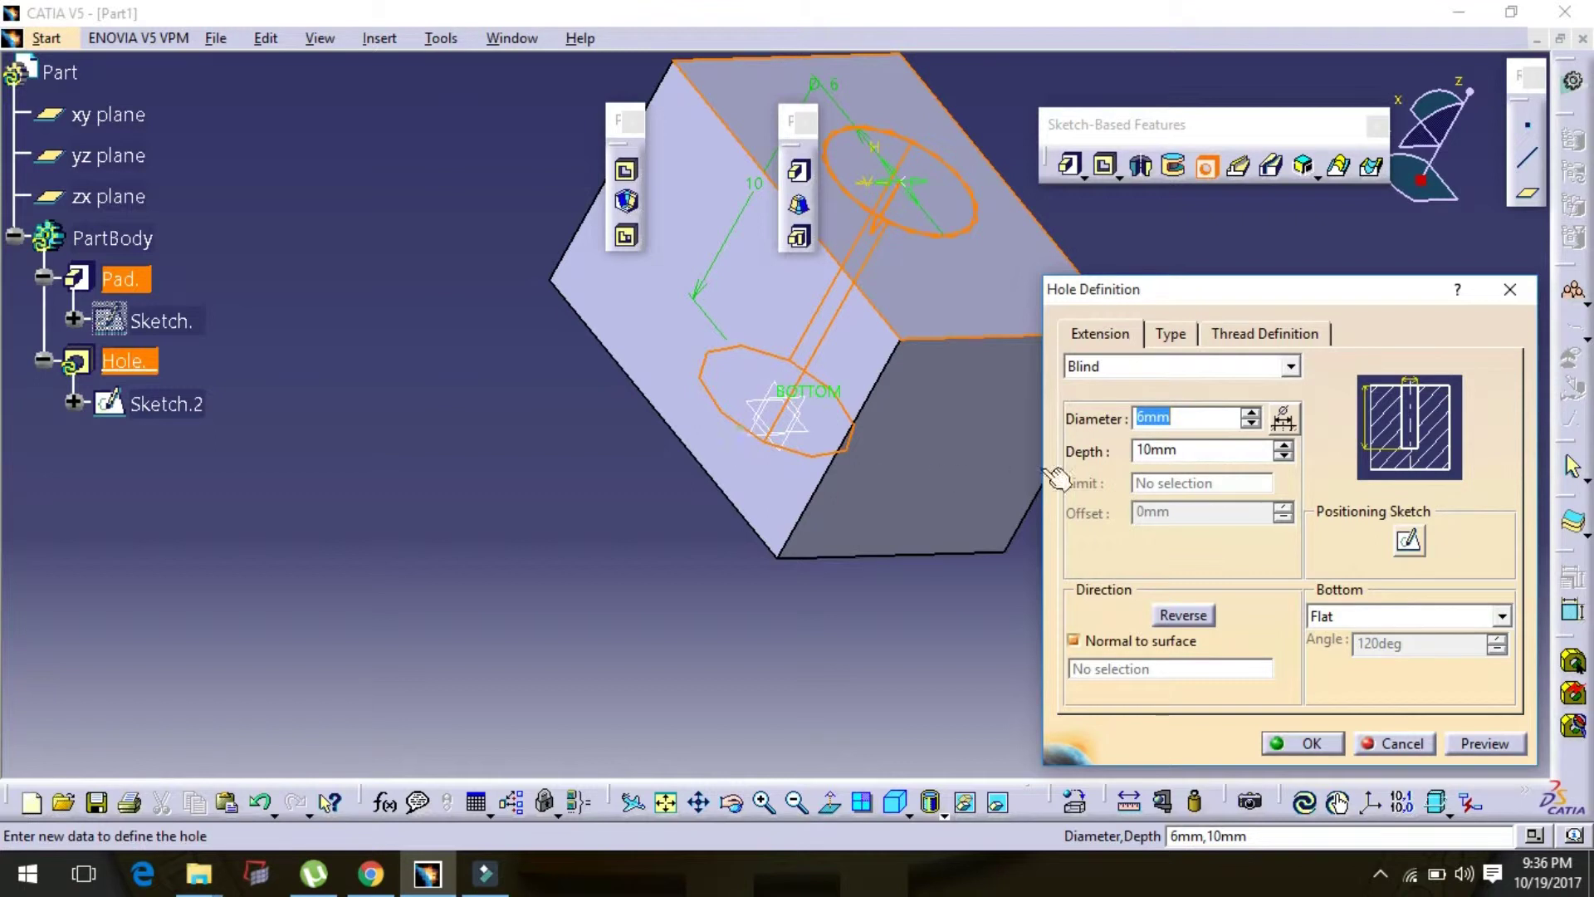
left_click(1284, 455)
left_click(1284, 456)
left_click(1284, 456)
left_click(1284, 446)
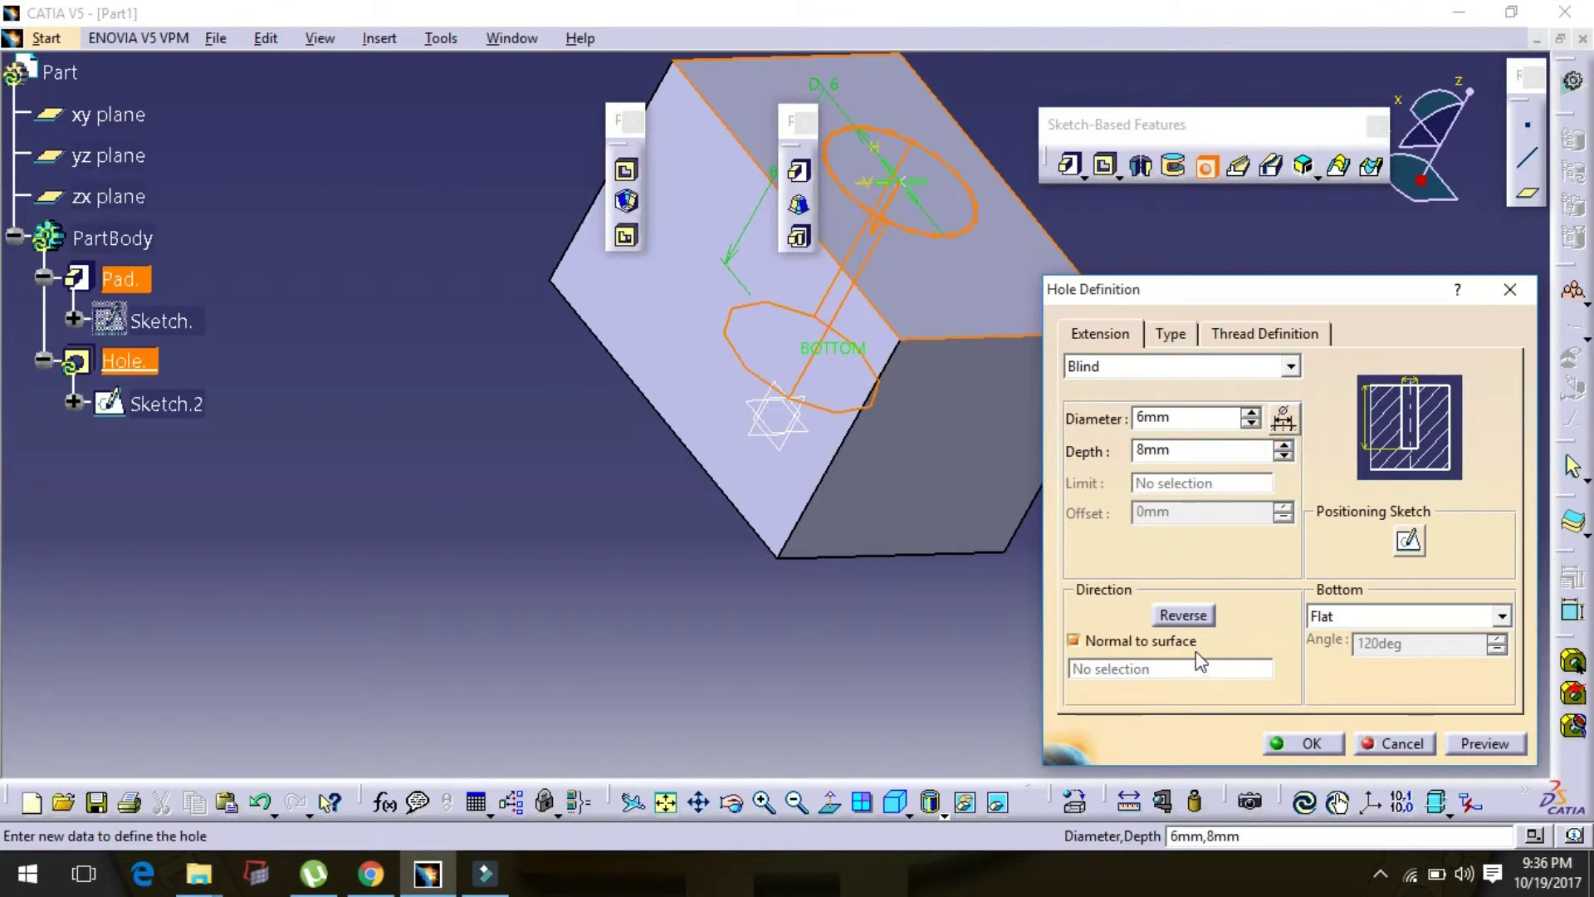
Reverse the hole direction away from the block, and flip it back into the block.
left_click(1182, 615)
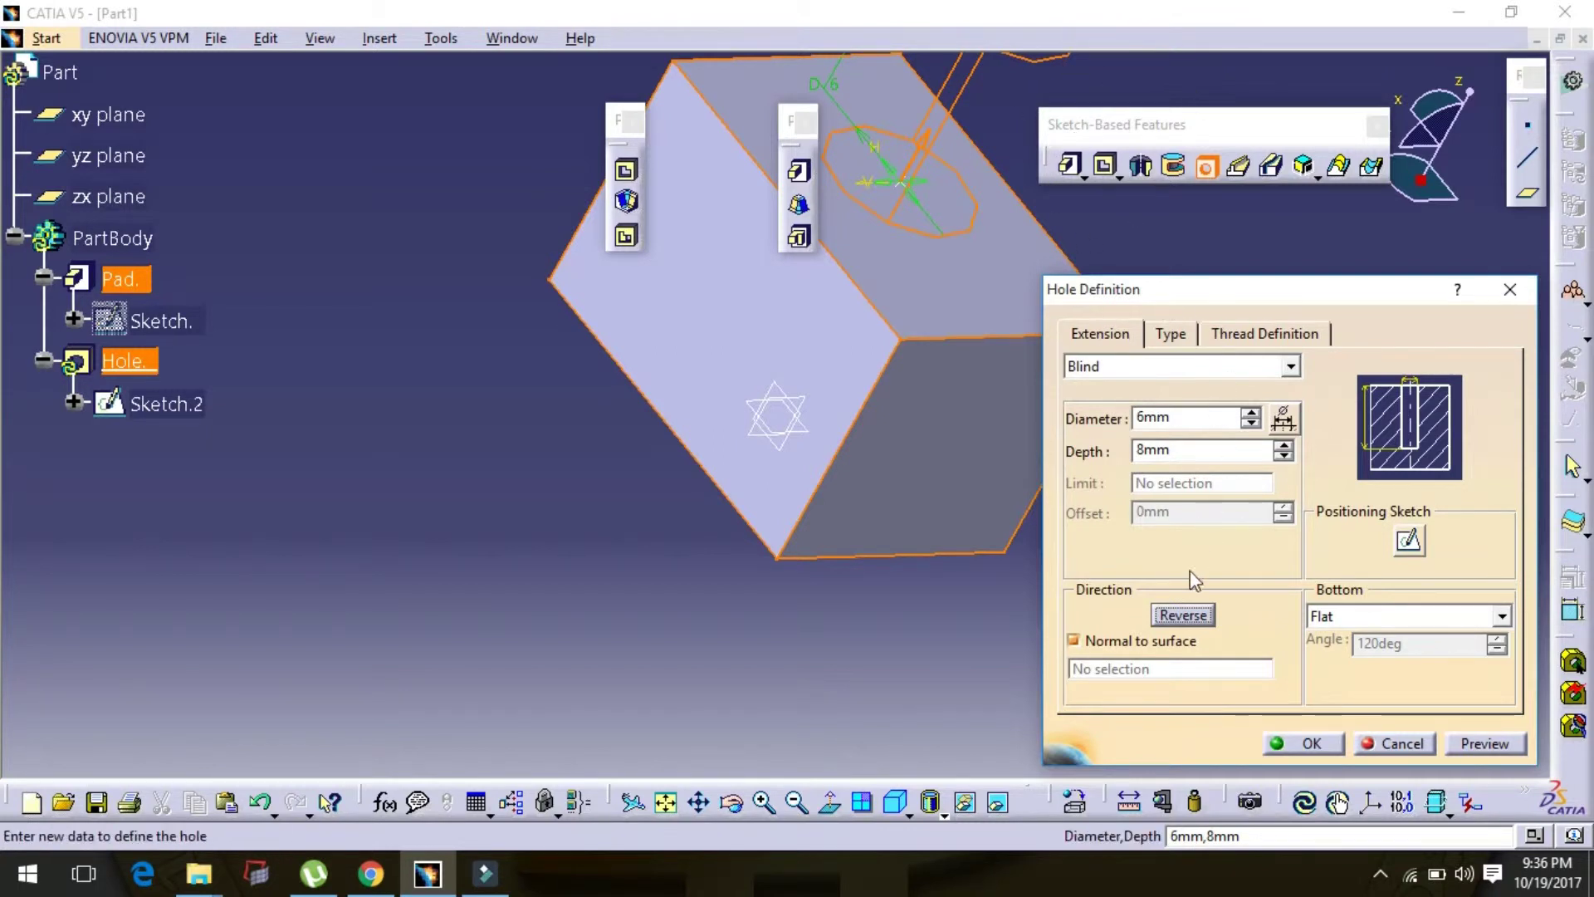
left_click(1186, 615)
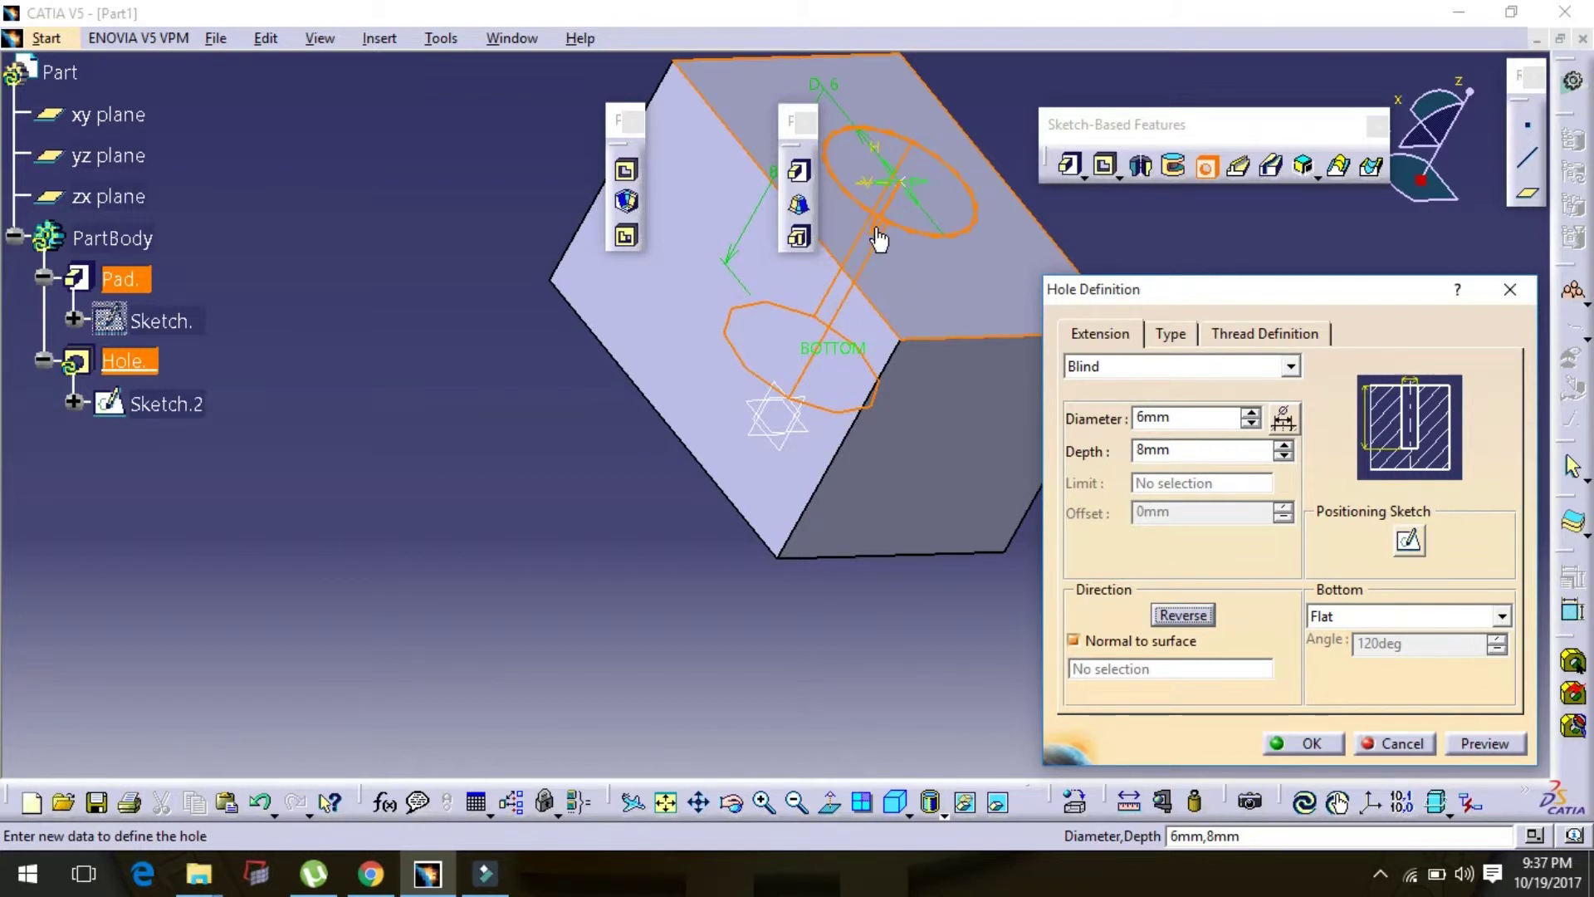
left_click(878, 239)
left_click(1109, 334)
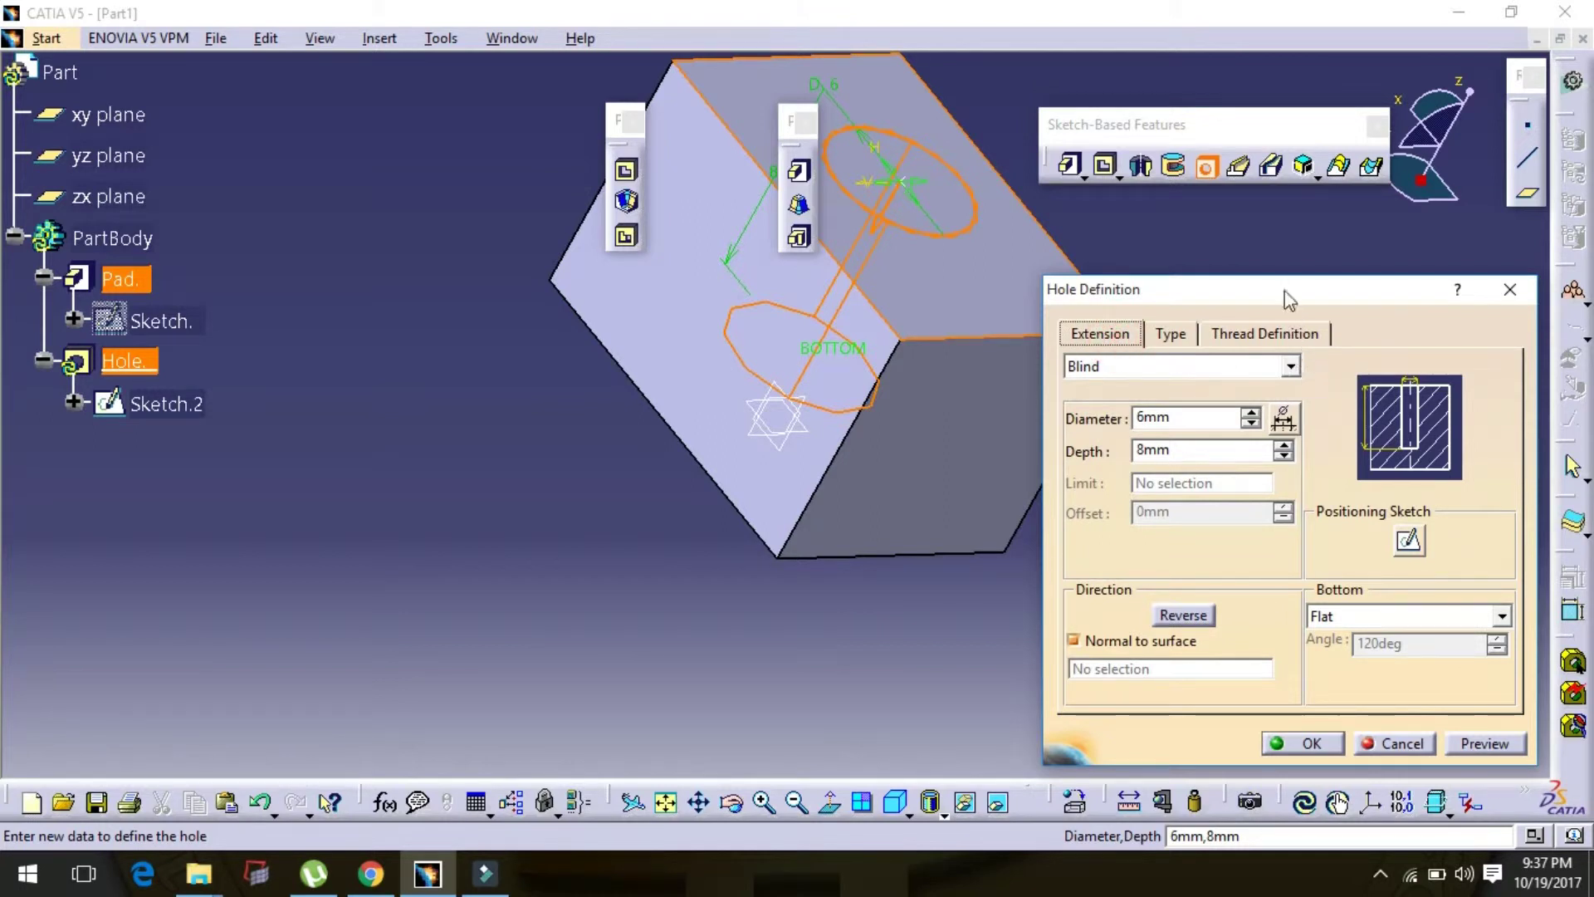
left_click_drag(1288, 299, 1275, 260)
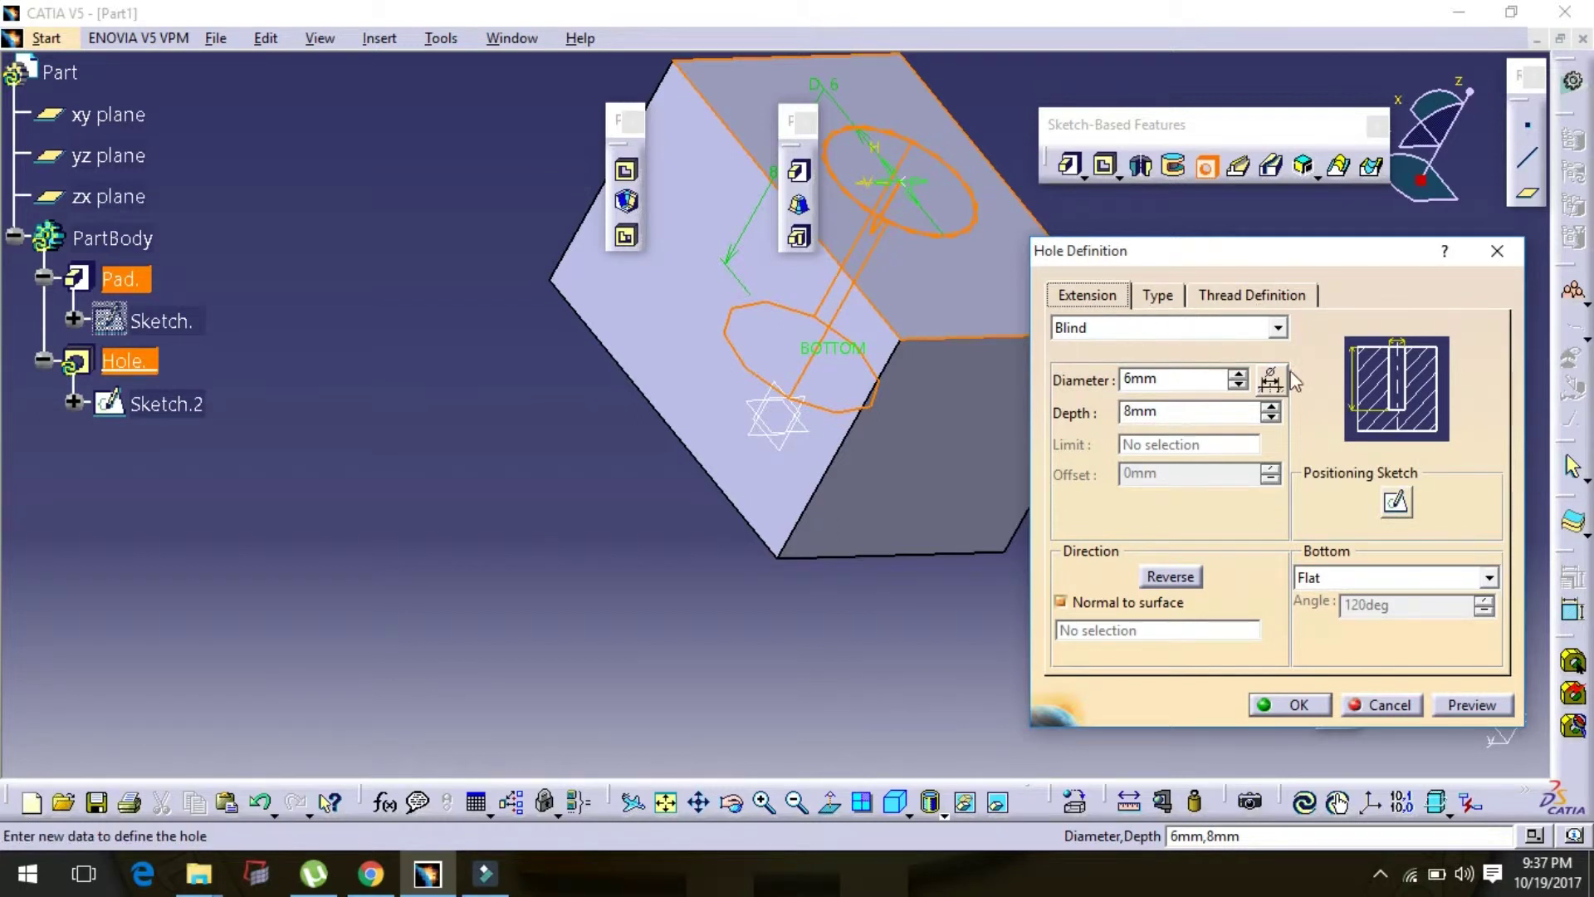
Try the Up To Last, Up To Plane and Up To Surface limits for the hole, and set its extension to Up To Next.
left_click(1279, 328)
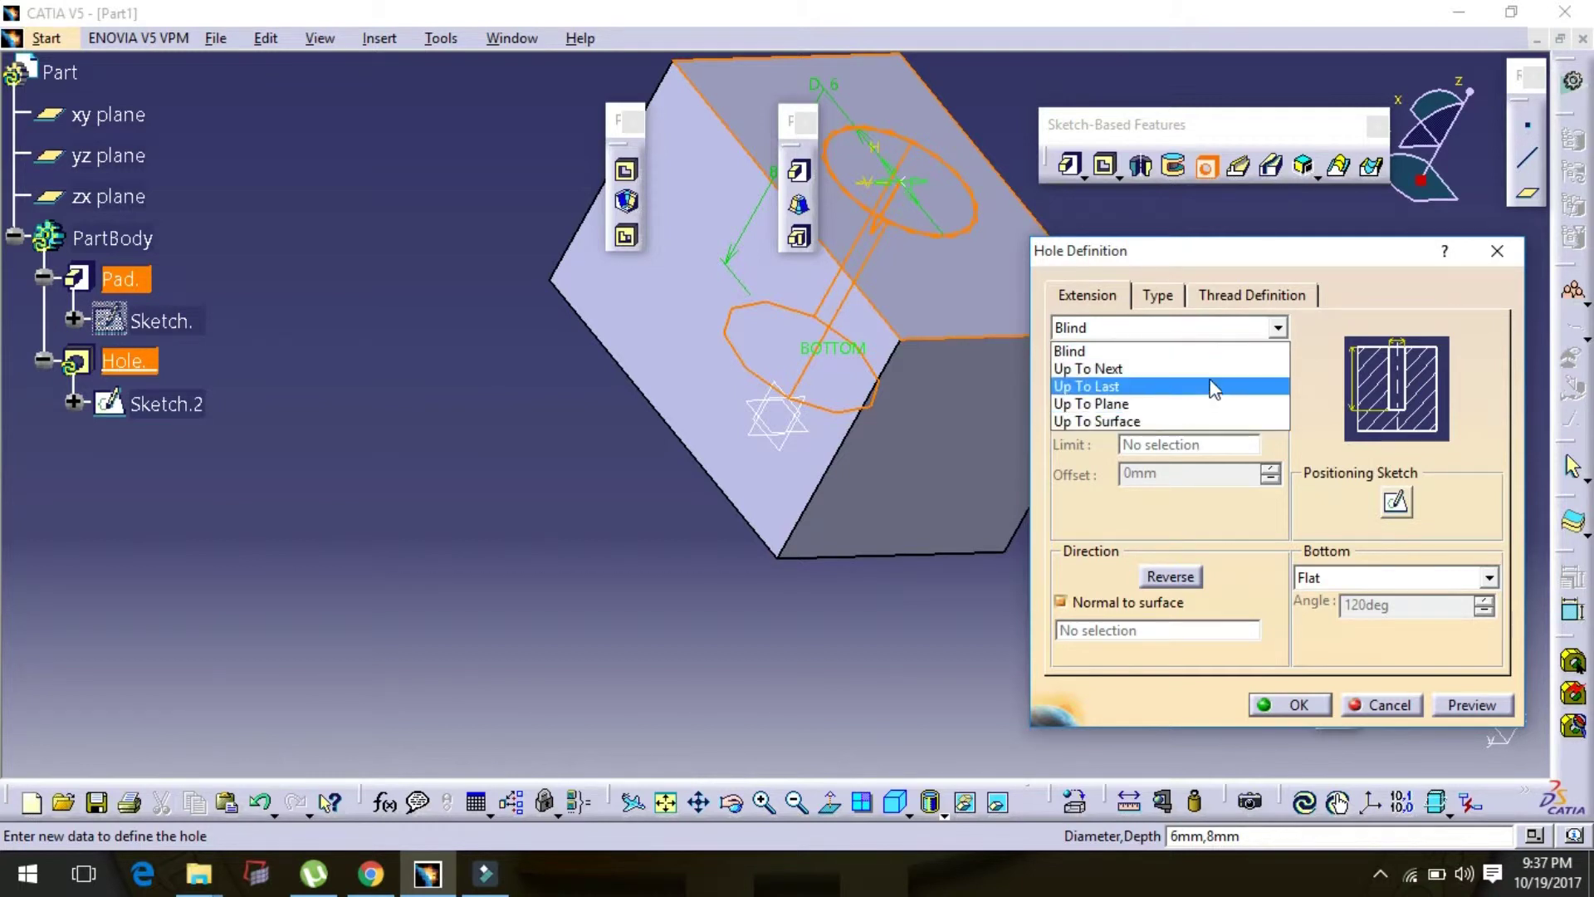
left_click(1271, 329)
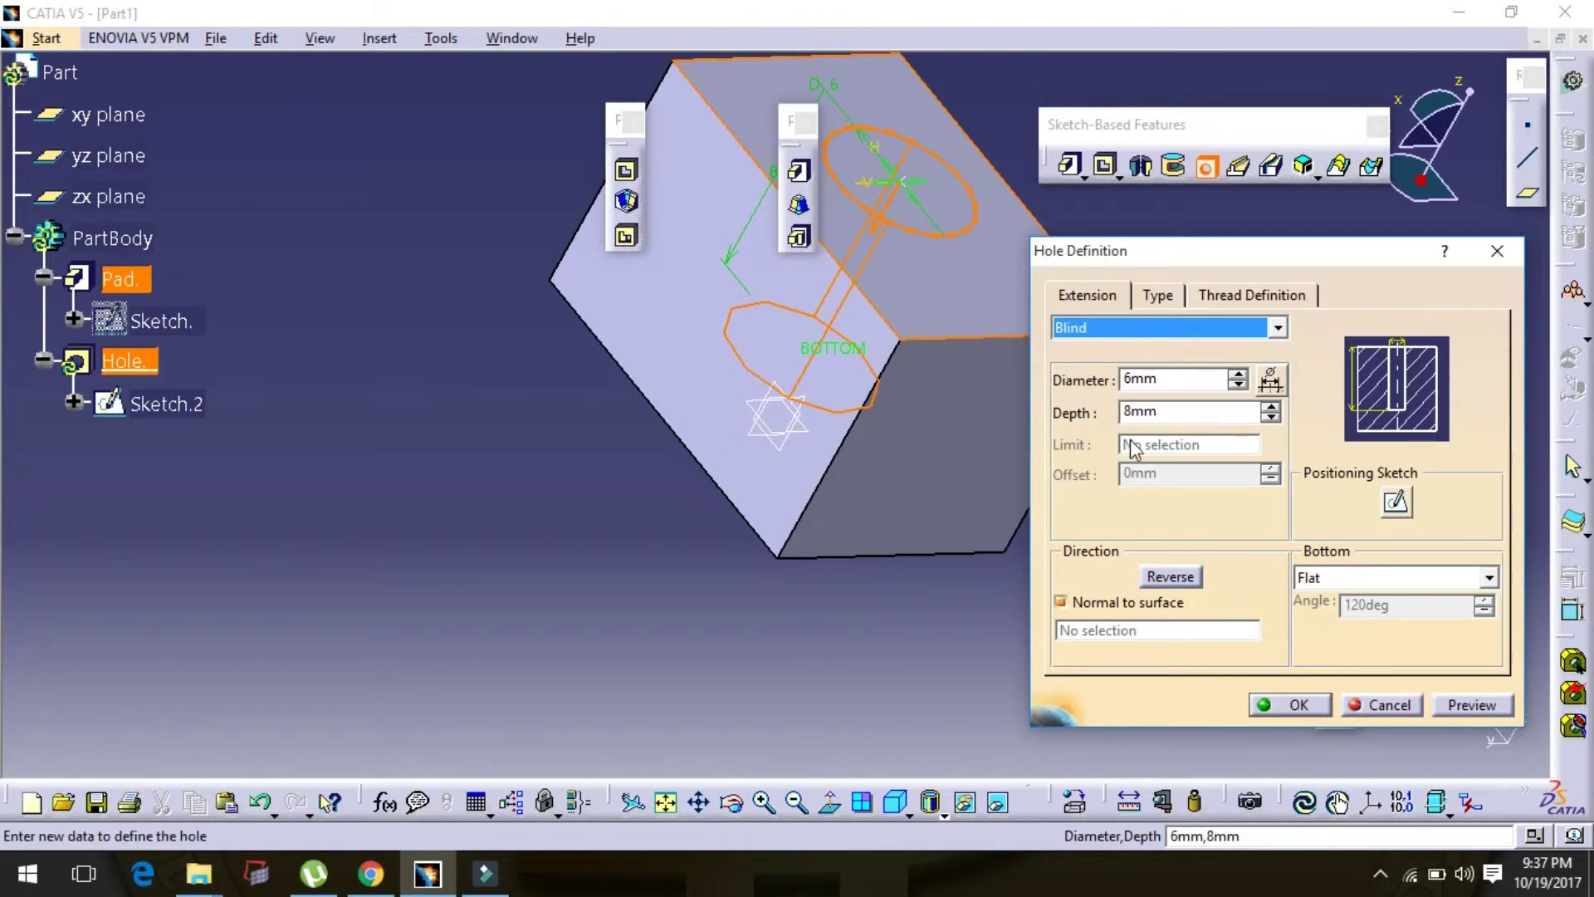
left_click(1278, 329)
left_click(1222, 369)
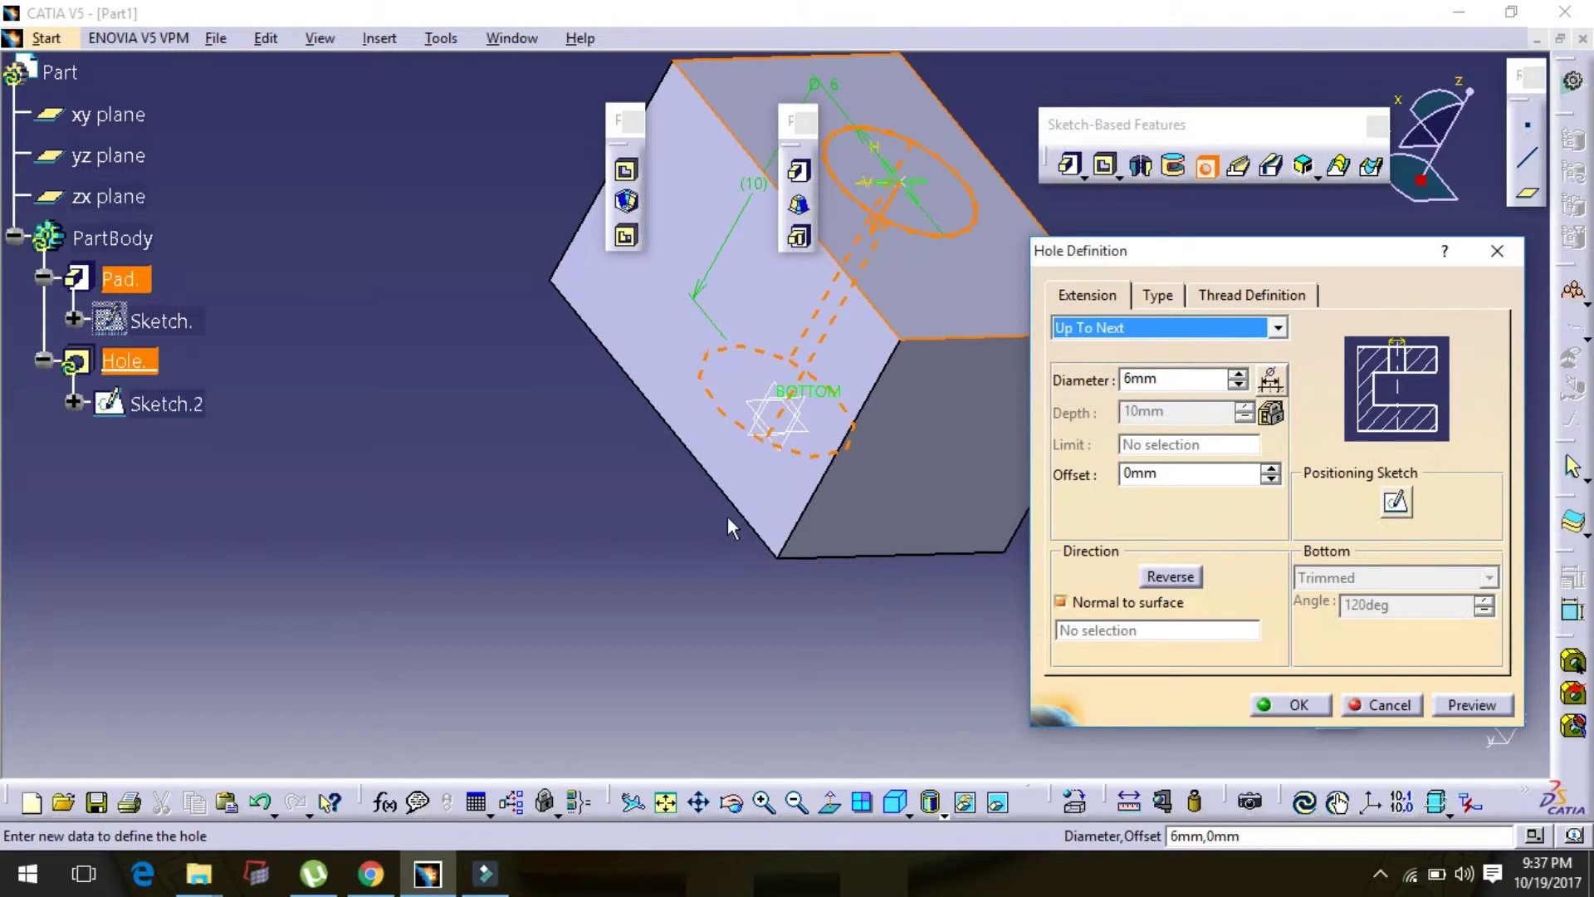
left_click(1279, 328)
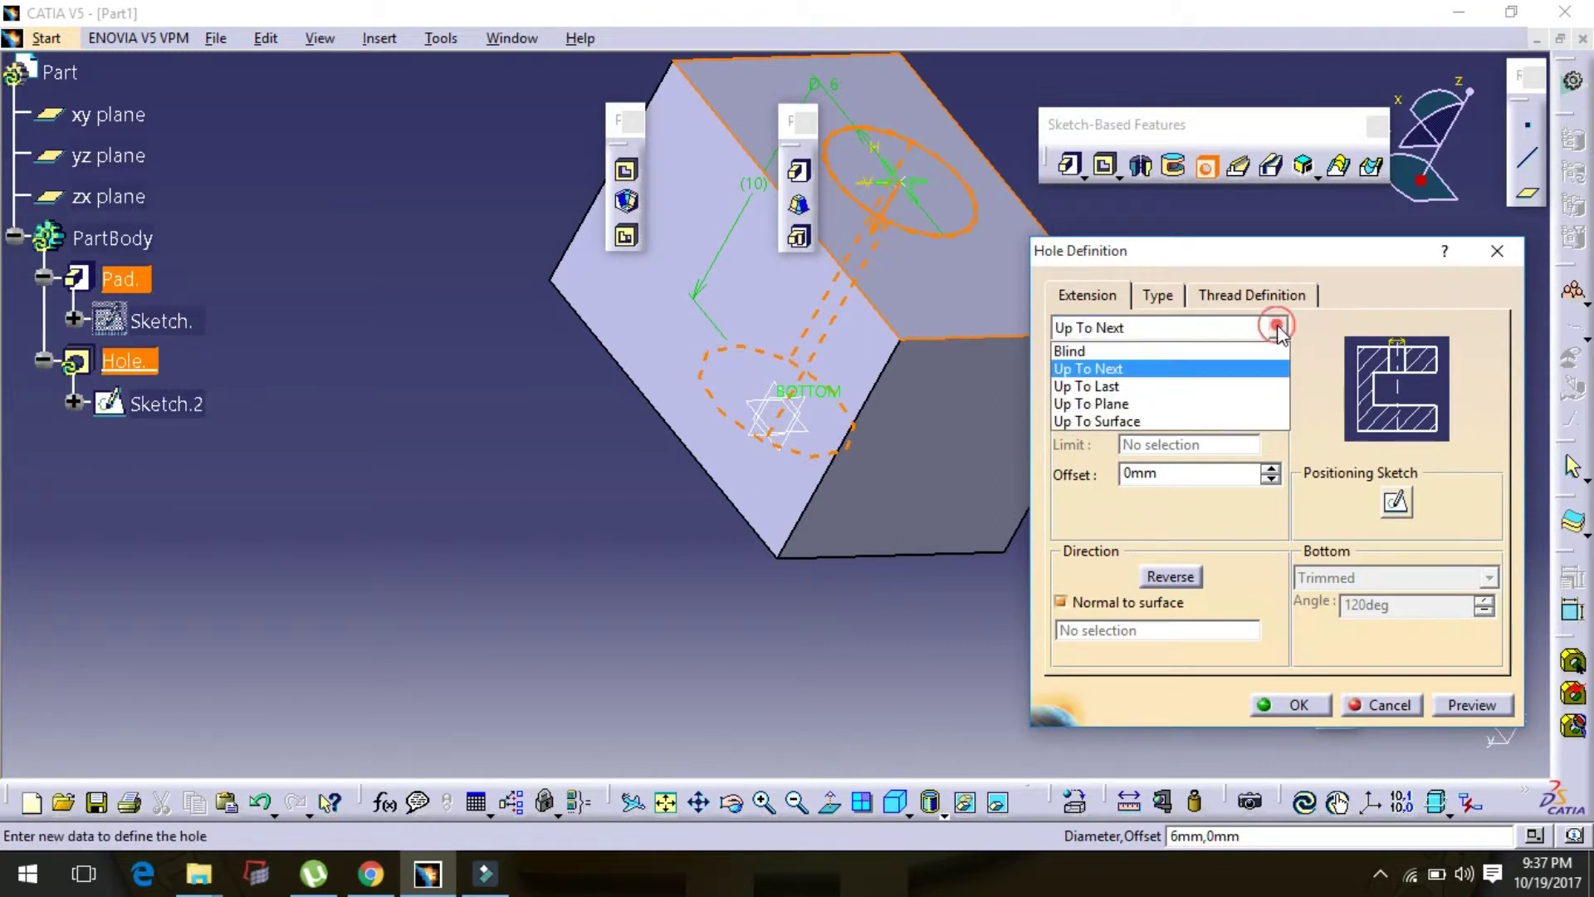
left_click(1253, 383)
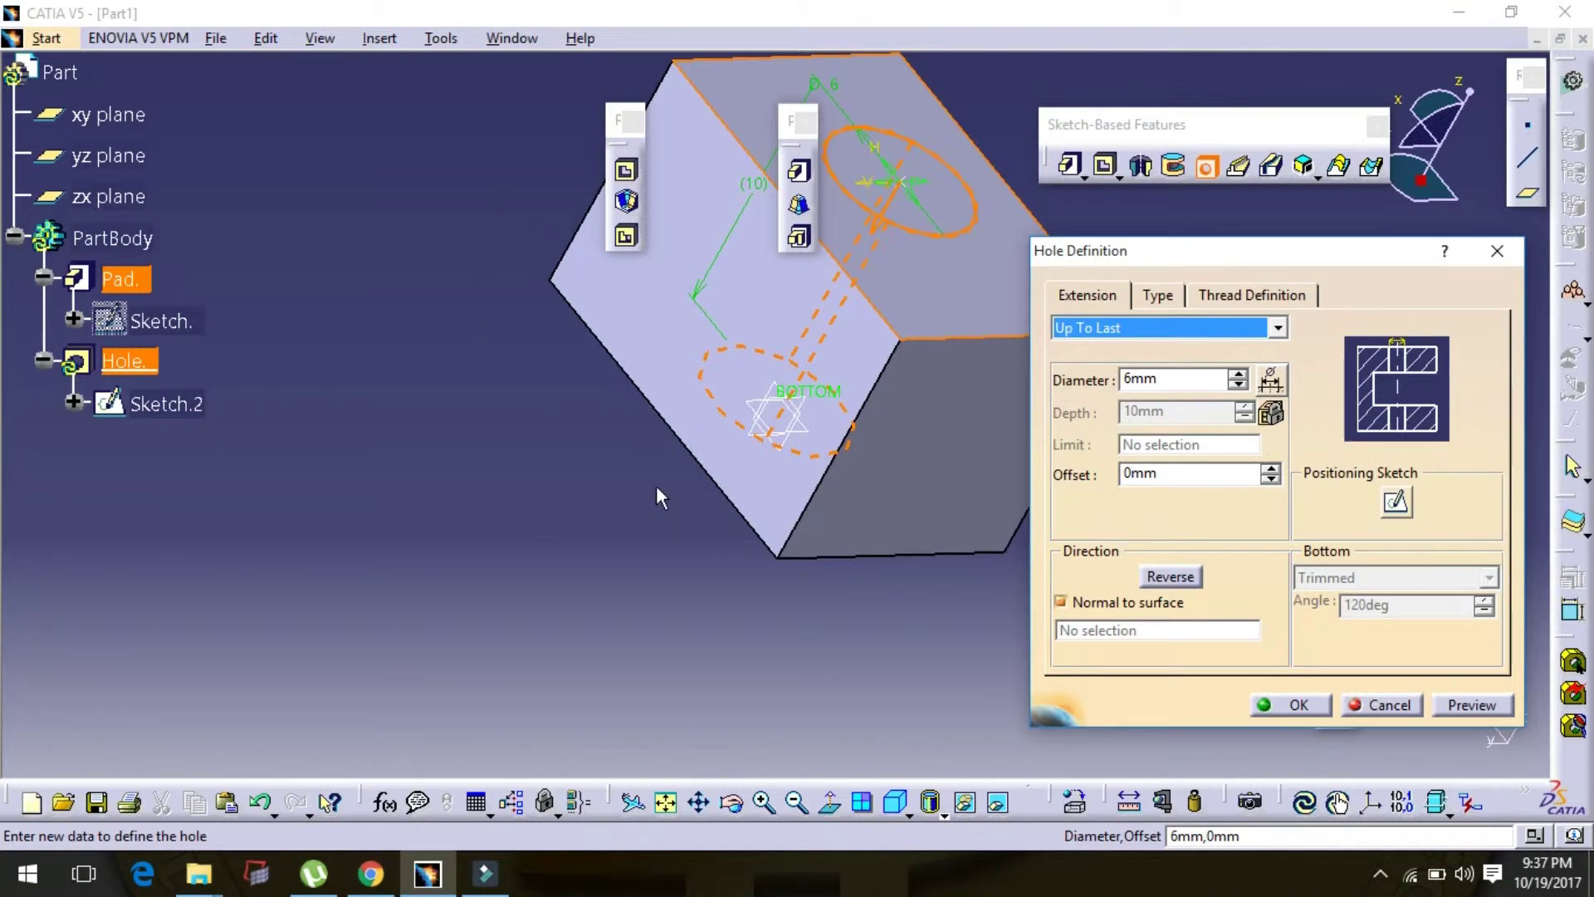
left_click(1266, 329)
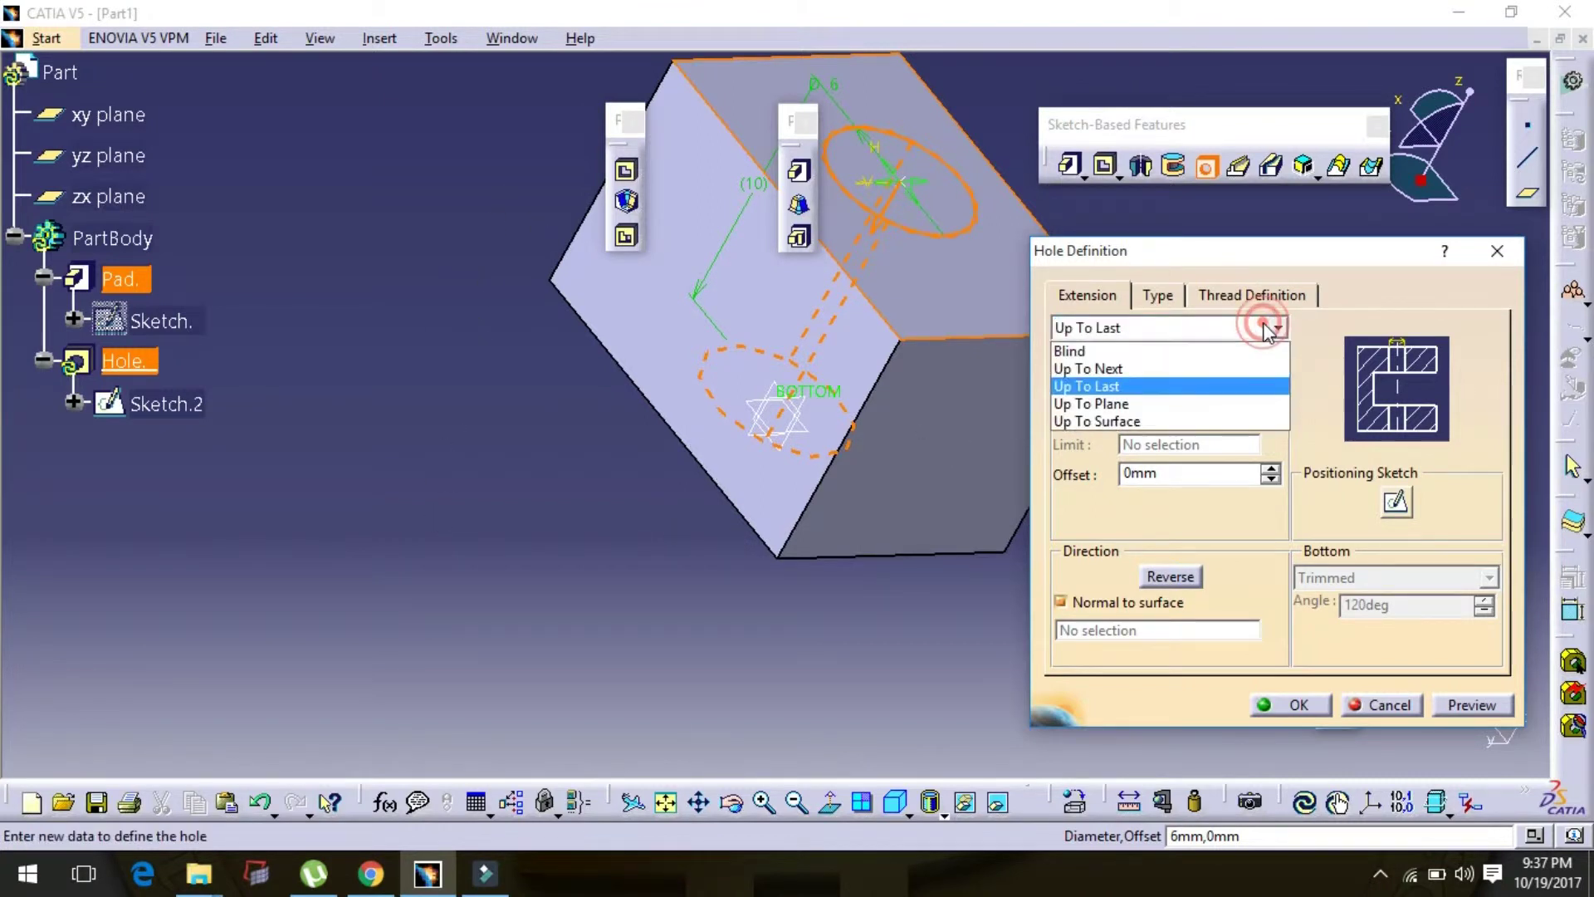
left_click(1256, 405)
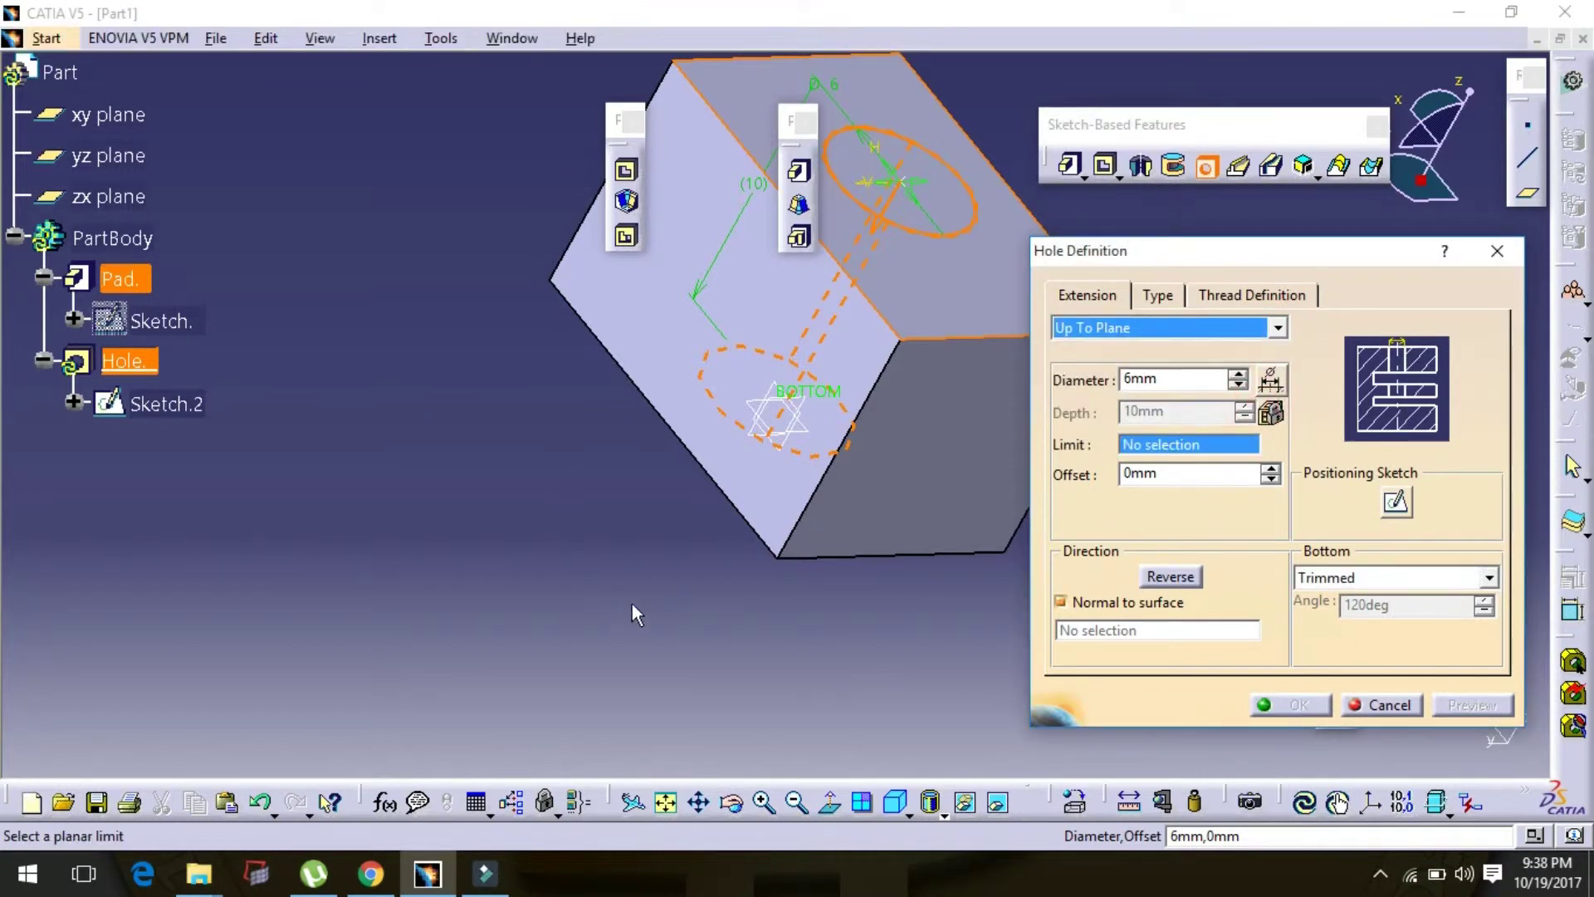
left_click(1276, 327)
left_click(1252, 423)
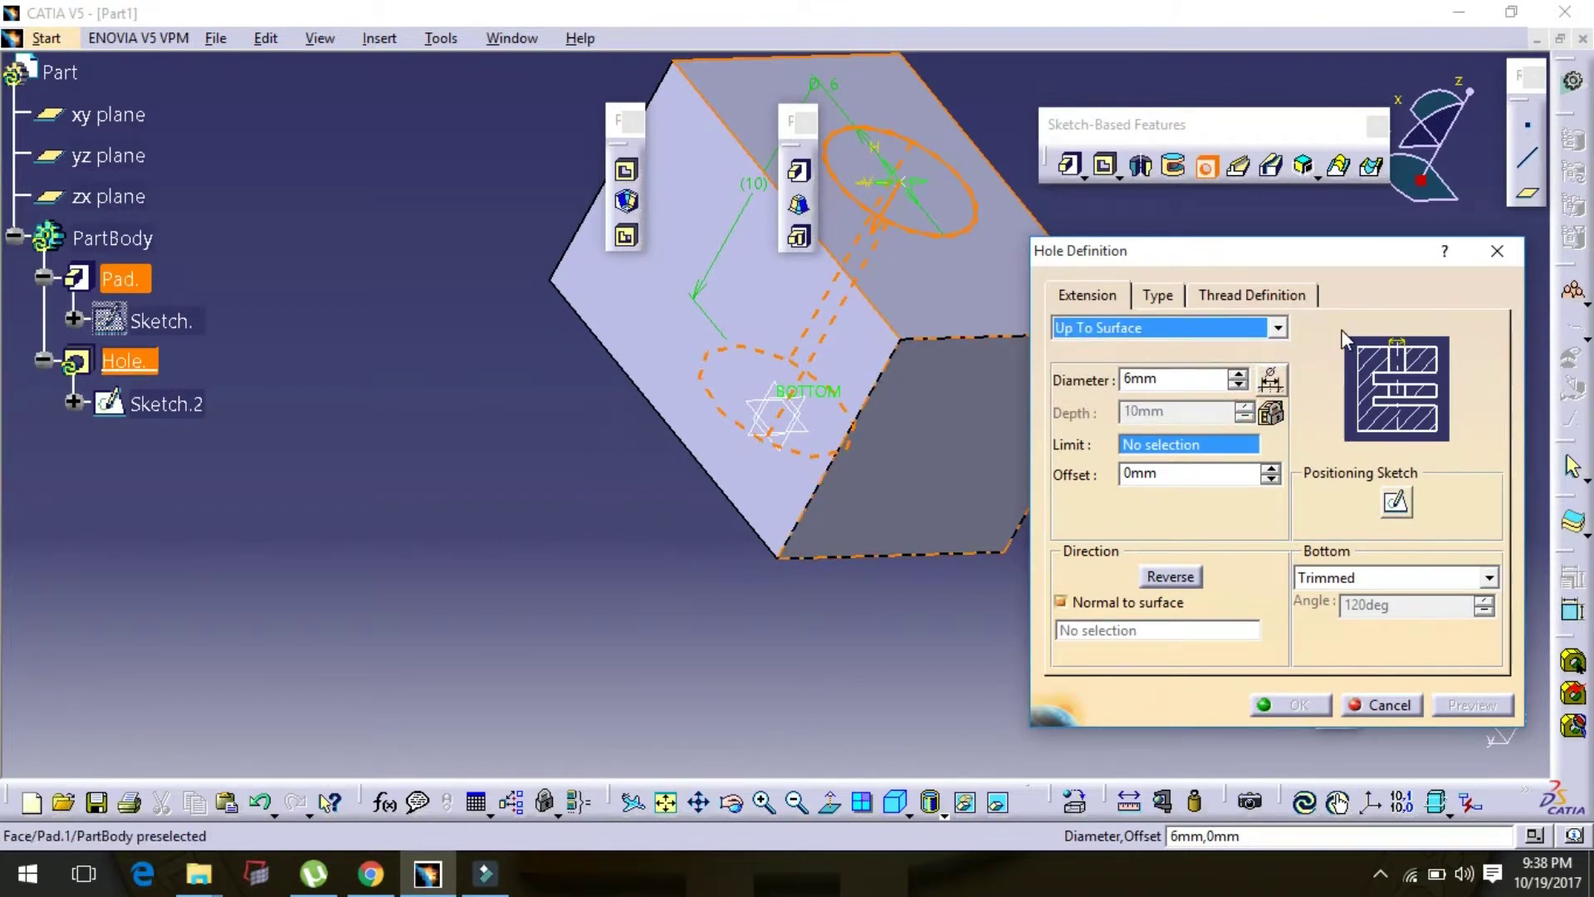
left_click(1281, 326)
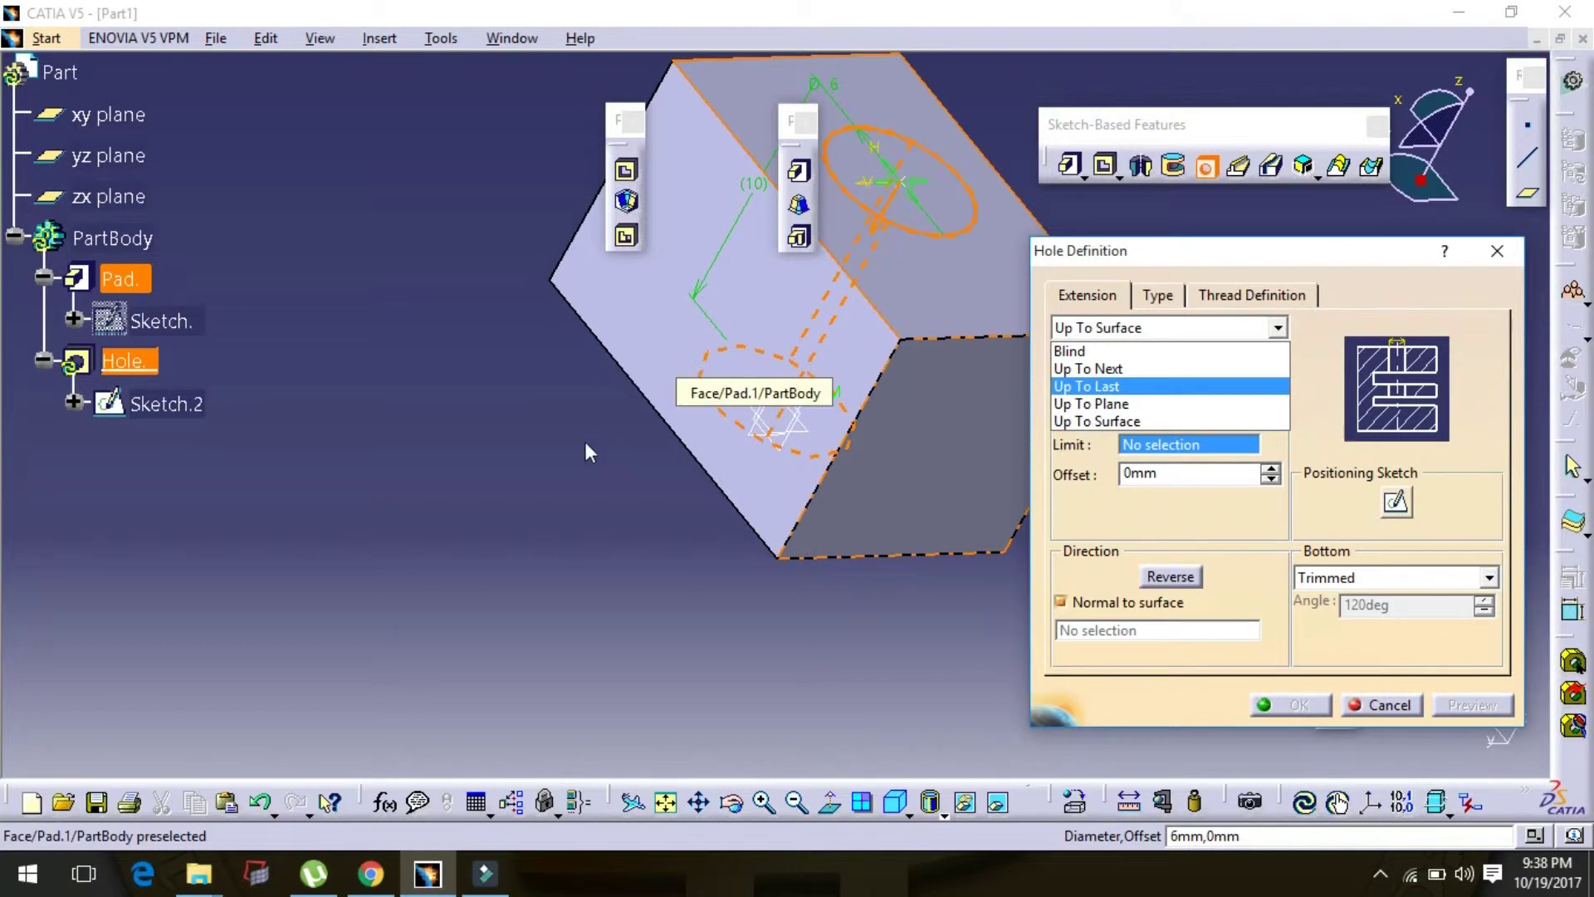
left_click(1104, 368)
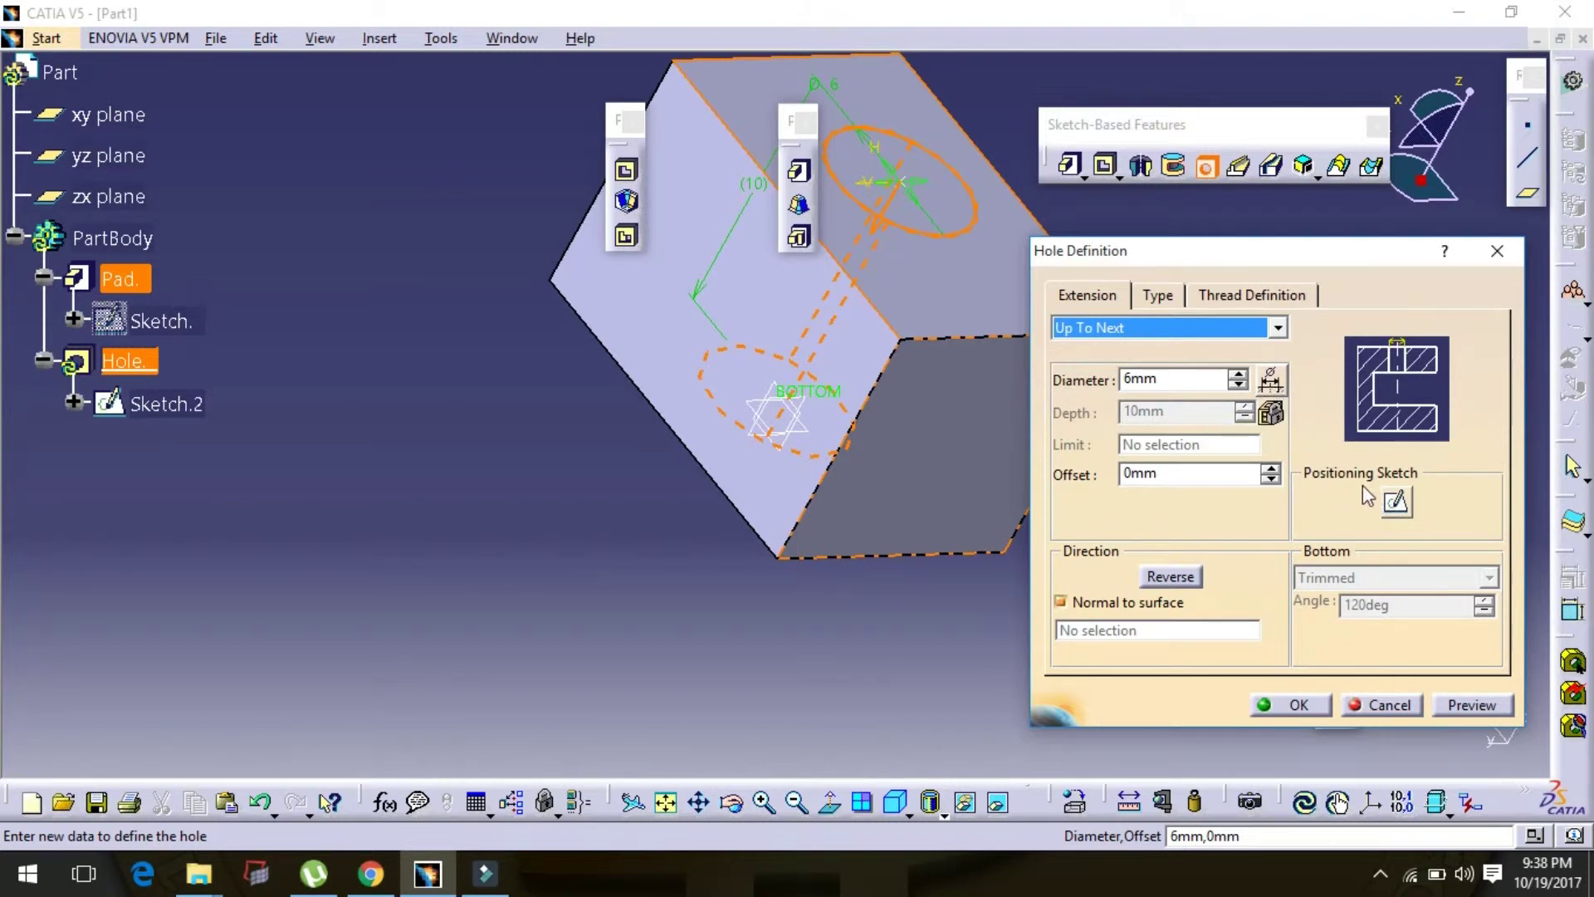
Open the positioning sketch of the 6 mm hole for editing.
middle_click_drag(1014, 182, 852, 352)
left_click(747, 814)
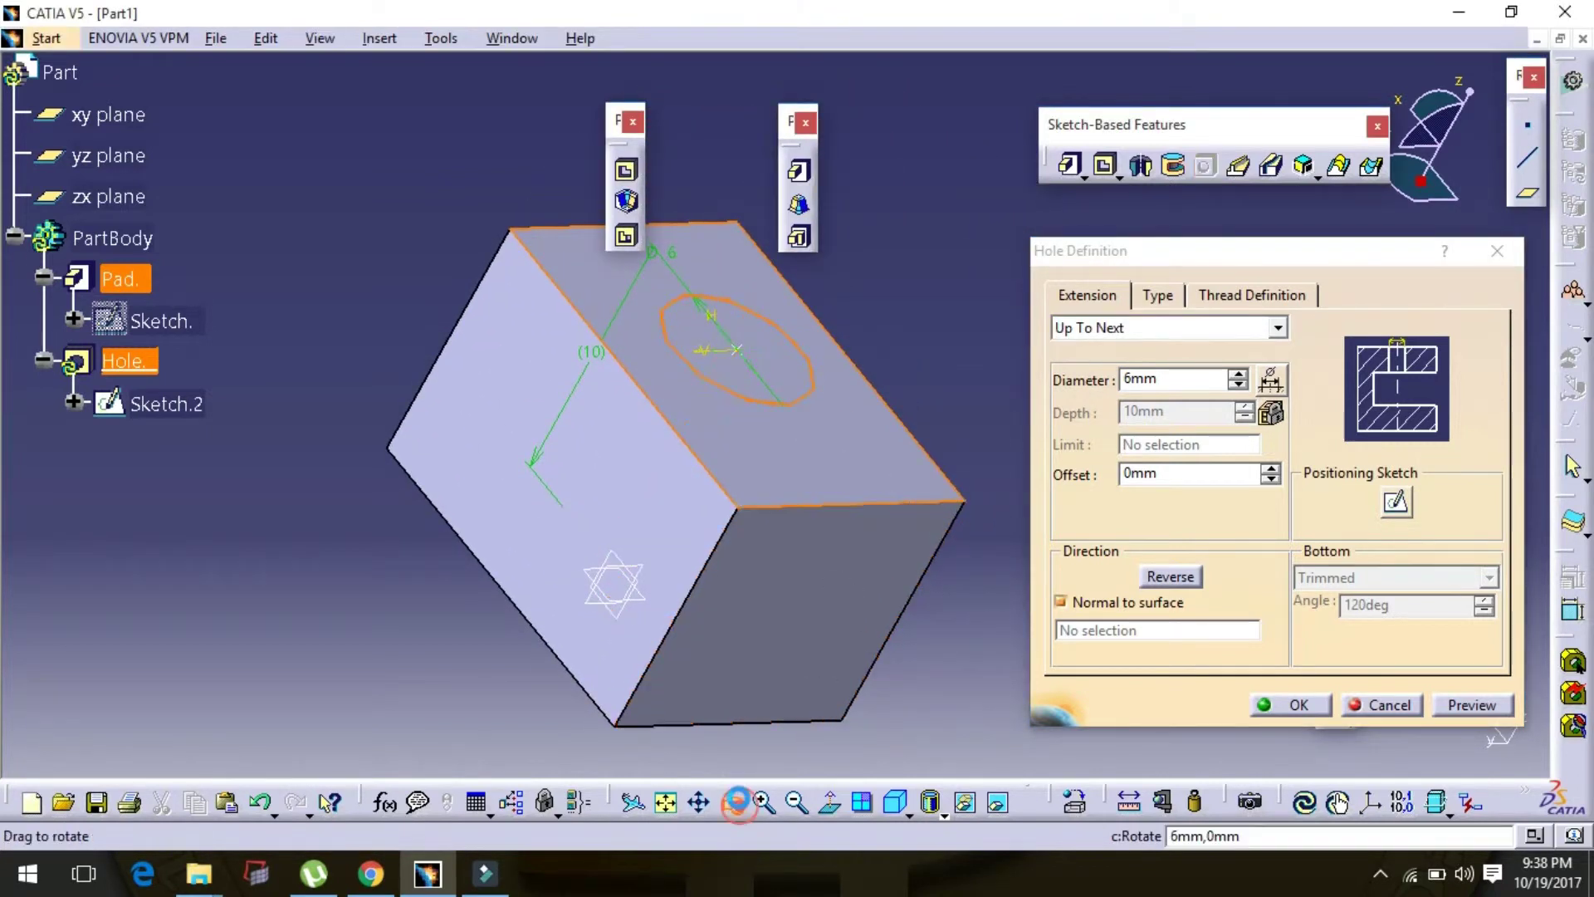
left_click_drag(819, 456, 631, 593)
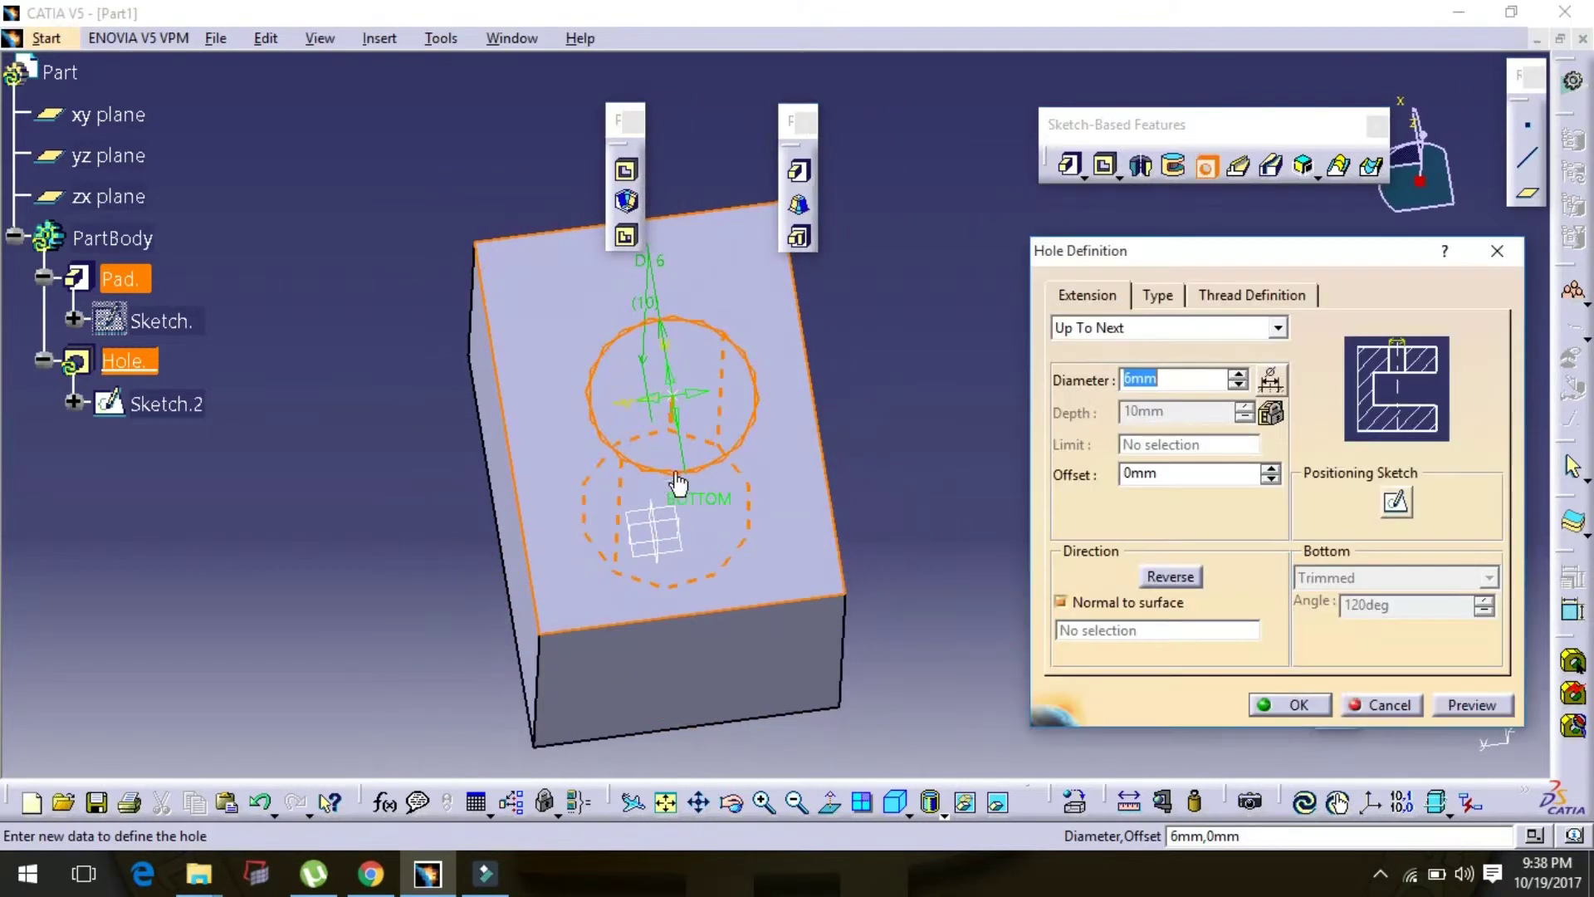
left_click(670, 397)
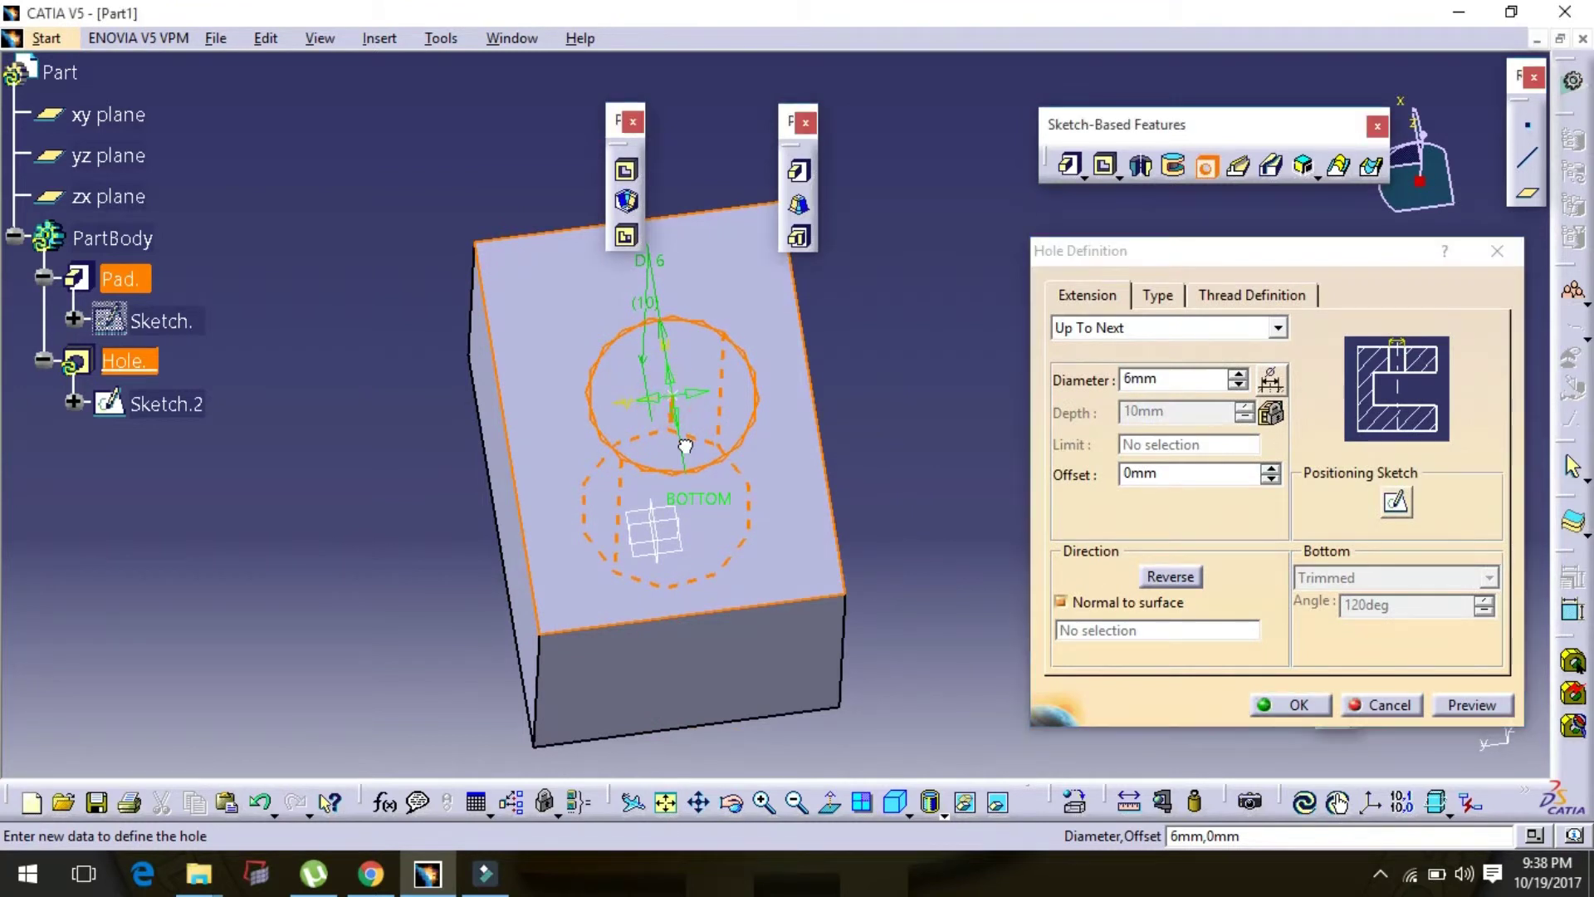
left_click(698, 473)
left_click(1395, 503)
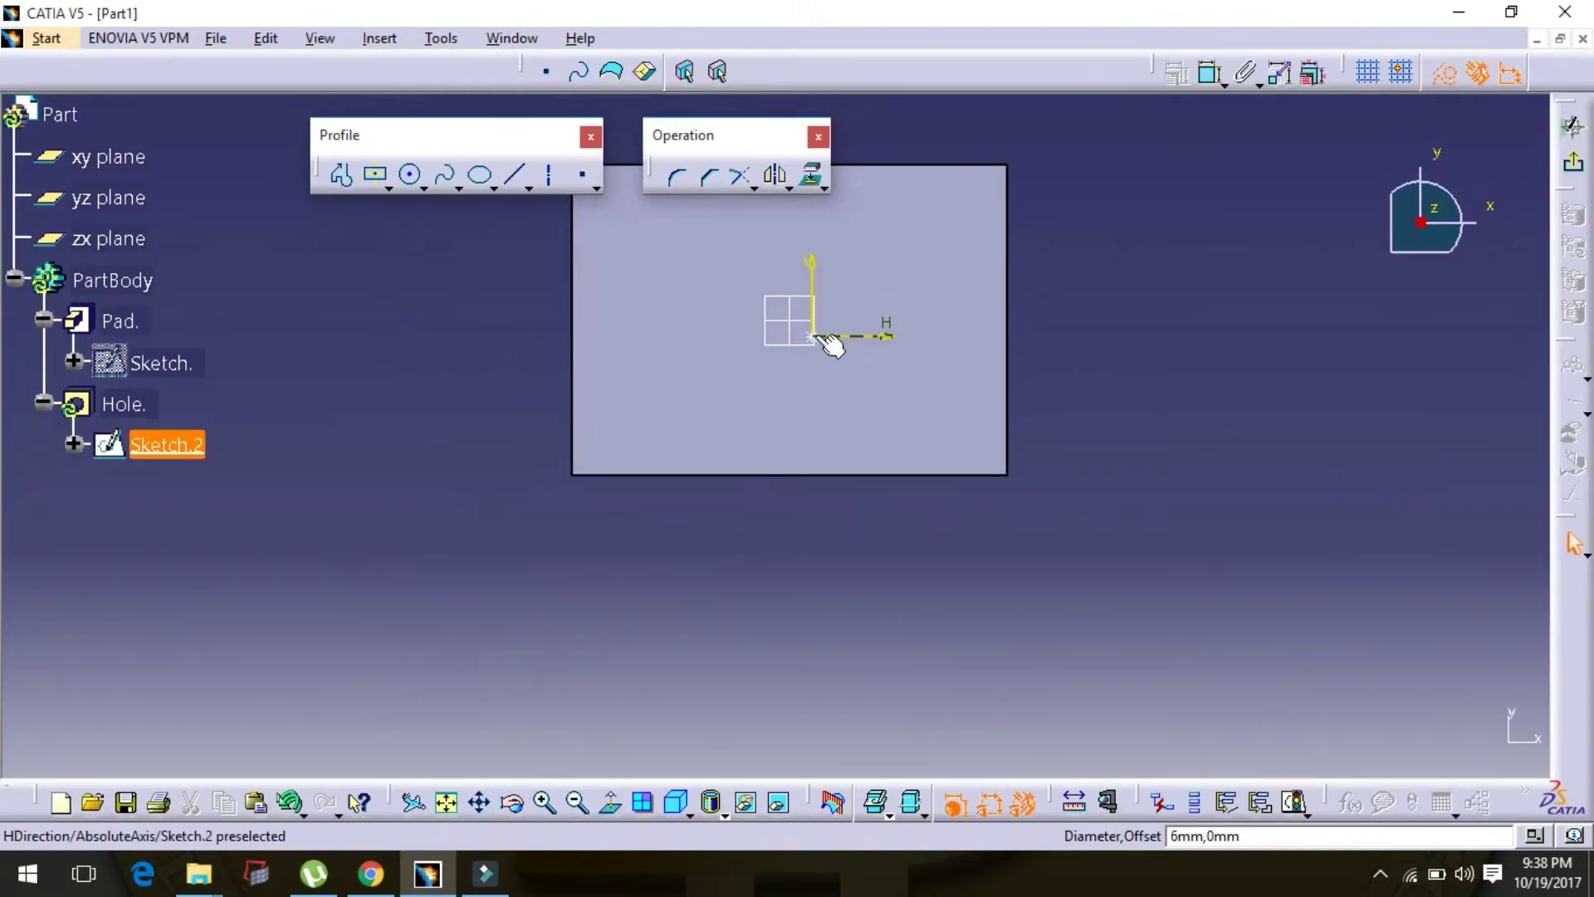
Move the hole's center point to the upper-left area of the block face, about 3 mm from the left edge.
left_click(812, 338)
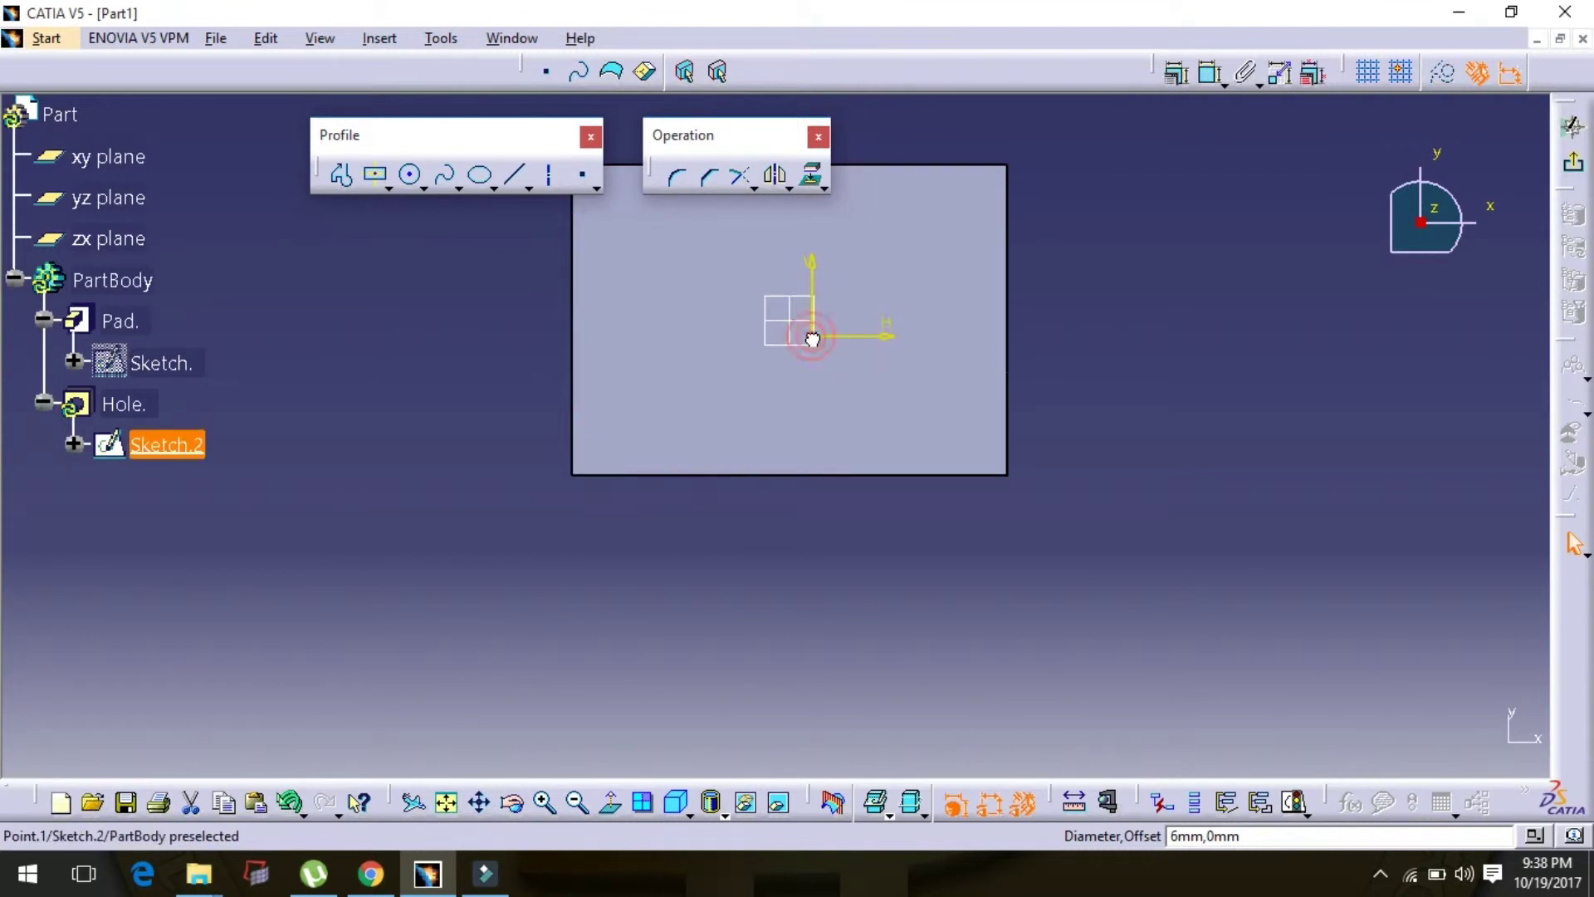
left_click(909, 247)
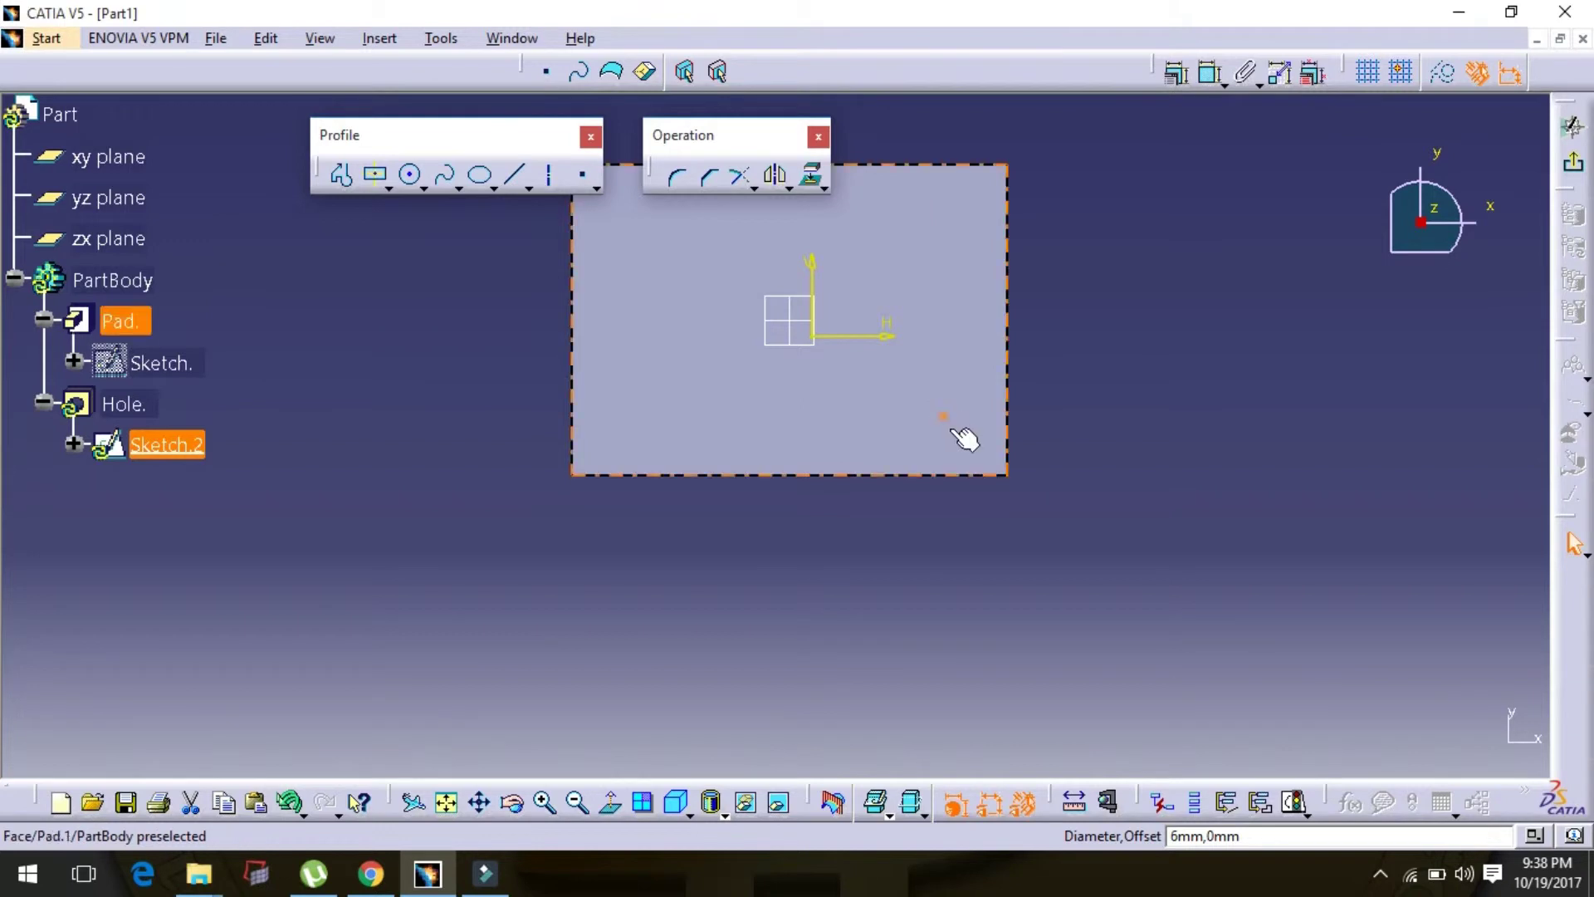
left_click(936, 295)
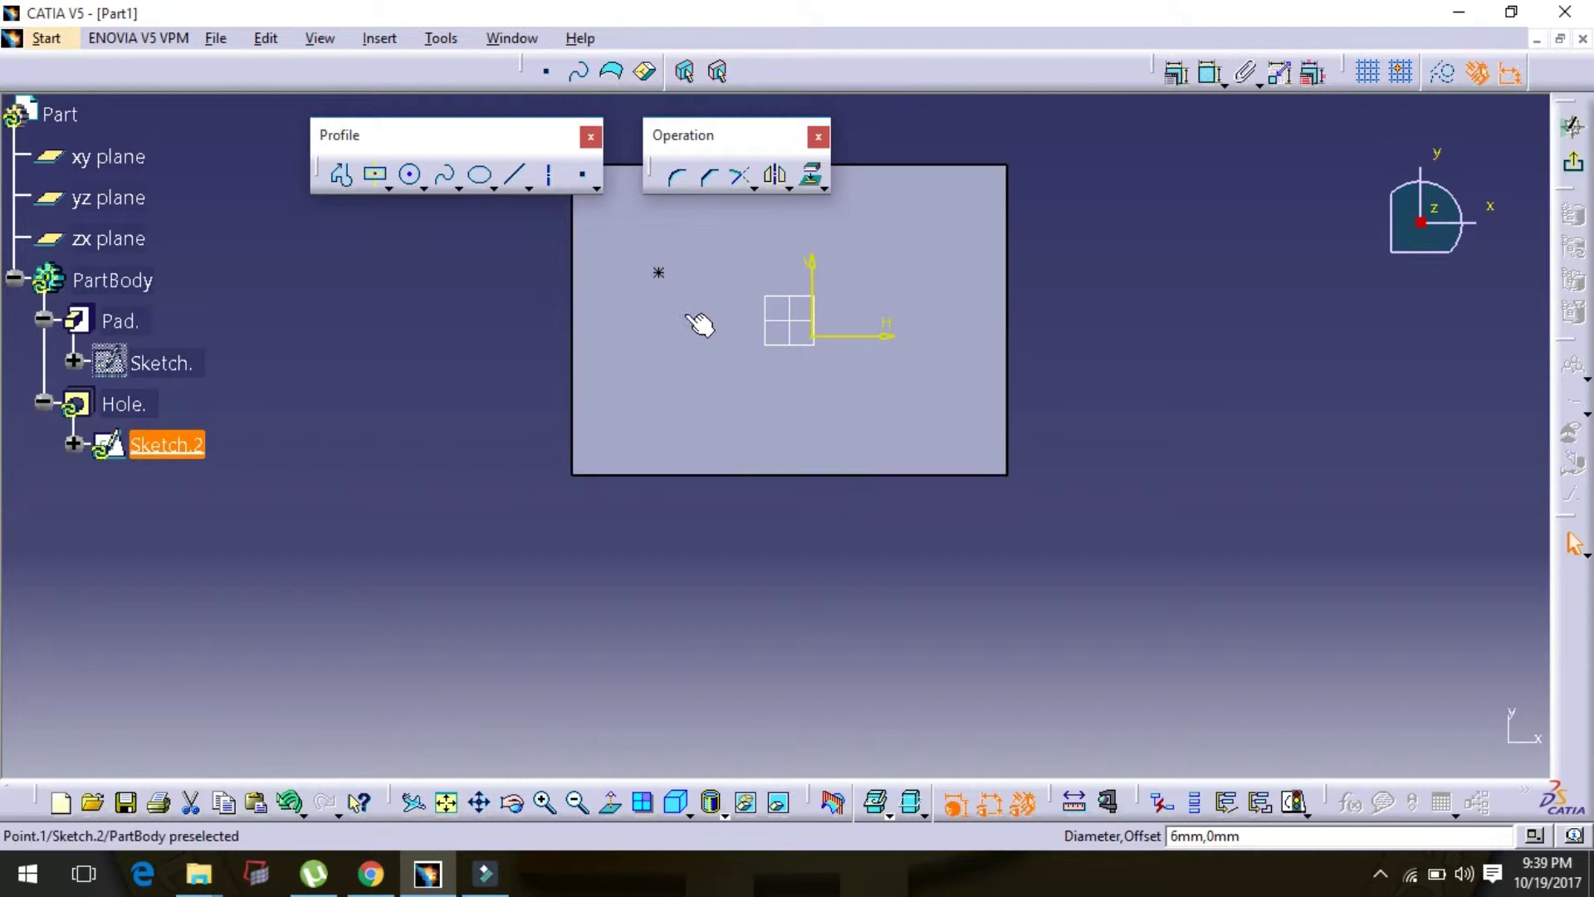
left_click(673, 275)
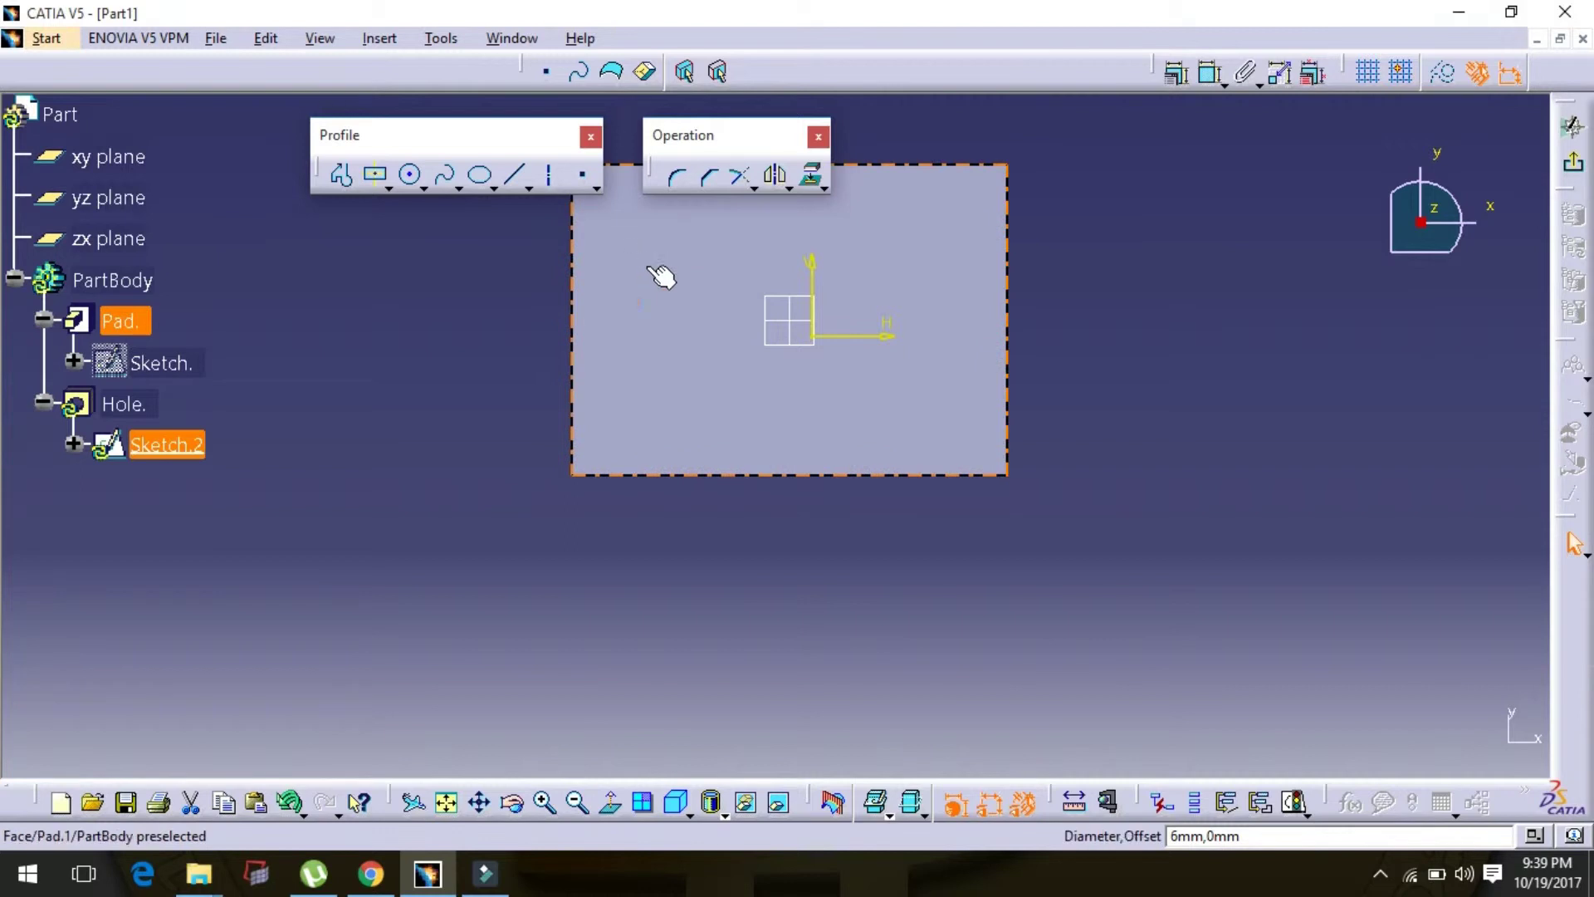
Dimension the hole's center point from the left edge of the block face and set the distance to 5 mm.
left_click(1209, 75)
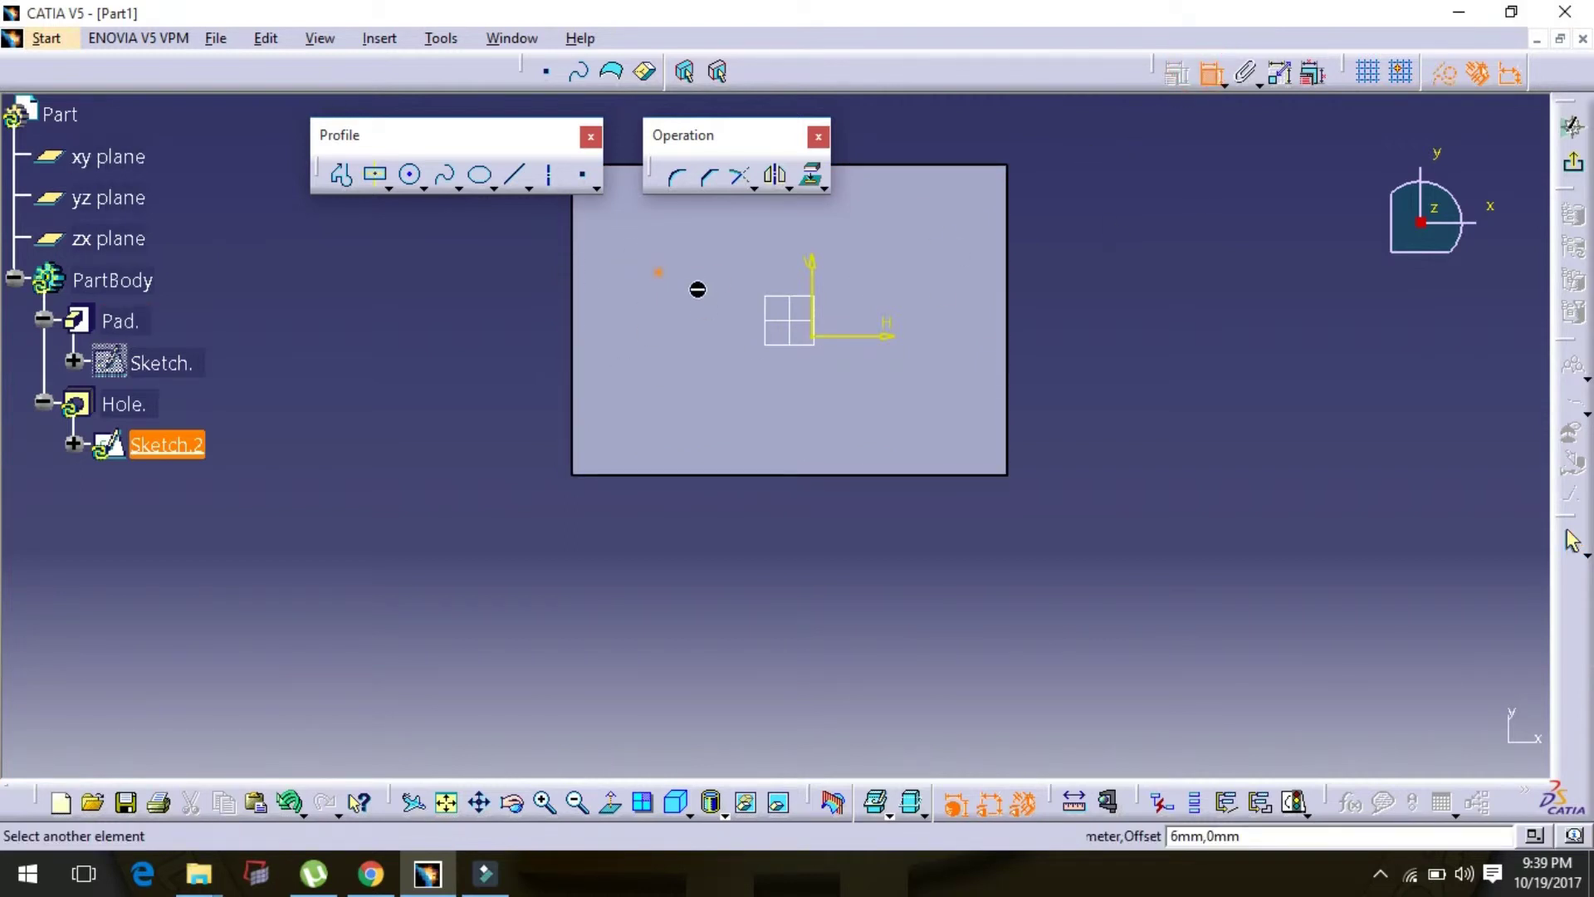
left_click(579, 284)
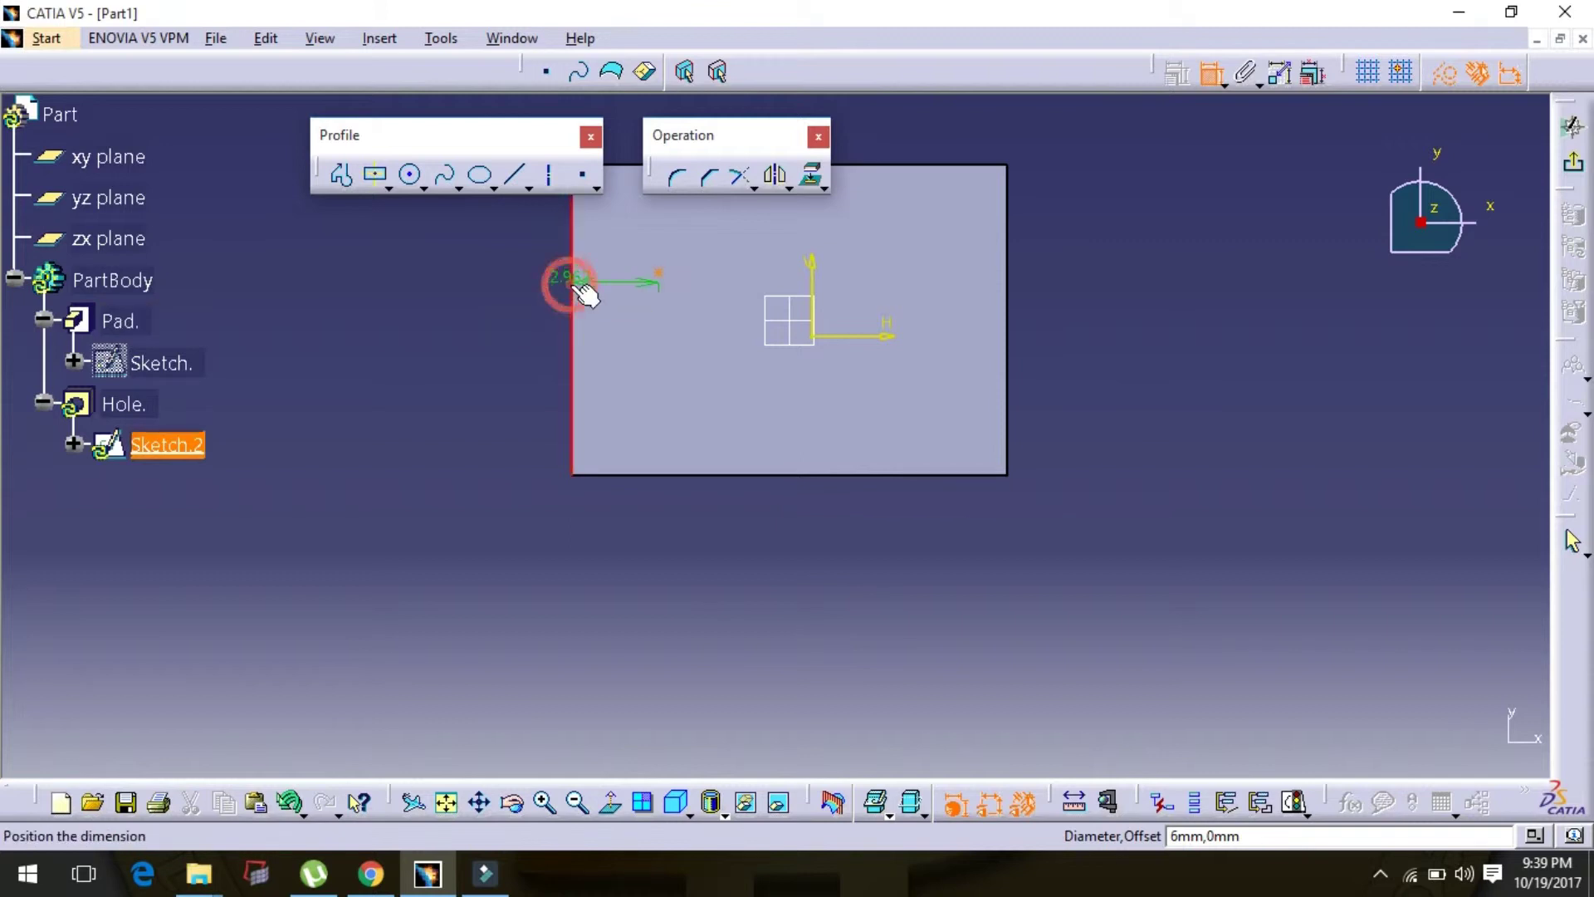
left_click(616, 539)
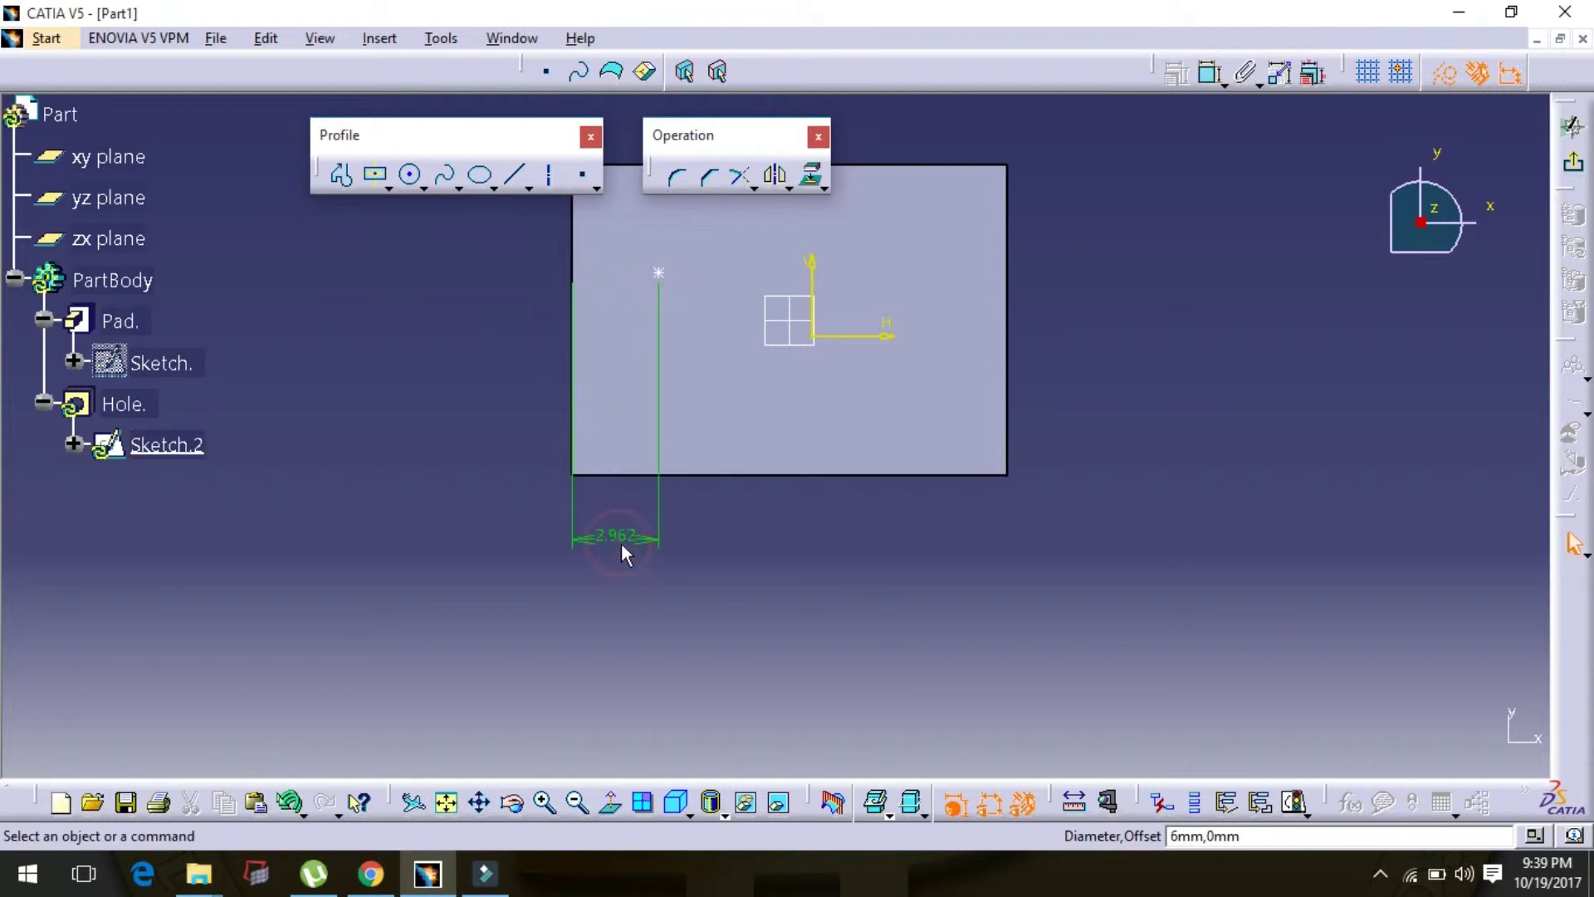
double_click(622, 538)
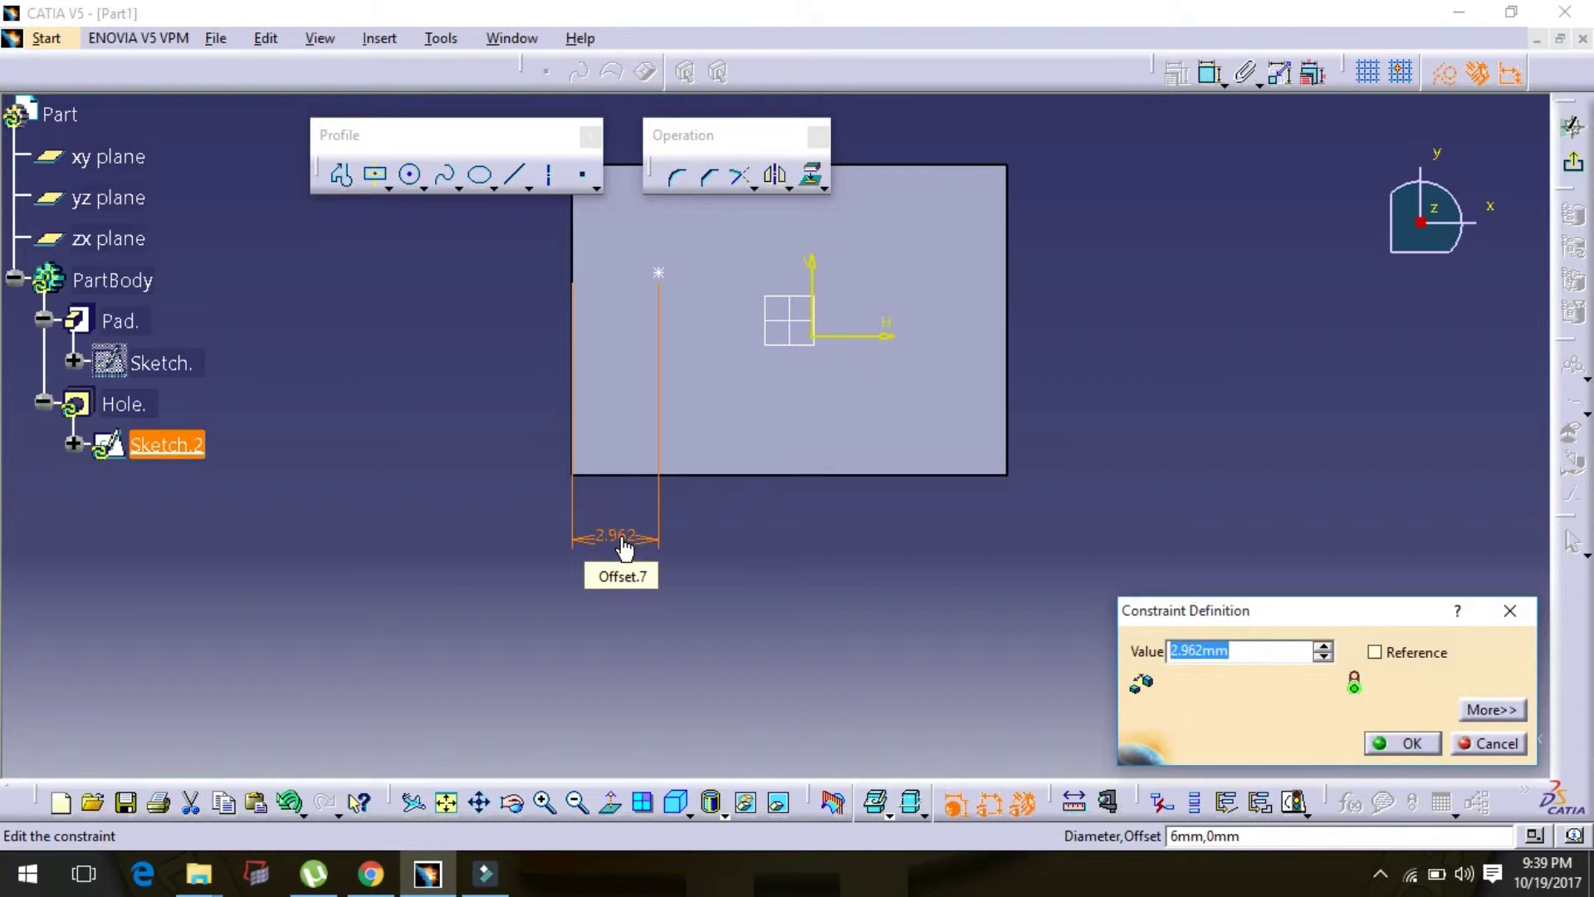
type("5")
key("Return")
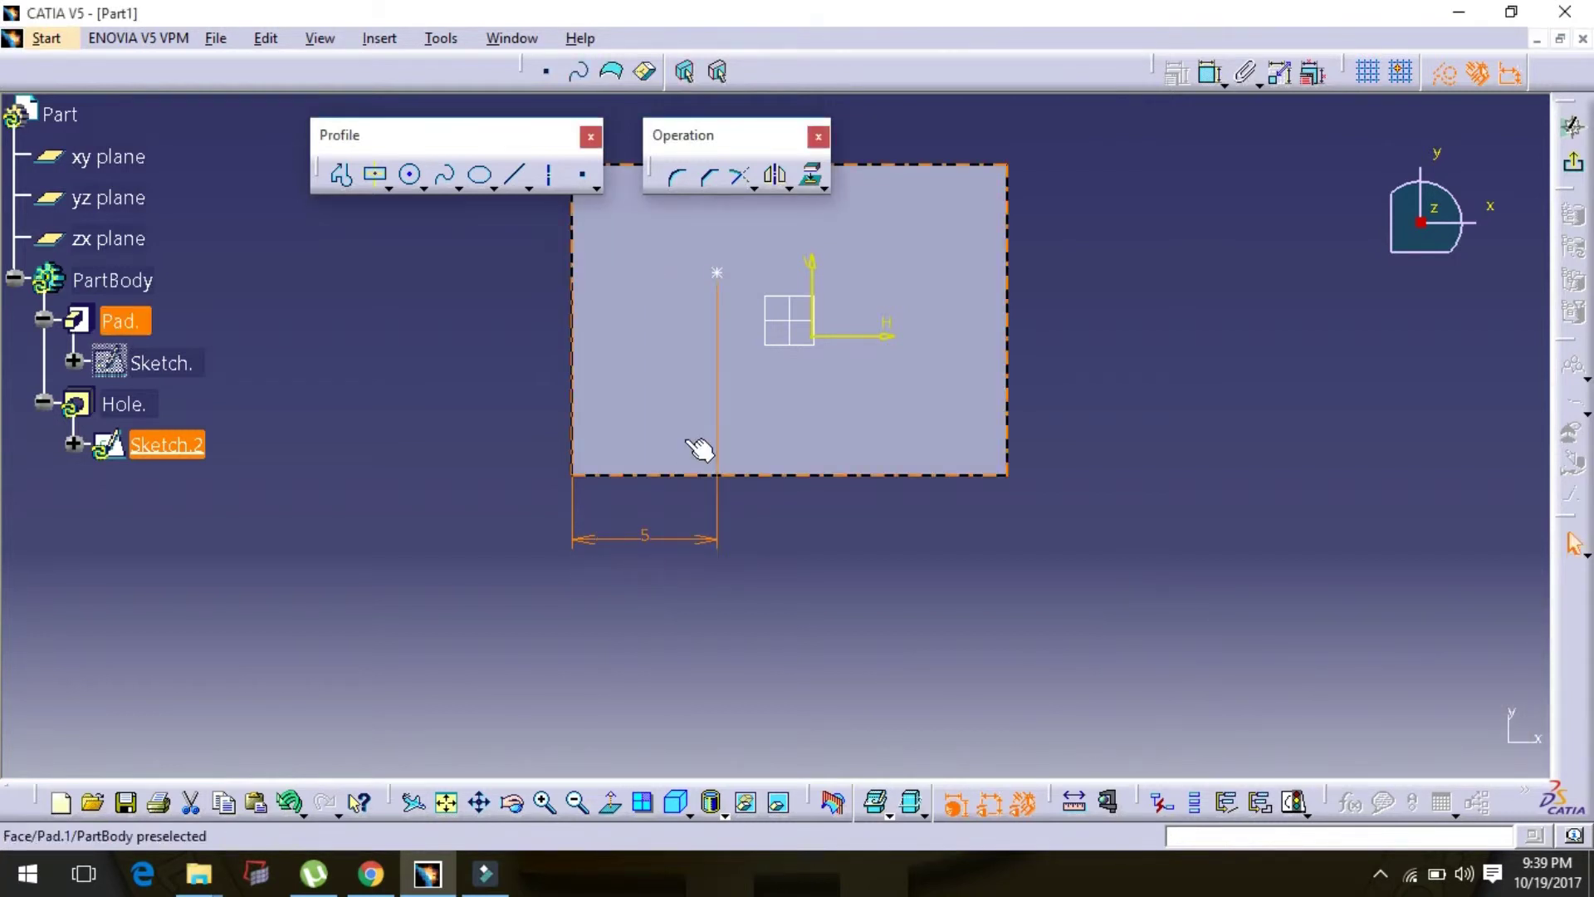
Dimension the hole's center point from the upper edge of the block face and set the distance to 1 mm.
left_click(1210, 77)
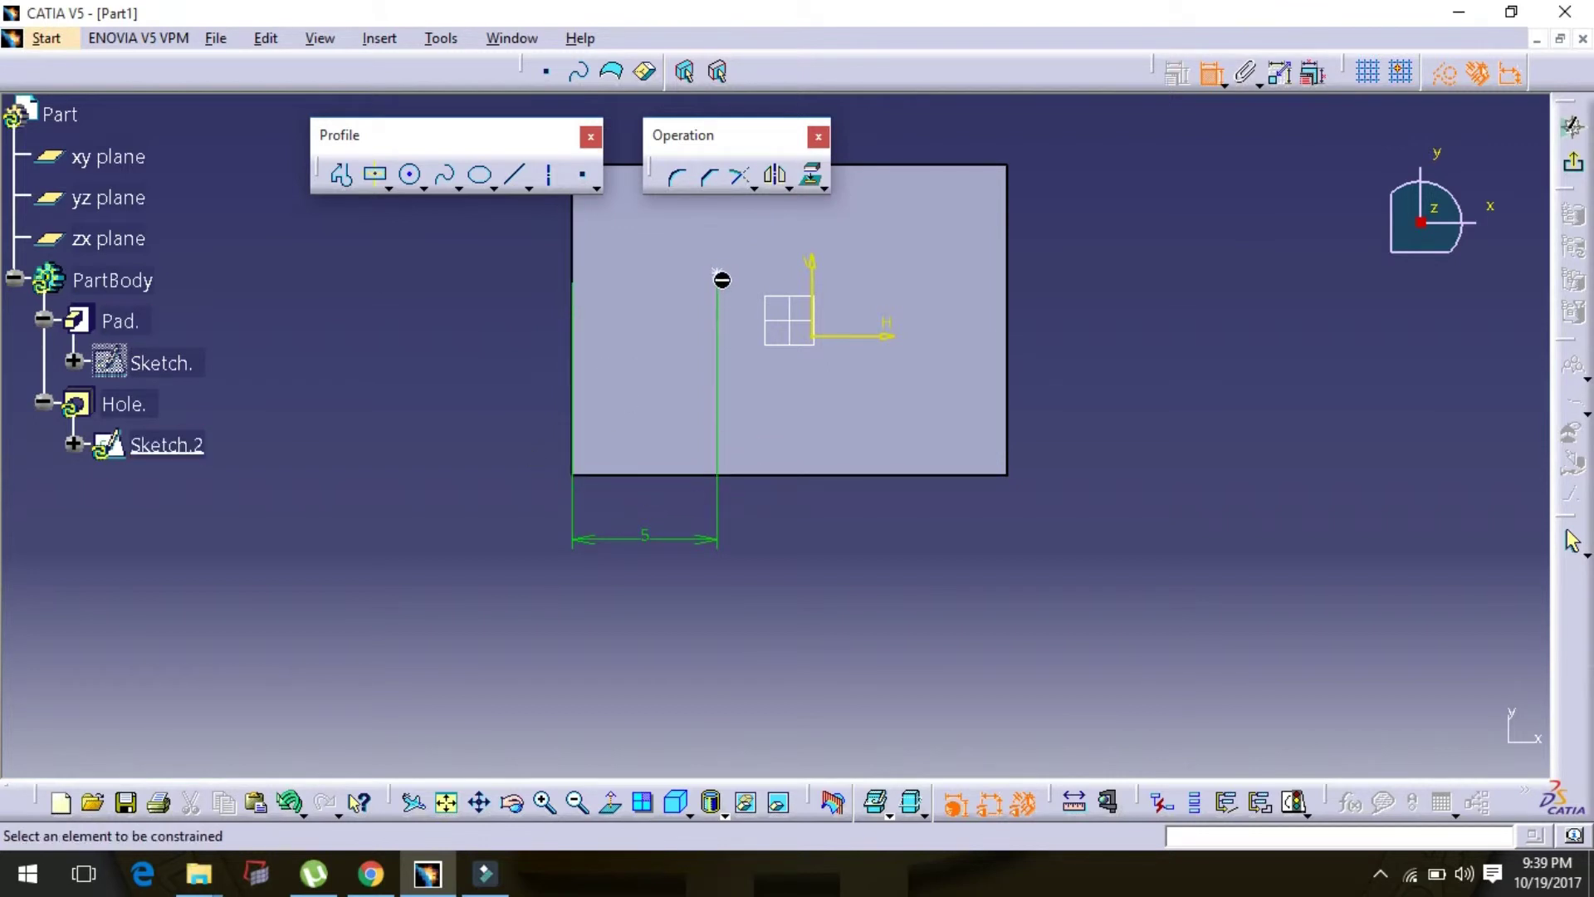
left_click(718, 275)
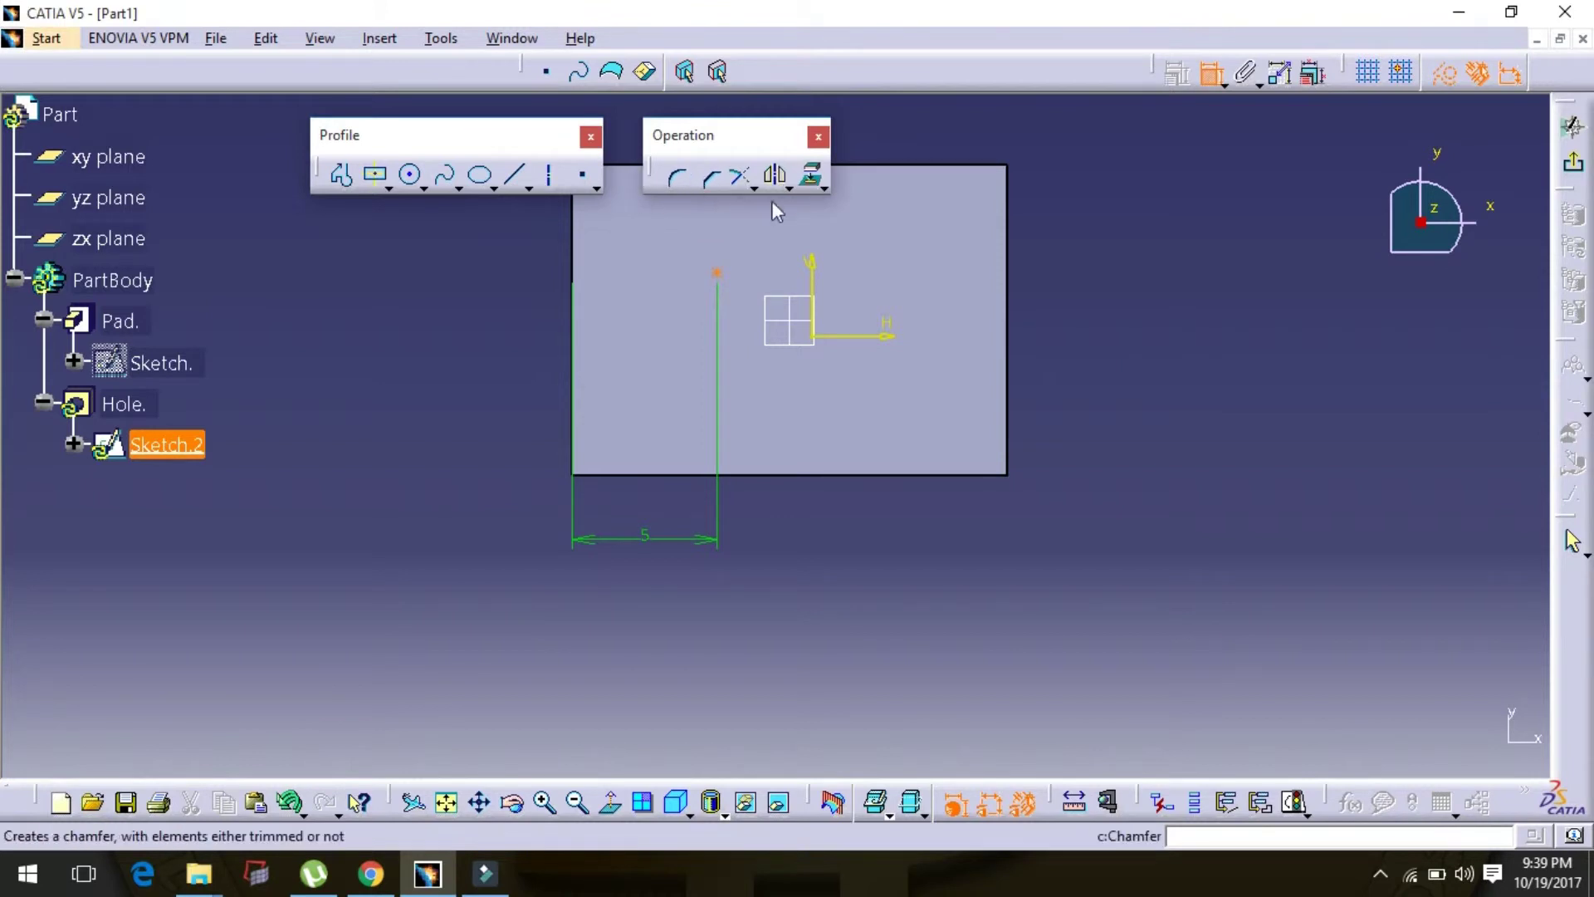
left_click(899, 164)
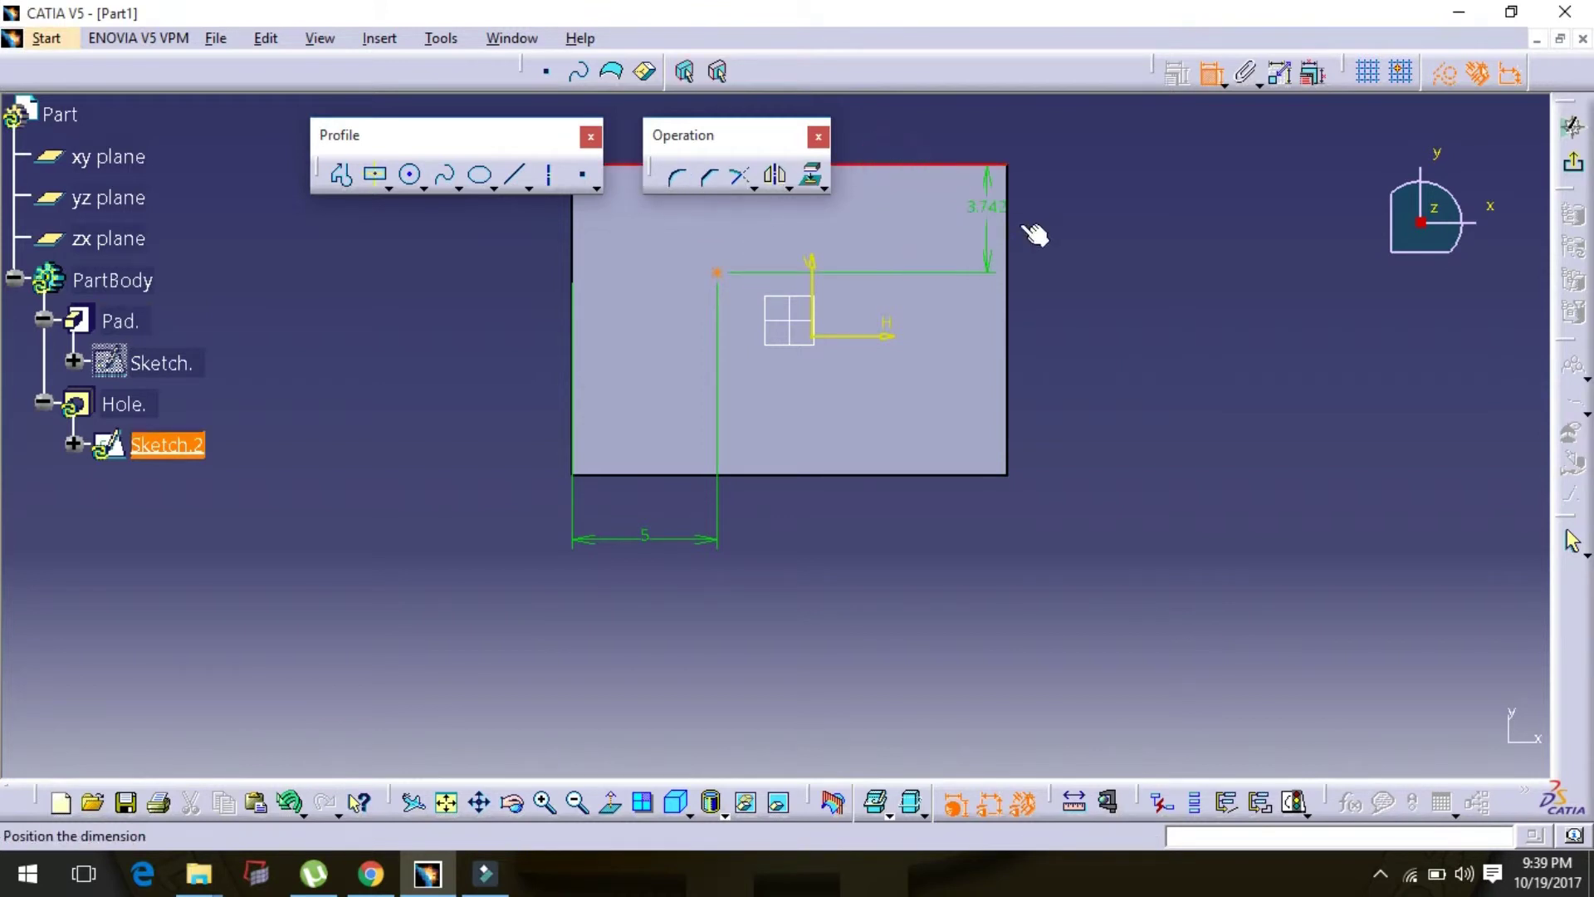
left_click(1110, 226)
double_click(1112, 222)
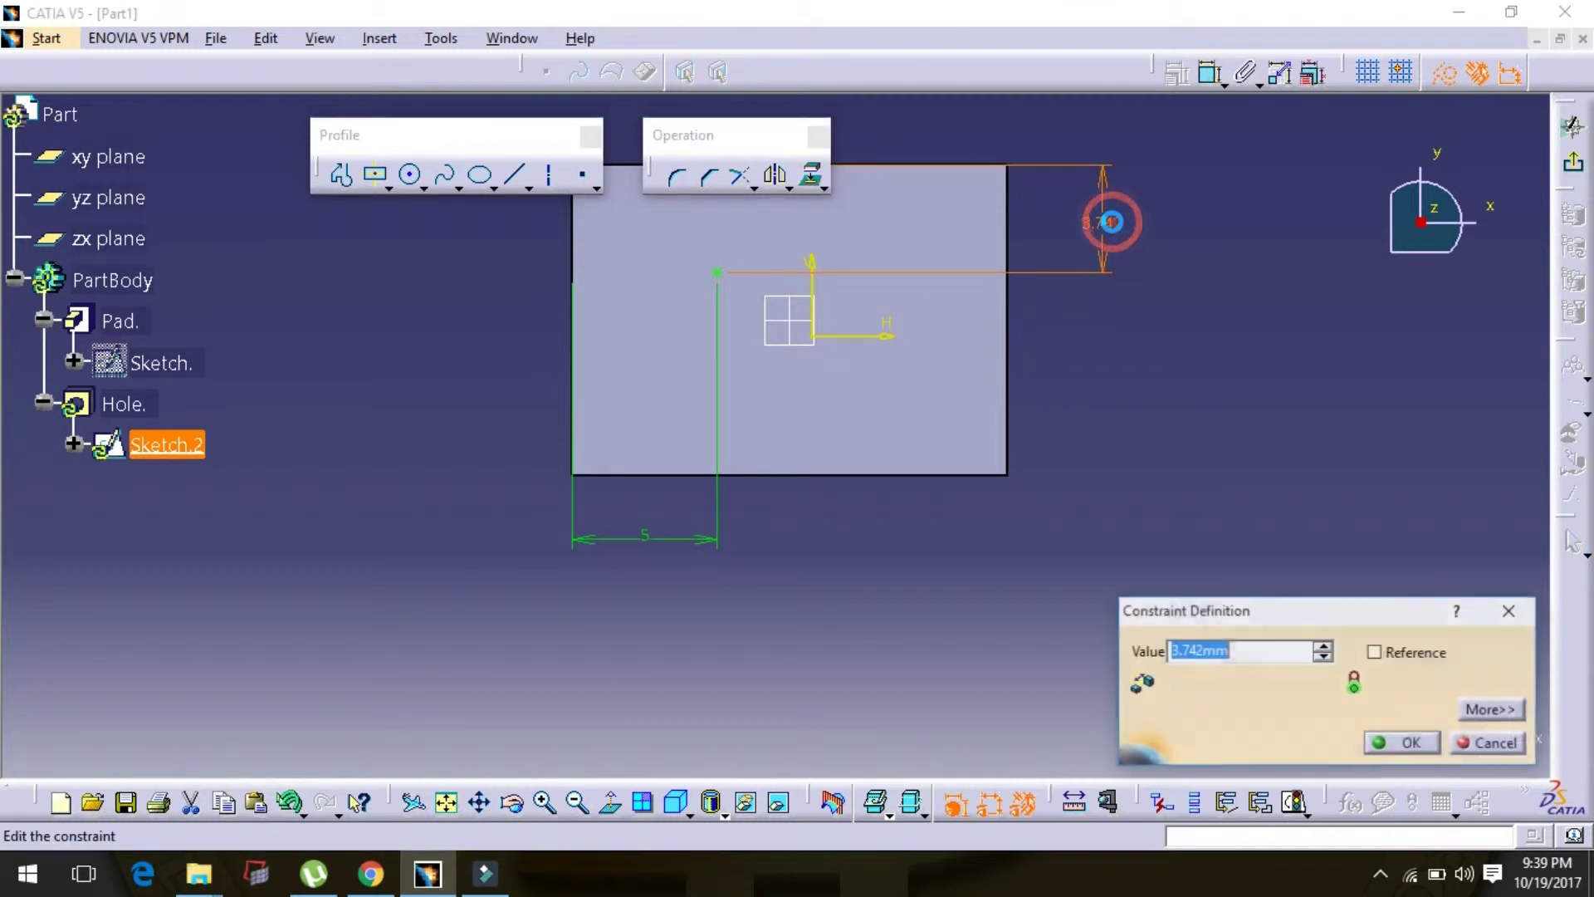
type("1")
key("Return")
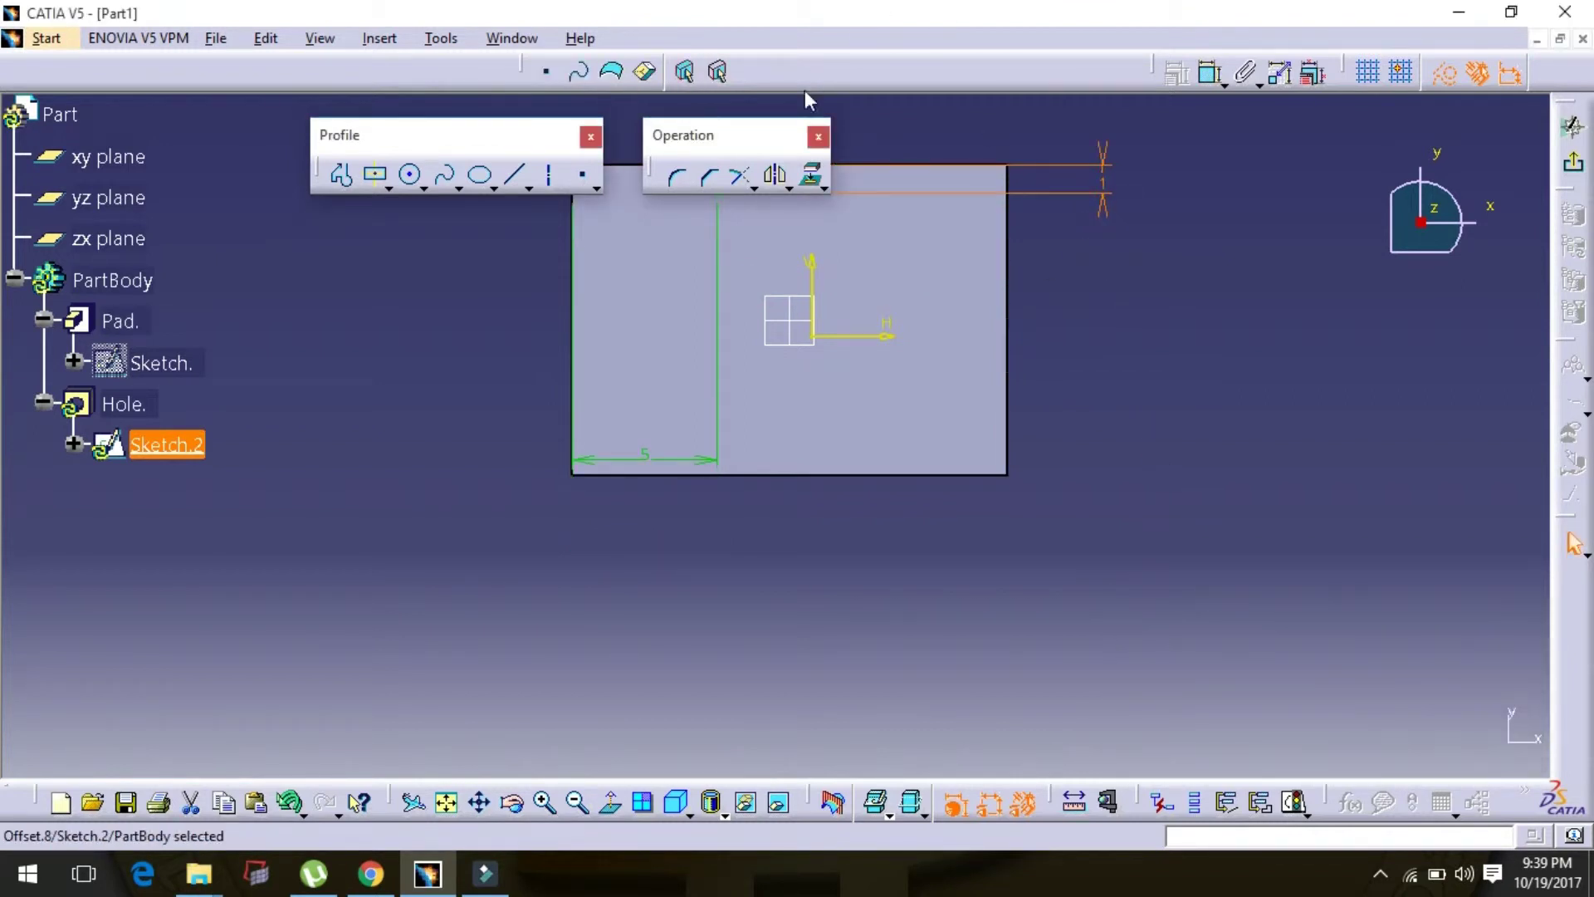
Set the center point's distance from the upper edge to 5 mm and exit the positioning sketch.
left_click_drag(729, 142, 411, 301)
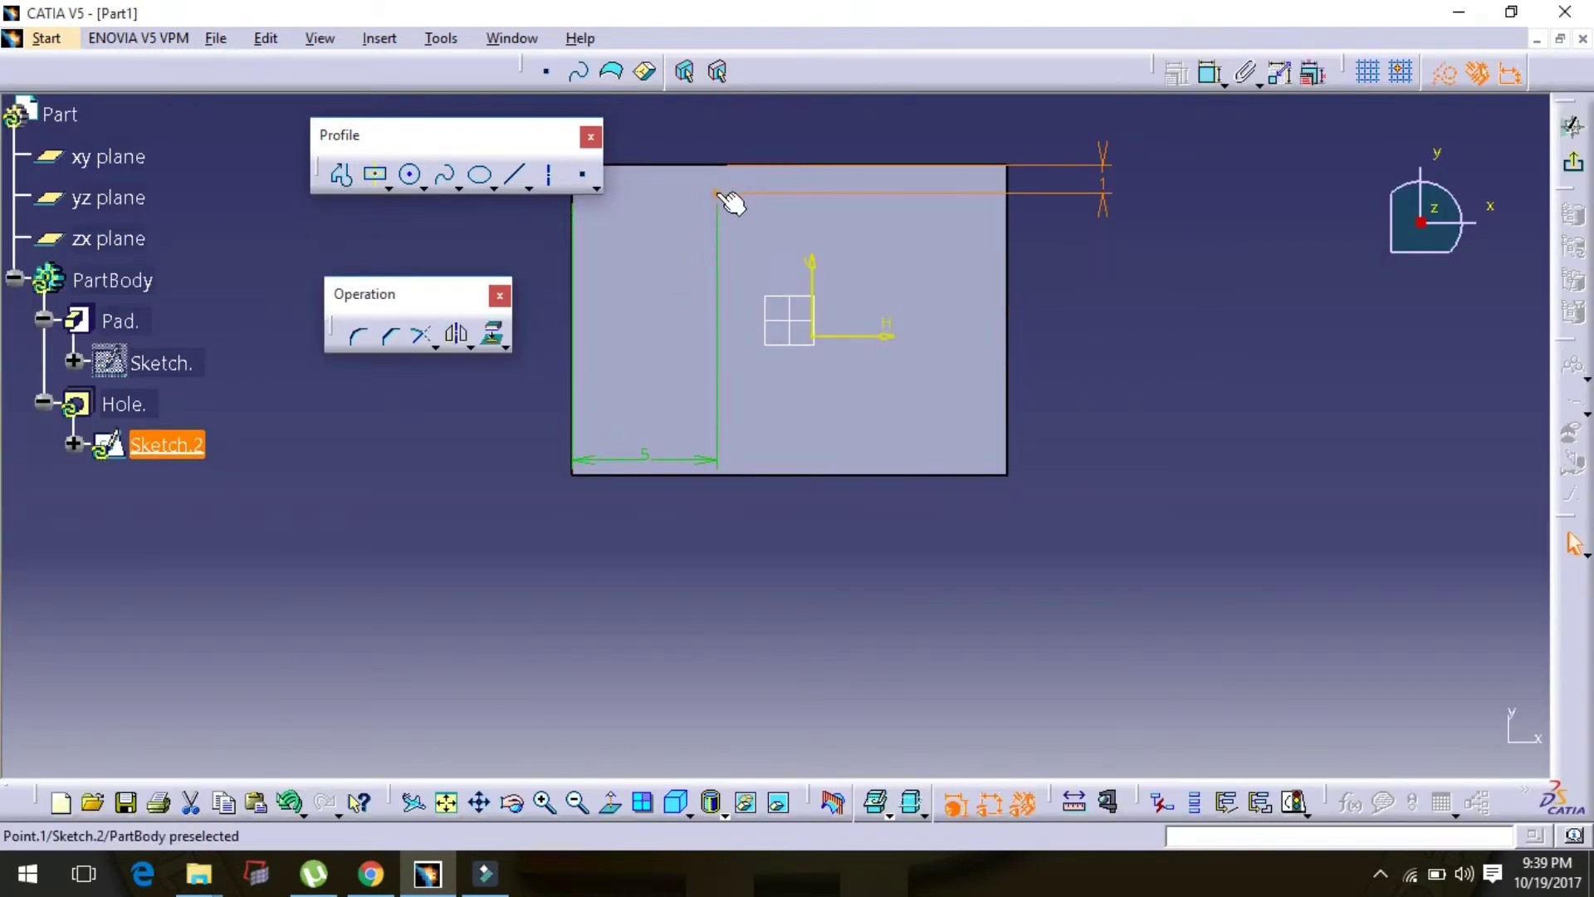
left_click(718, 195)
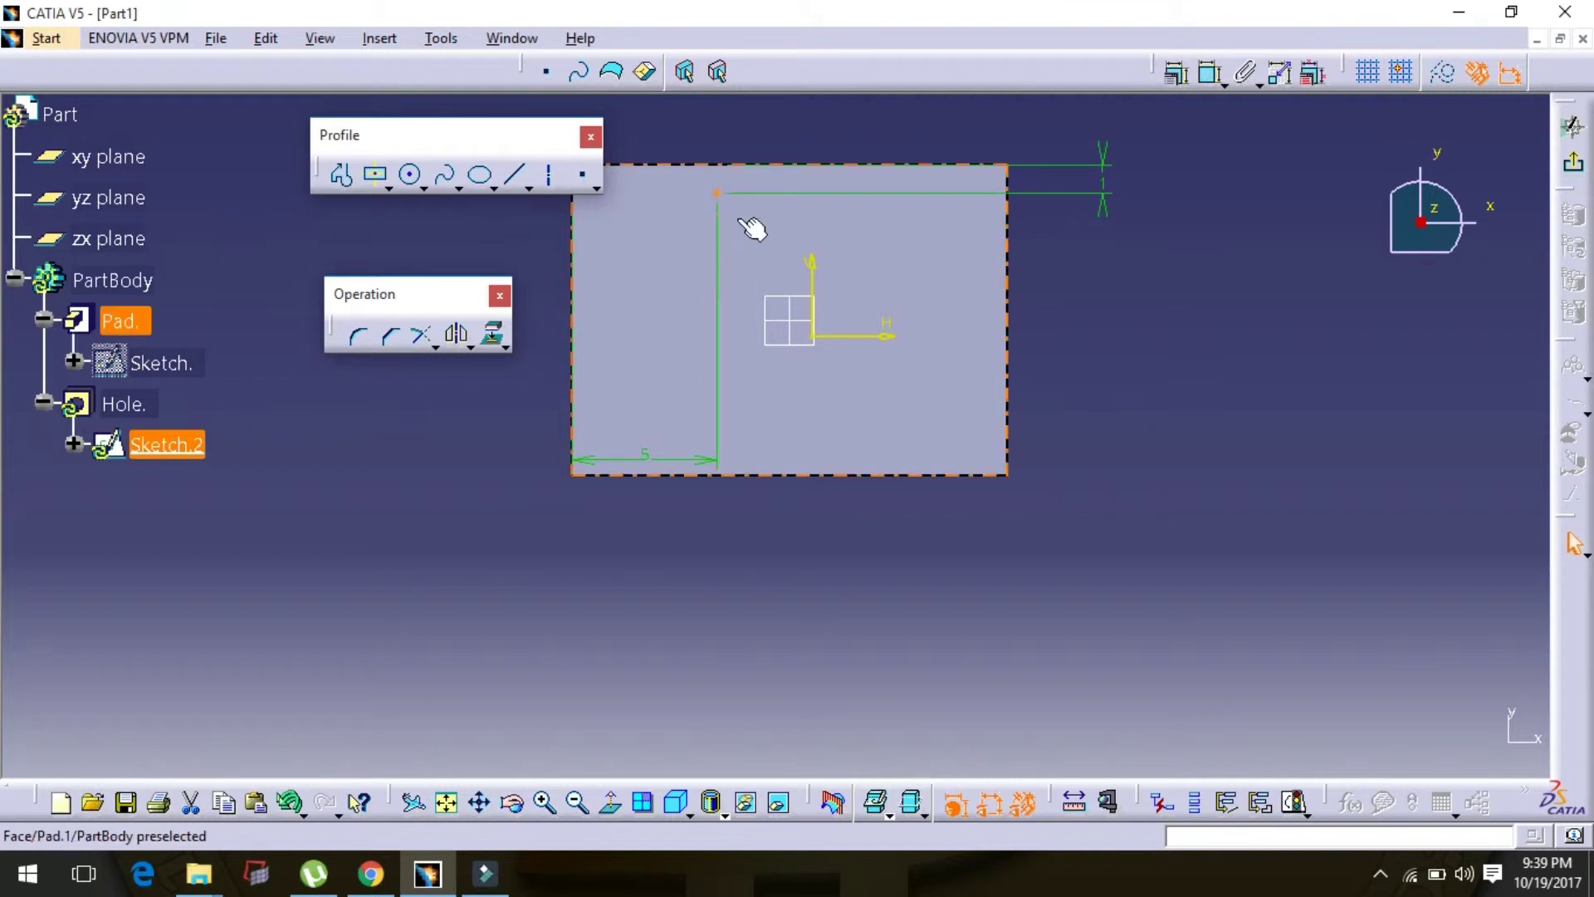
left_click(1107, 181)
left_click(1100, 181)
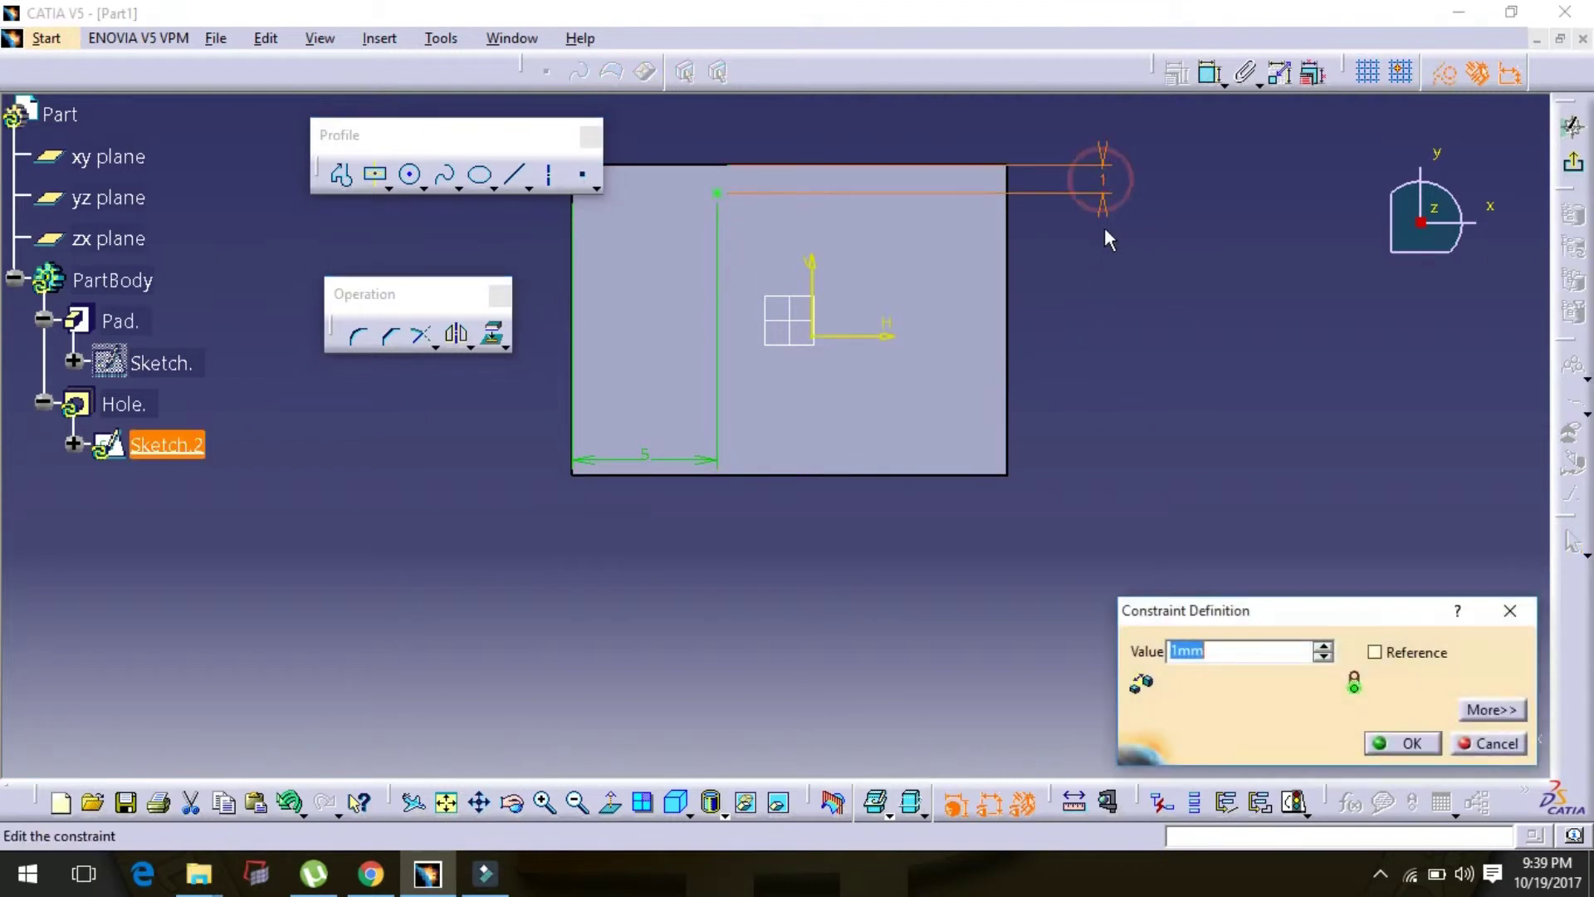
type("5")
key("Return")
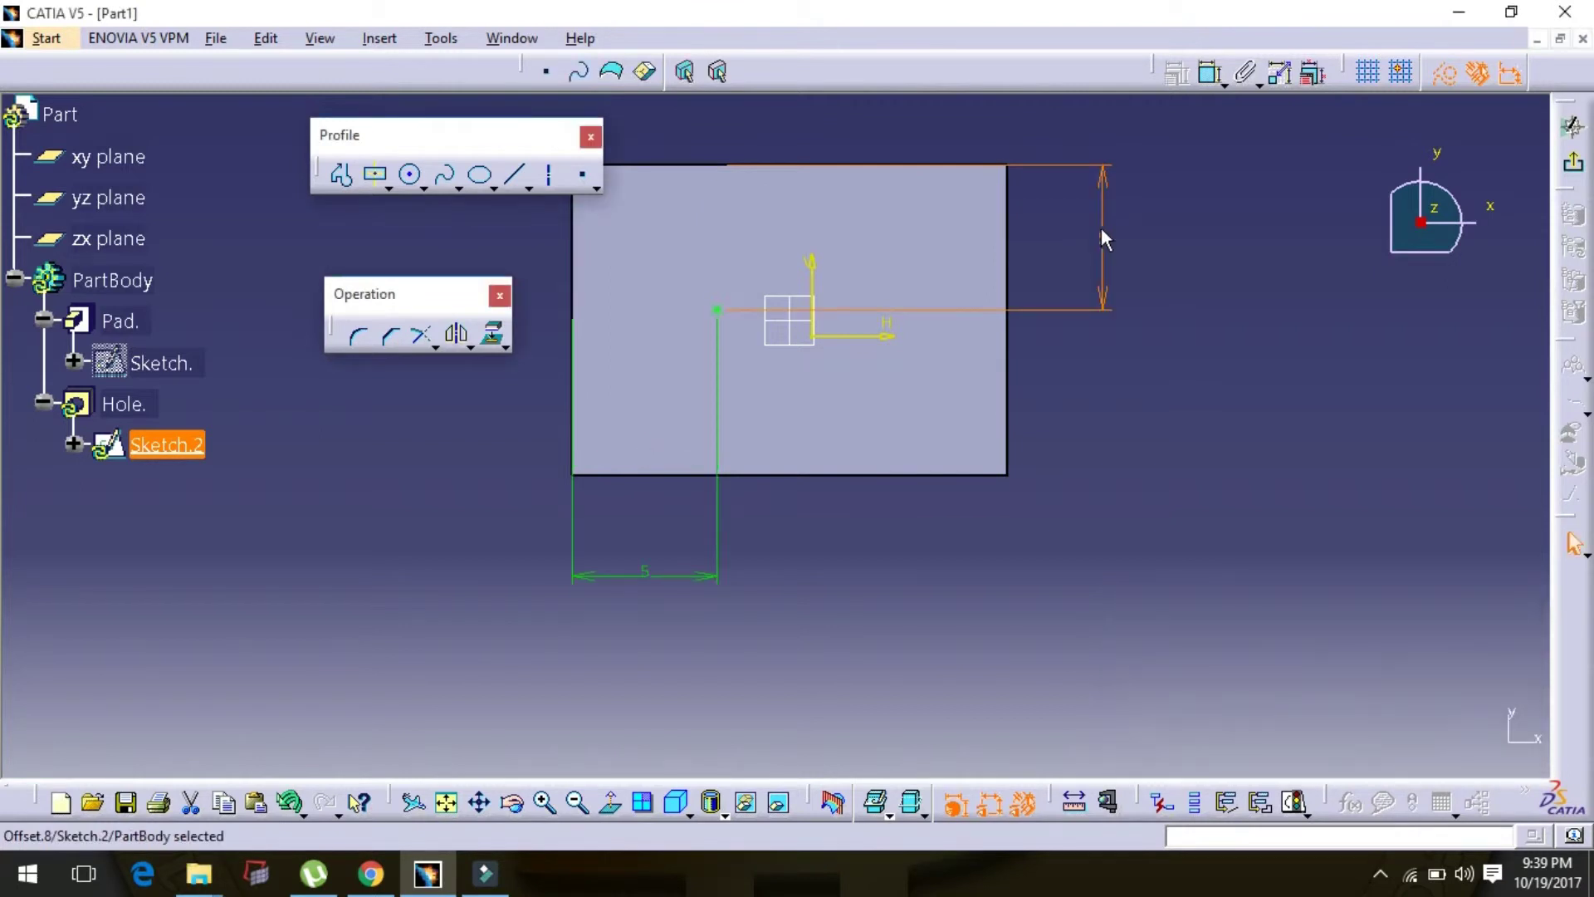
left_click(1573, 162)
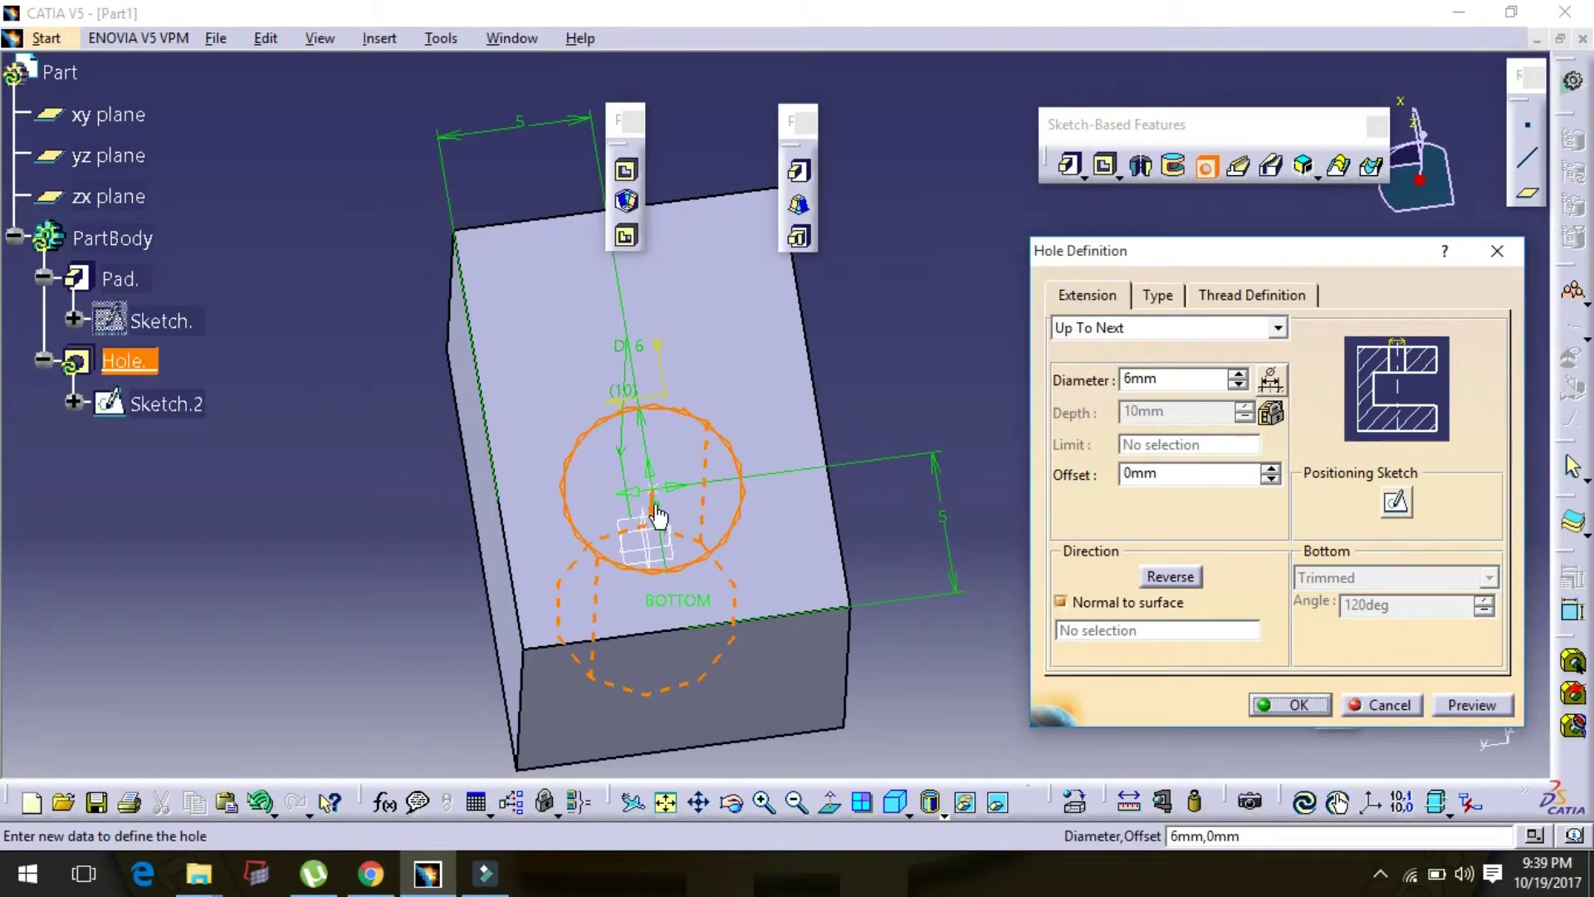
Reduce the hole's diameter to 2 mm, preview it and apply the hole.
left_click(1237, 385)
left_click(1237, 384)
left_click(1236, 384)
left_click(1236, 385)
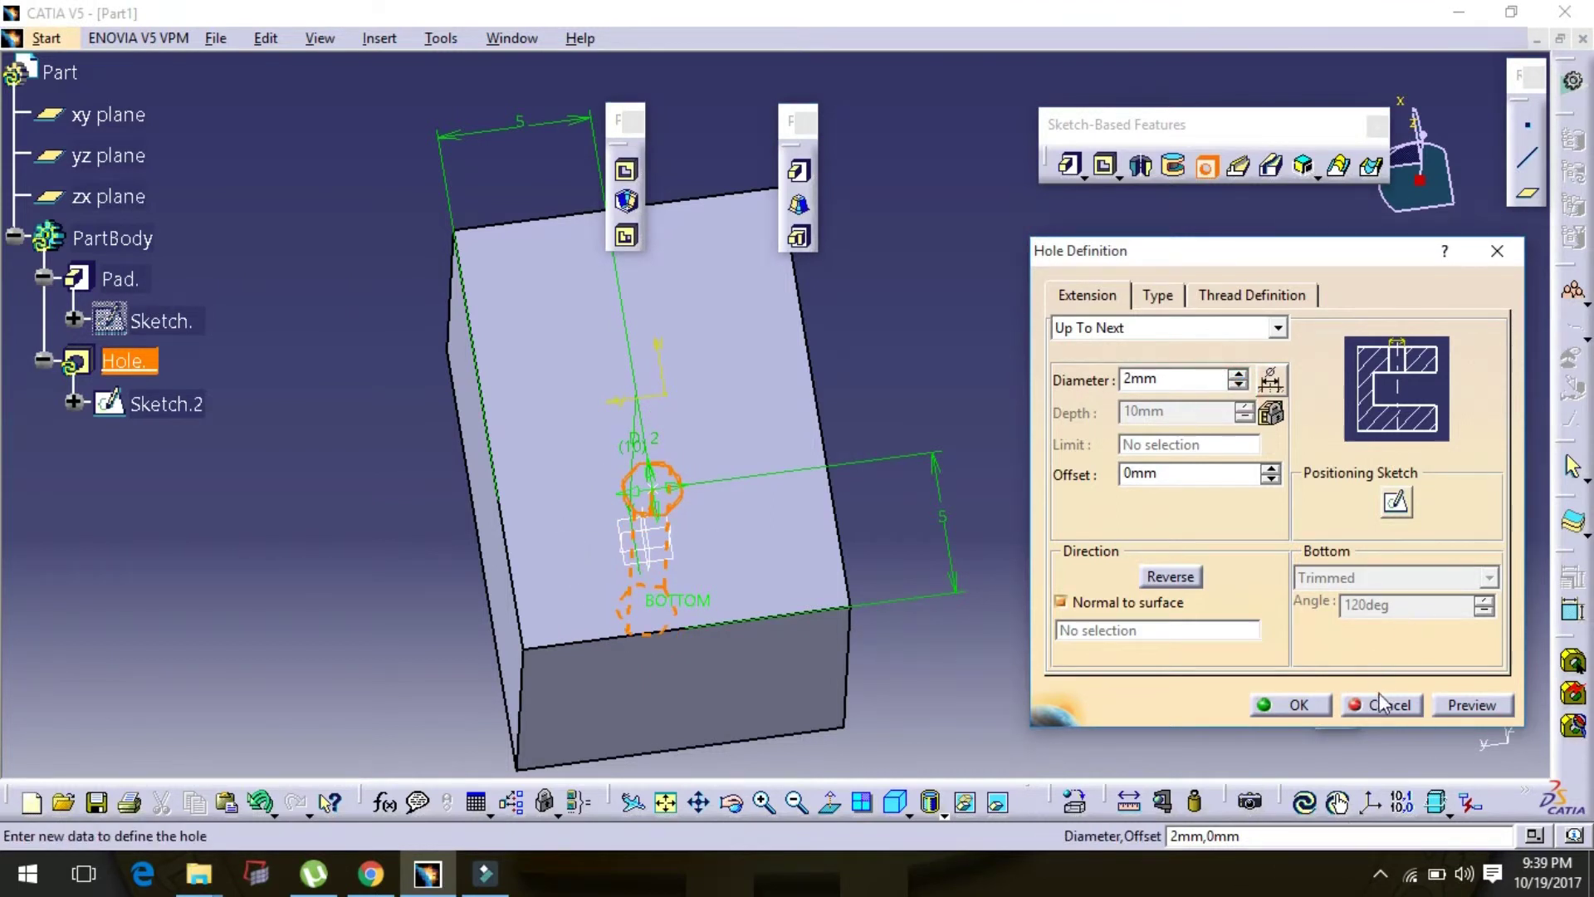
left_click(1469, 705)
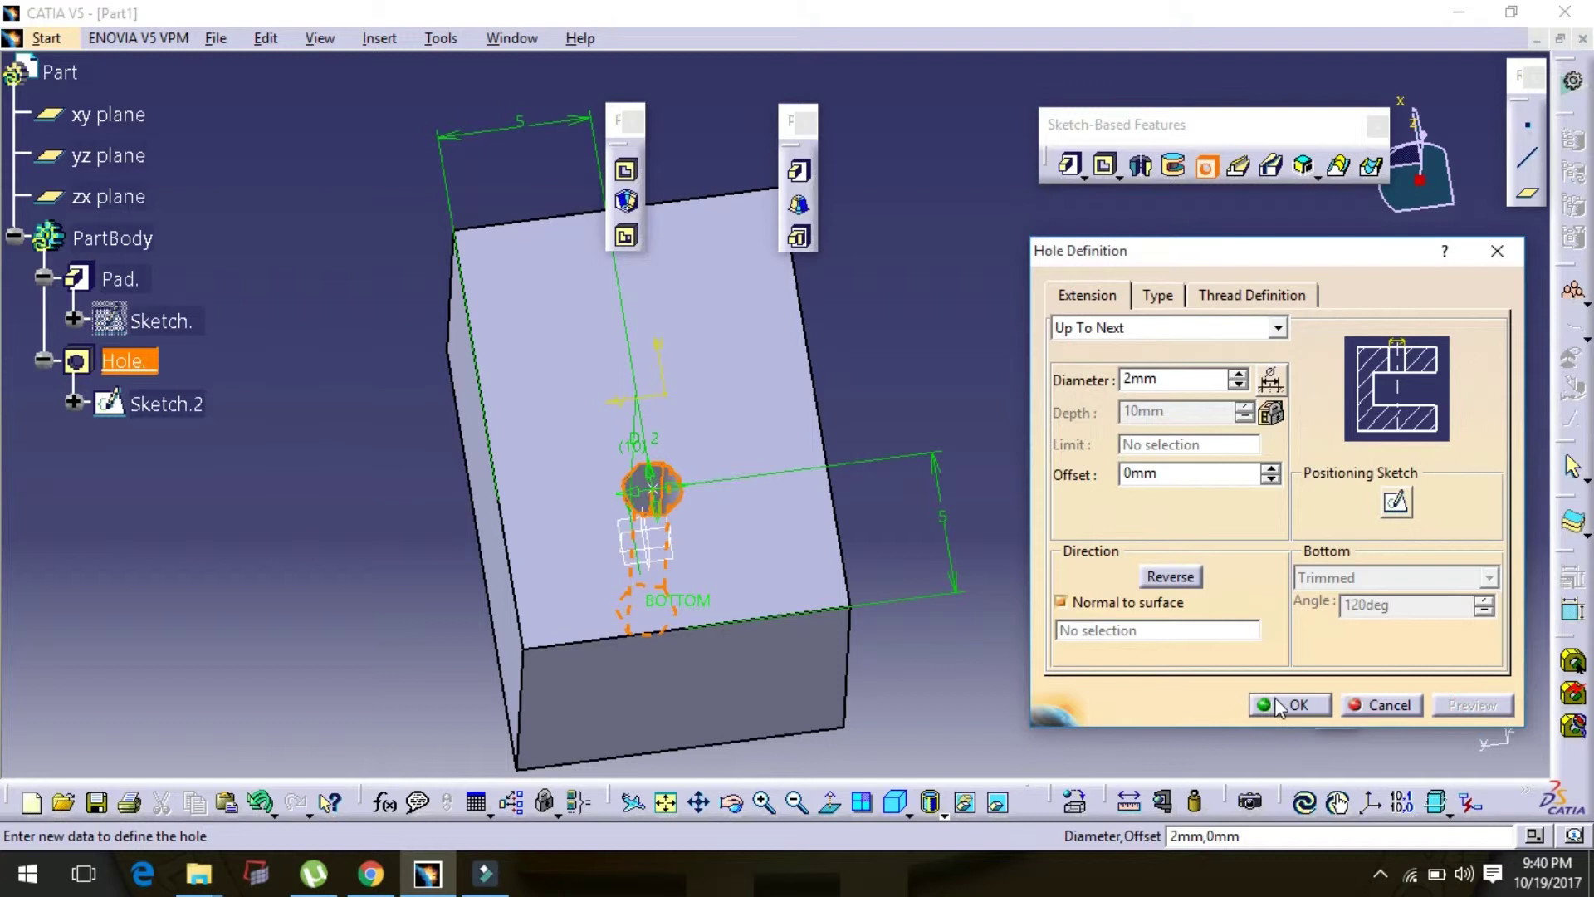
left_click(1289, 705)
Reopen the definition of the 2 mm hole and change its type to Tapered.
middle_click_drag(936, 434, 1038, 345)
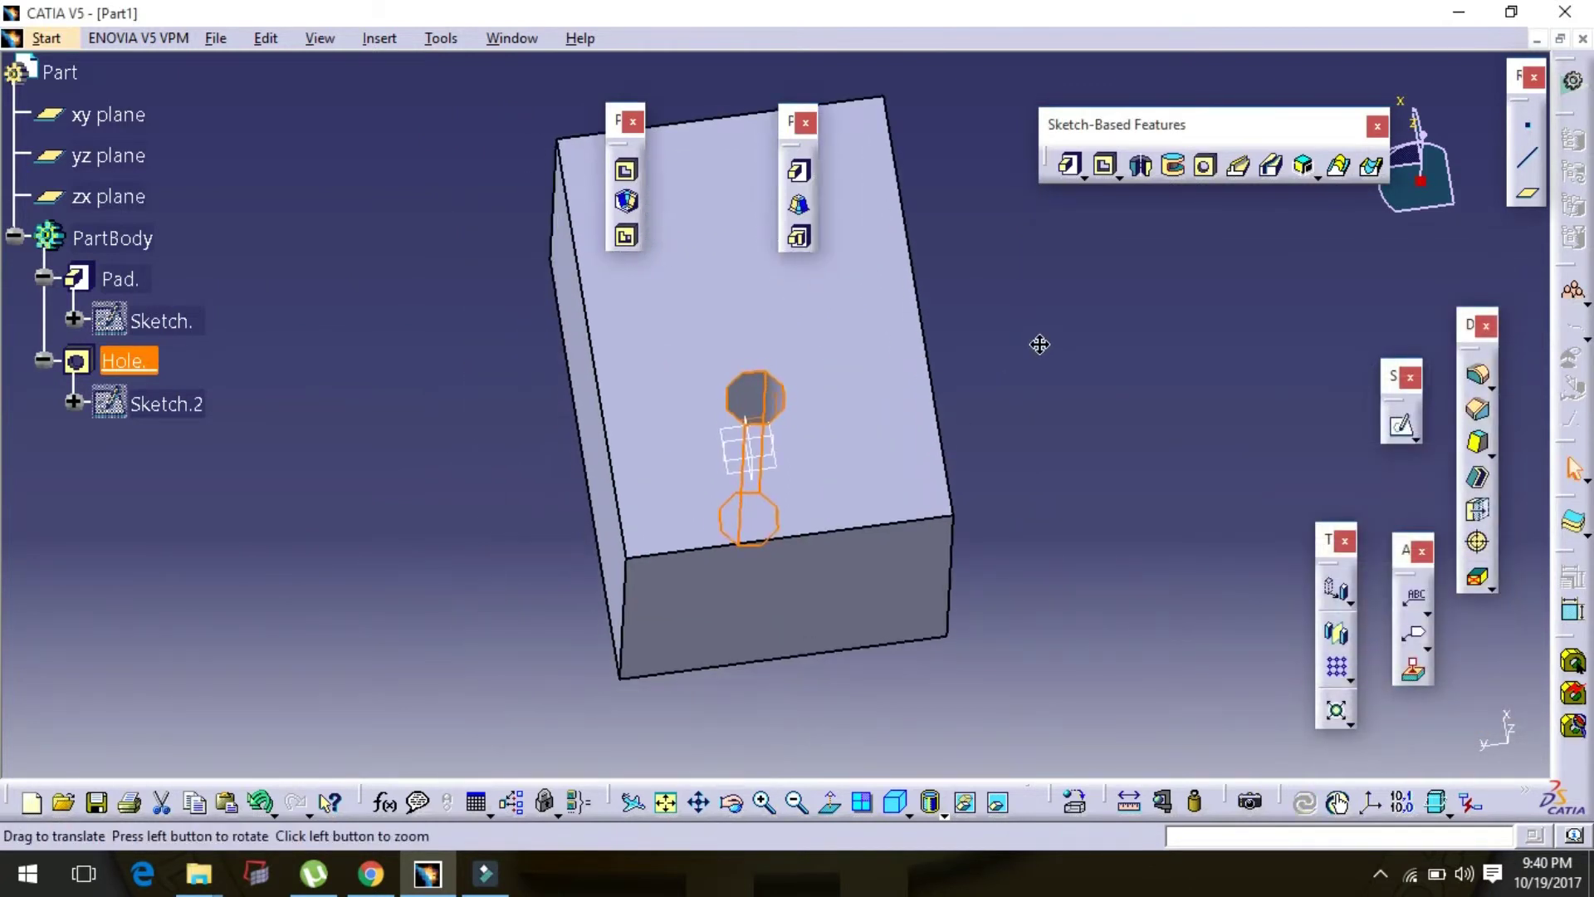
left_click(734, 802)
left_click_drag(923, 469, 907, 516)
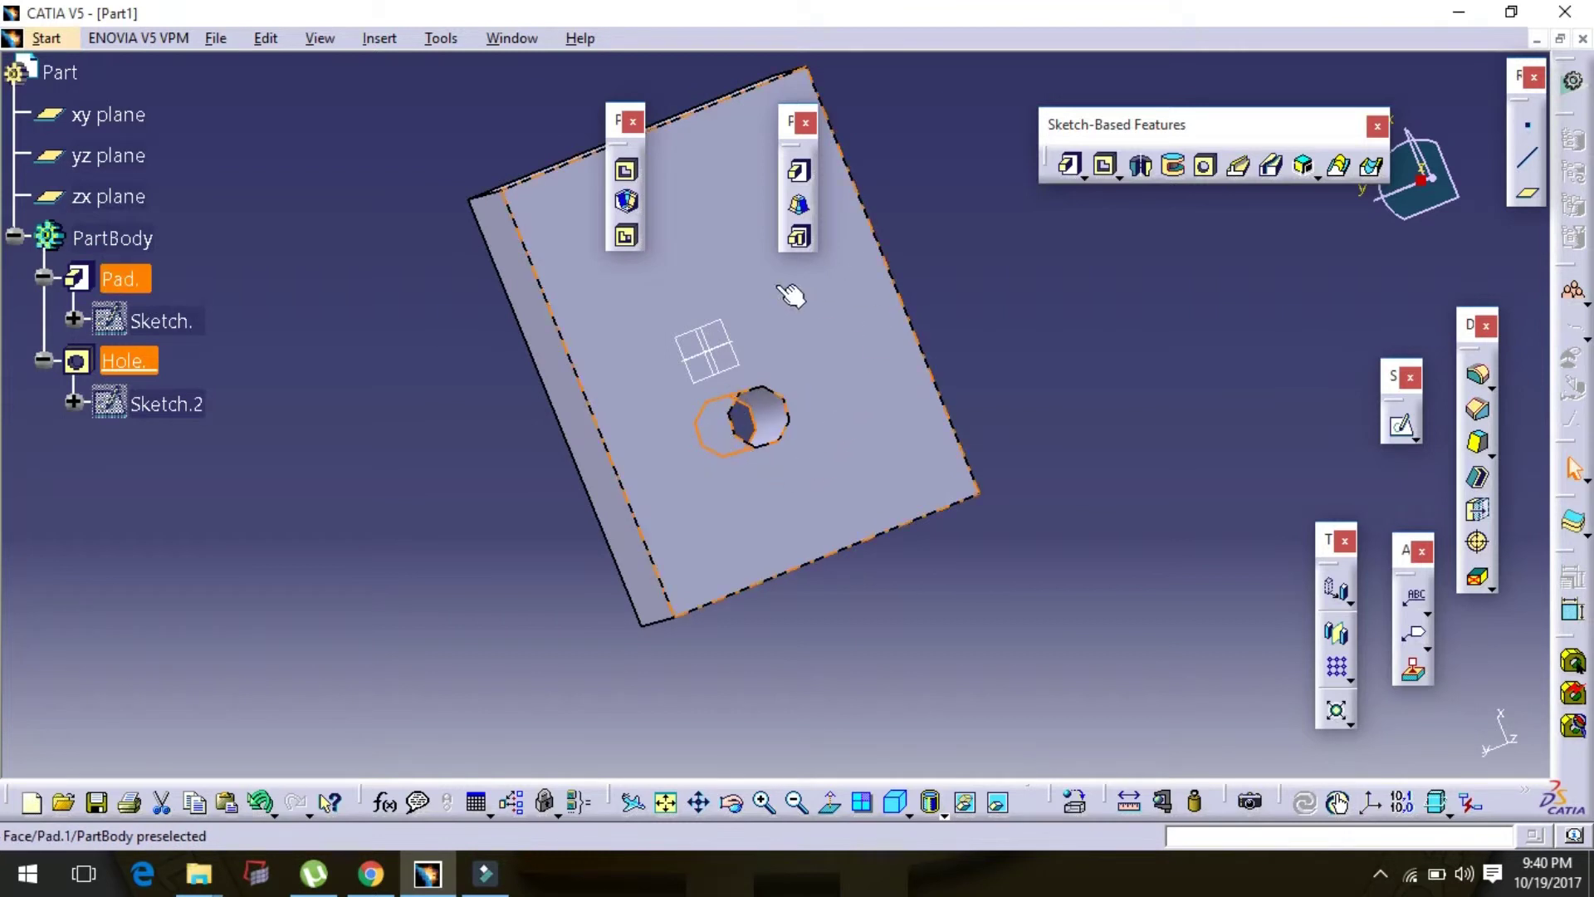
double_click(146, 372)
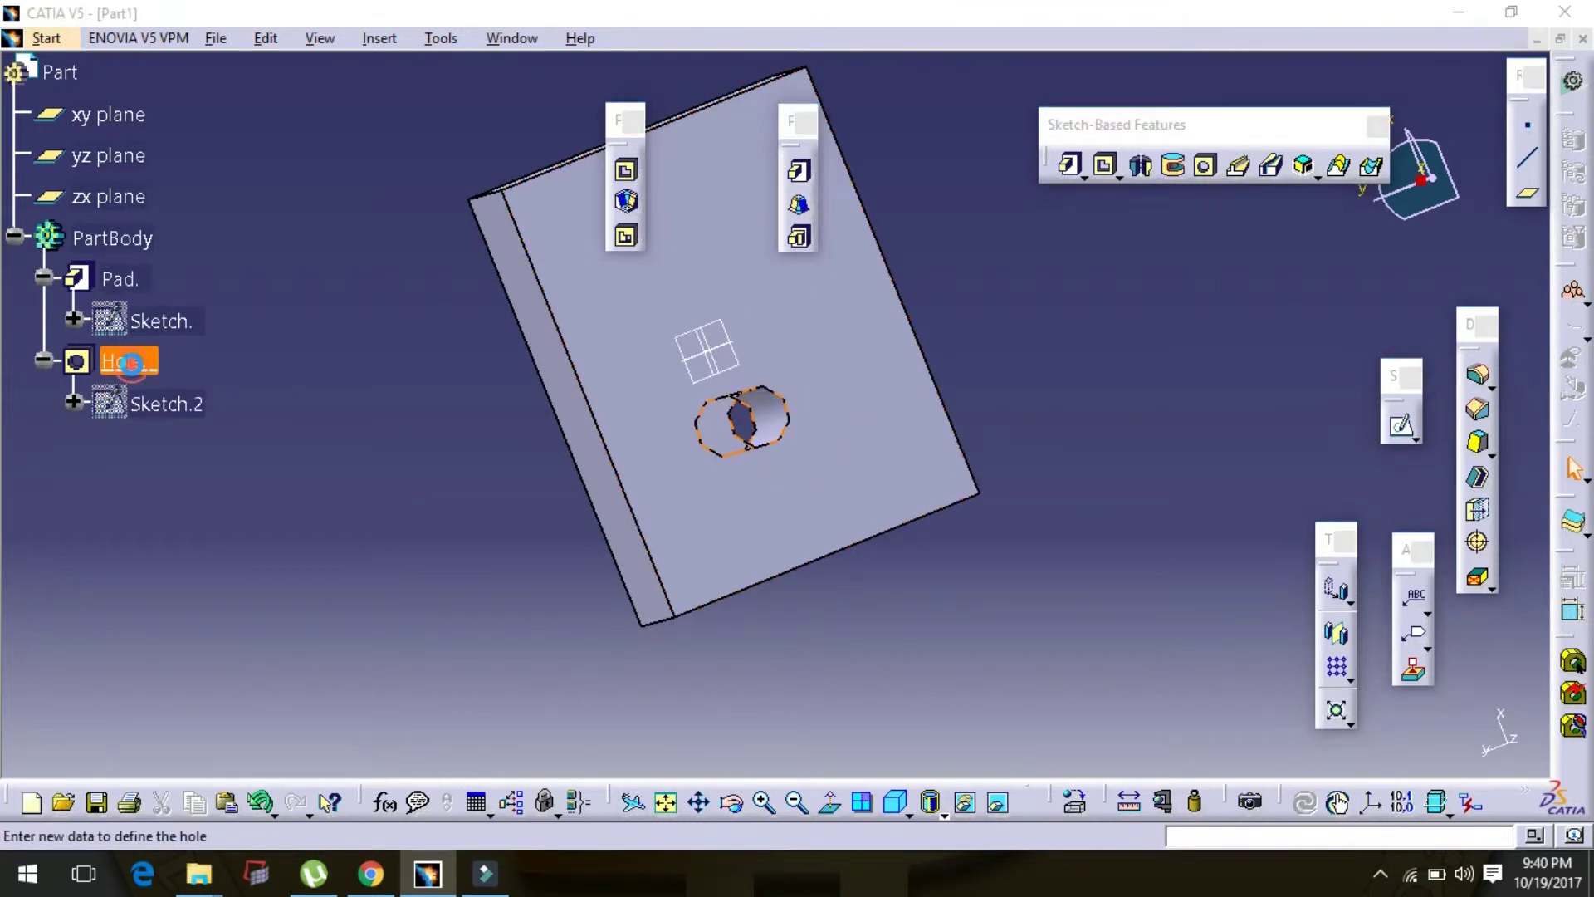
left_click_drag(1361, 251, 1340, 214)
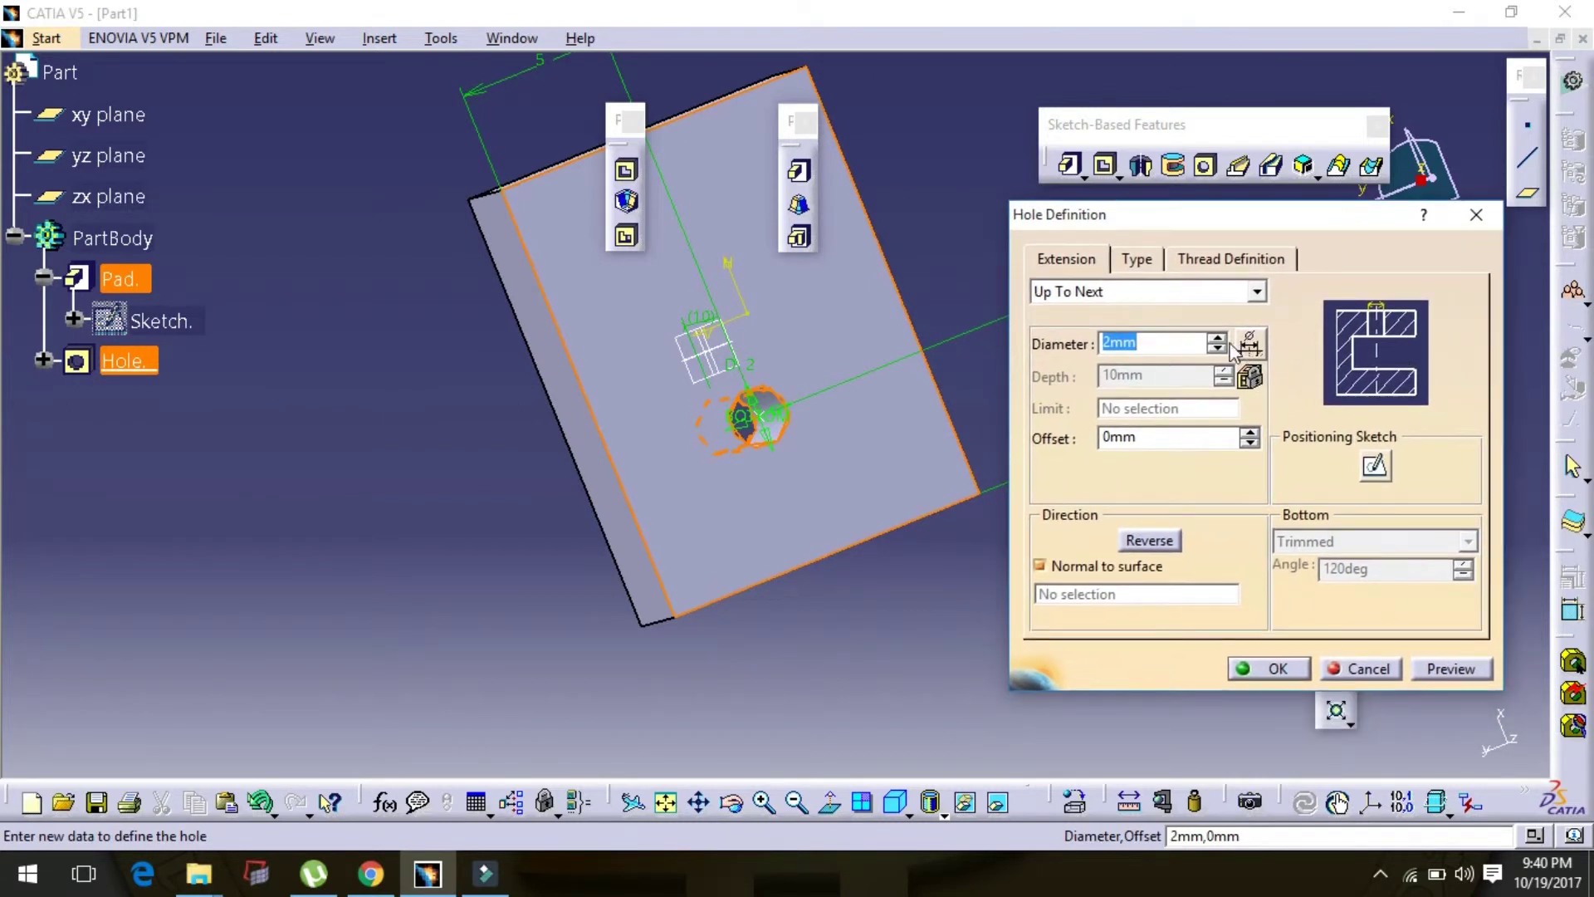
left_click(1142, 261)
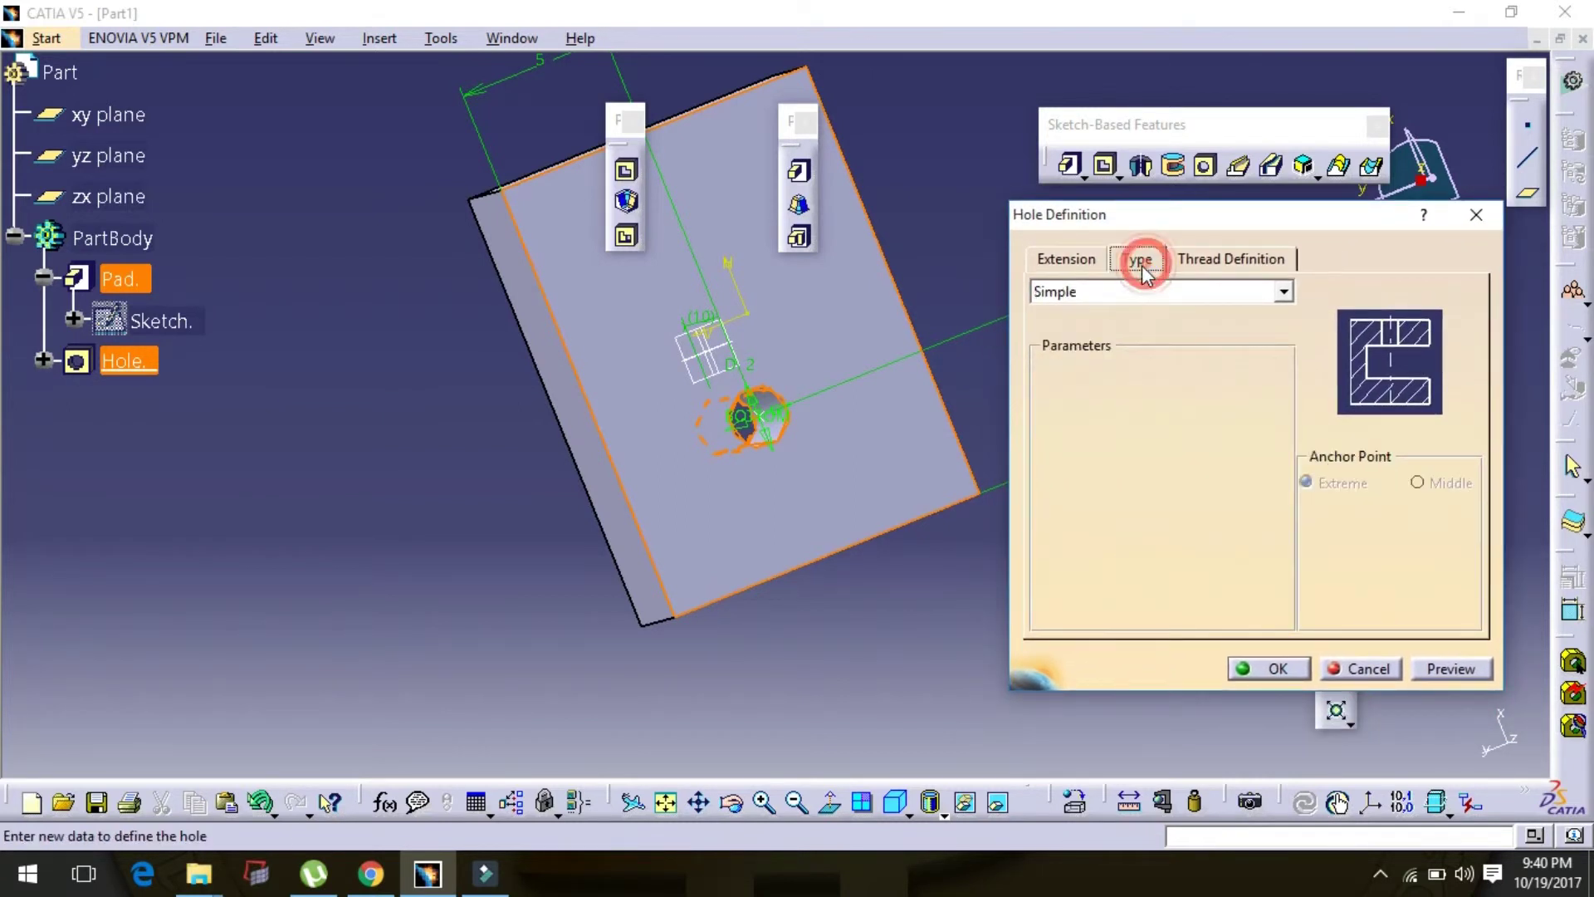
left_click(1285, 293)
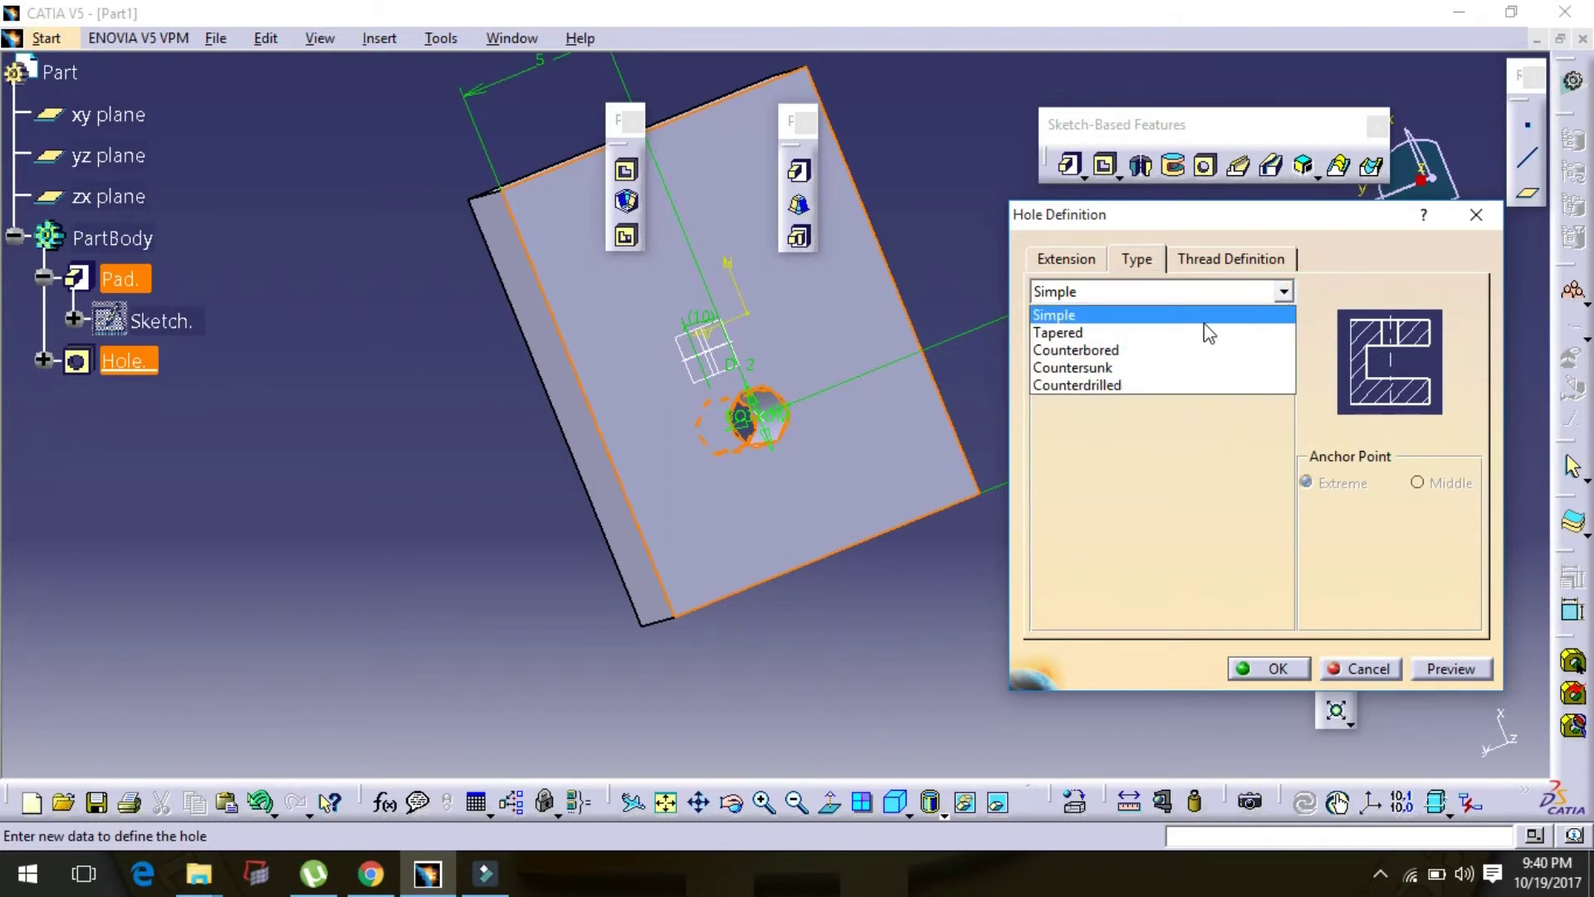
left_click(1141, 331)
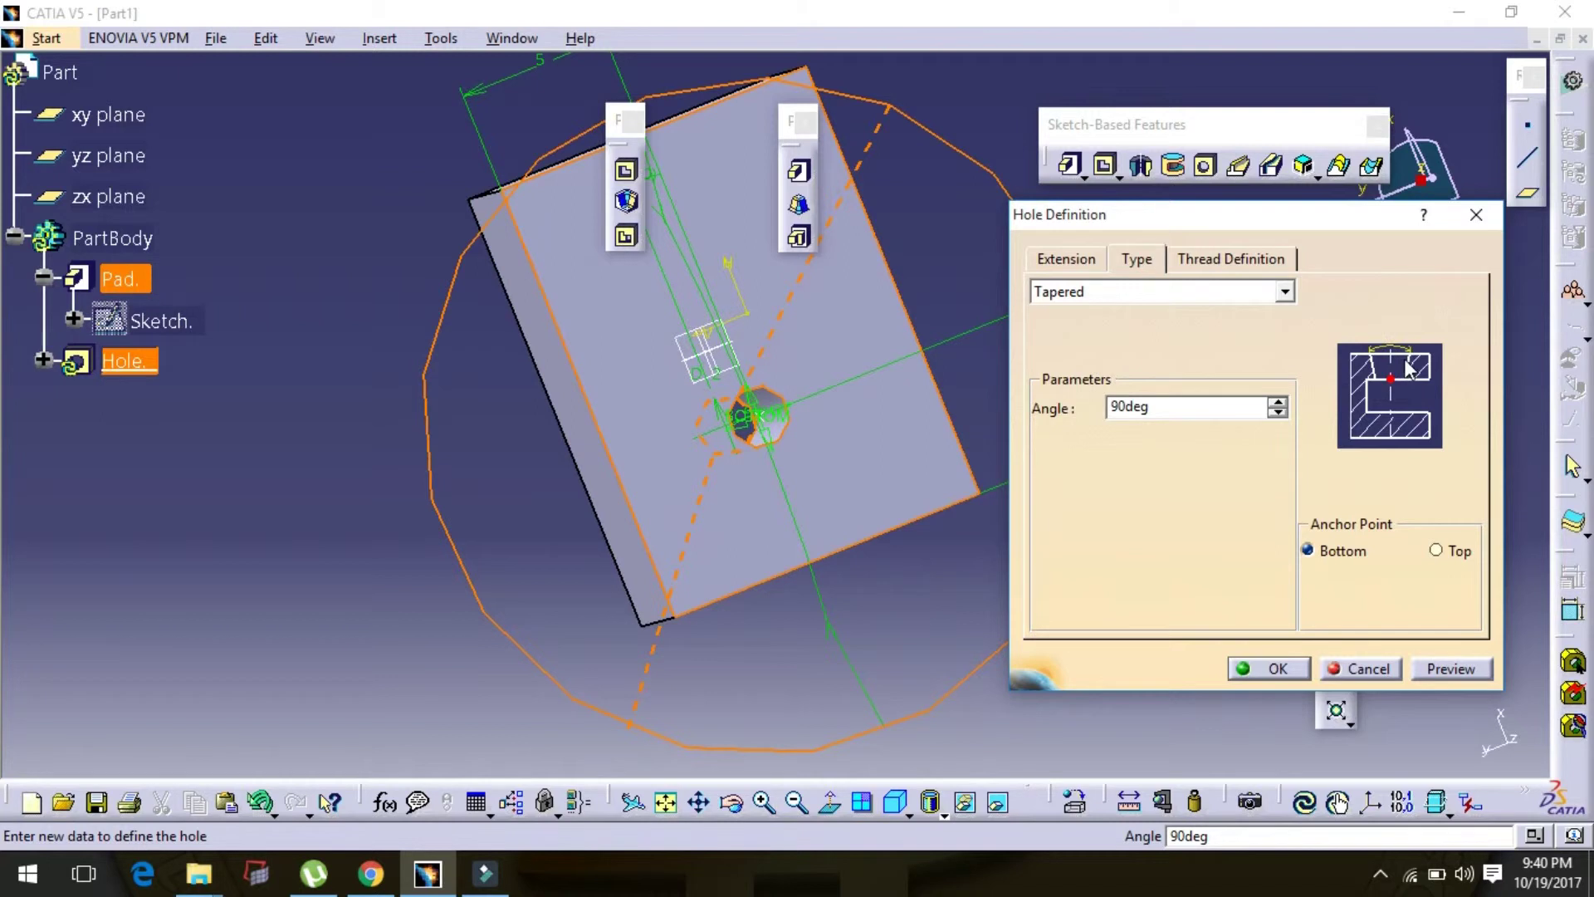
Lower the taper angle to 40 degrees, try the Top anchor point and set it back to Bottom.
left_click(1280, 413)
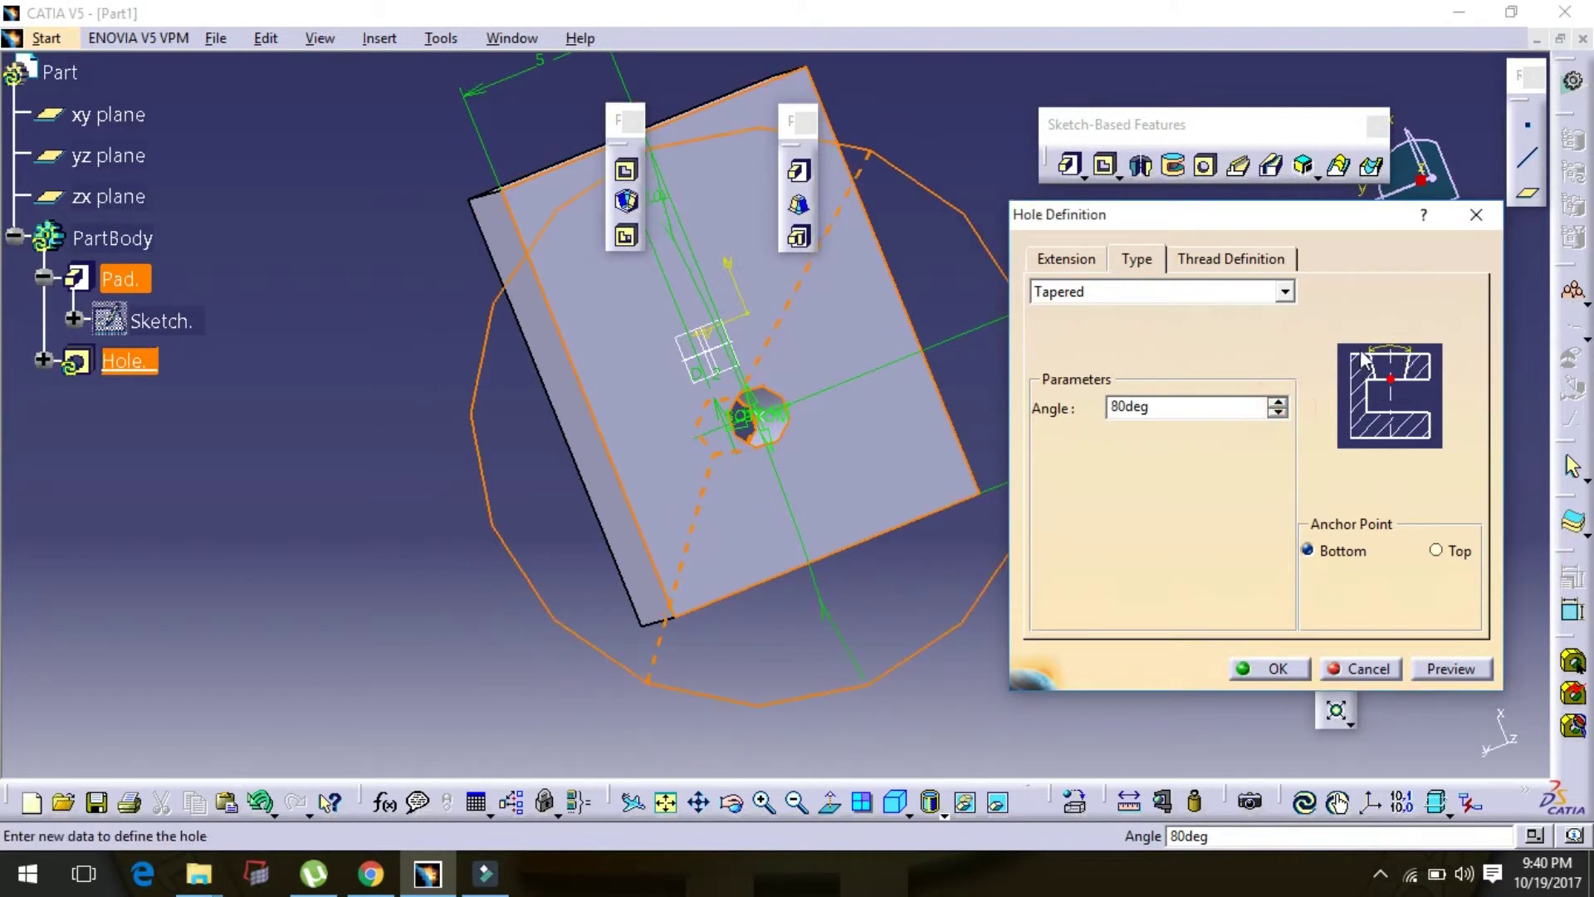
left_click(1277, 413)
left_click(1277, 412)
left_click(1277, 413)
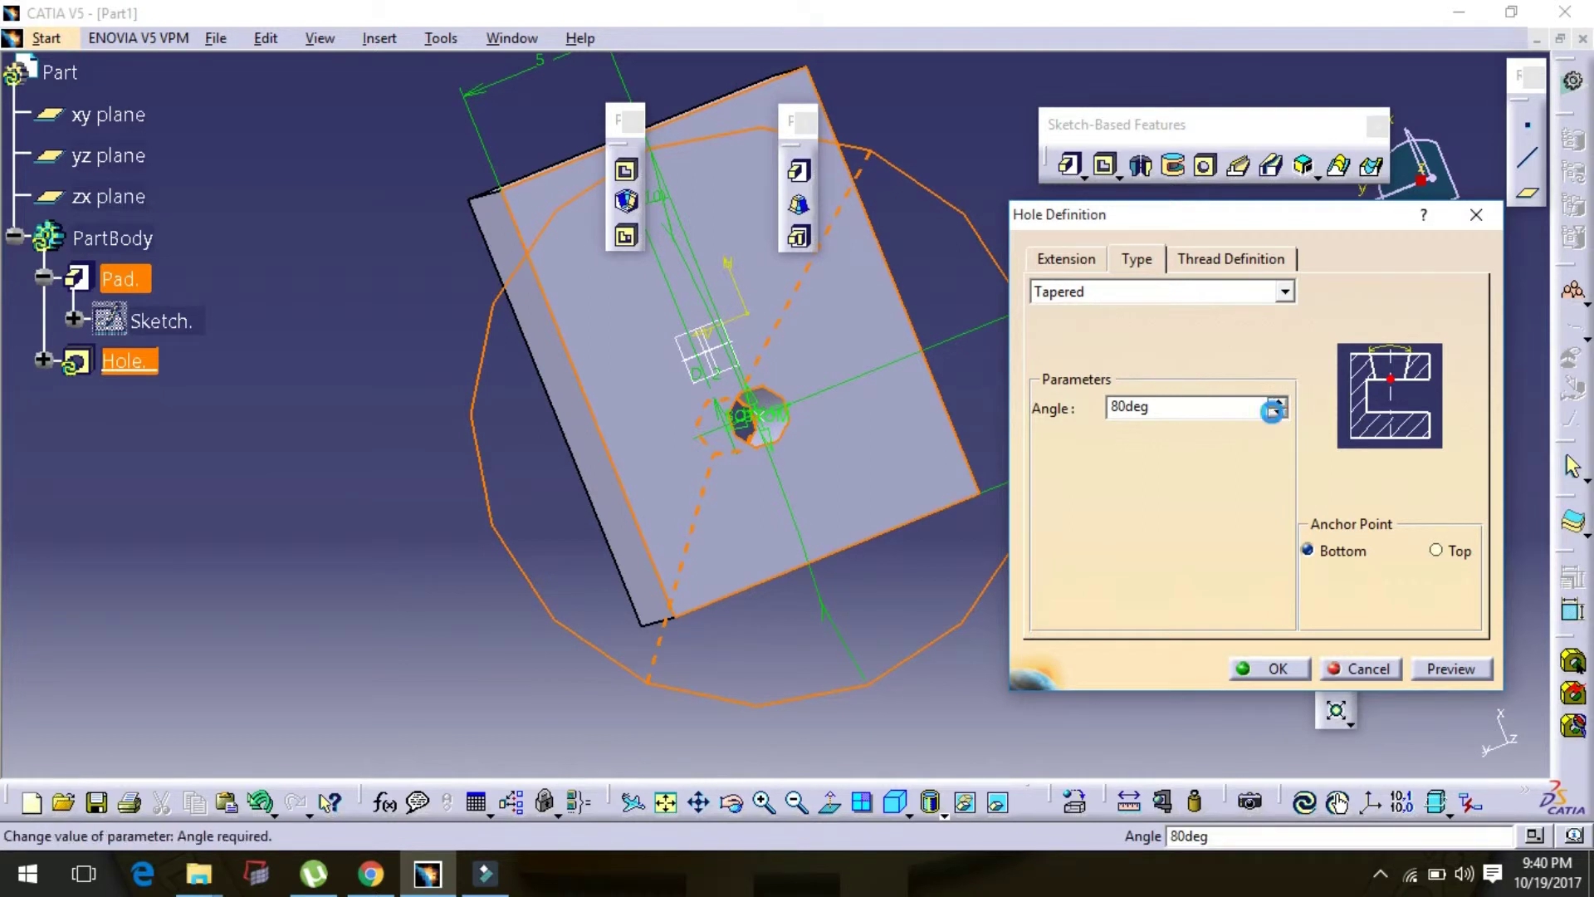
left_click(1277, 413)
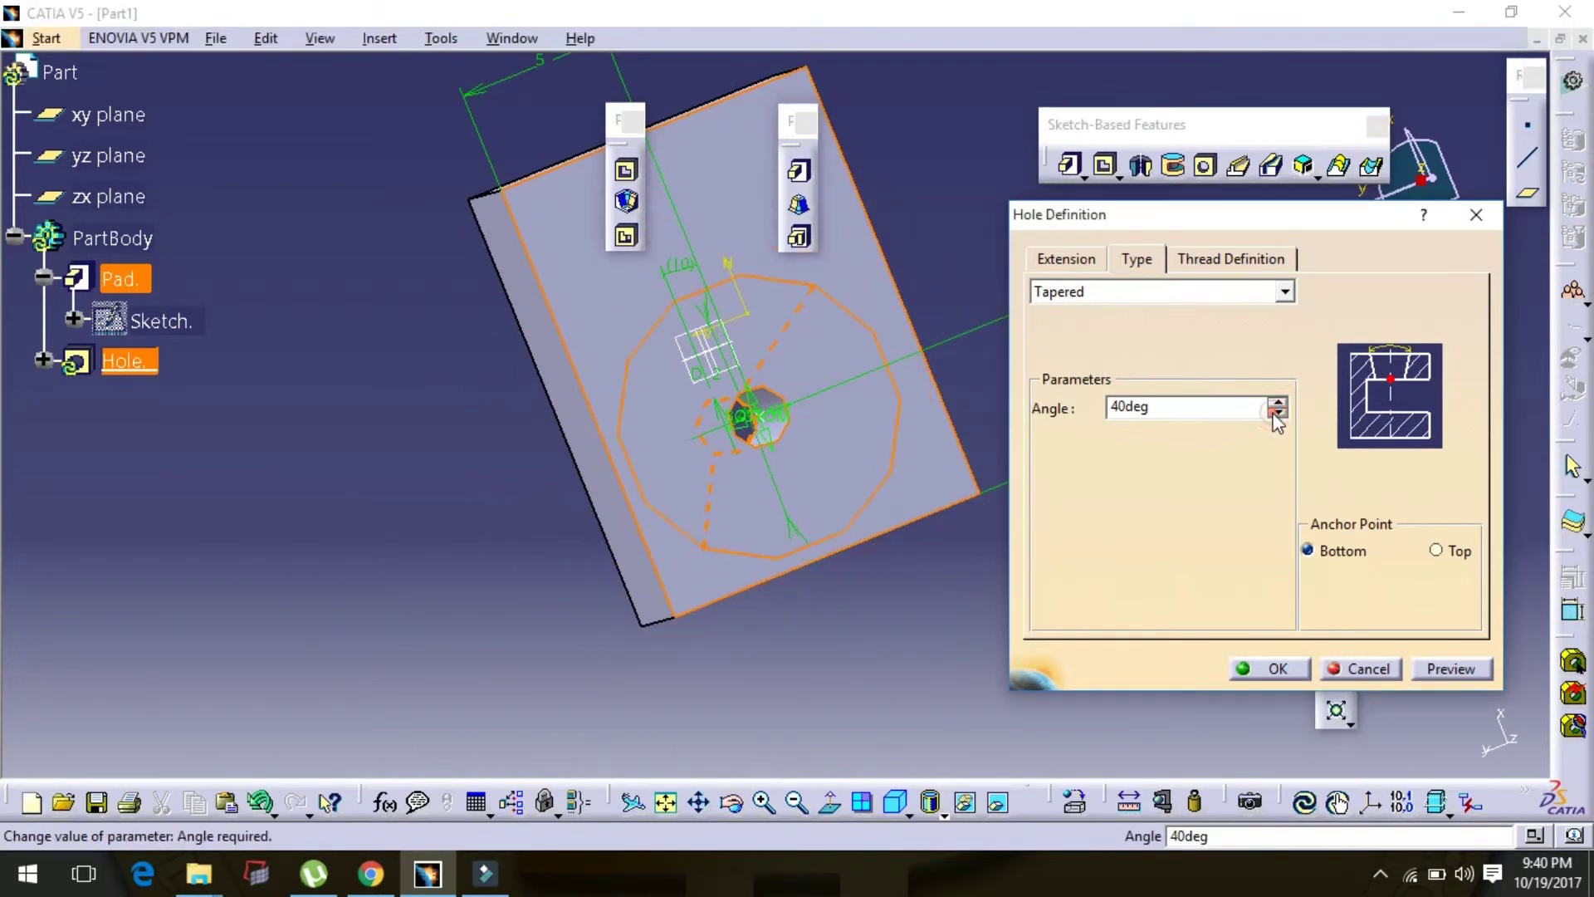
left_click(1437, 551)
left_click(1307, 549)
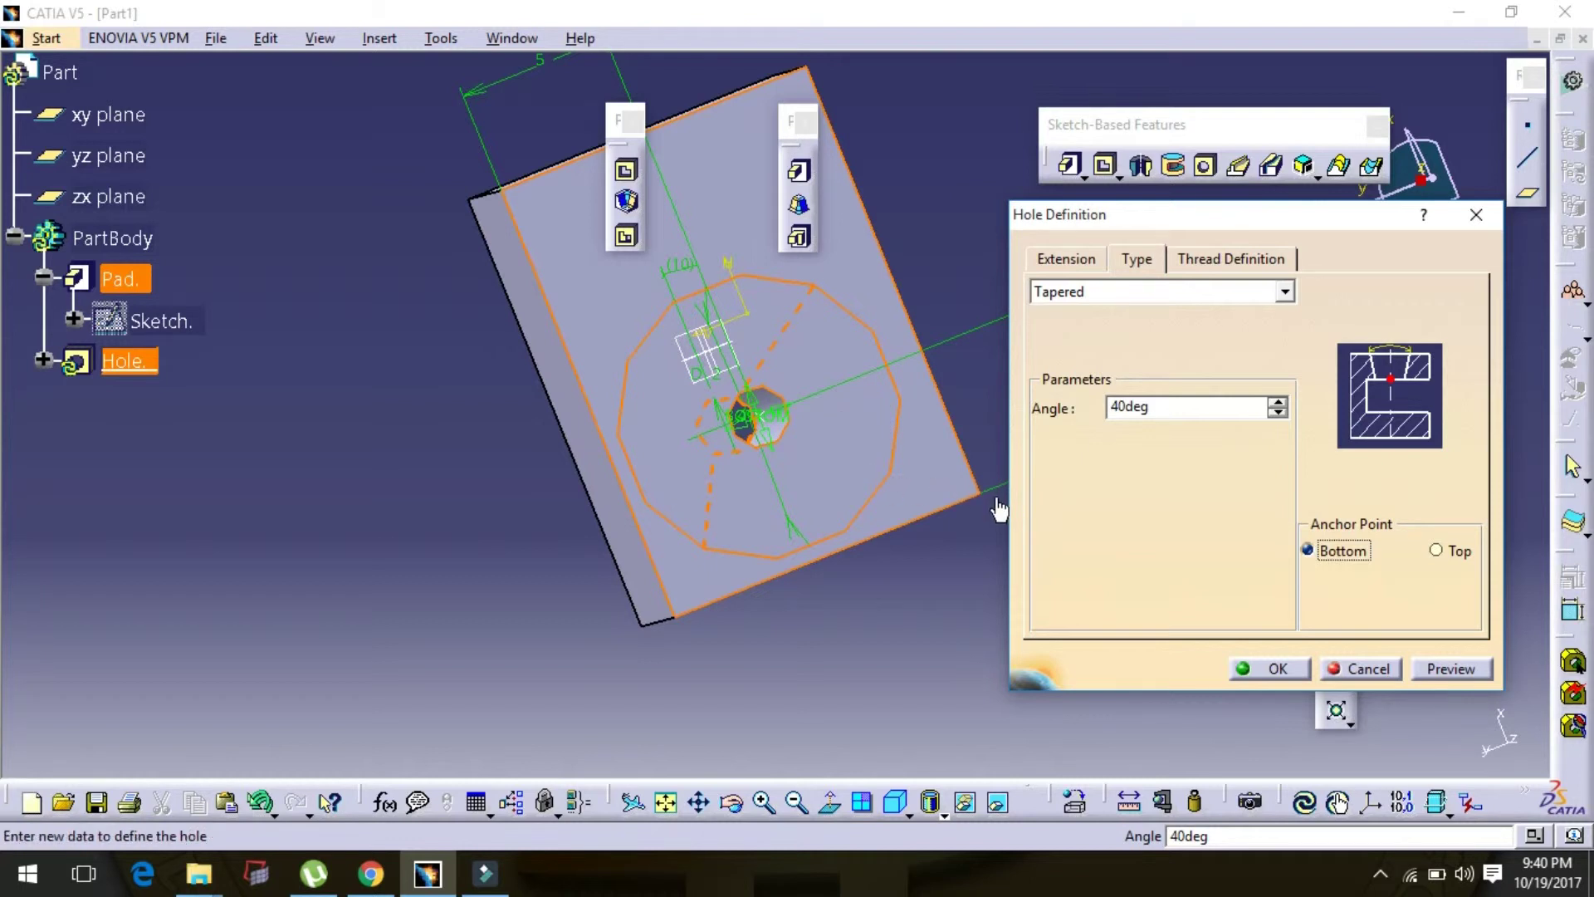
Change the hole type to Counterbored and set the counterbore diameter to 3 mm.
left_click(1179, 294)
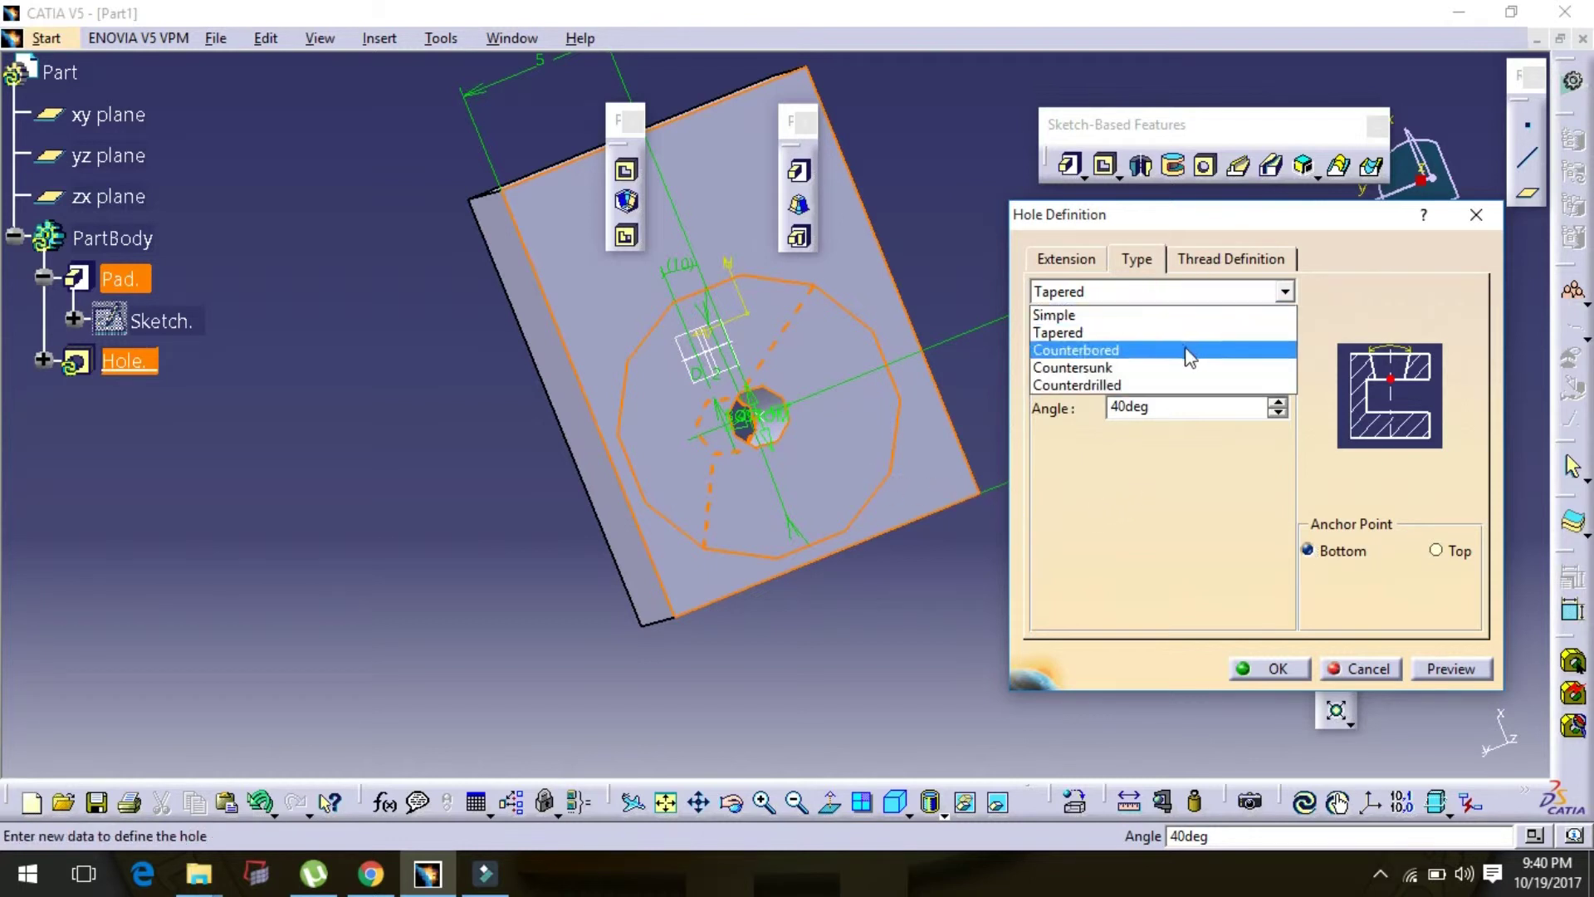
left_click(1187, 350)
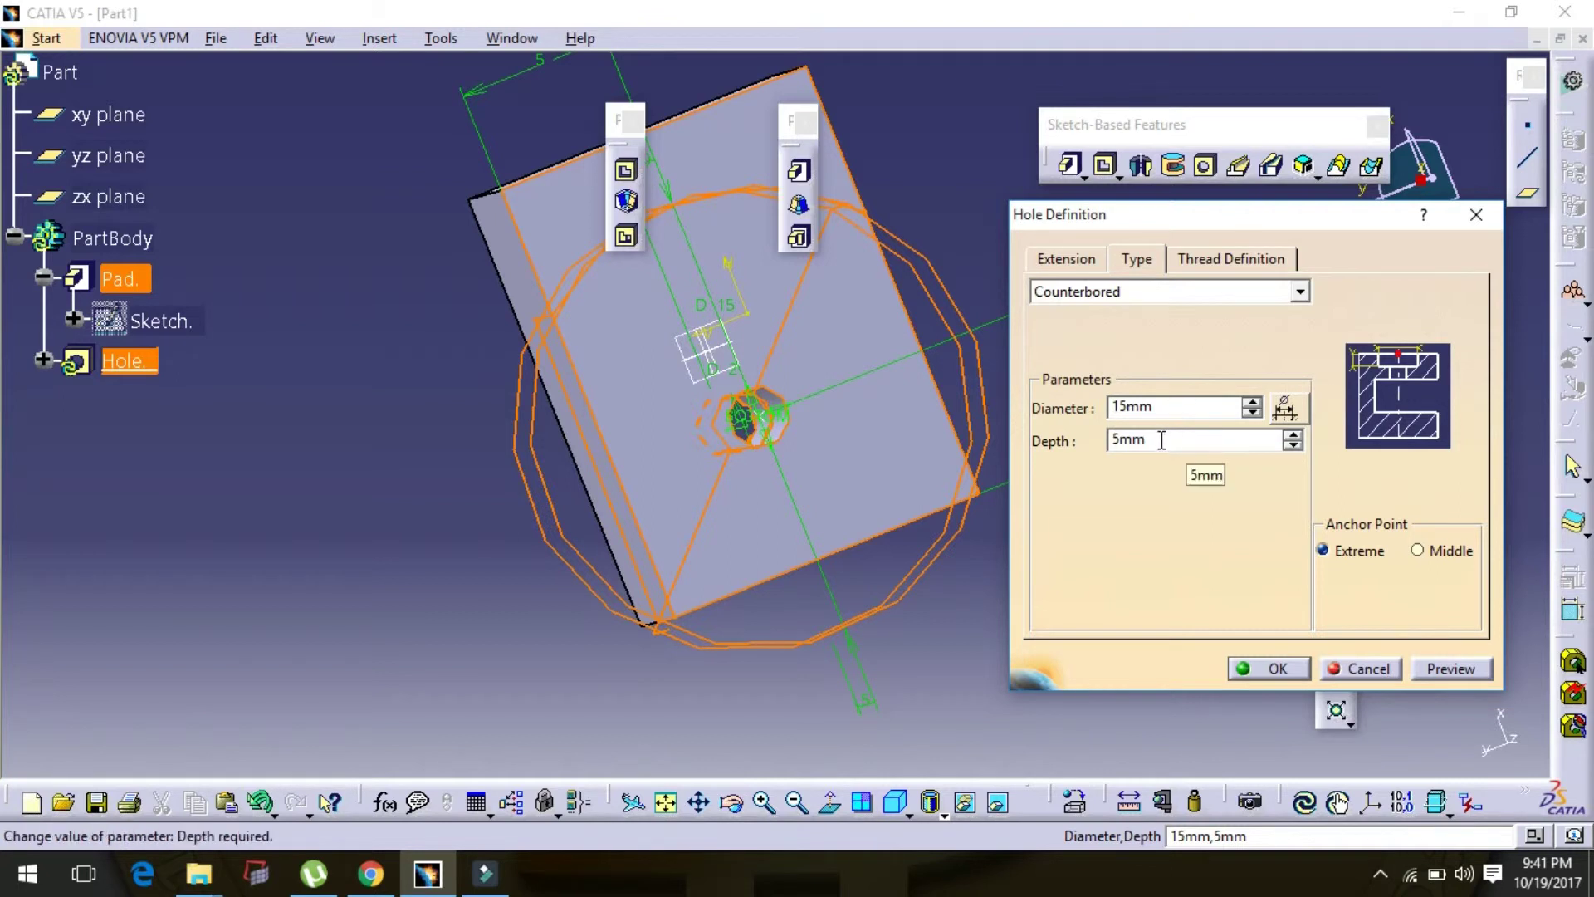
left_click(1066, 259)
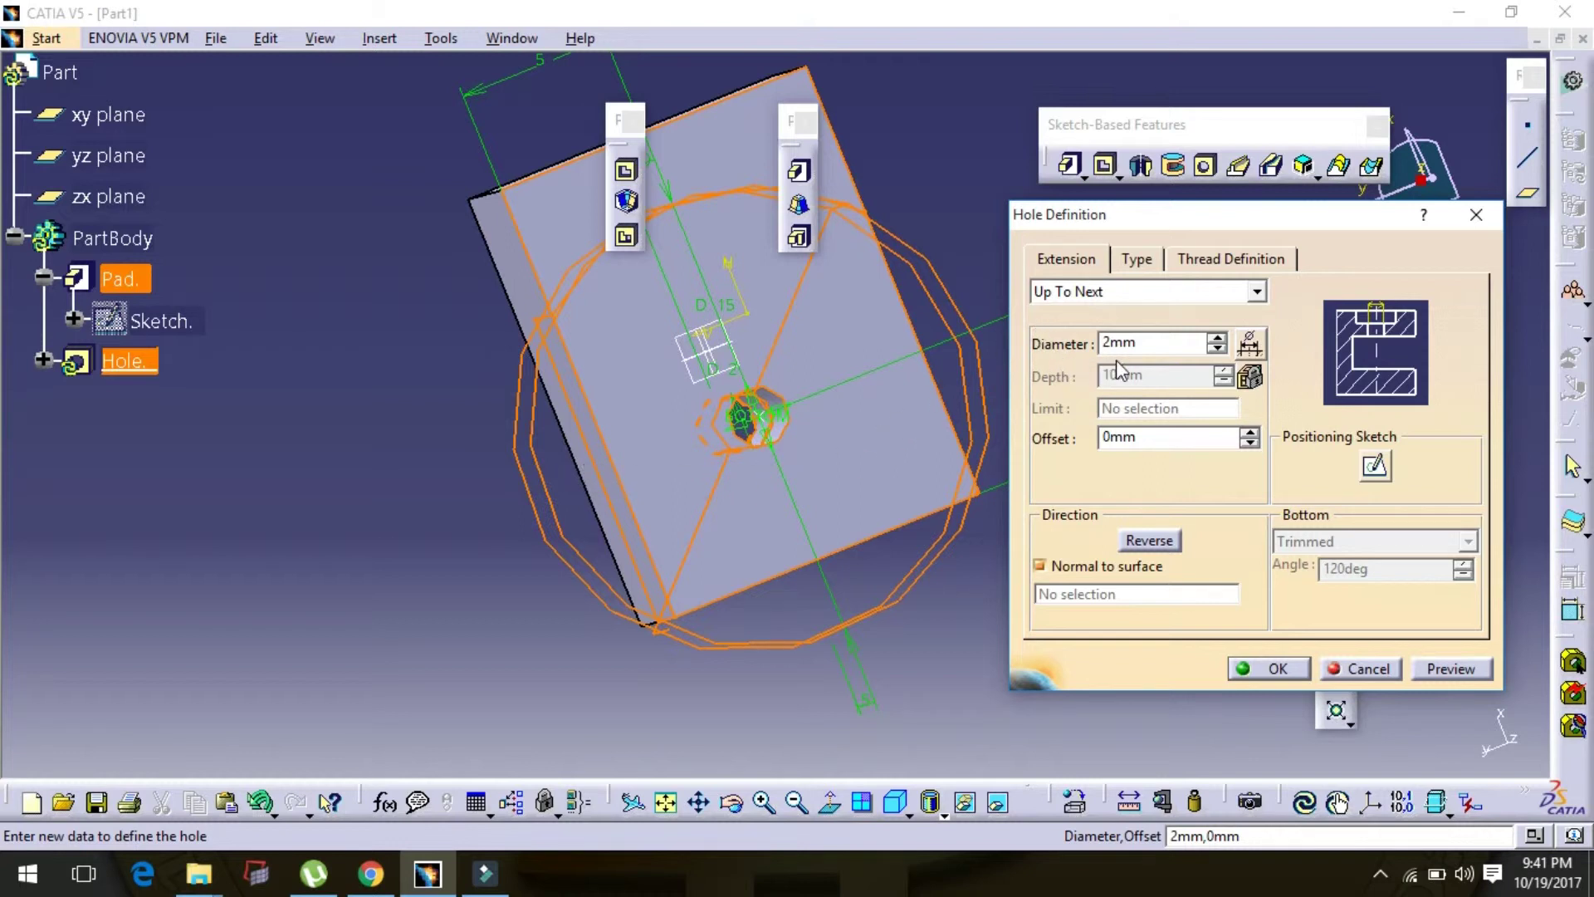
left_click(1136, 259)
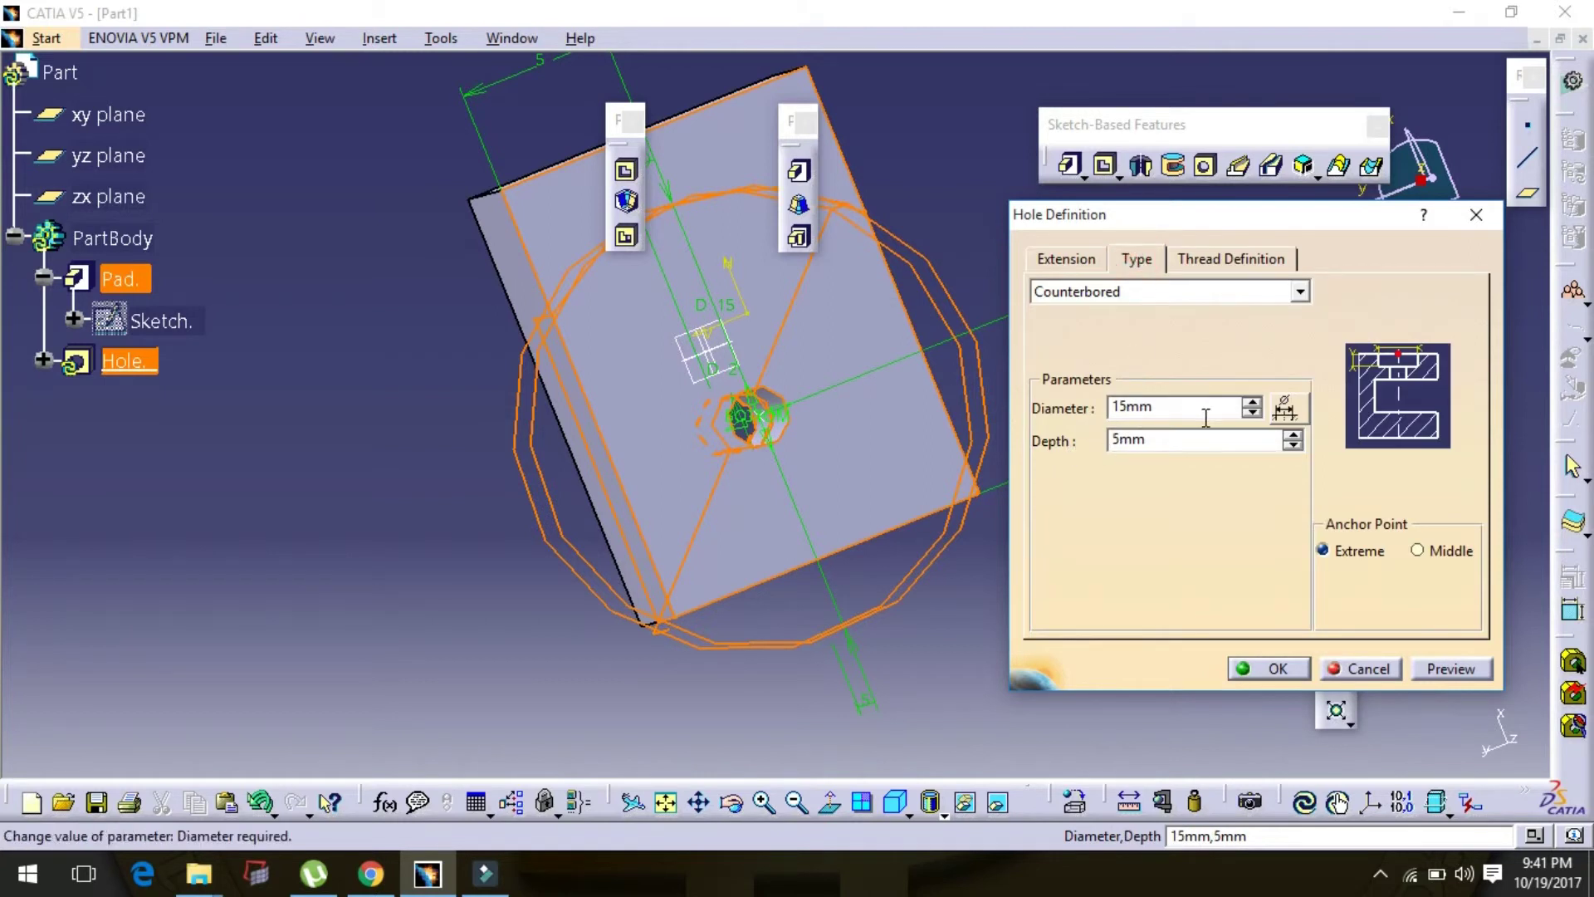
left_click_drag(1195, 407, 1111, 407)
type("3")
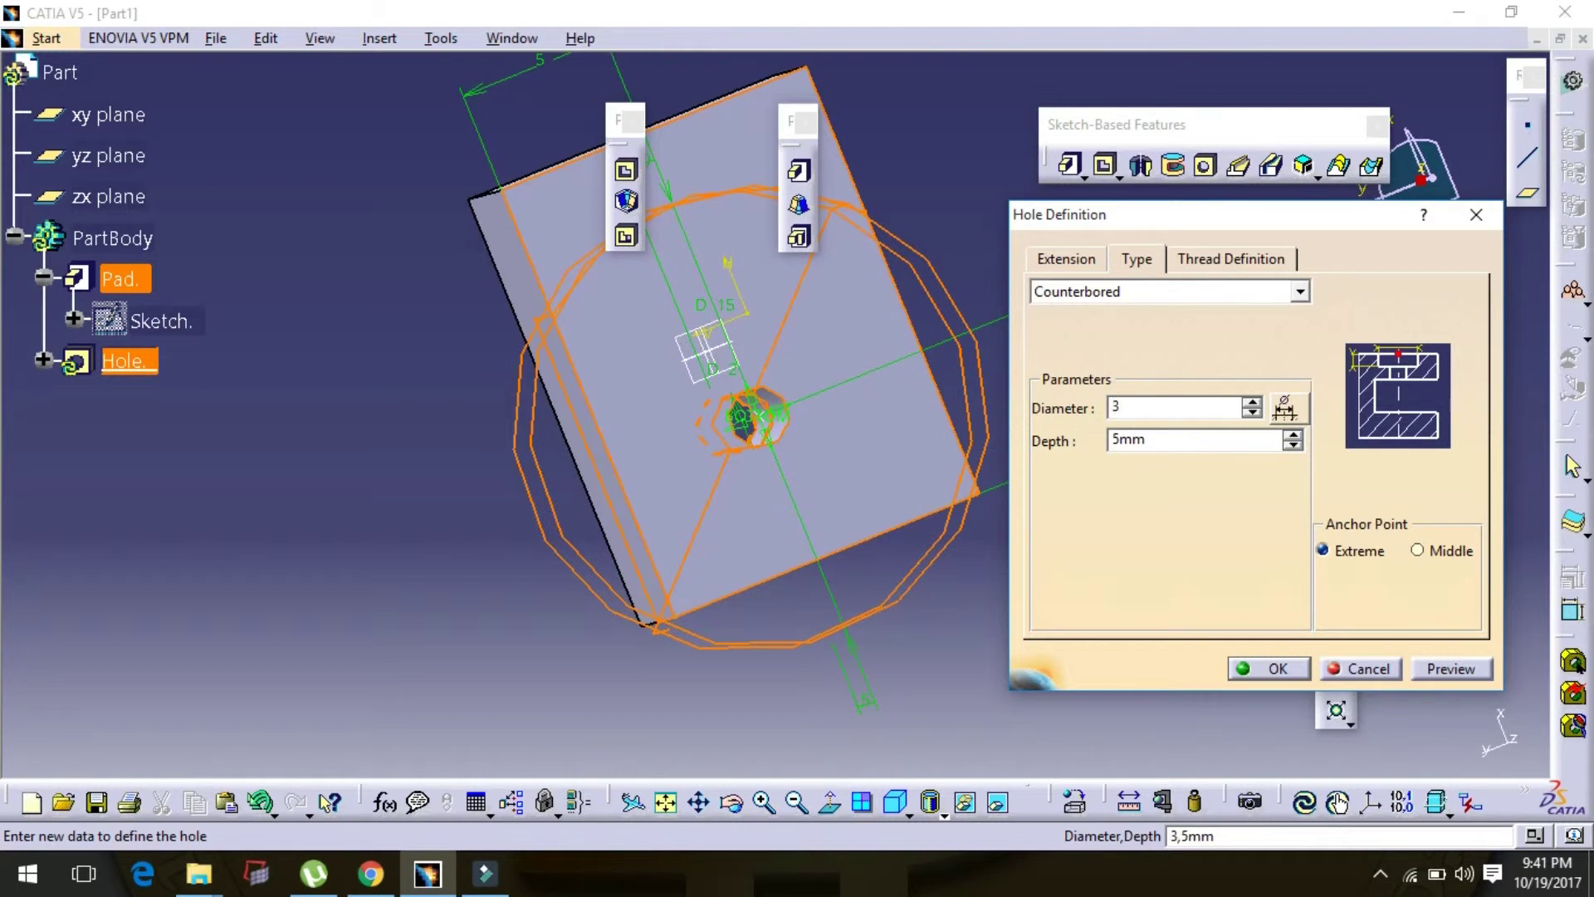
Set the counterbore depth to 2 mm, preview the result and apply the hole.
left_click(1292, 445)
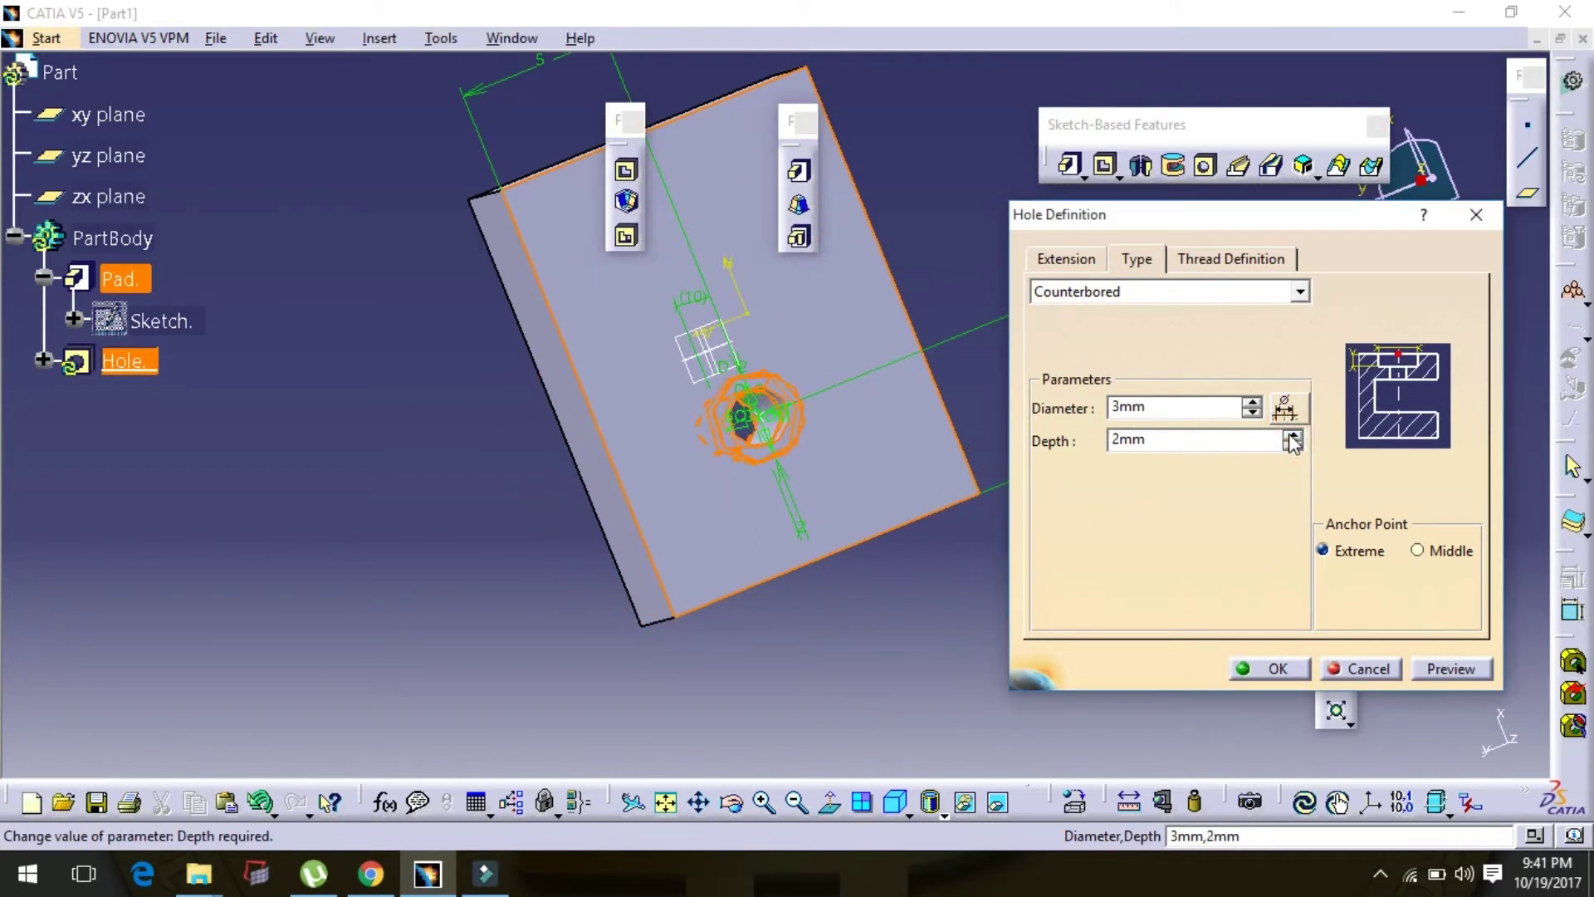
left_click(1292, 445)
left_click(1293, 446)
left_click(1443, 669)
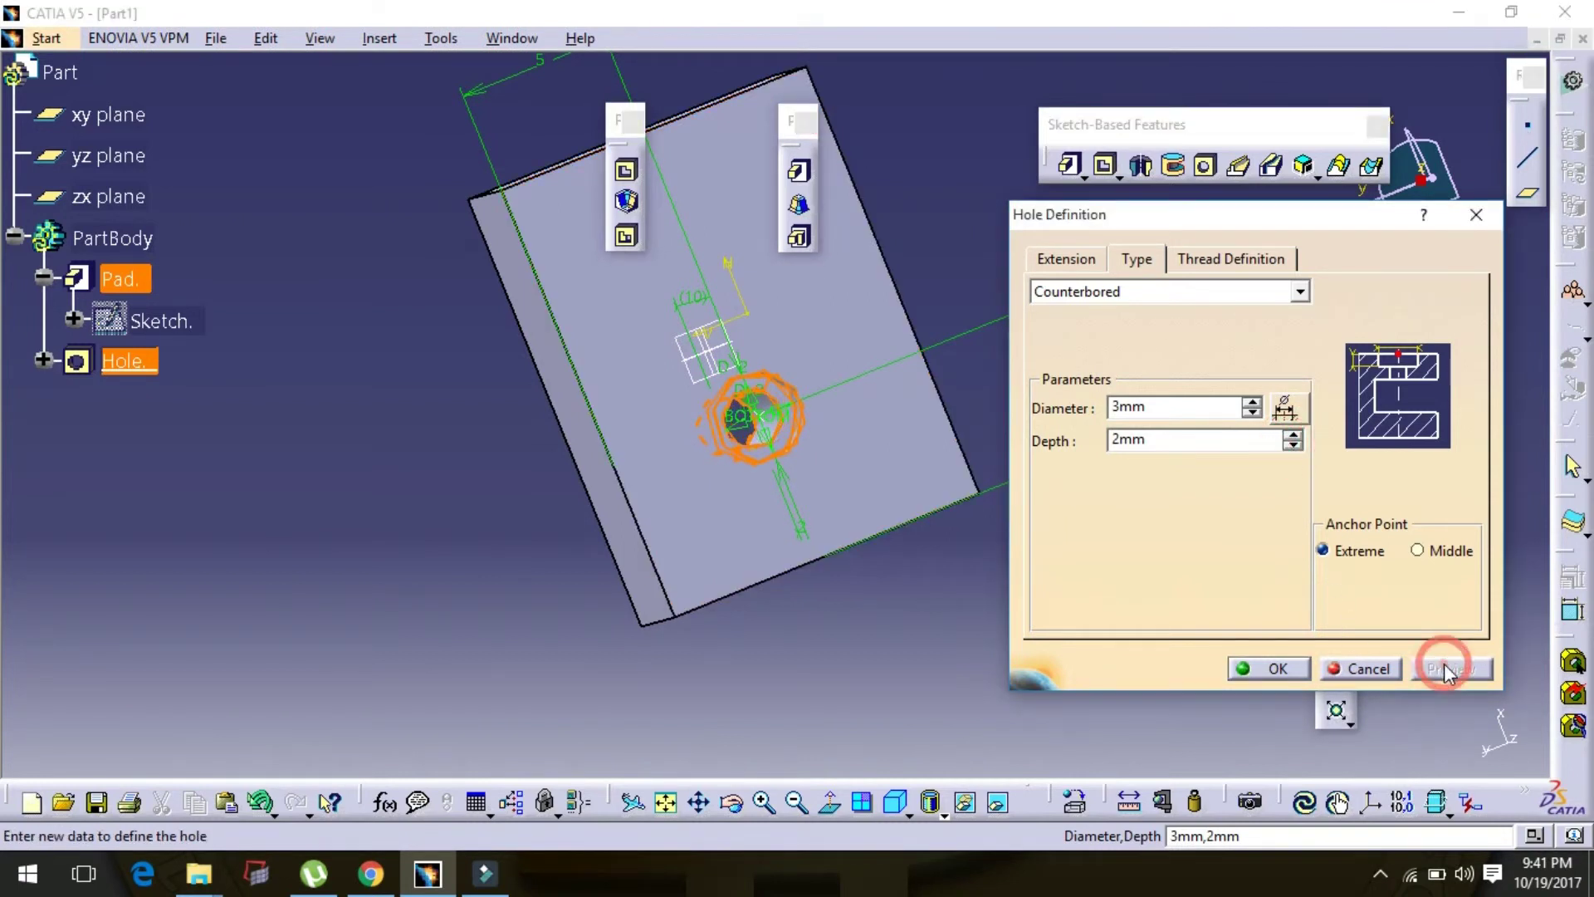
left_click(1277, 669)
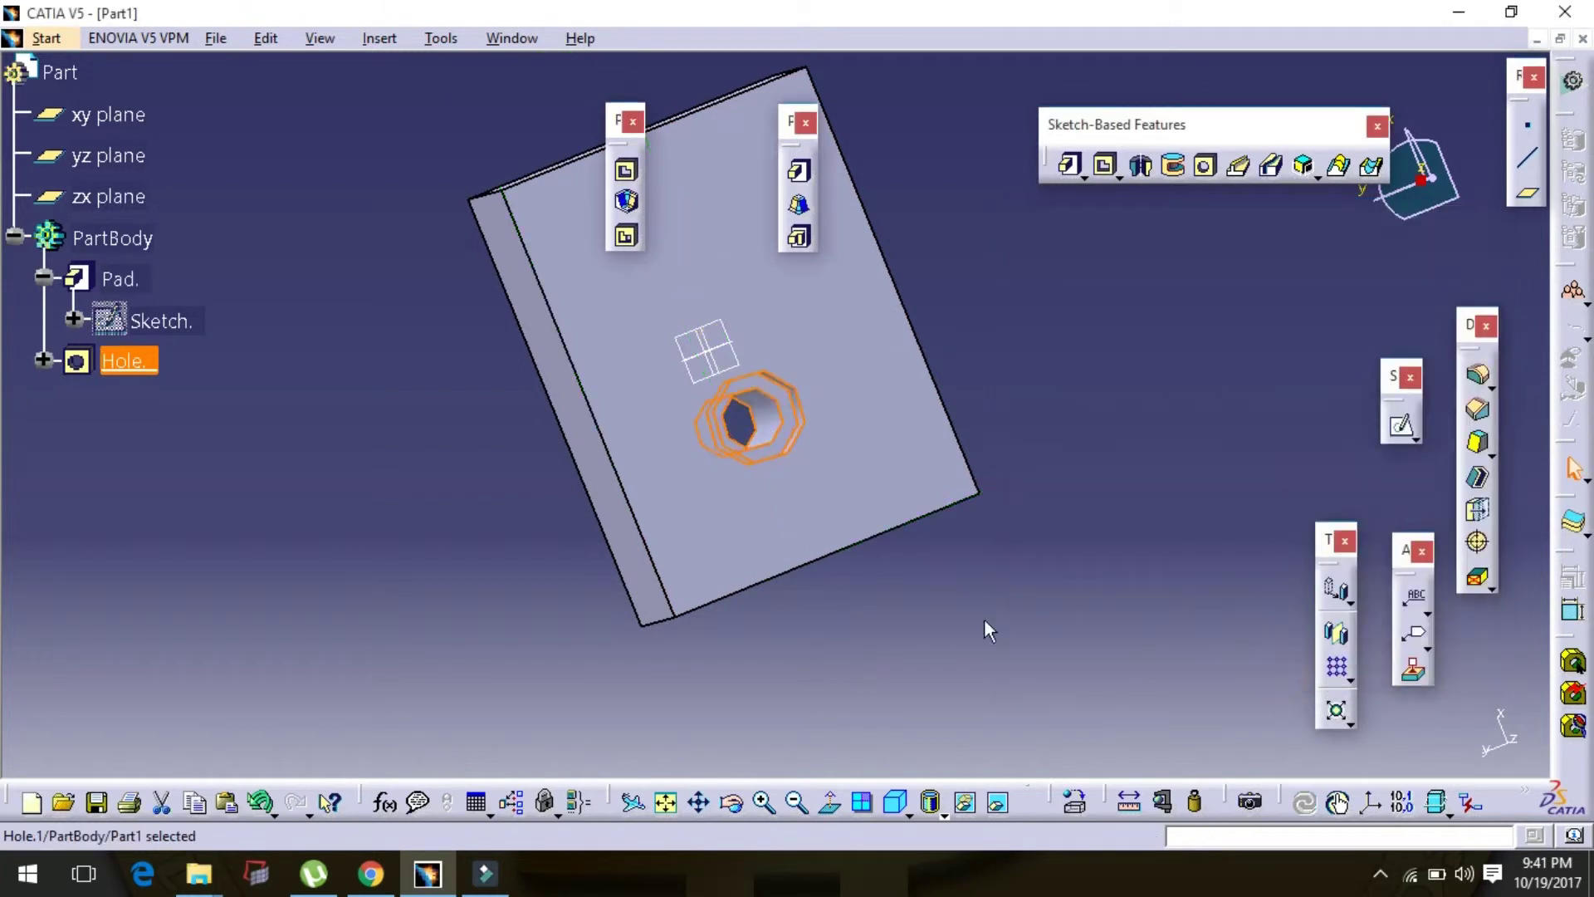
Examine the counterbored hole, then reopen its definition and change the hole type to Countersunk.
left_click(854, 640)
middle_click_drag(872, 639, 836, 659)
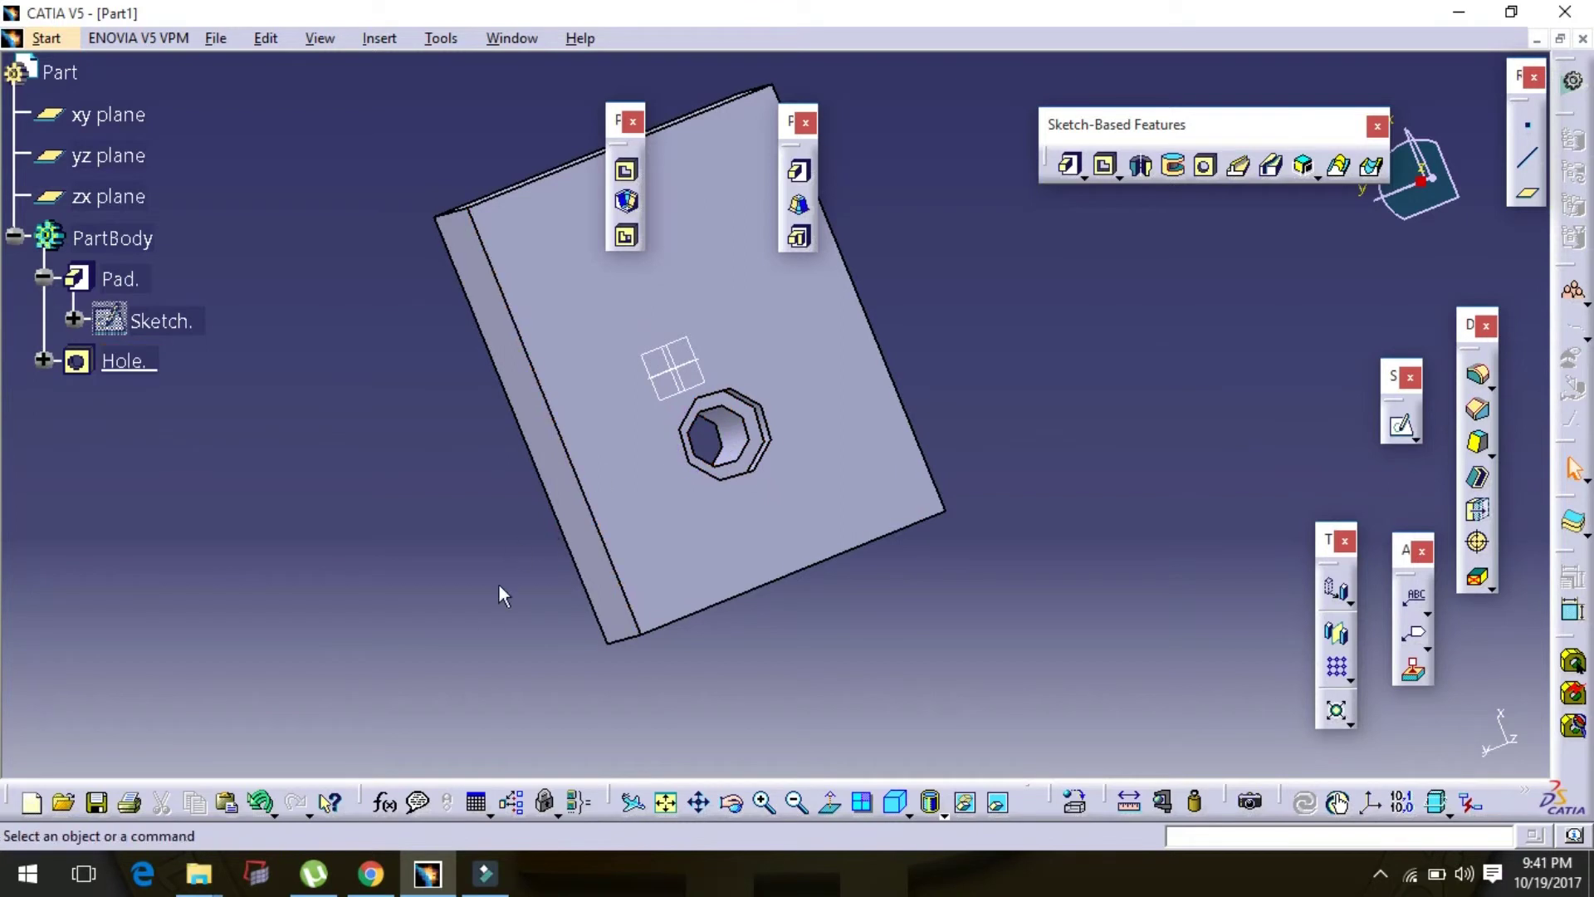
left_click(733, 805)
left_click_drag(526, 559, 630, 606)
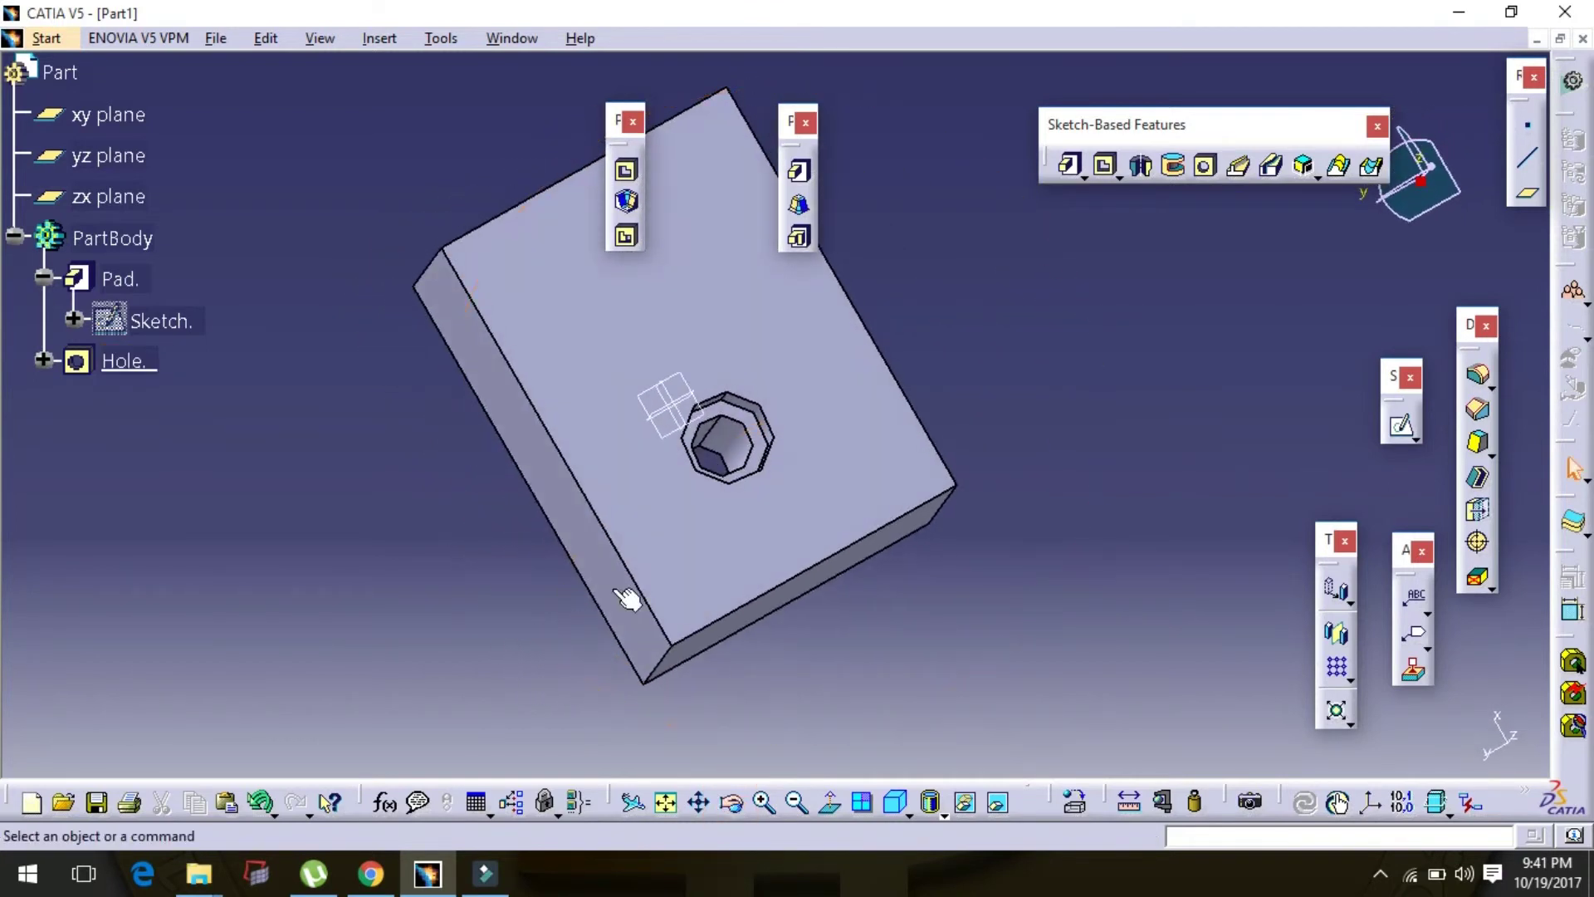
double_click(778, 465)
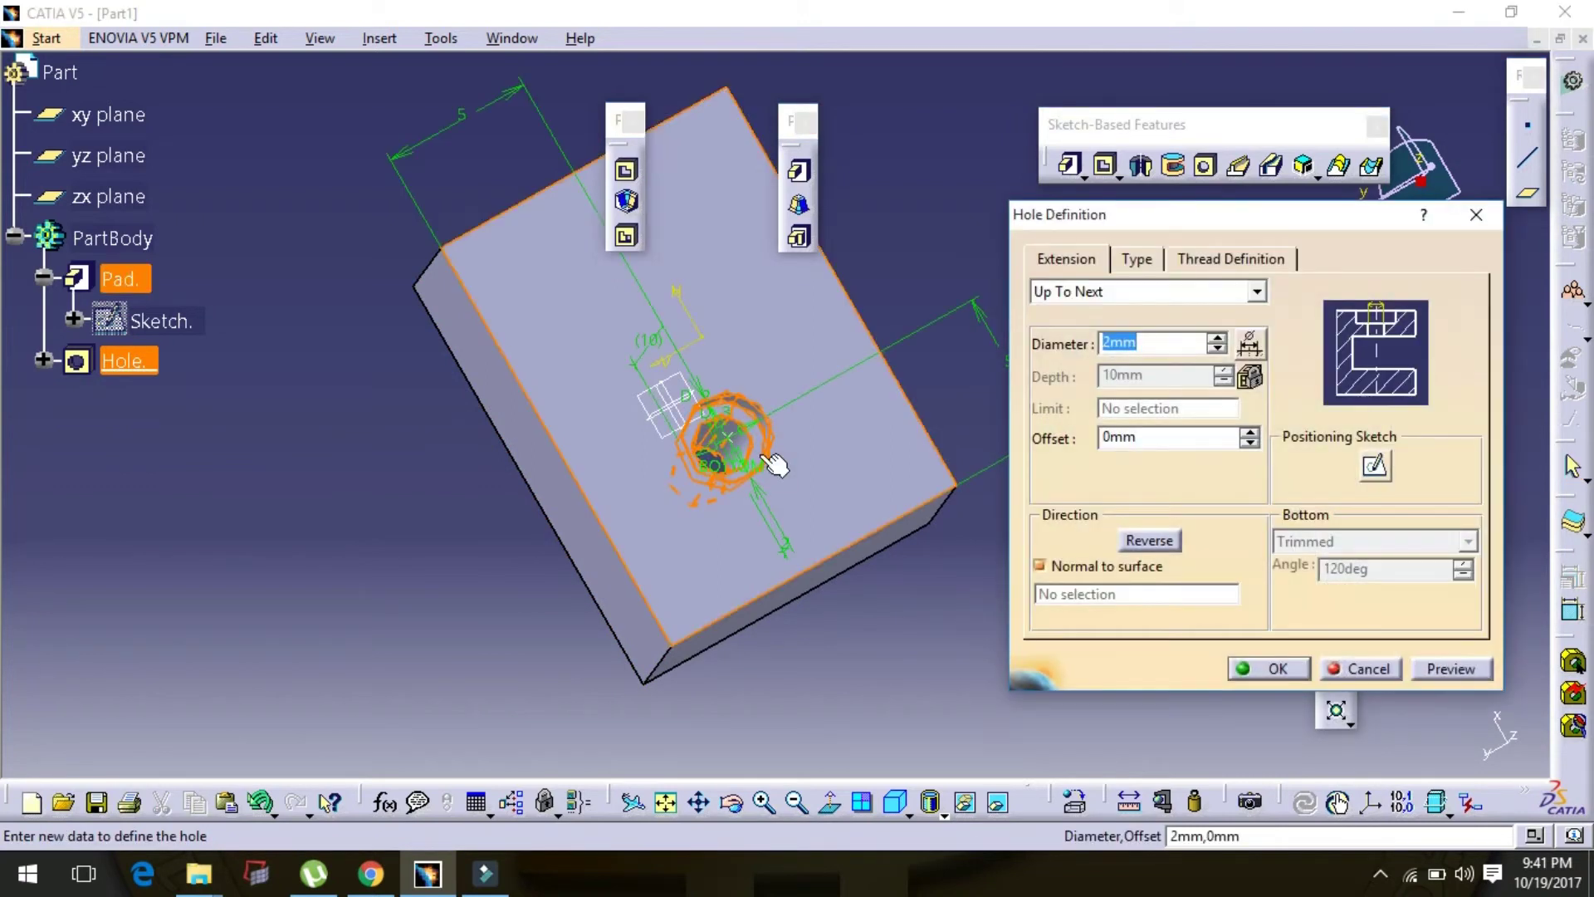
left_click_drag(1359, 229, 1304, 225)
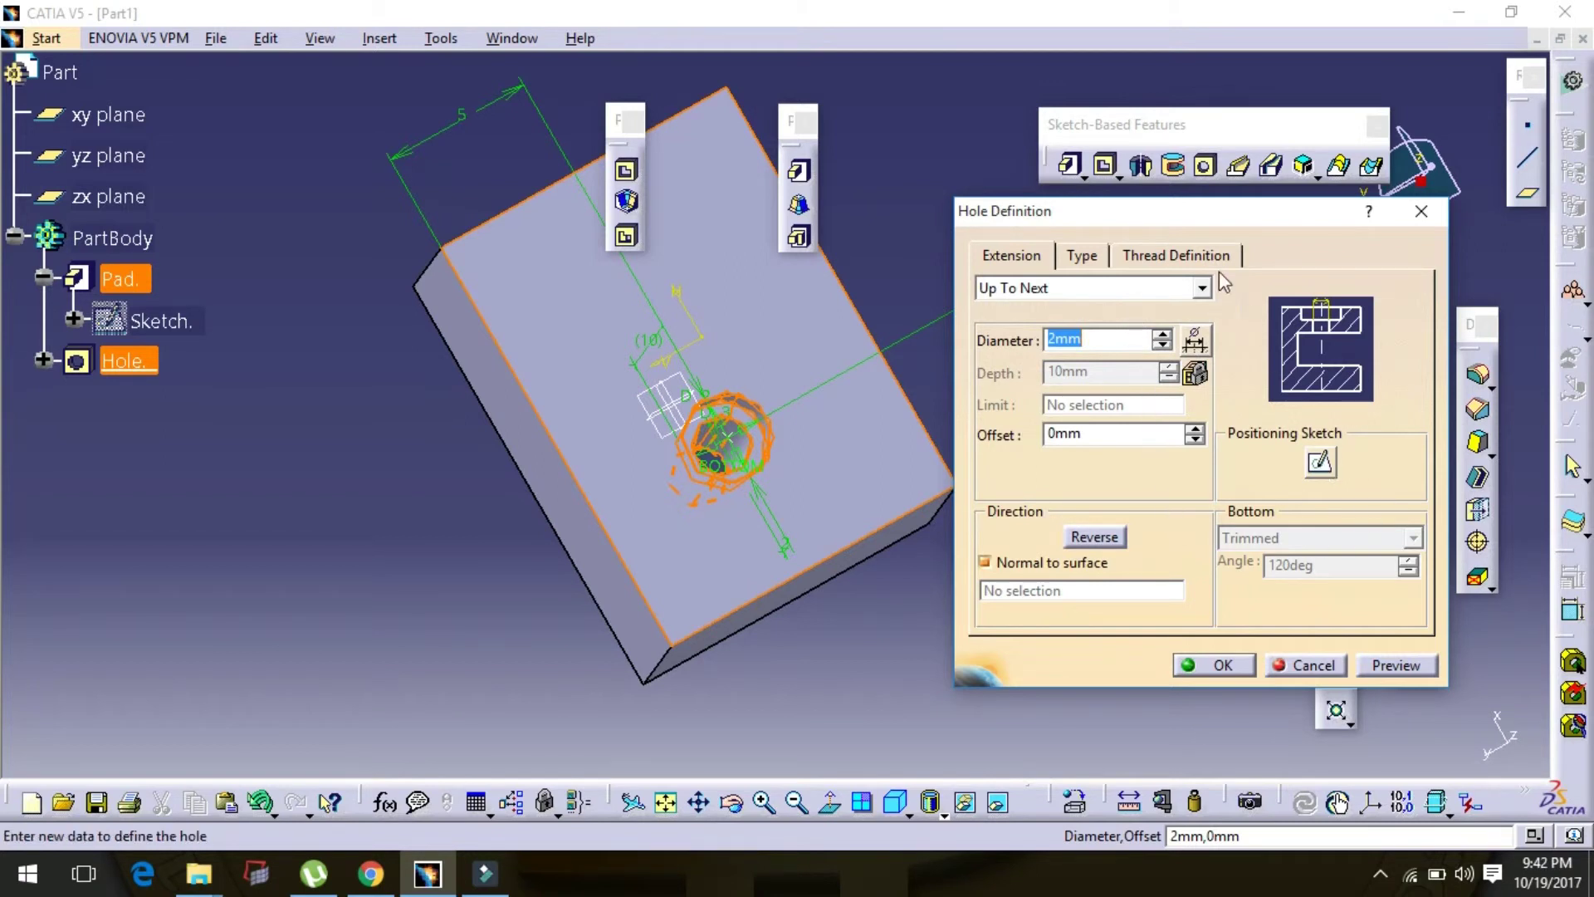
left_click(1083, 257)
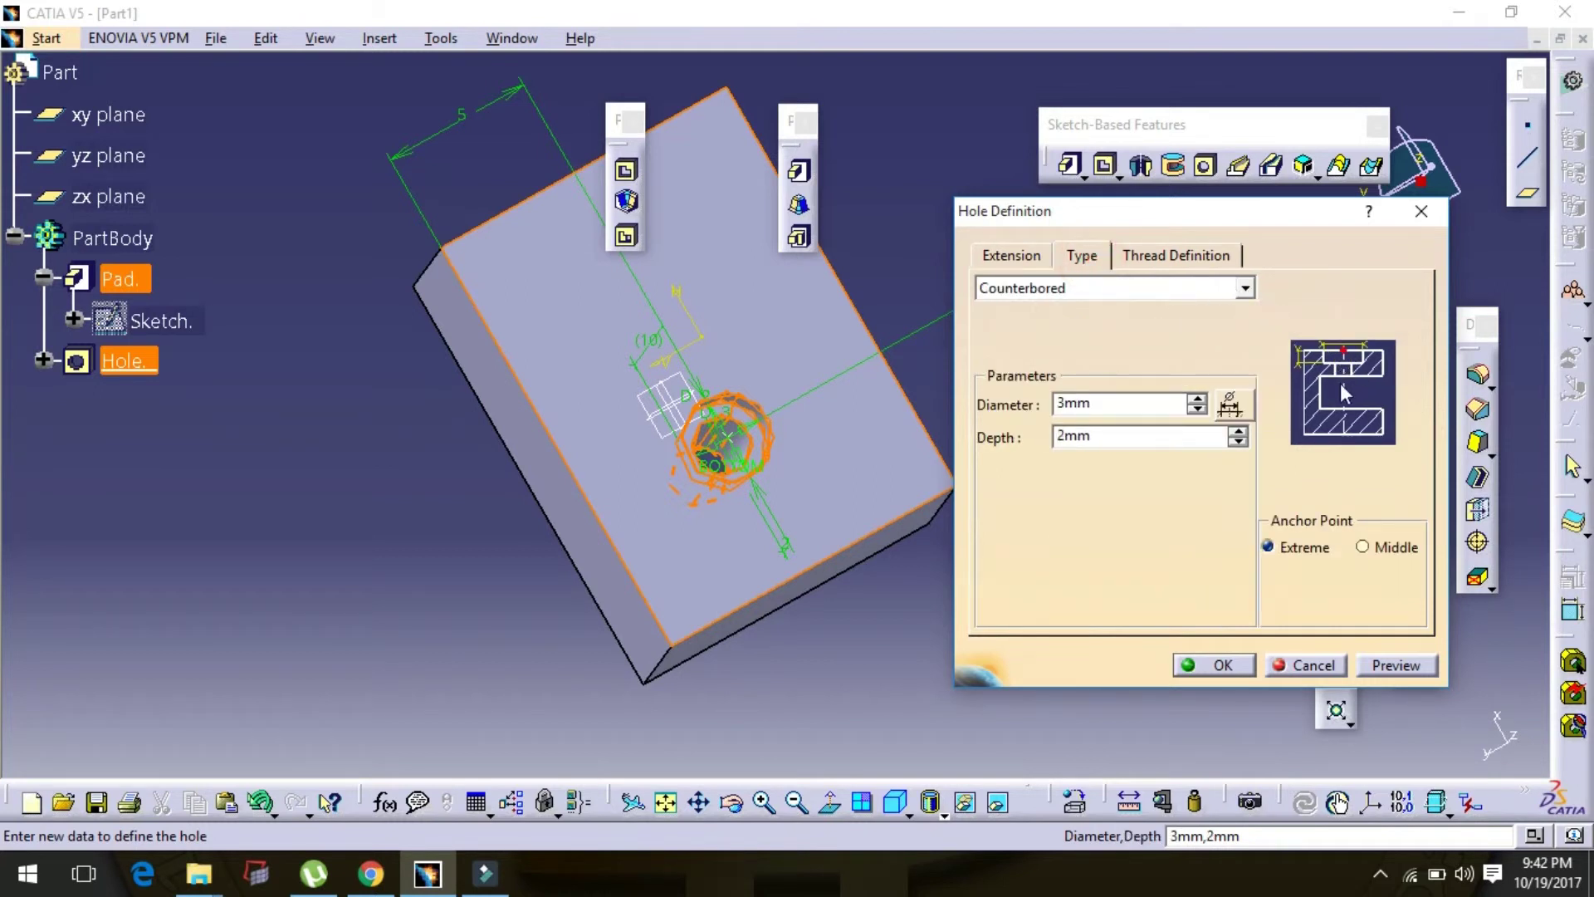
left_click(1245, 288)
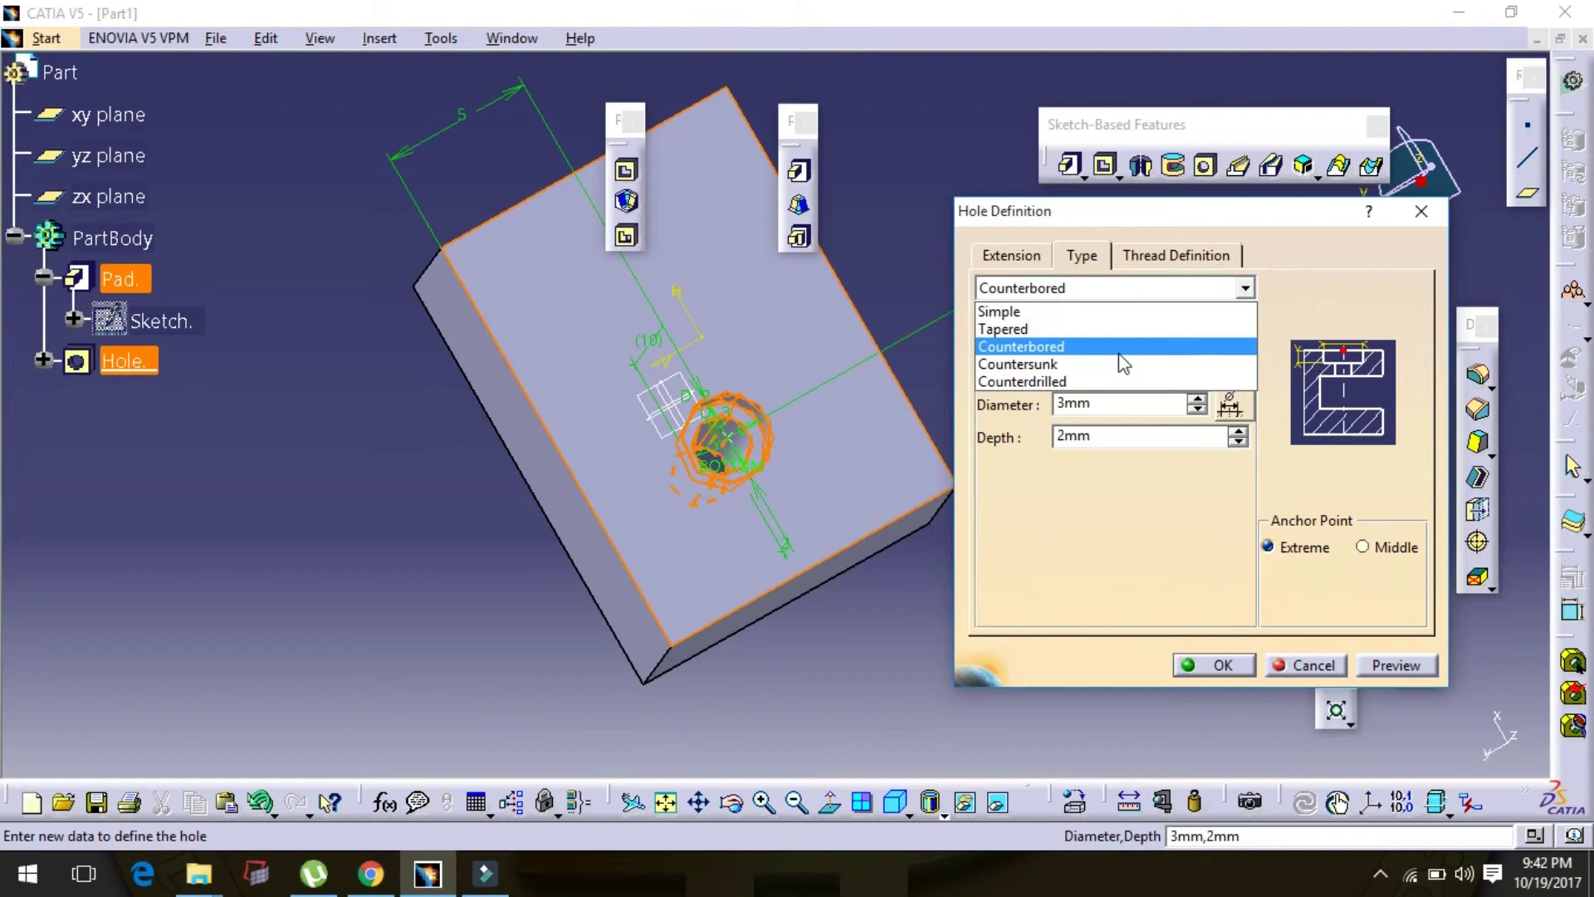
left_click(1121, 365)
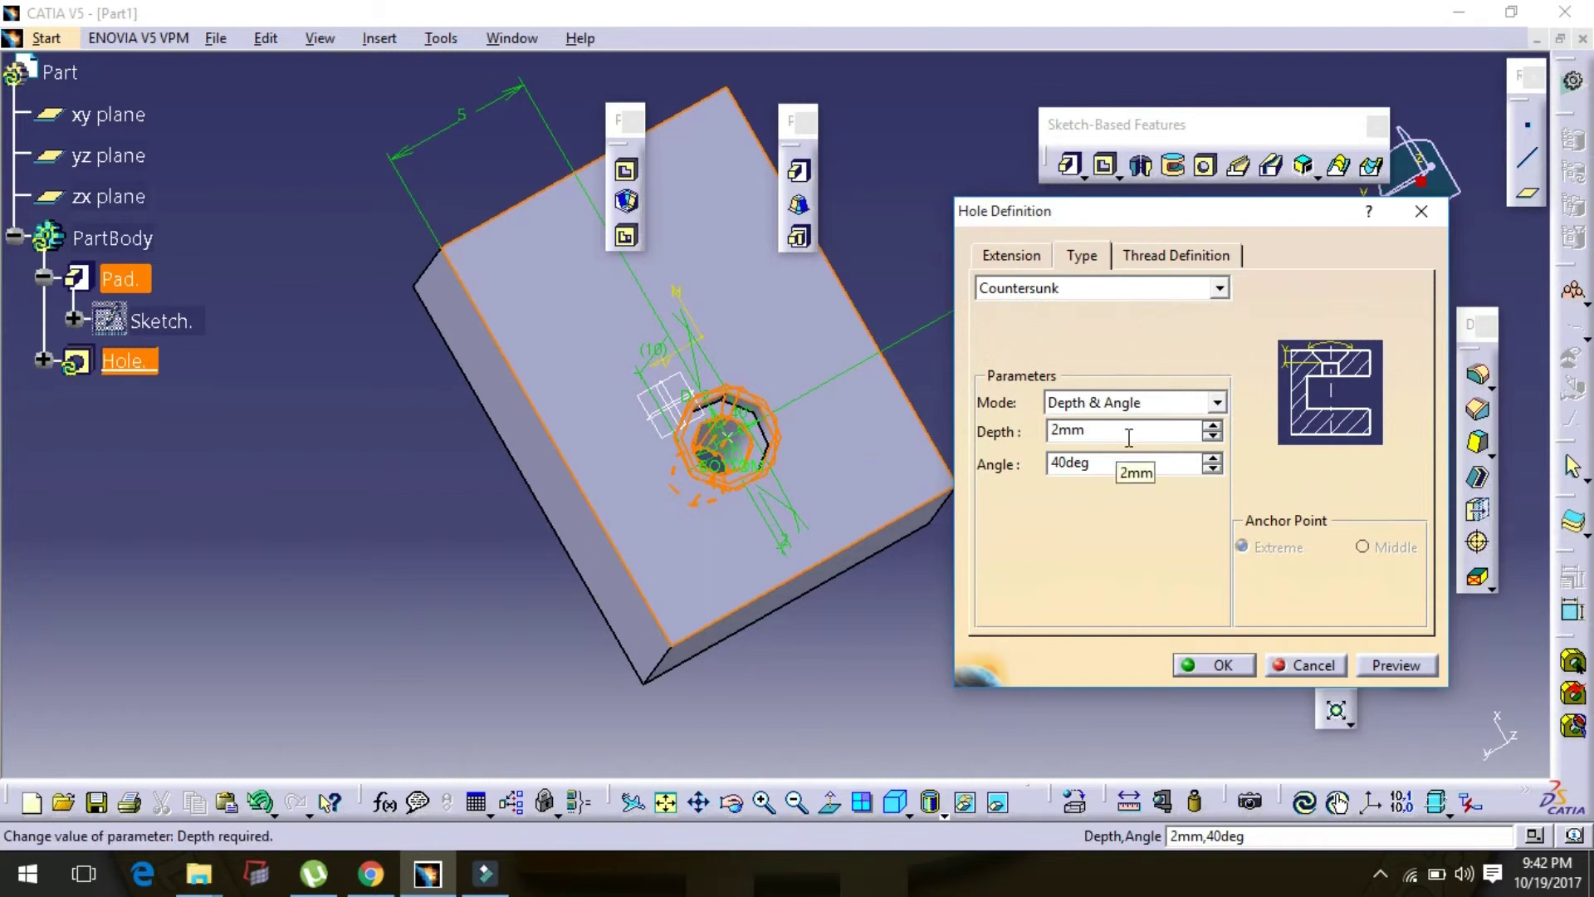
Try the Depth & Diameter countersink mode and set it back to Depth & Angle.
left_click(1216, 402)
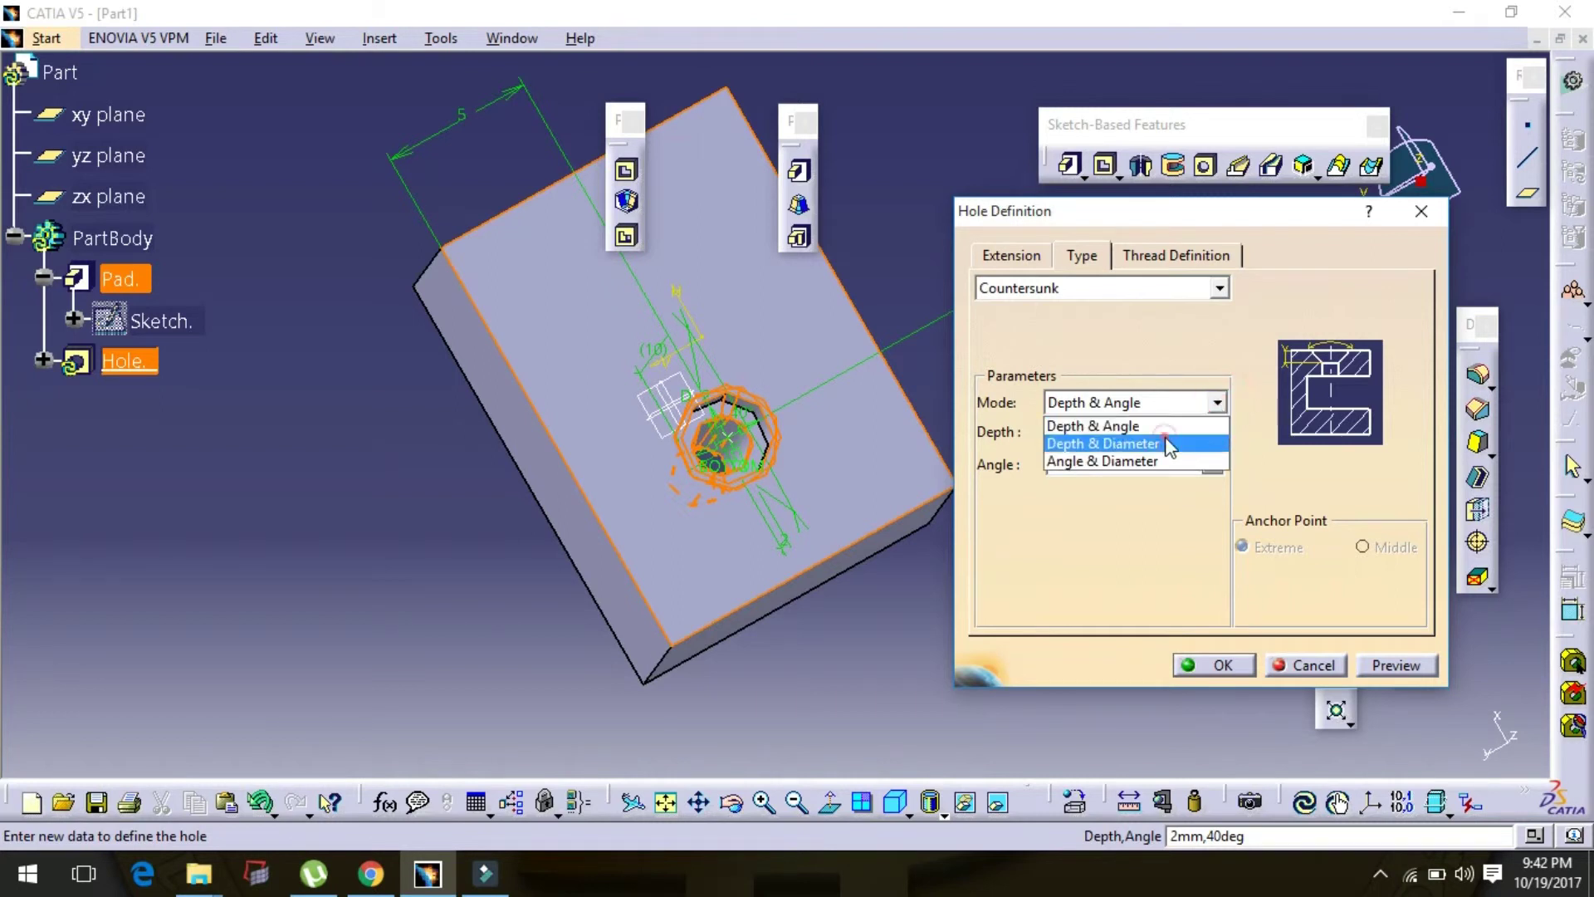
left_click(1109, 440)
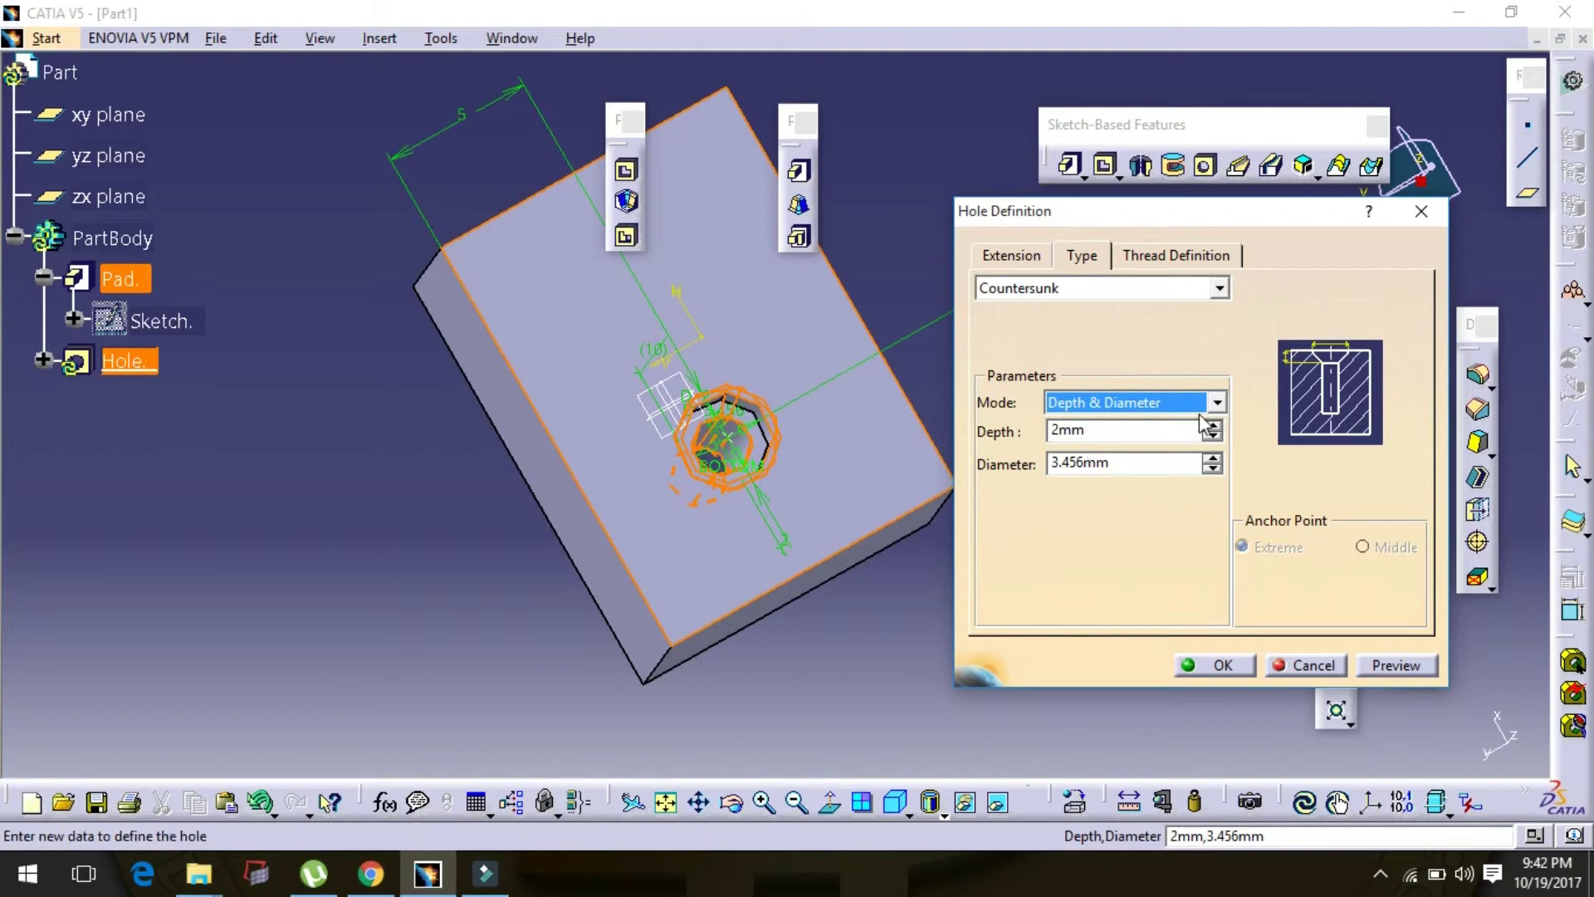
left_click(1217, 401)
left_click(1146, 426)
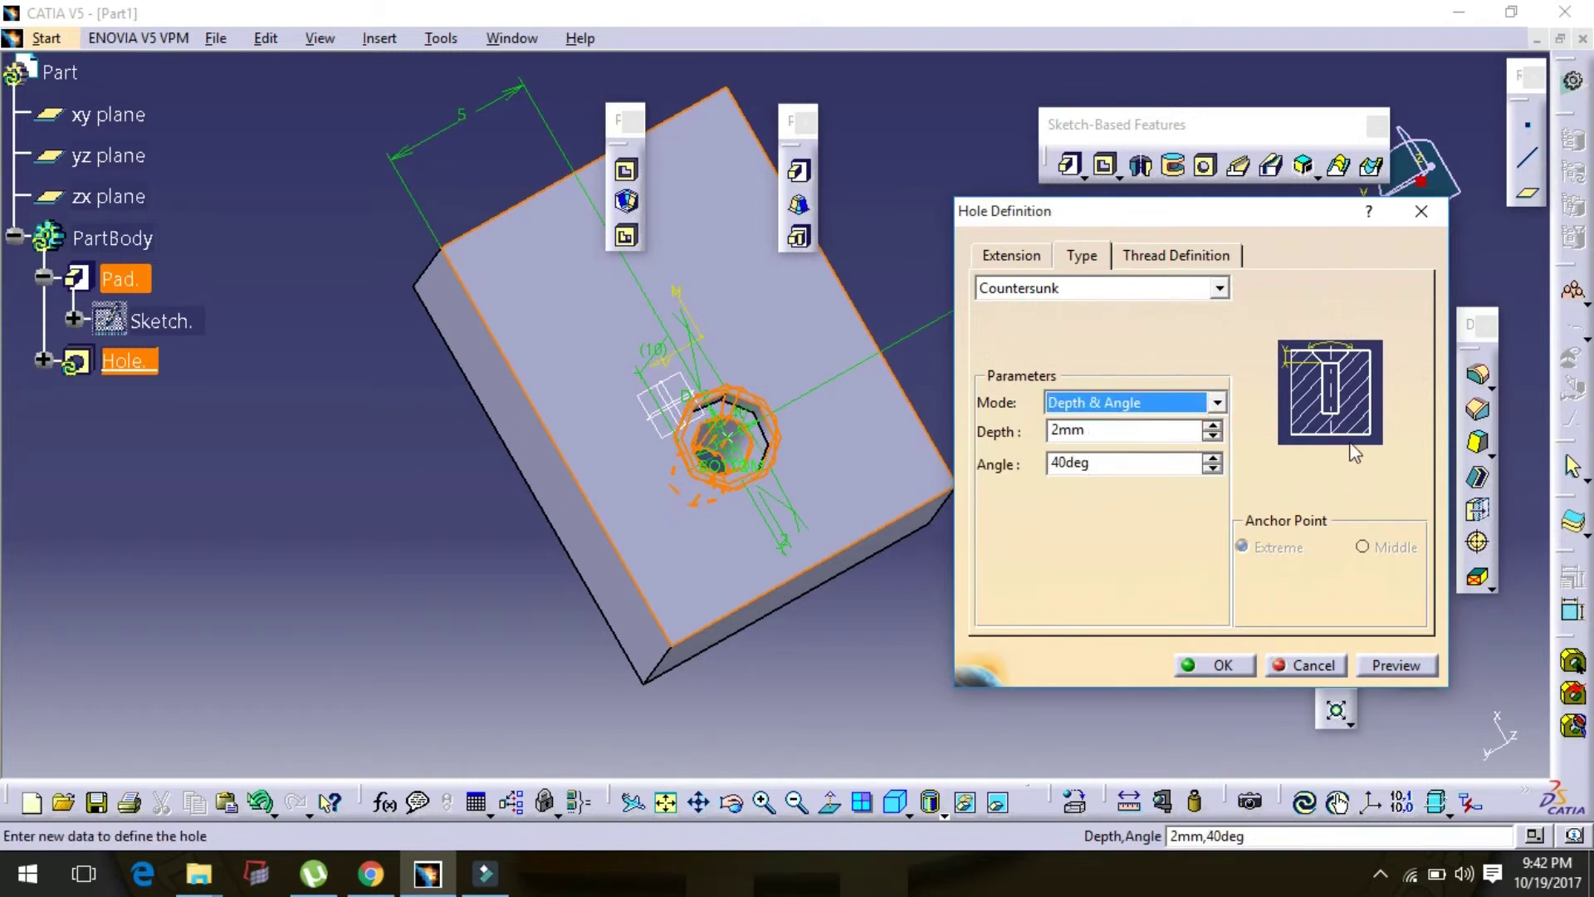
Change the hole type to Counterdrilled and apply it to the block's hole.
left_click(1162, 289)
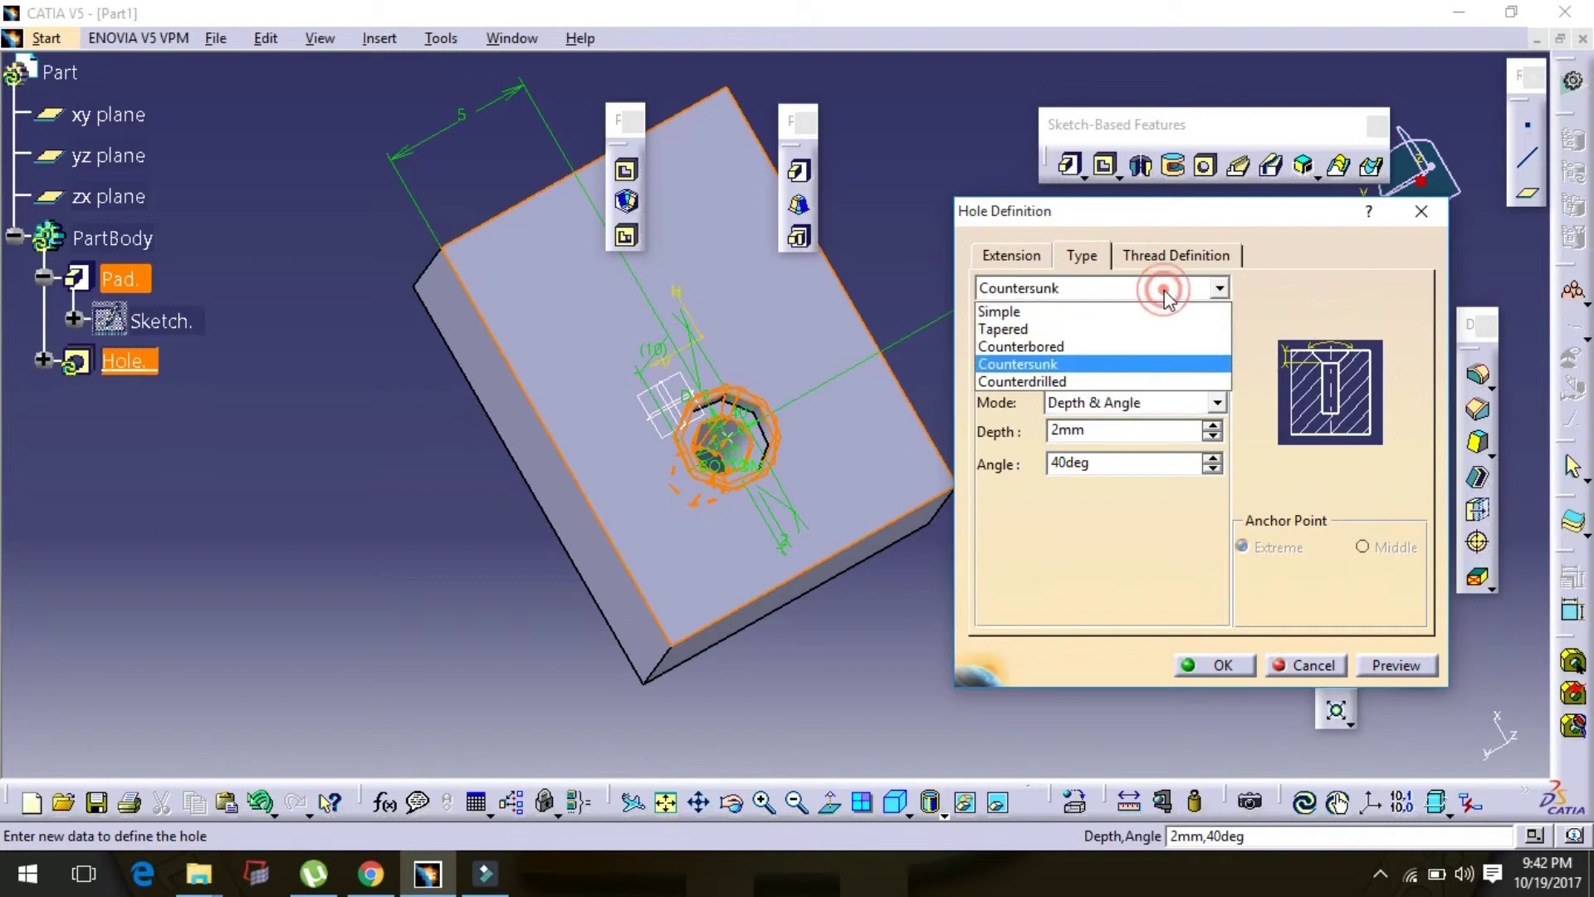
left_click(1158, 384)
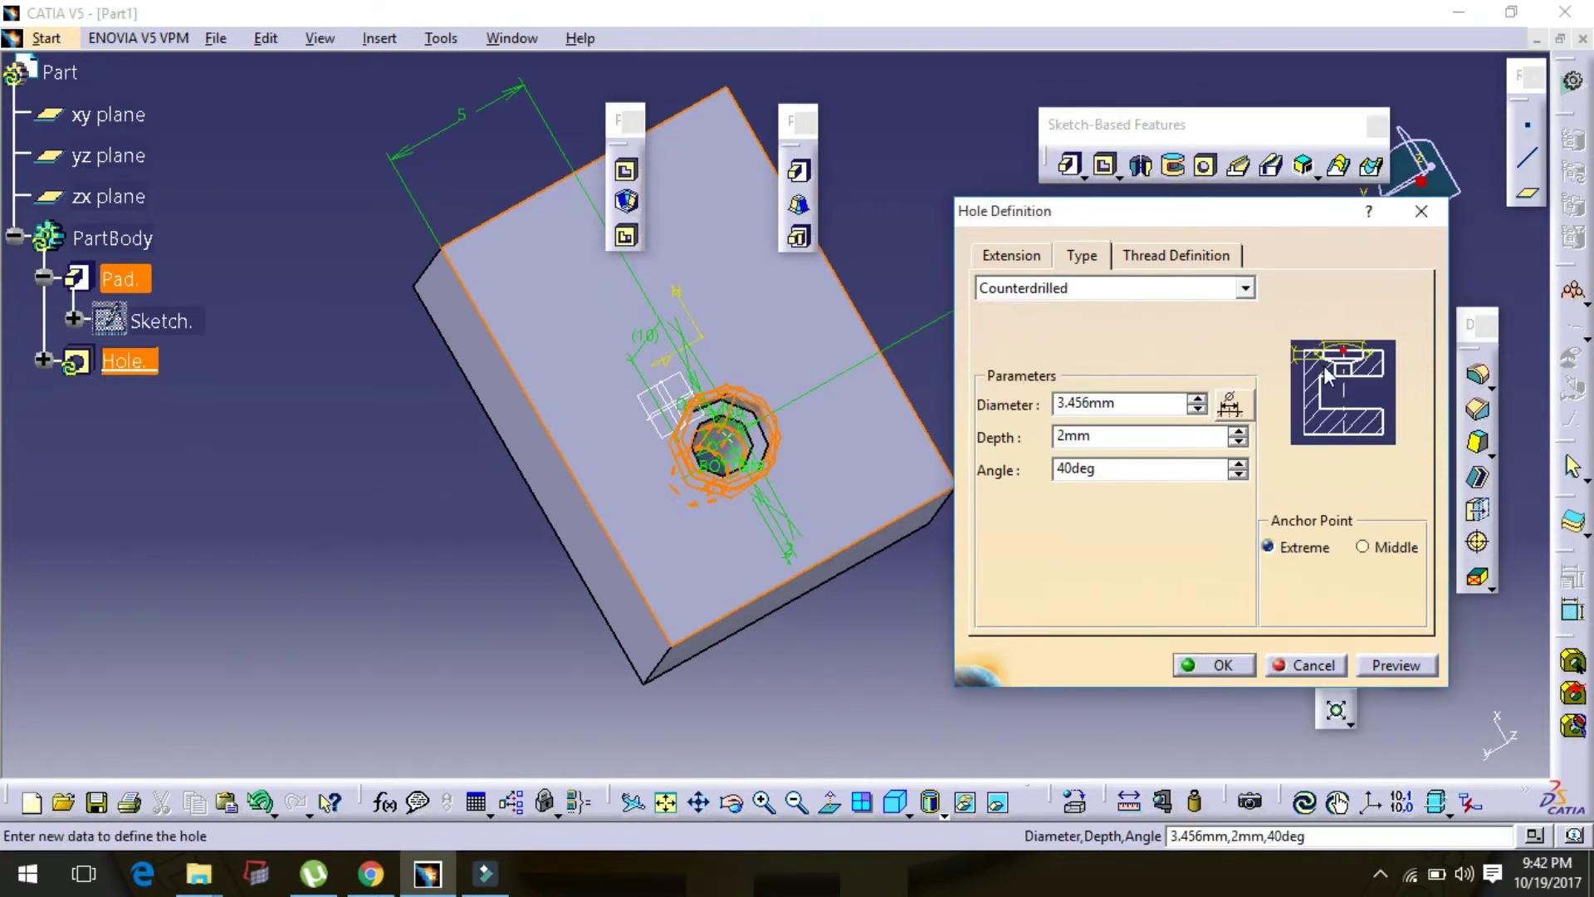
left_click(1241, 290)
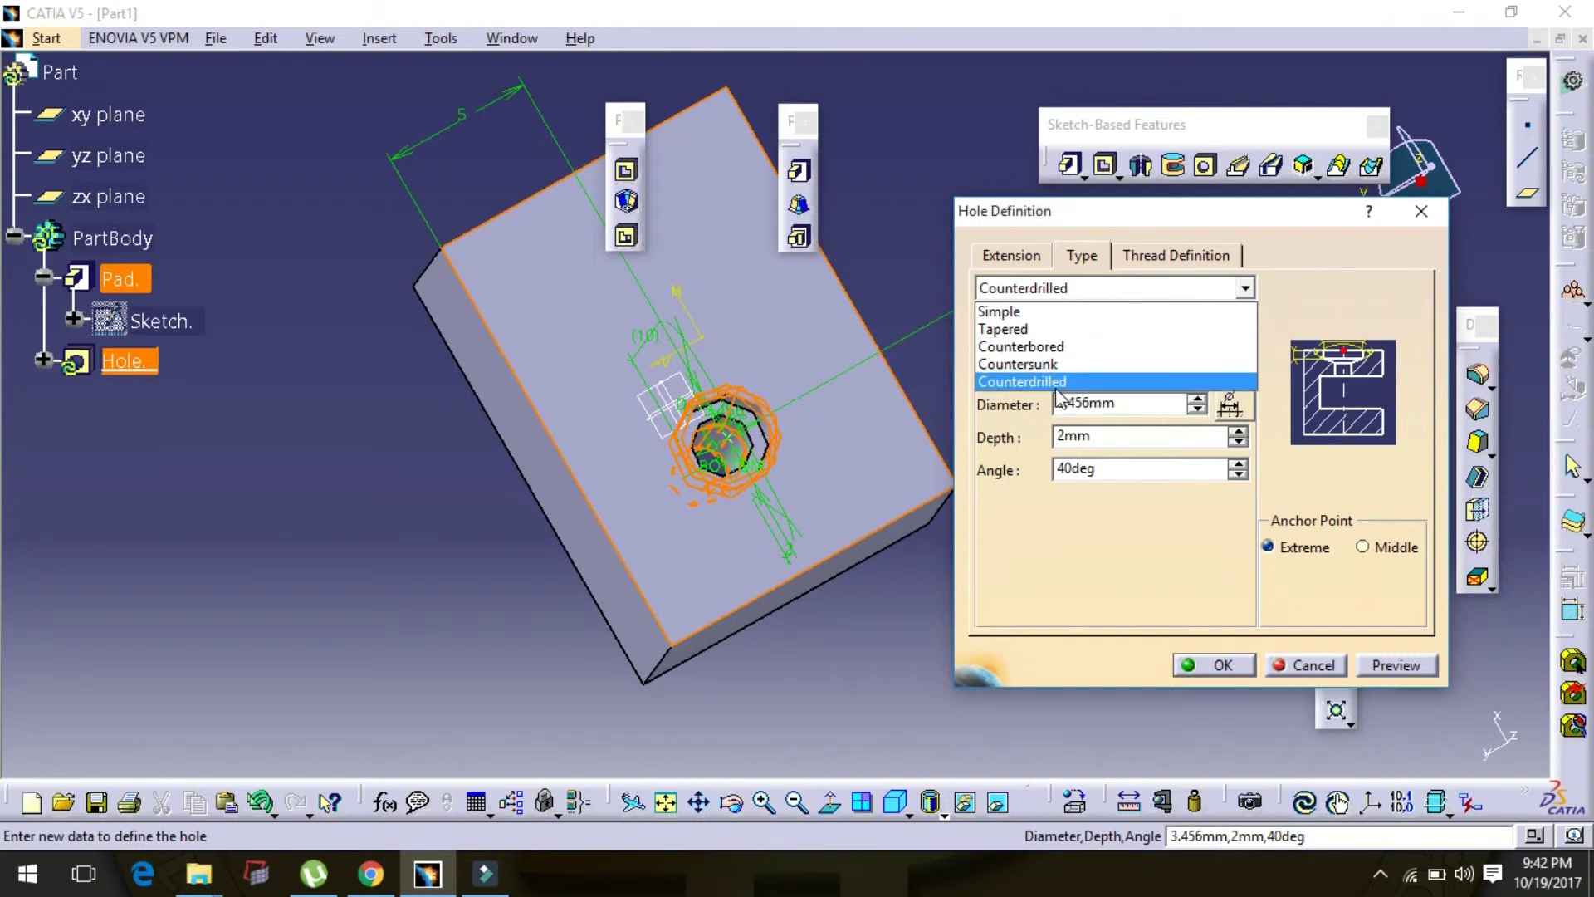
left_click(1024, 438)
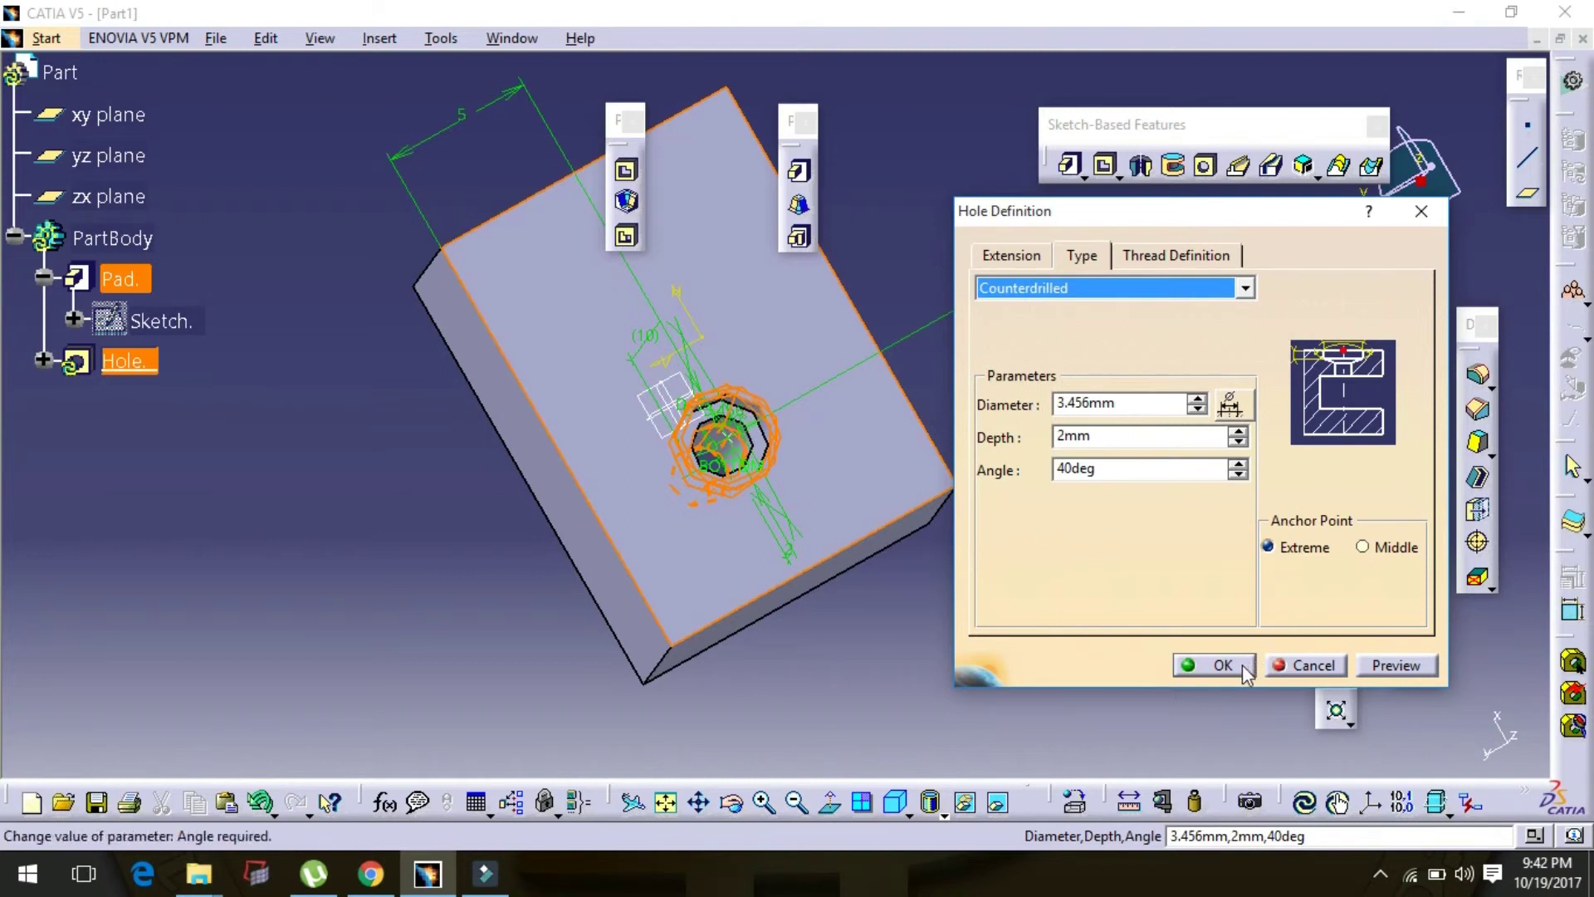
left_click(1221, 664)
left_click(978, 462)
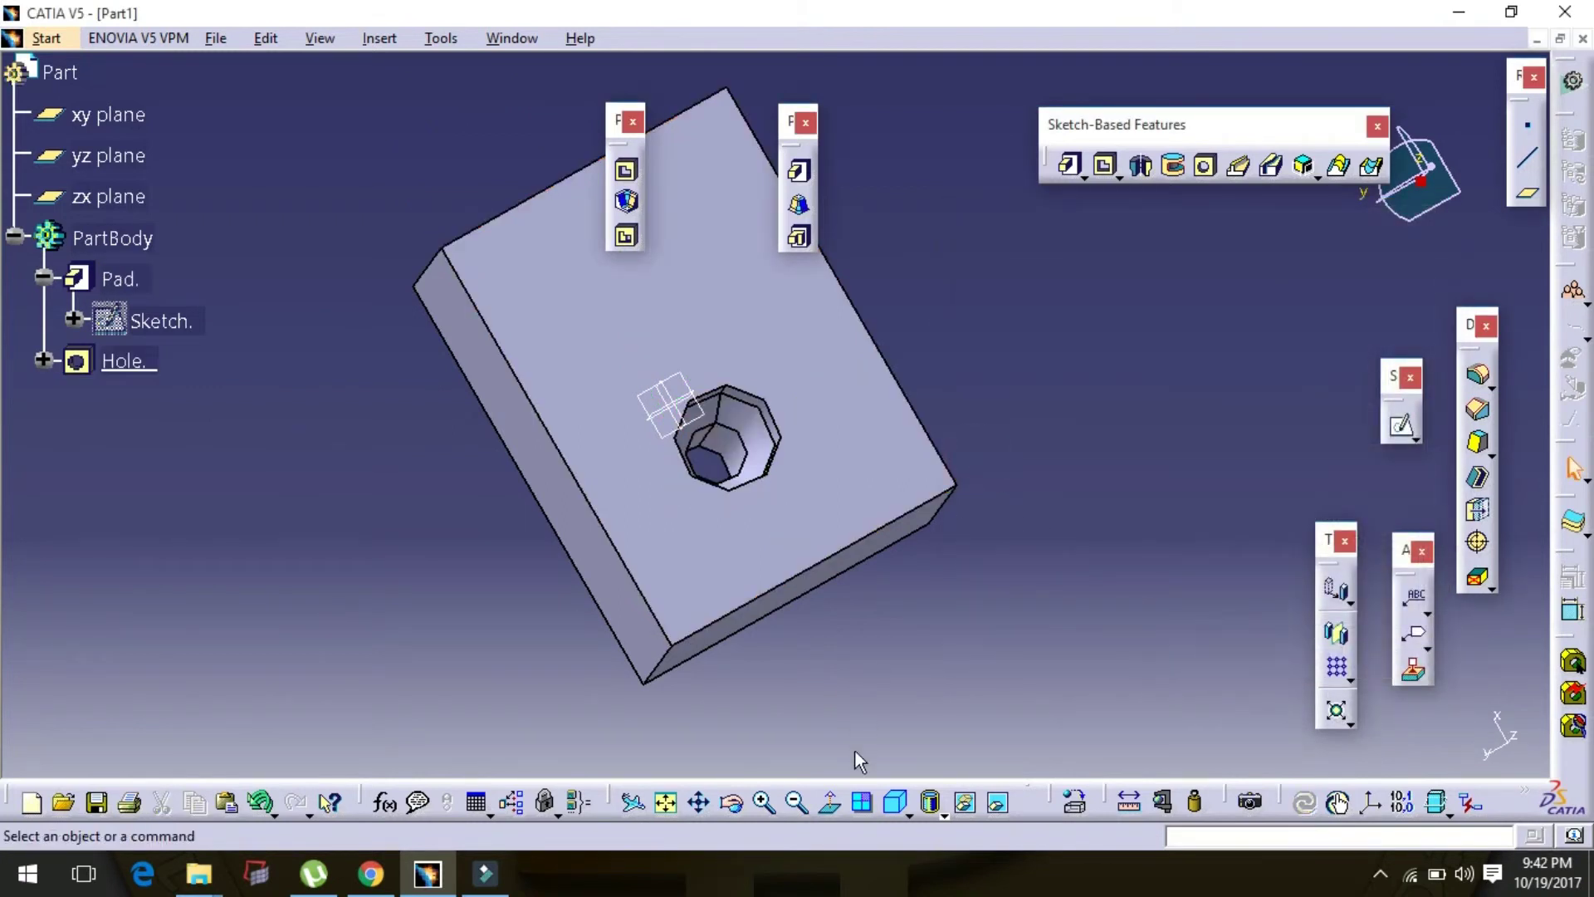
Reopen the definition of the counterdrilled hole and change its extent from Up To Next to Blind.
left_click(731, 800)
mouse_move(957, 623)
left_mouse_down()
mouse_move(868, 676)
mouse_move(849, 726)
mouse_move(875, 605)
mouse_move(910, 683)
mouse_move(982, 630)
mouse_move(972, 597)
mouse_move(951, 613)
left_mouse_up()
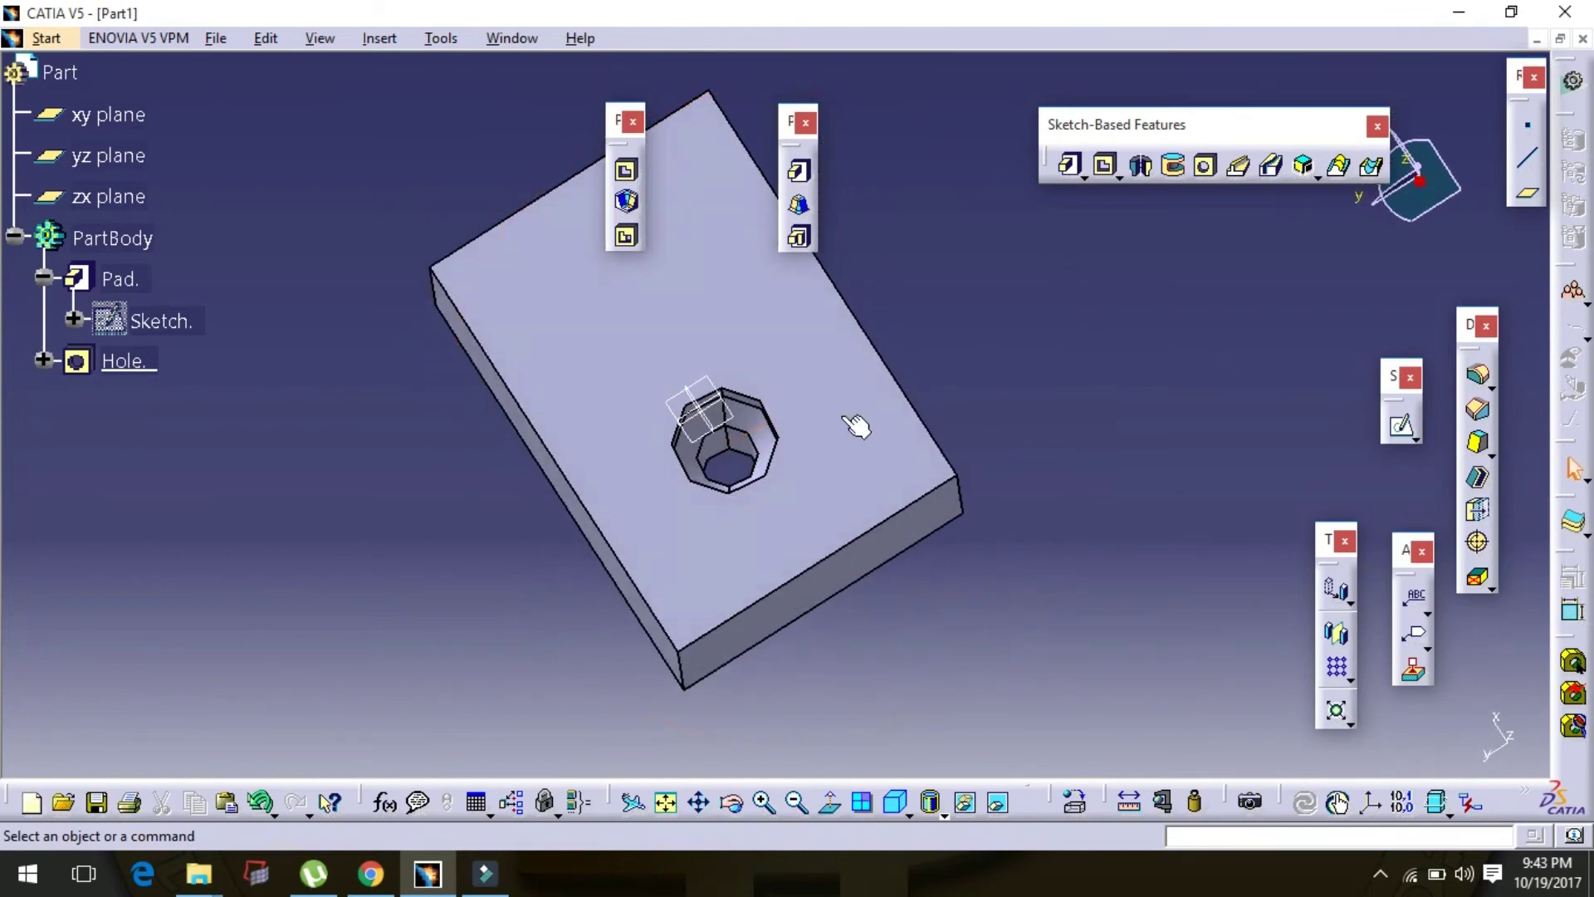
double_click(765, 480)
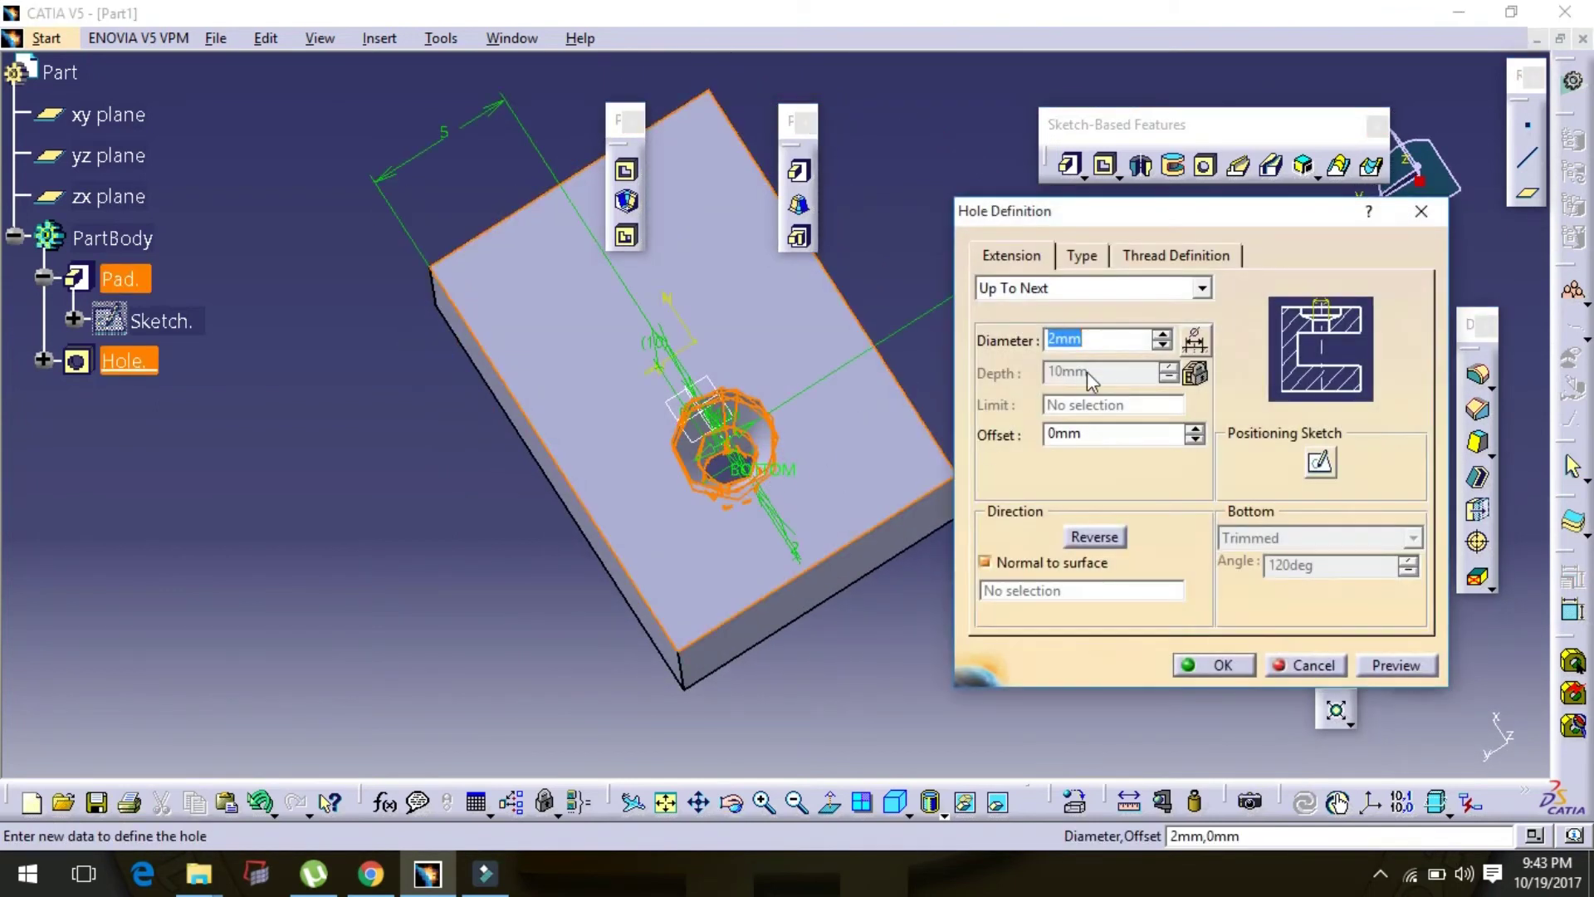
left_click(1094, 296)
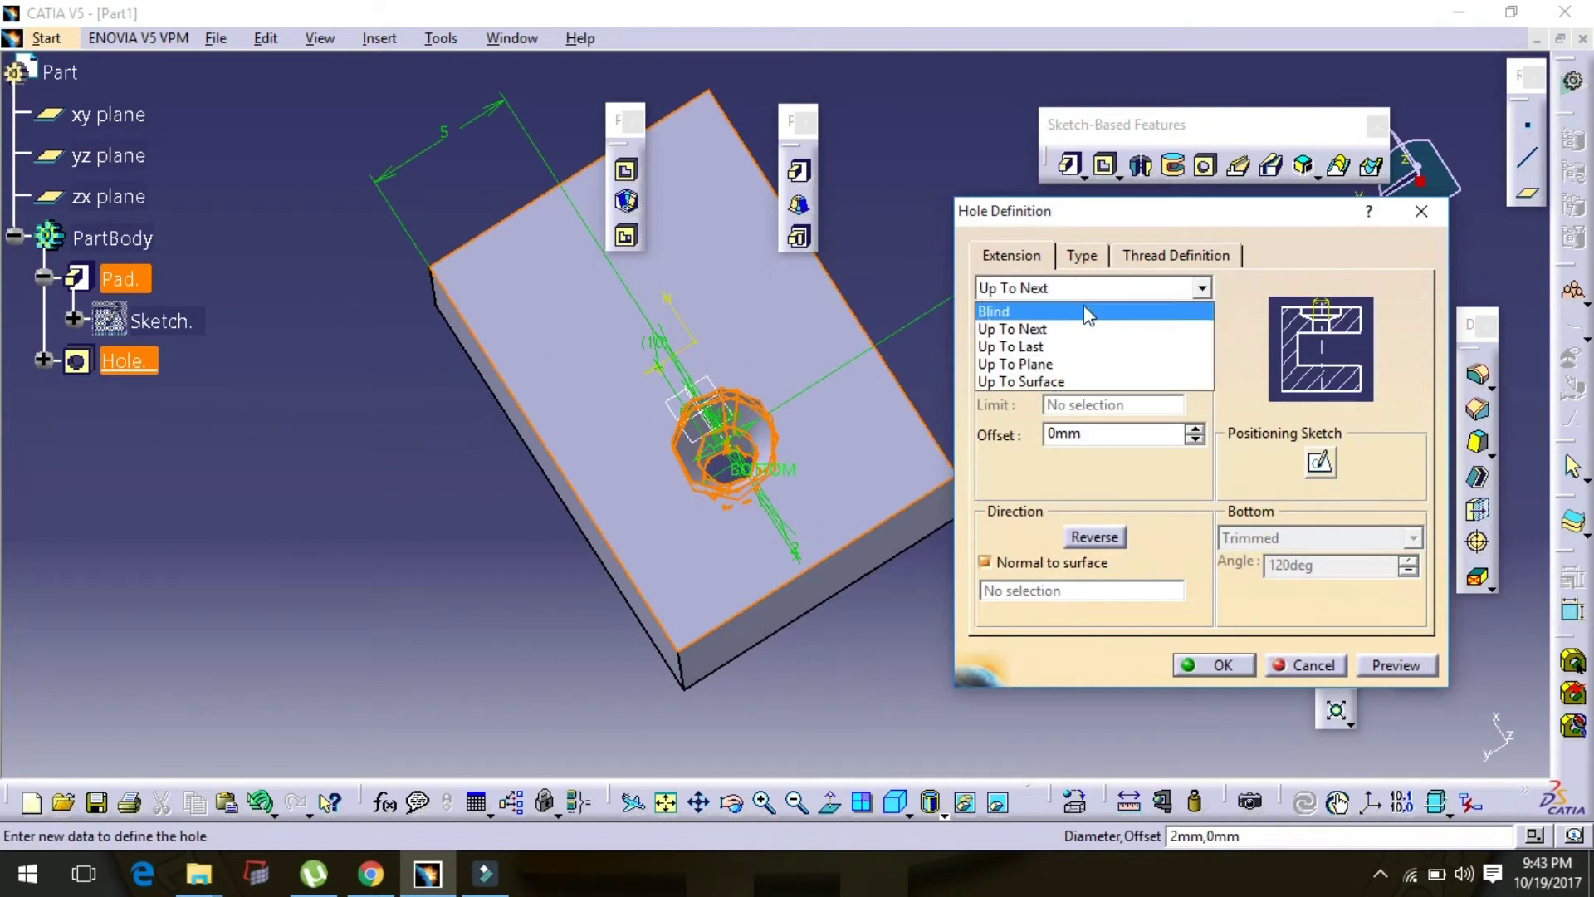
left_click(1084, 306)
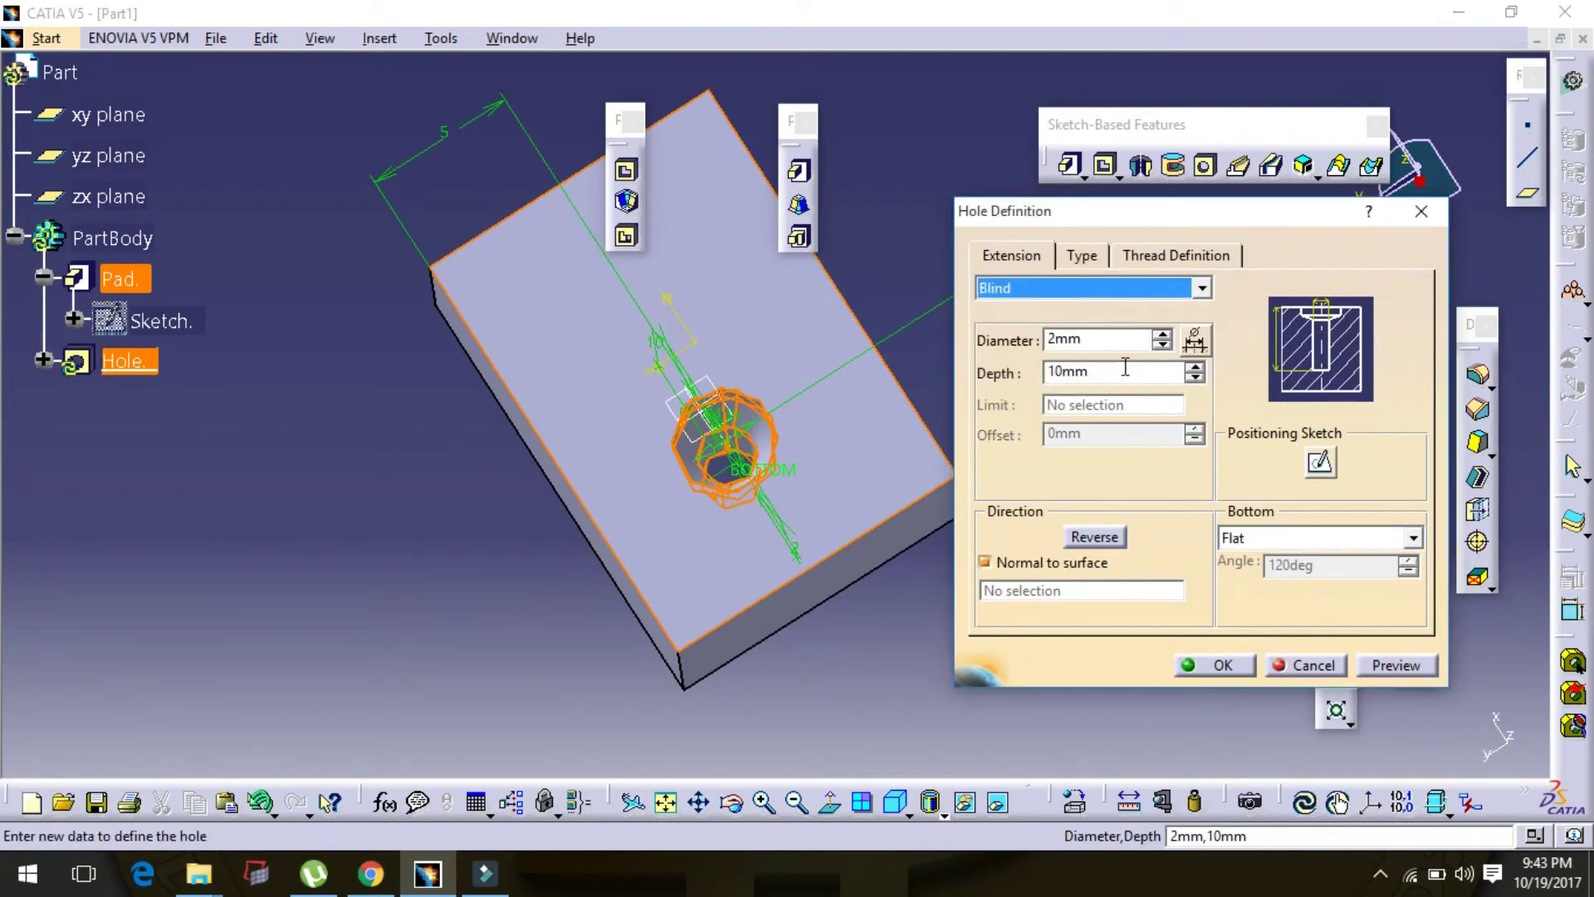
Review the hole's thread settings, set its bottom to V-Bottom with a 110-degree angle and apply the change.
left_click(1008, 256)
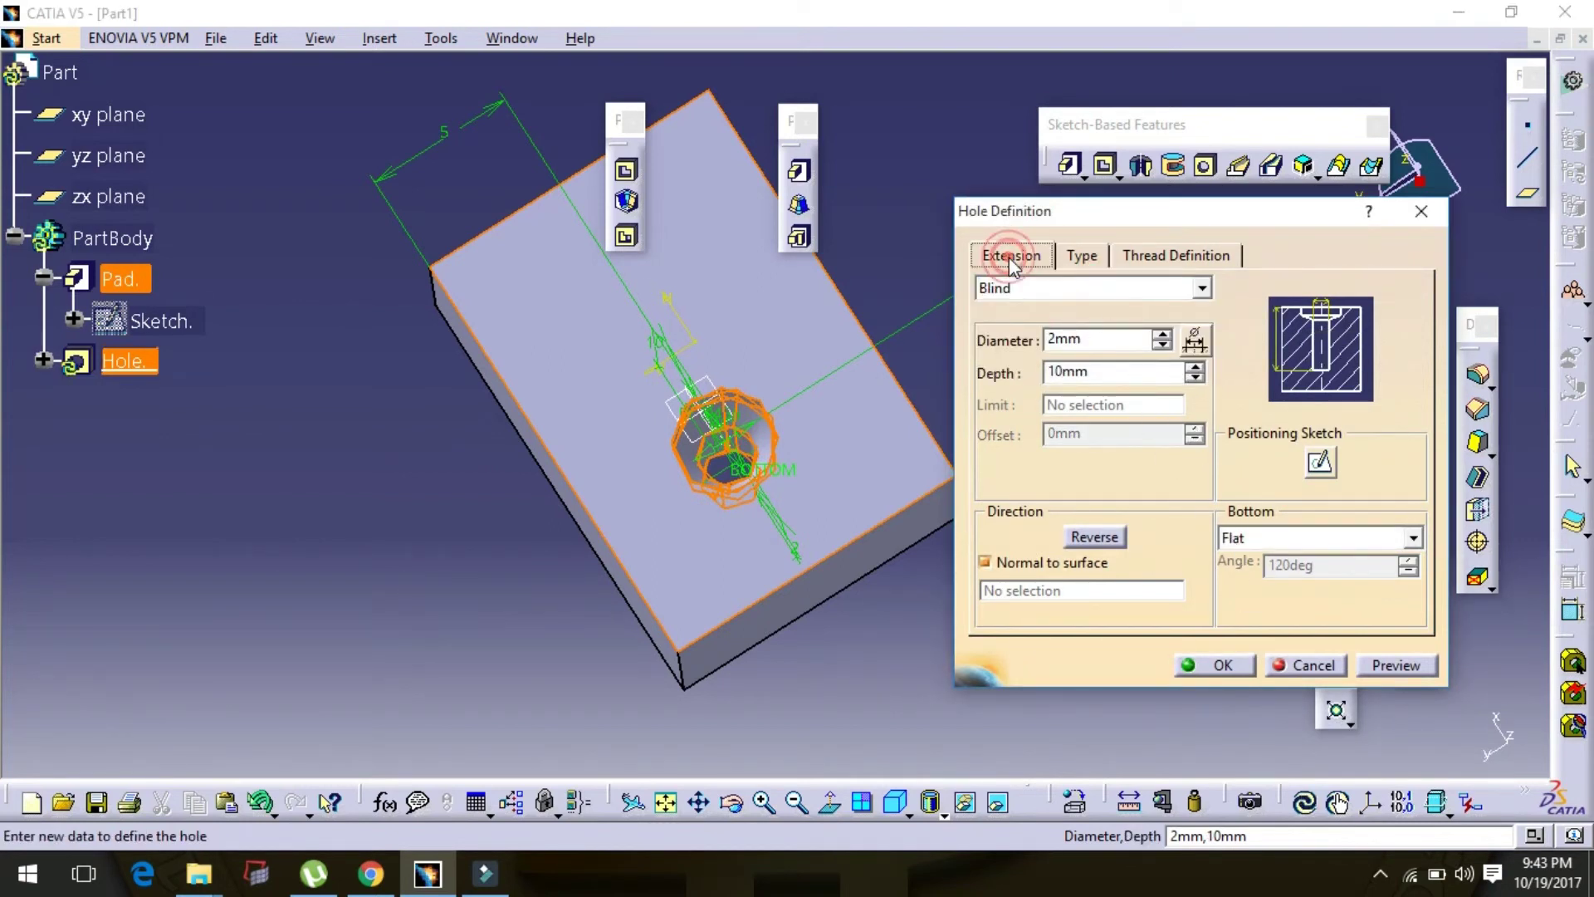
left_click(1142, 255)
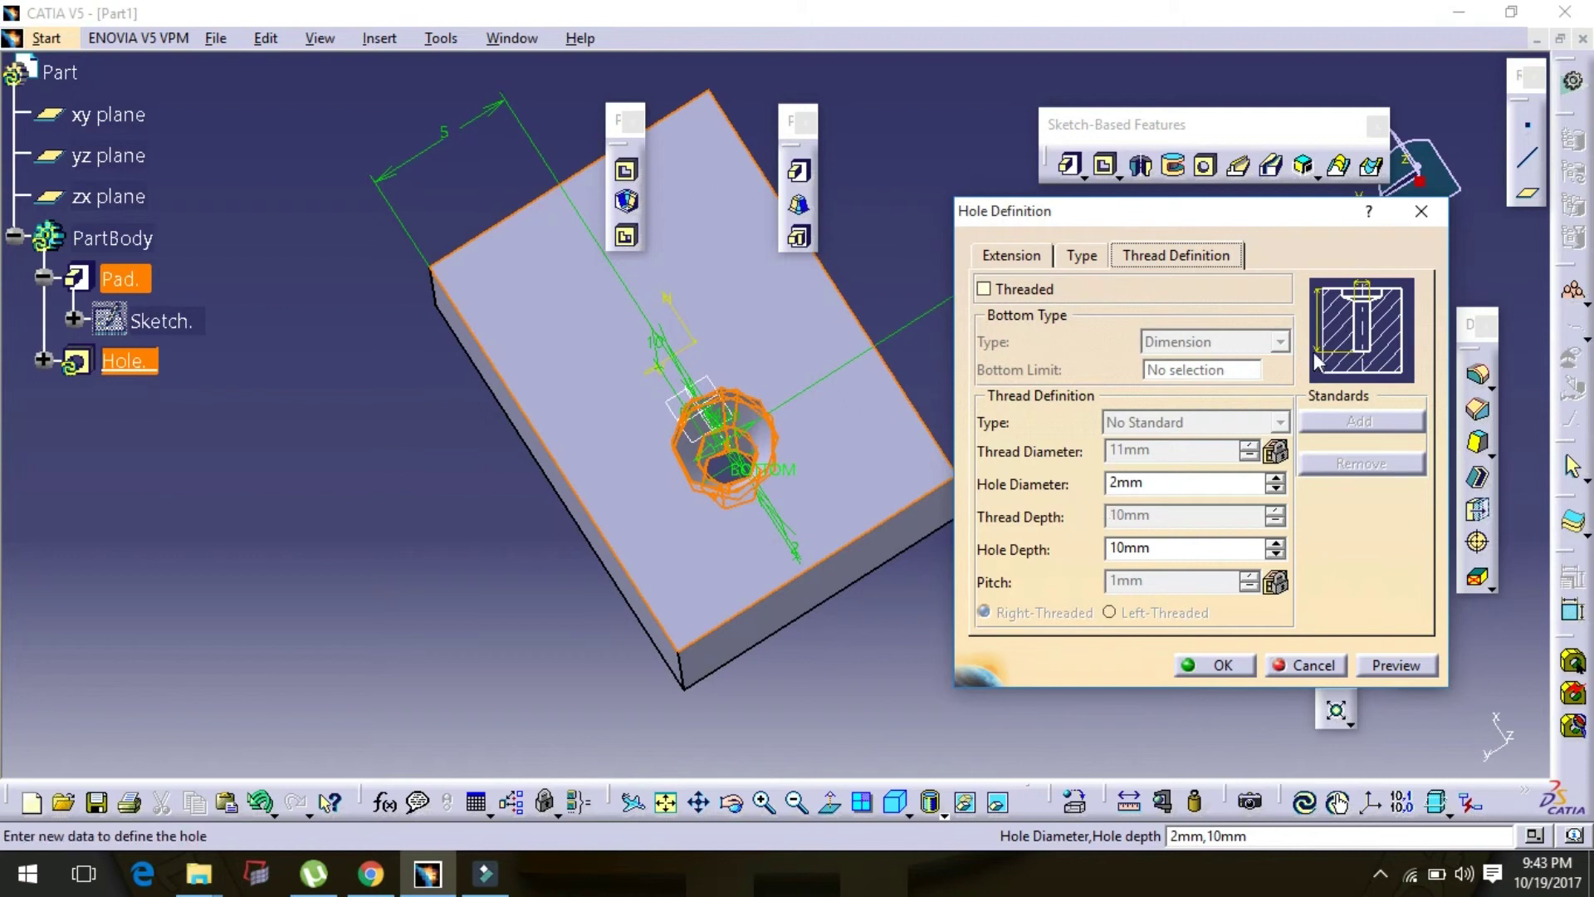
left_click(1082, 255)
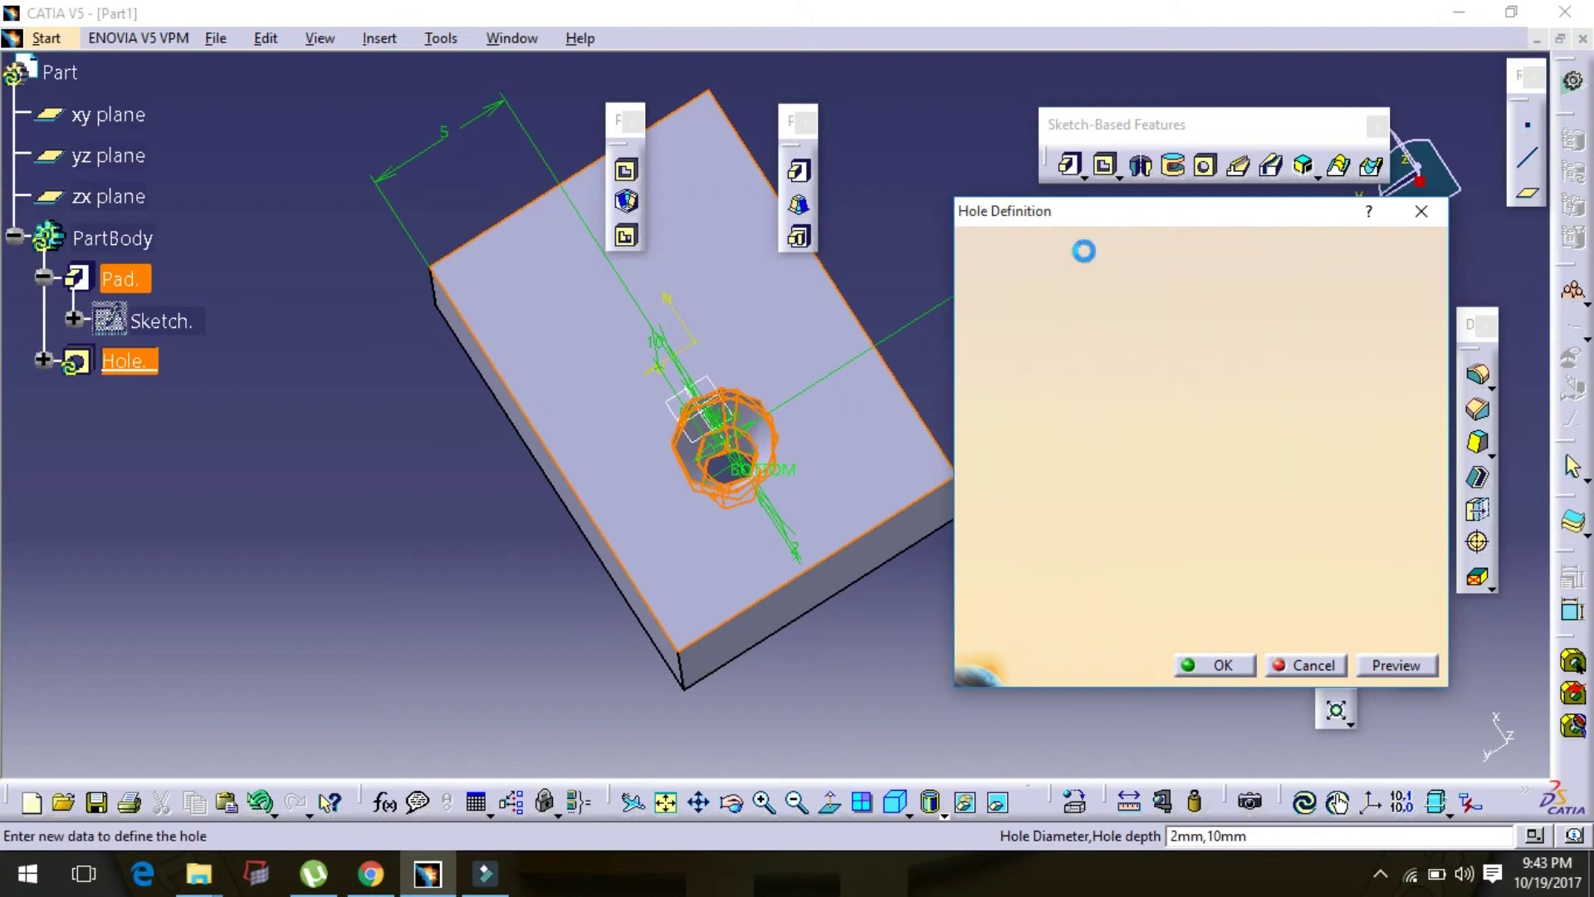
left_click(993, 256)
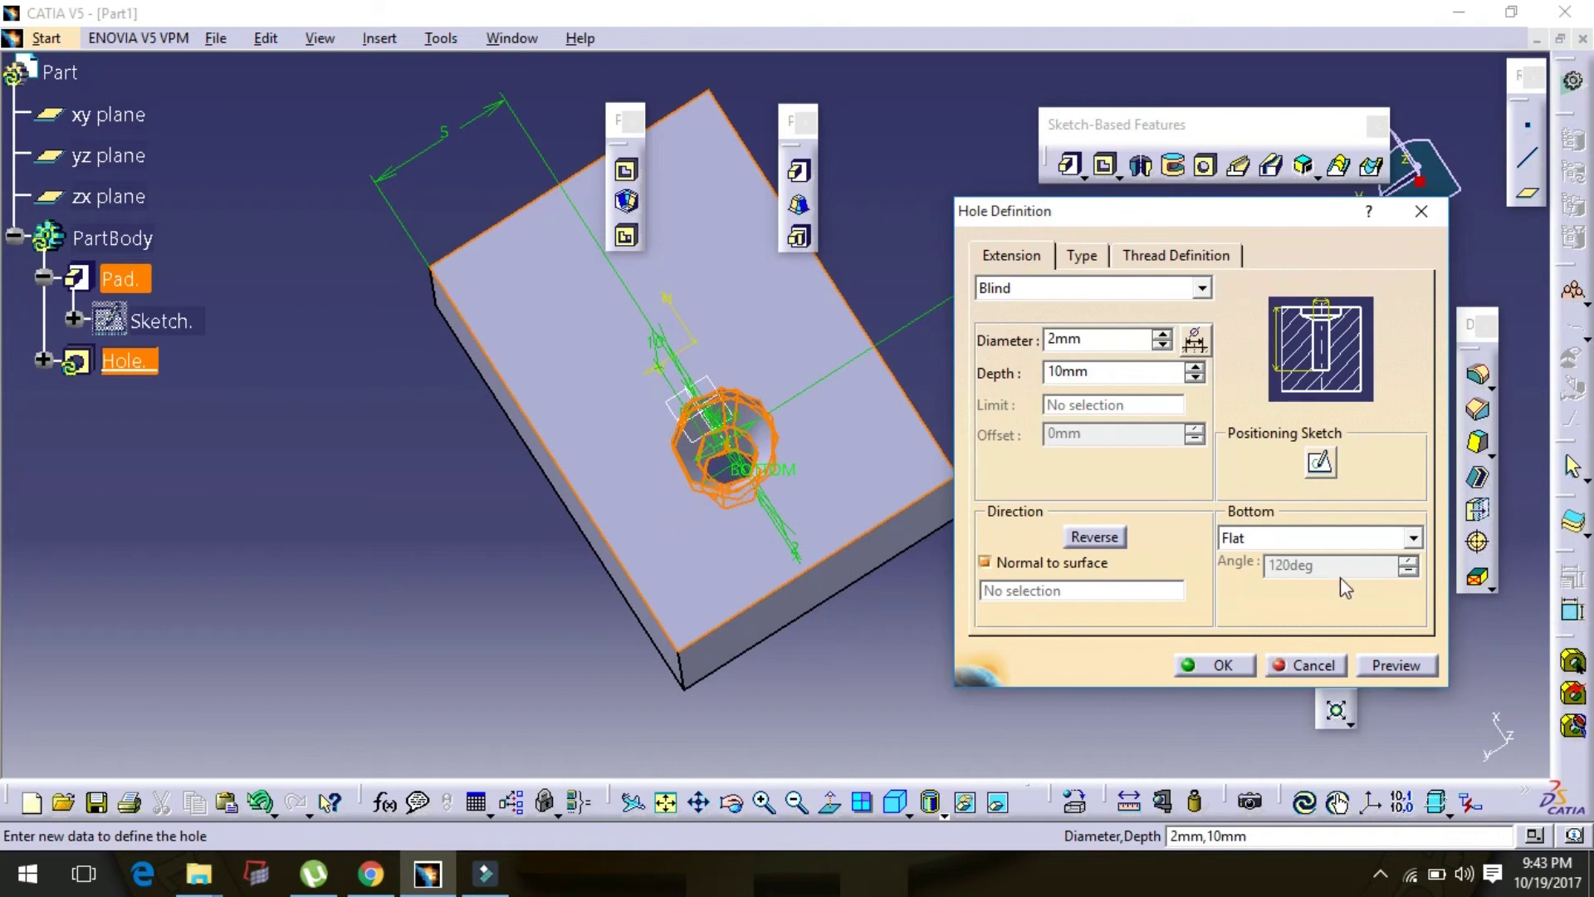
left_click(1412, 538)
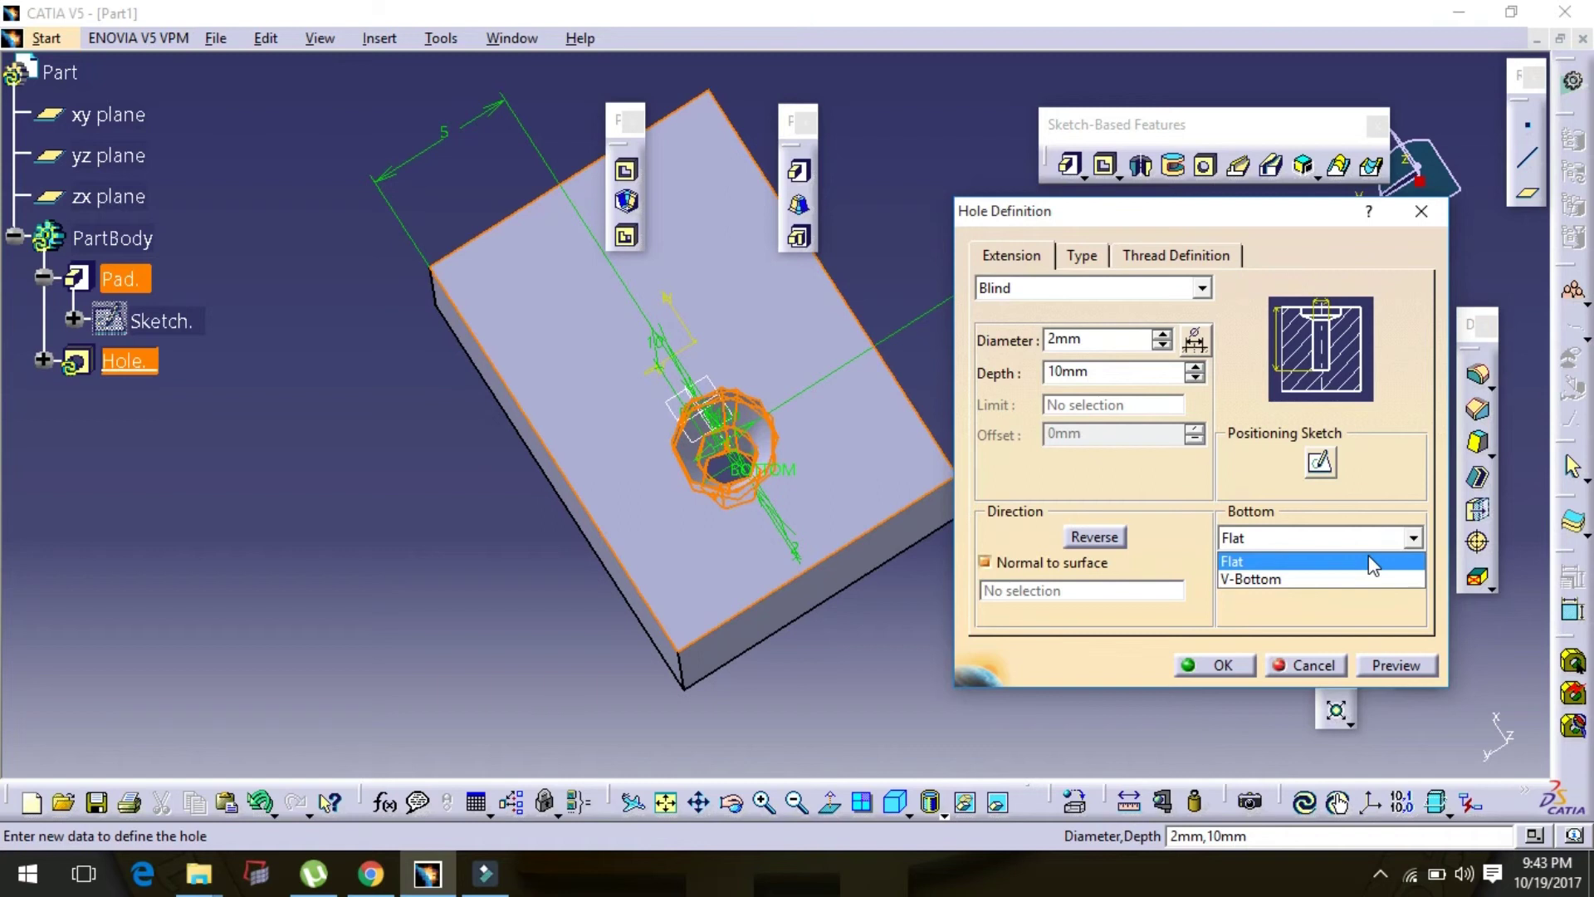
left_click(1366, 577)
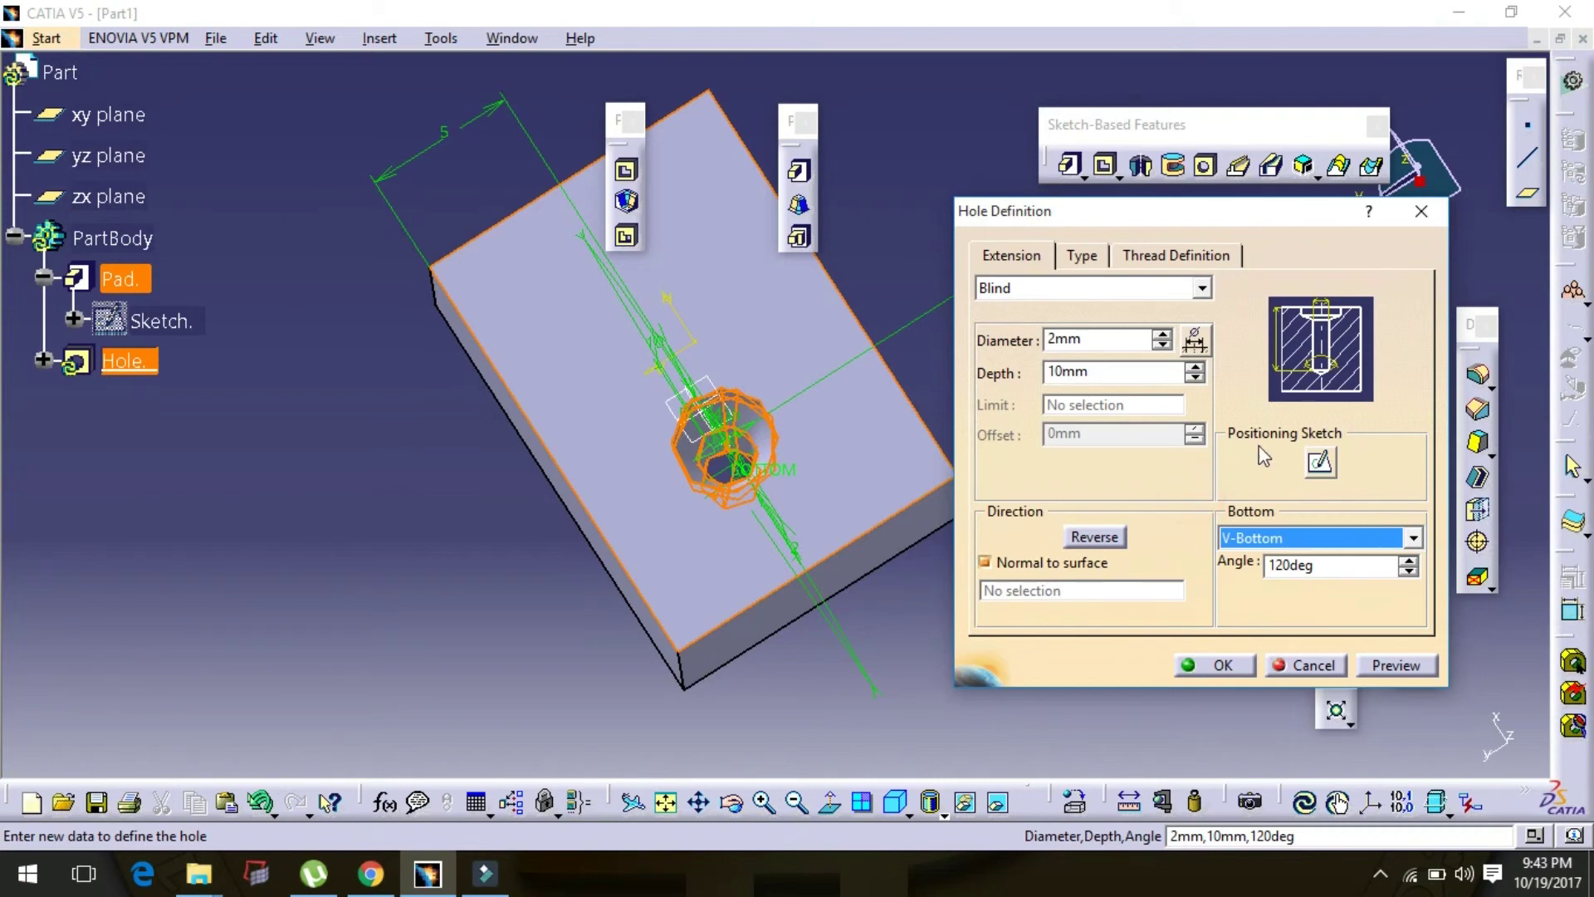
left_click(1407, 573)
left_click(1236, 663)
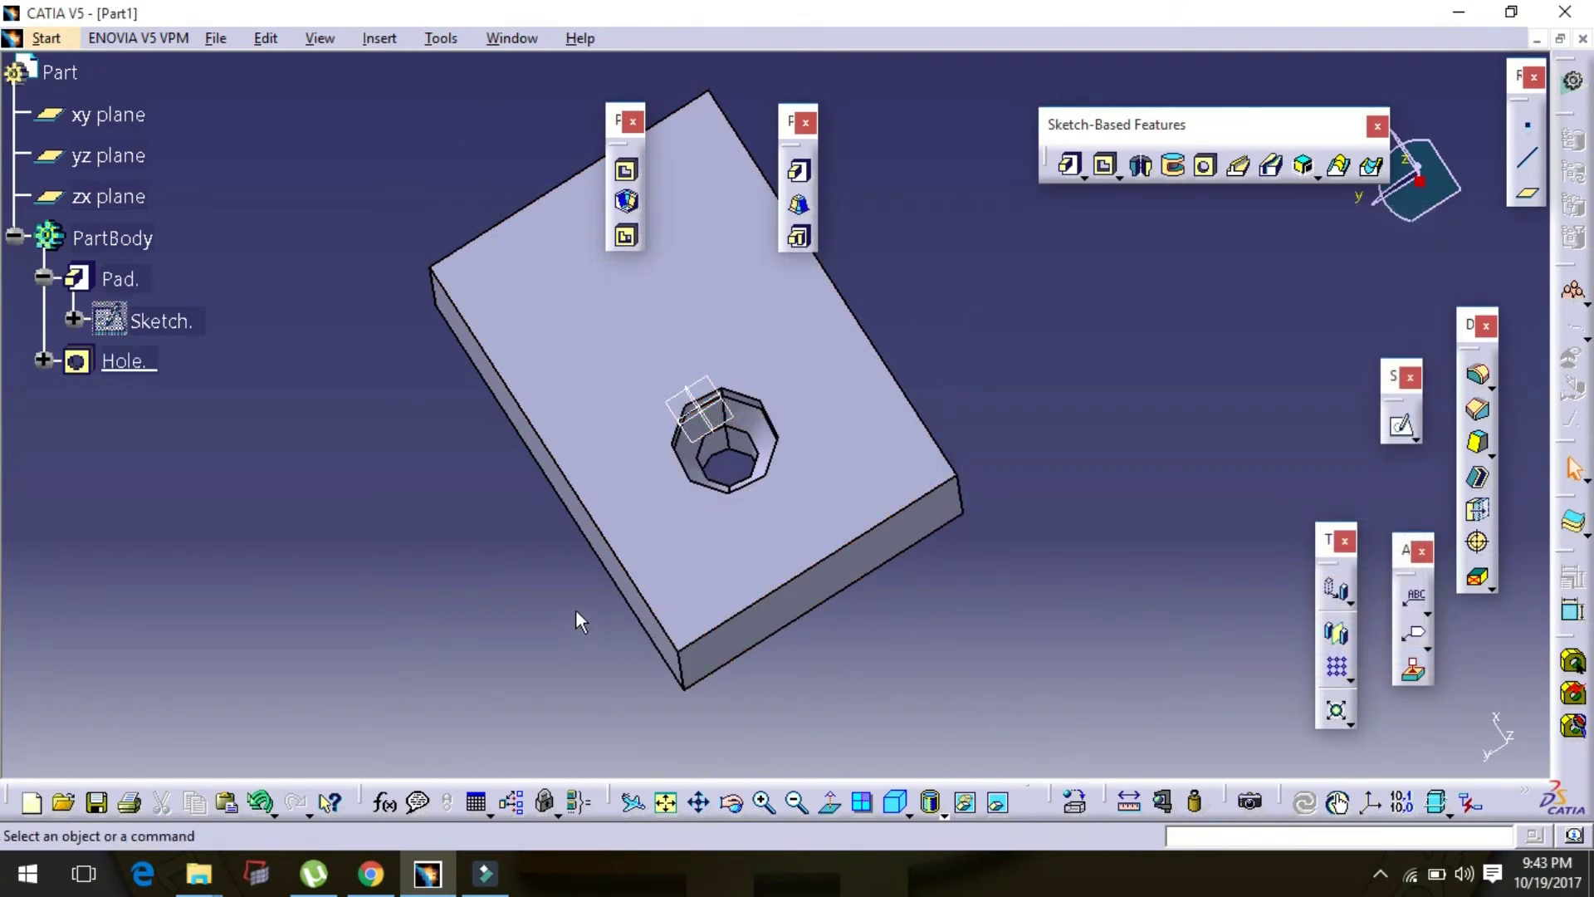
Reopen the hole definition, set the V-Bottom angle to 30 degrees and apply it.
left_click(731, 802)
left_click_drag(614, 640, 938, 547)
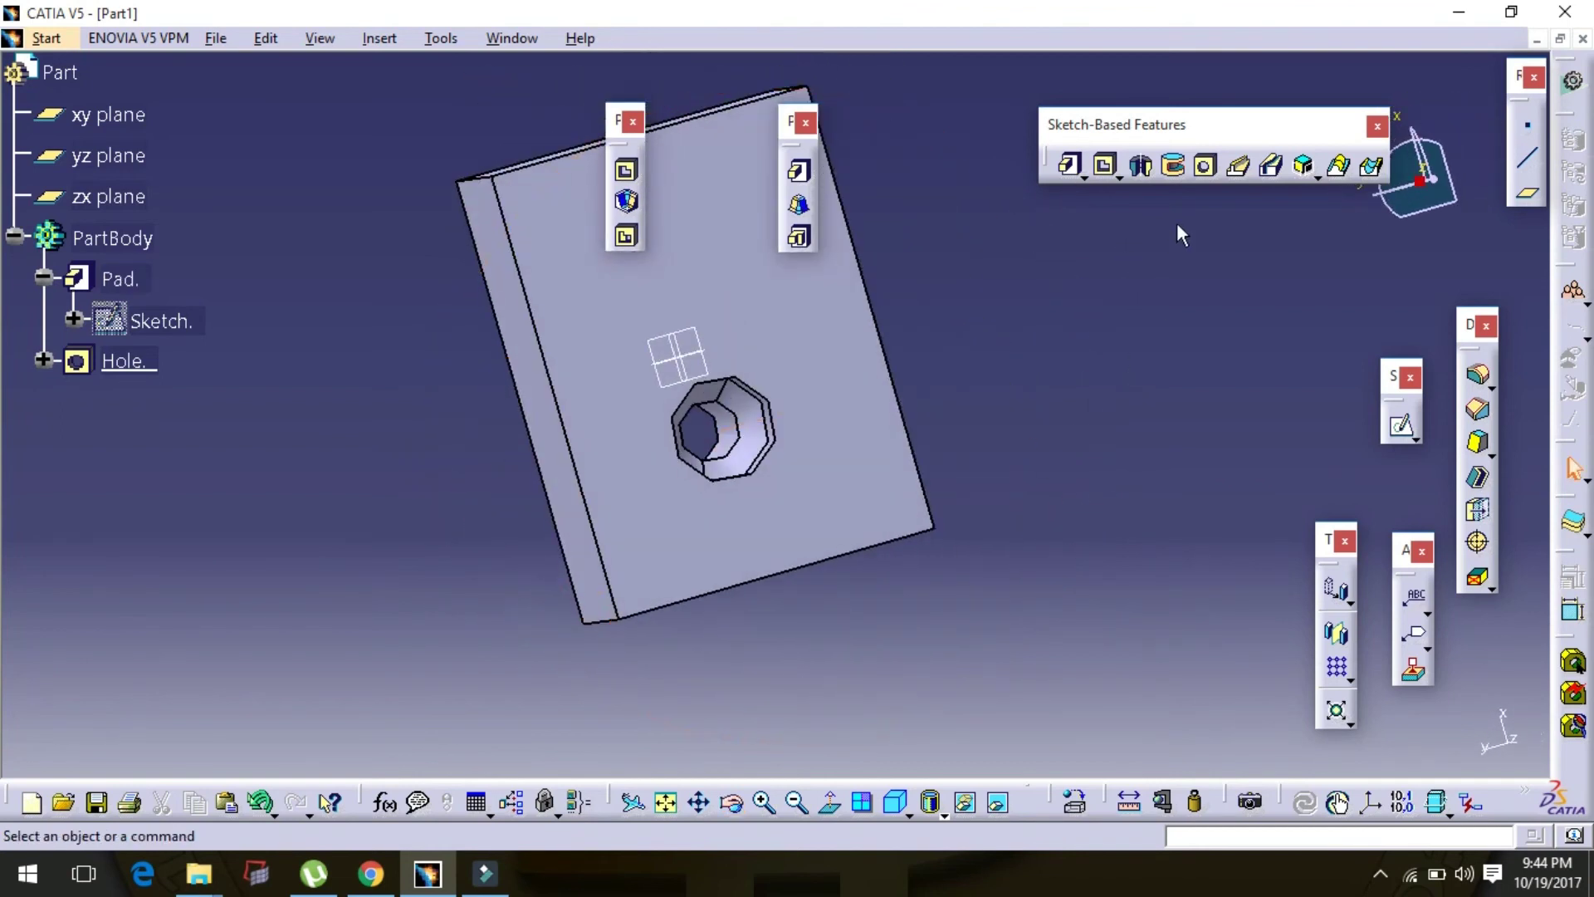
double_click(761, 419)
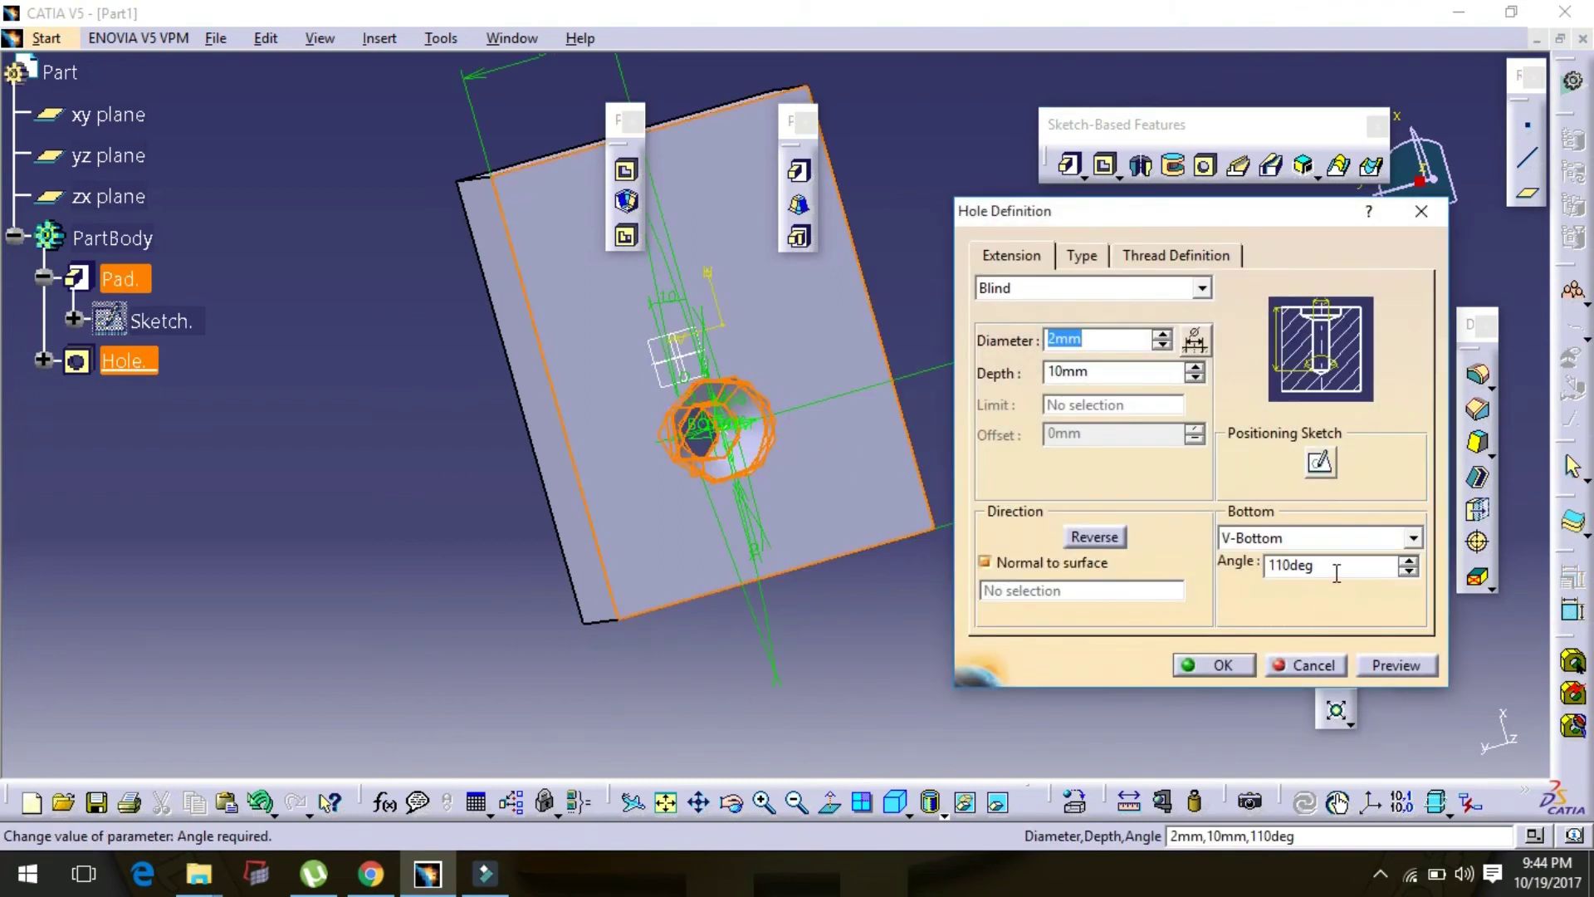
double_click(1265, 566)
type("30")
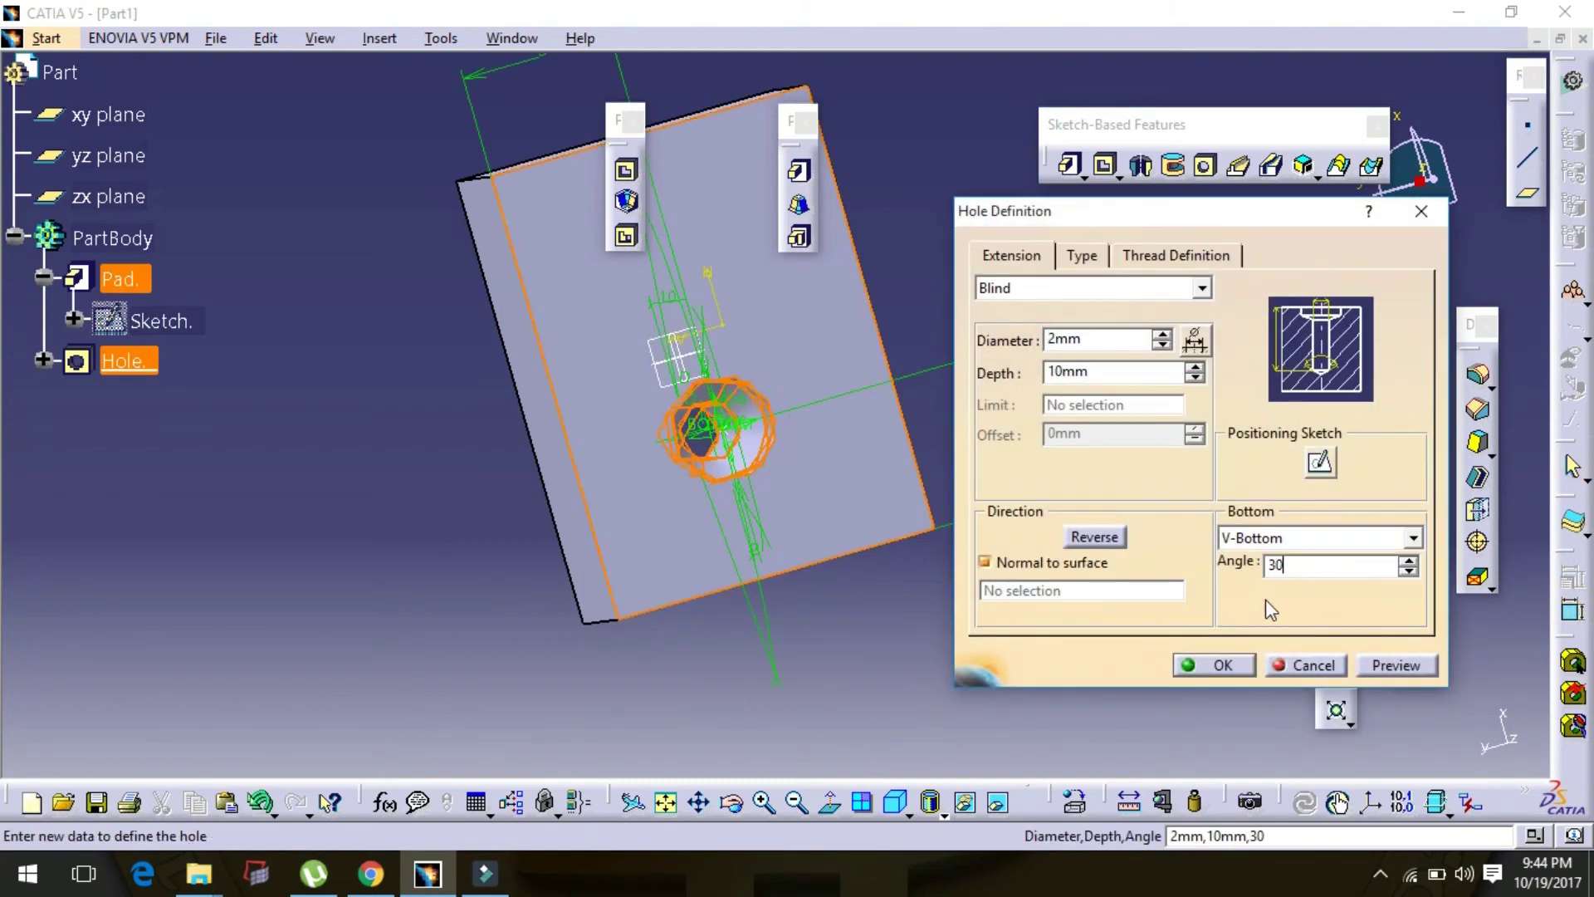
left_click(1224, 666)
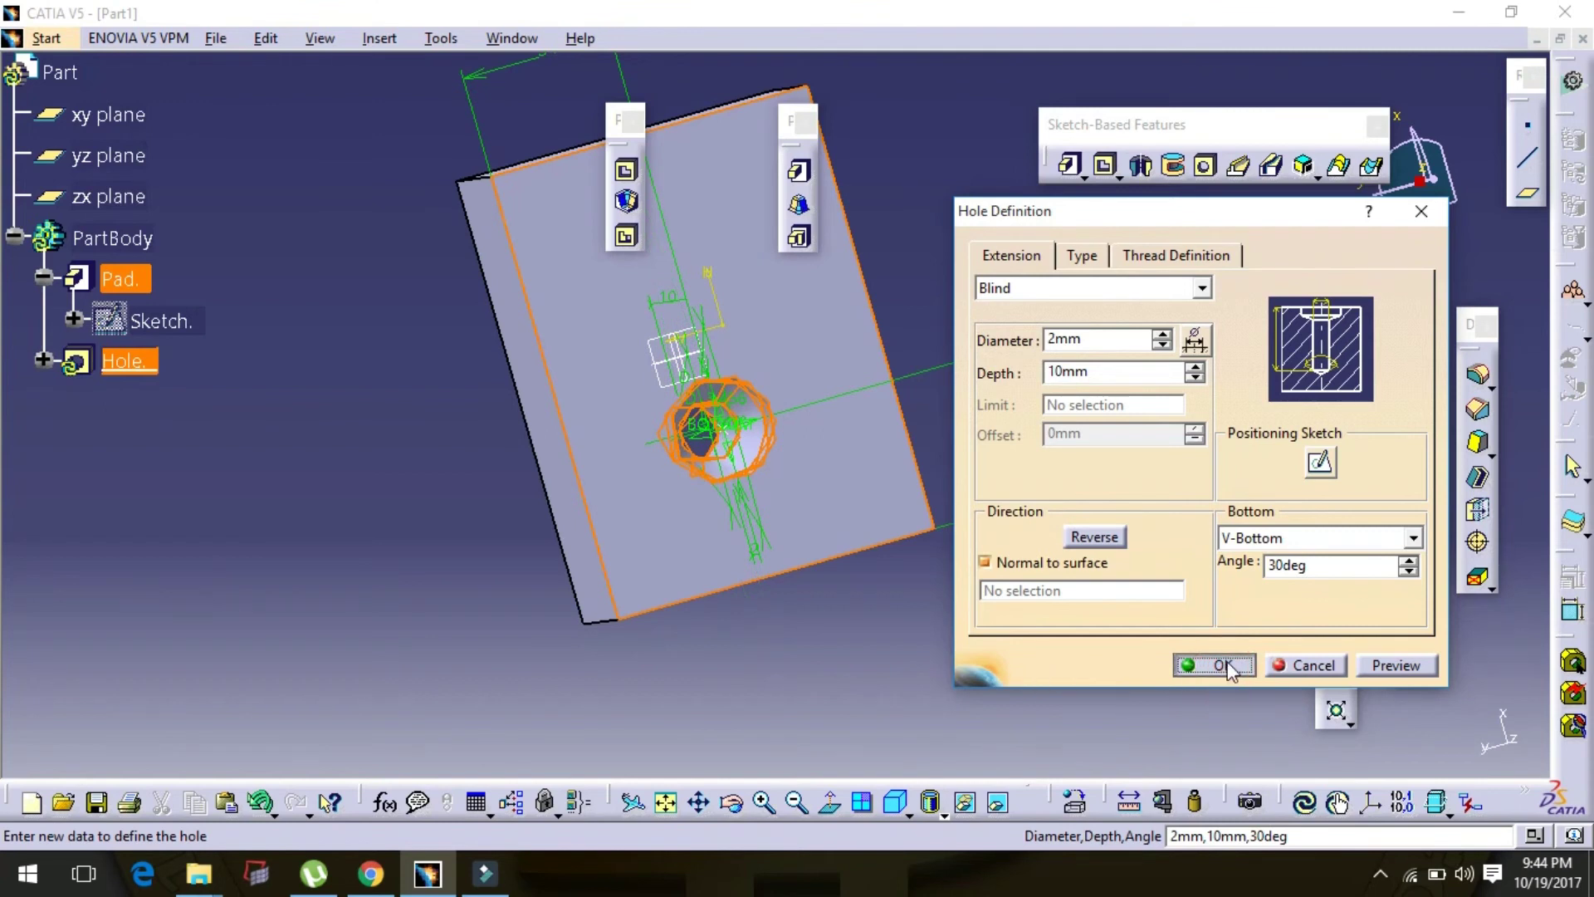
Review the available hole types and the blind extension settings in the hole definition, and examine the counterdrilled hole from several directions.
left_click(768, 632)
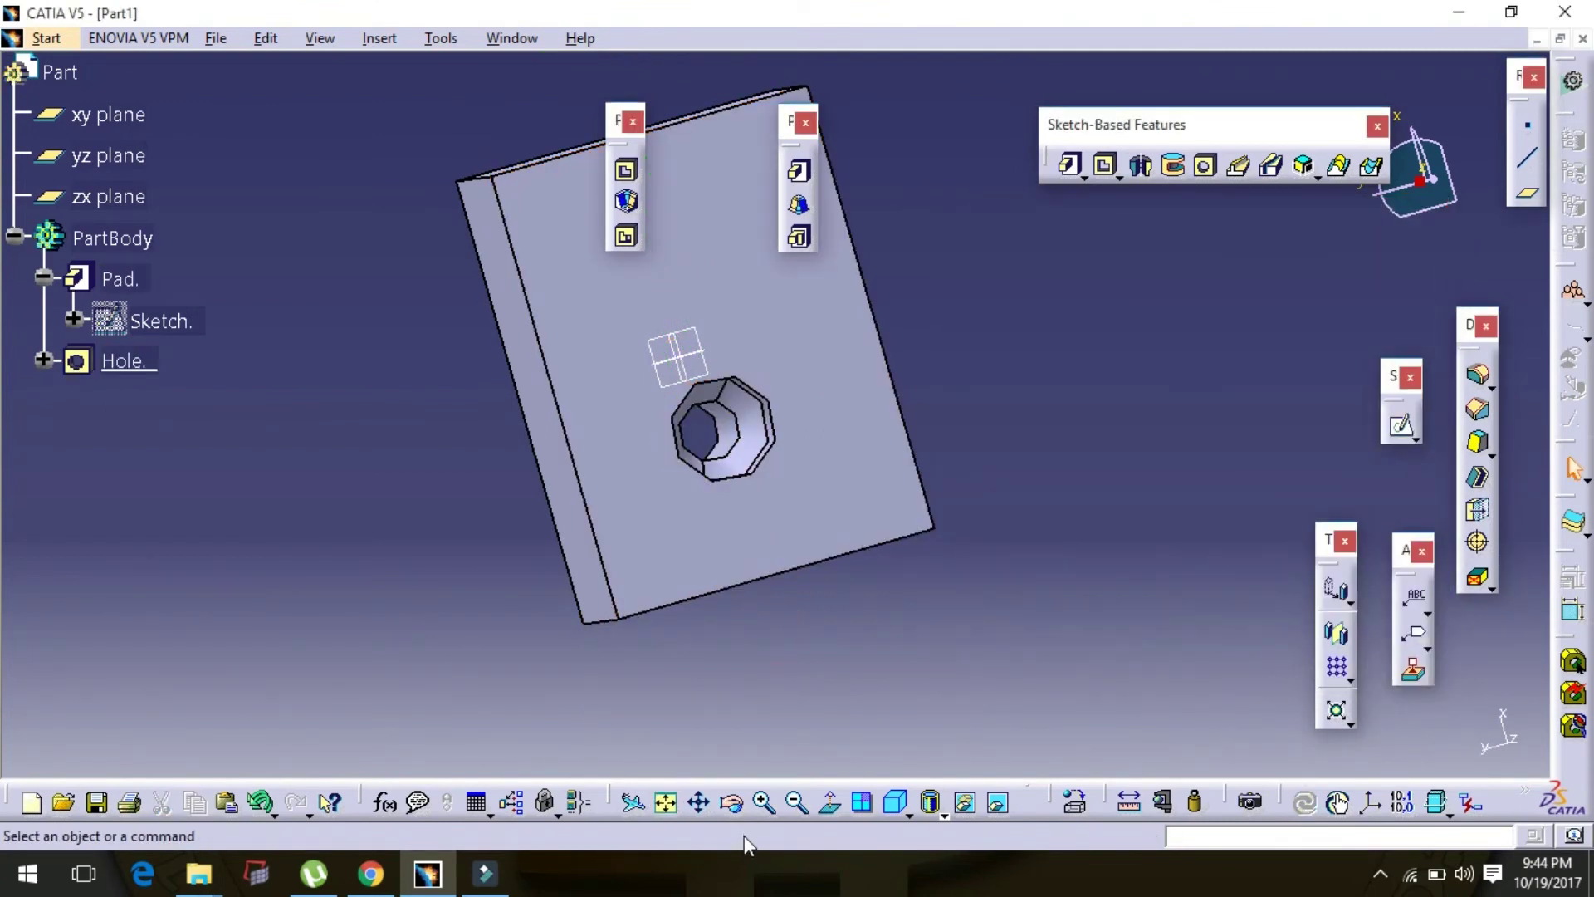
left_click(736, 810)
left_click_drag(633, 665, 882, 594)
double_click(854, 505)
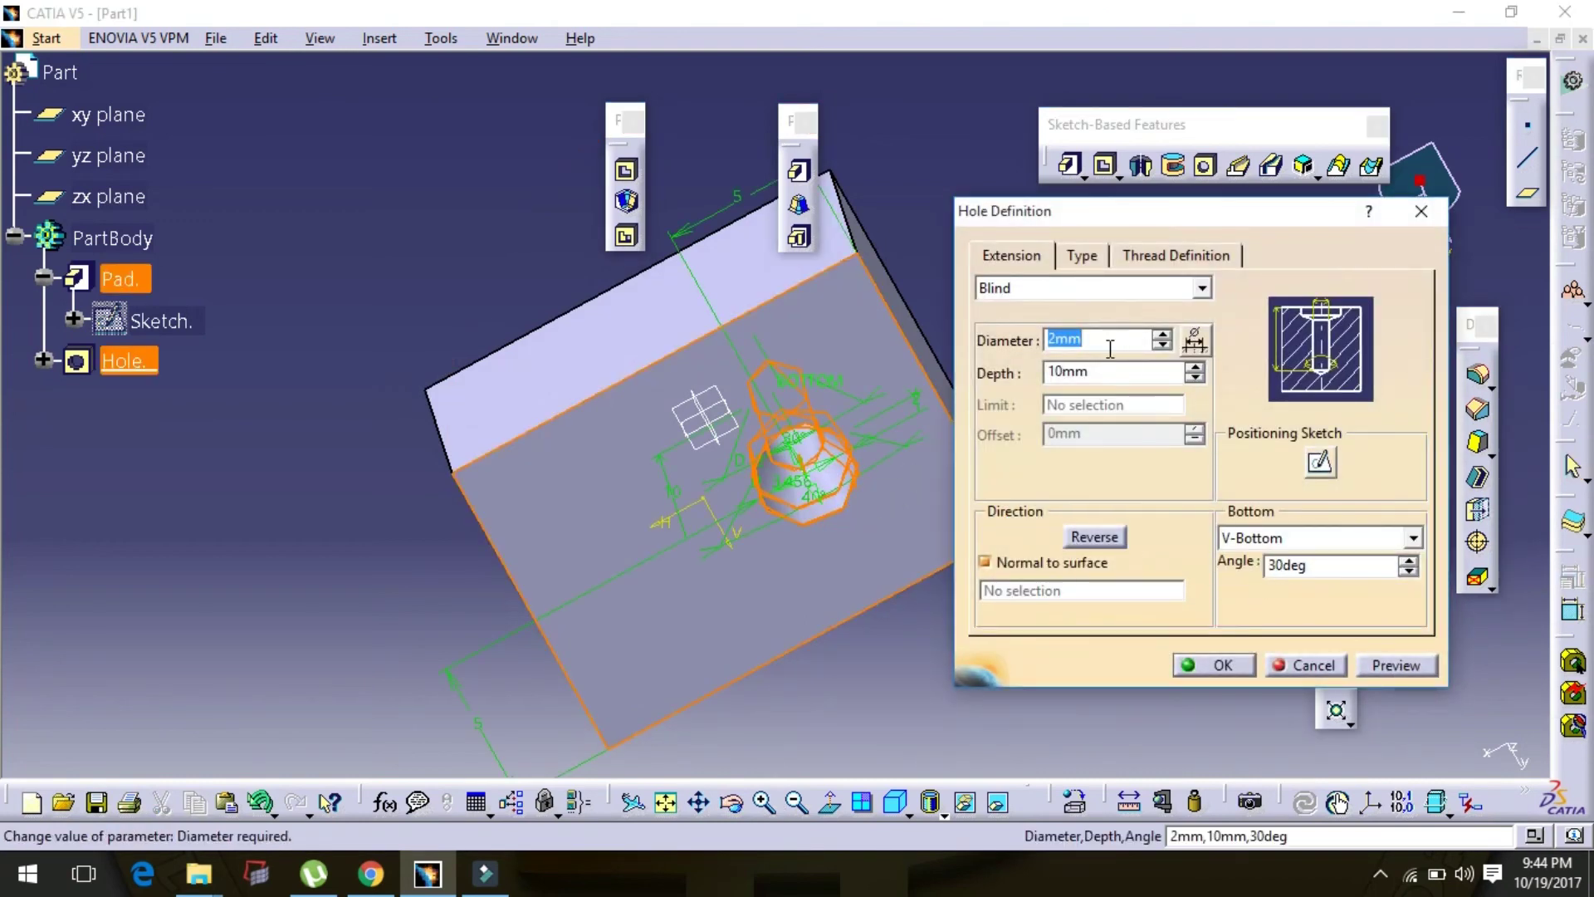
left_click(1094, 255)
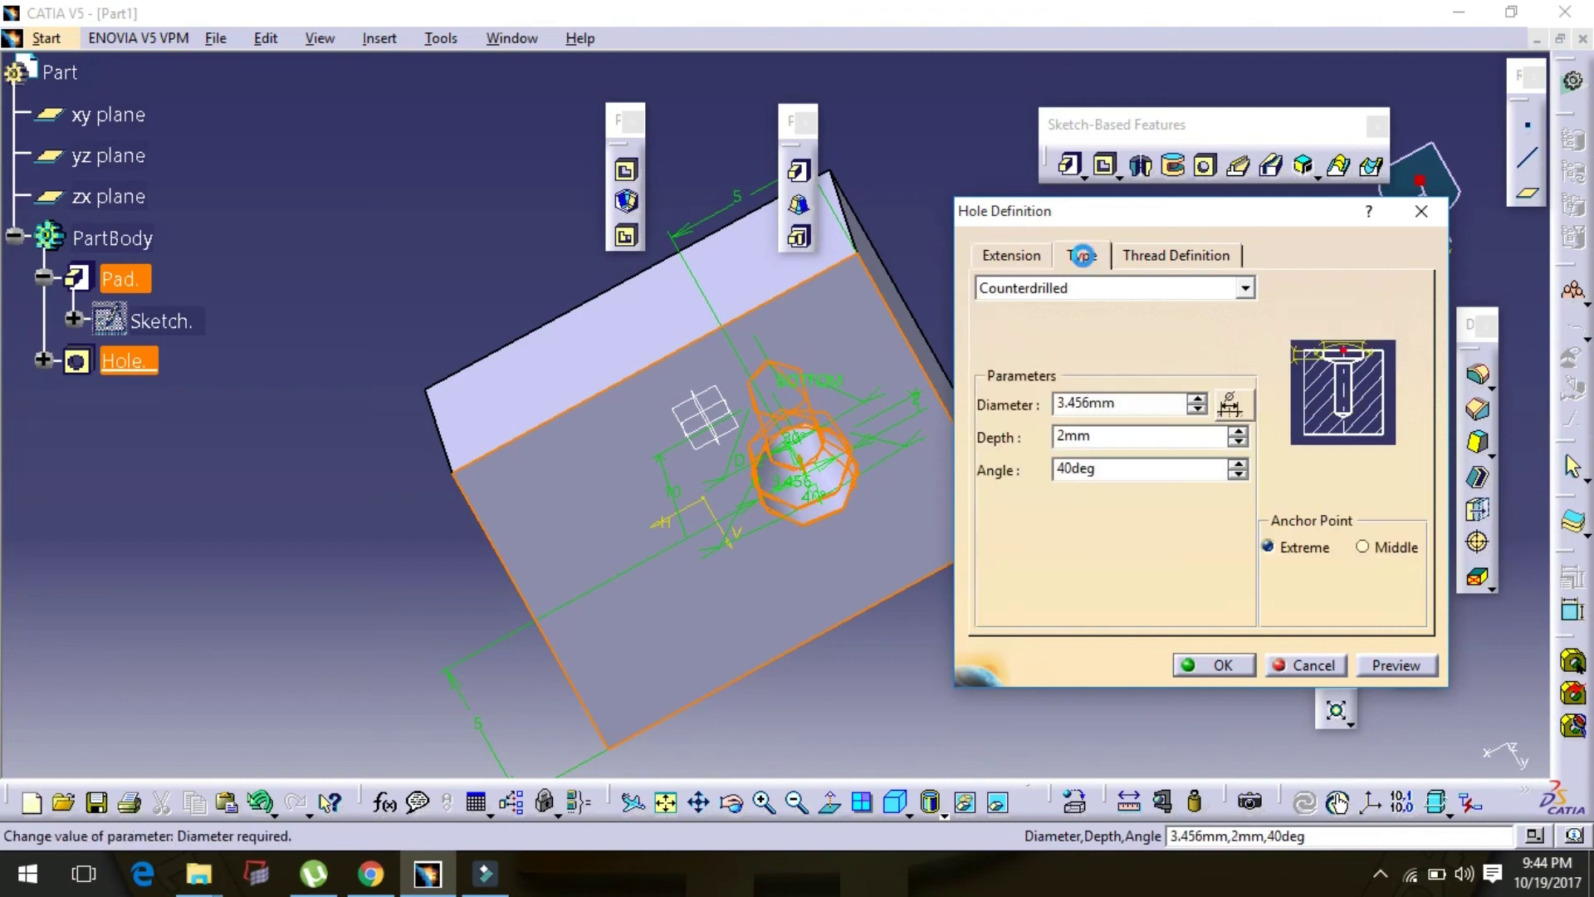
left_click(1245, 289)
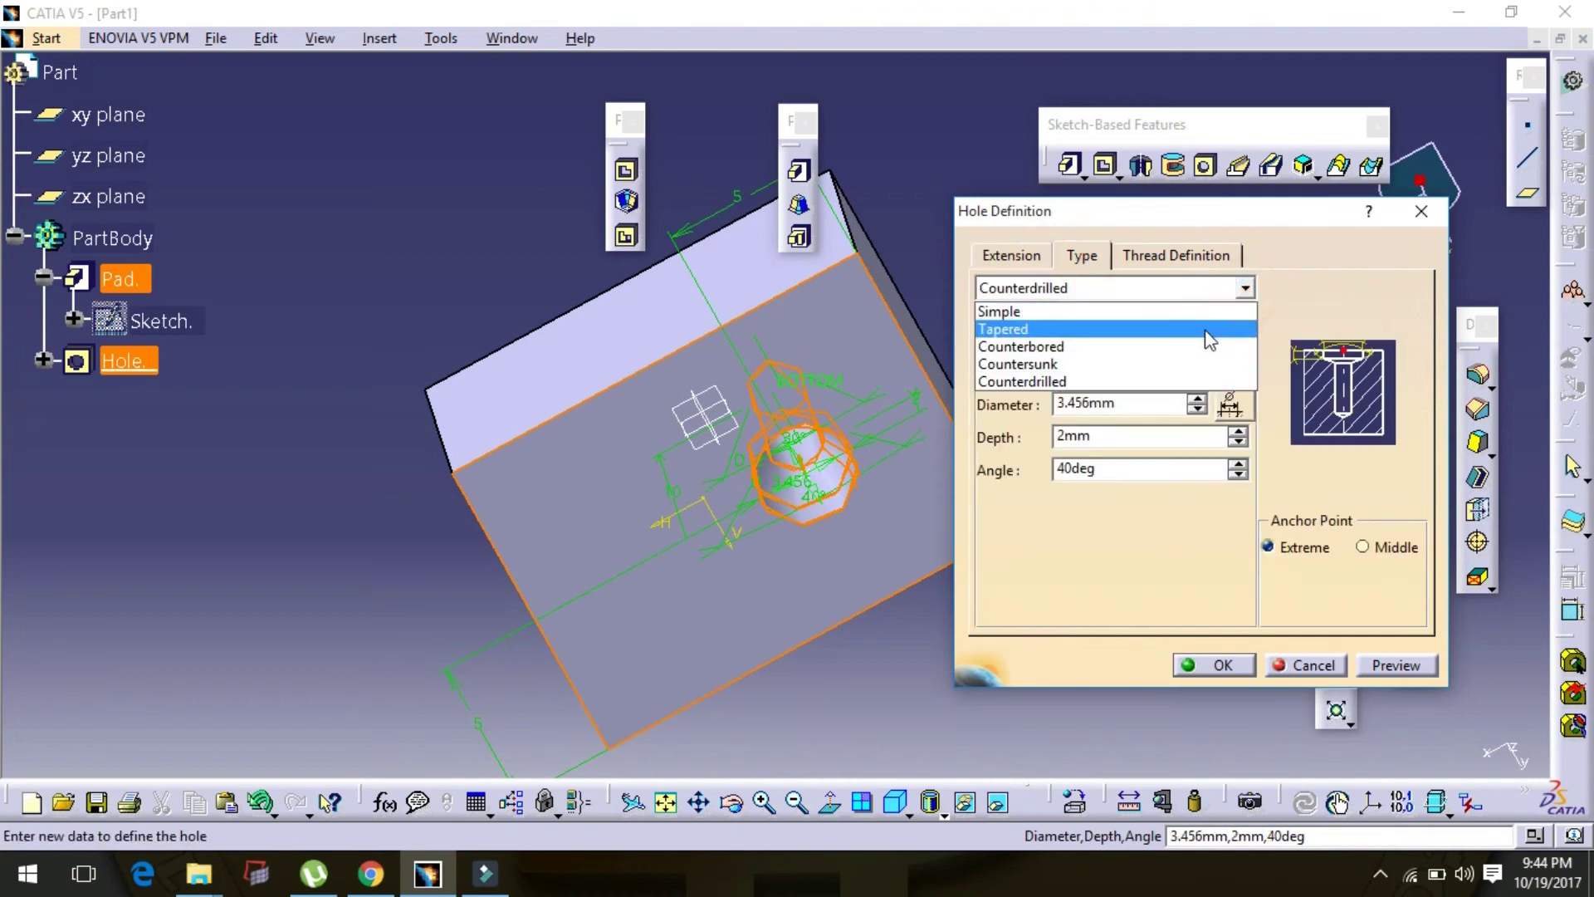
left_click(1230, 556)
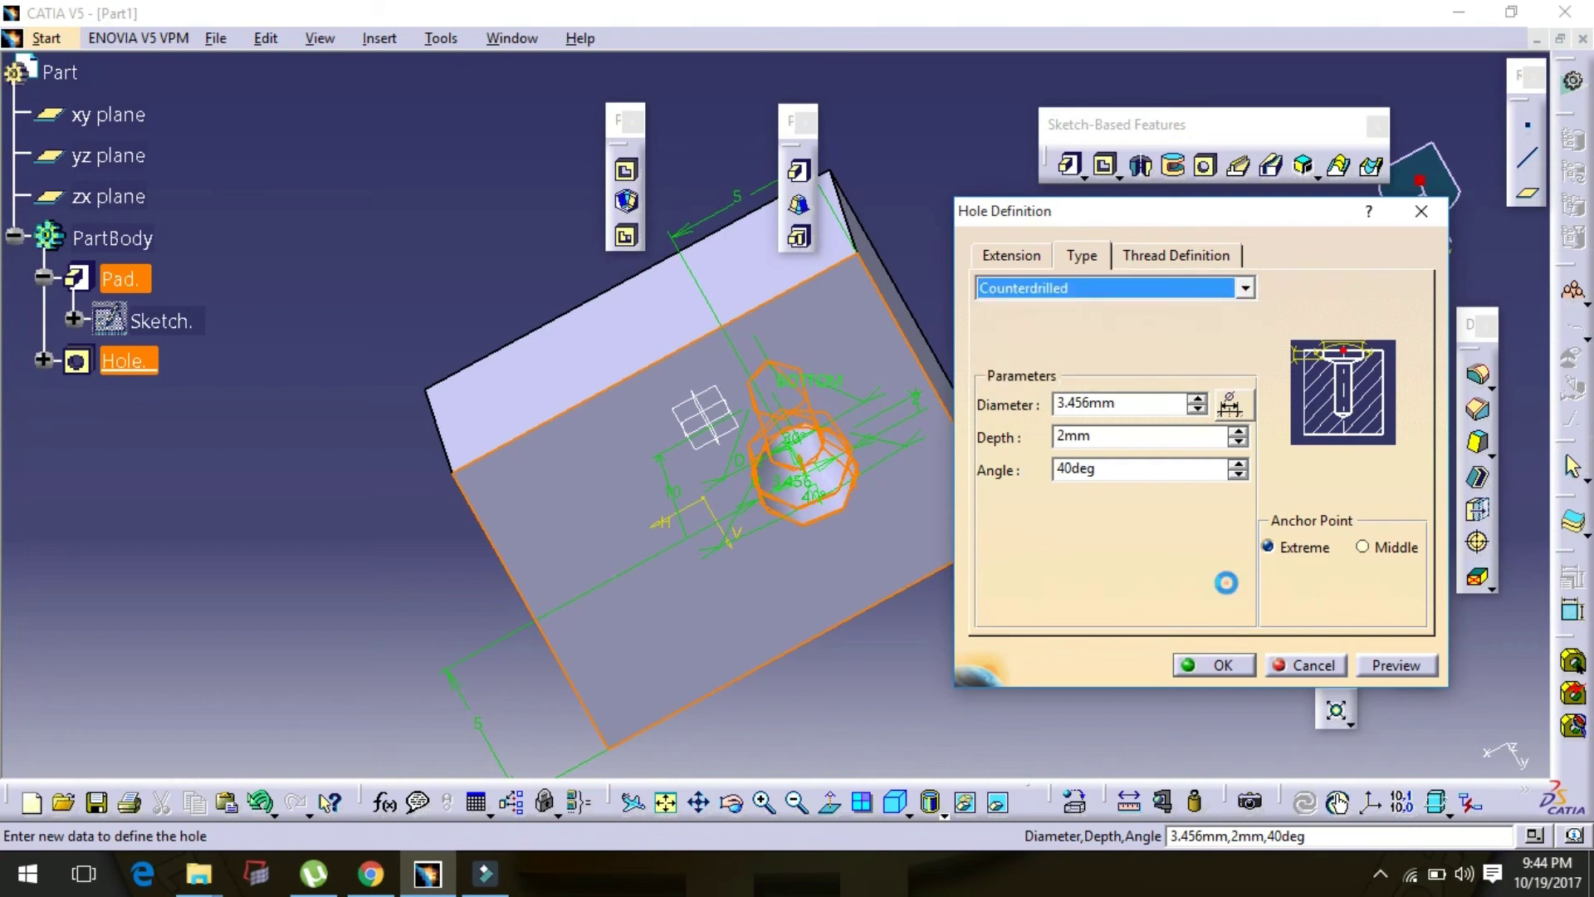
left_click(1081, 255)
left_click(1011, 255)
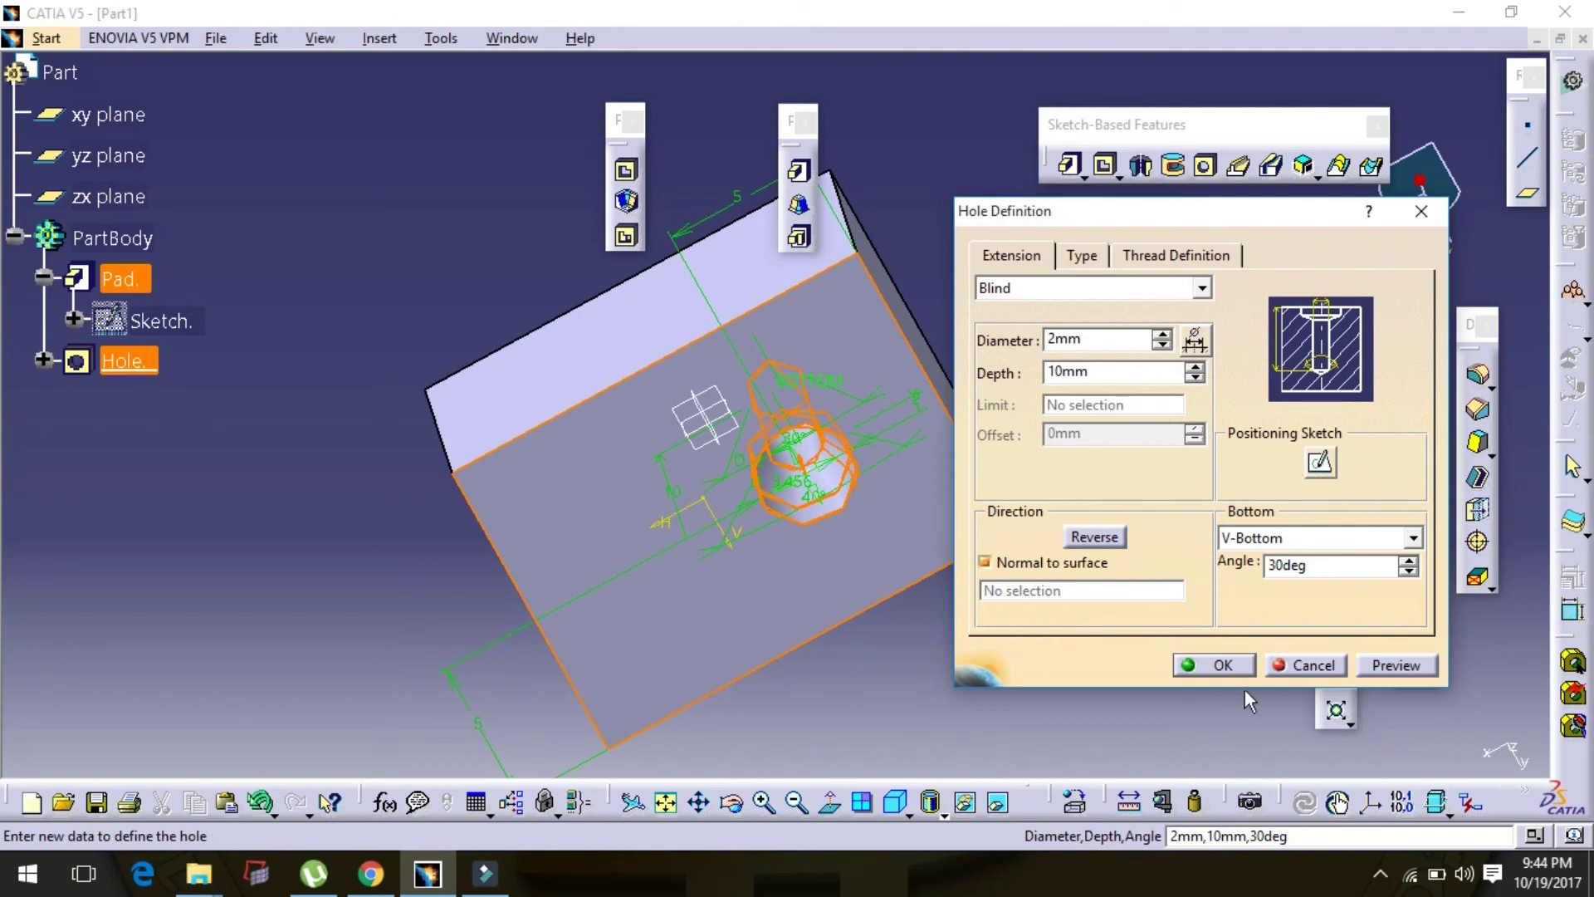
left_click(1231, 669)
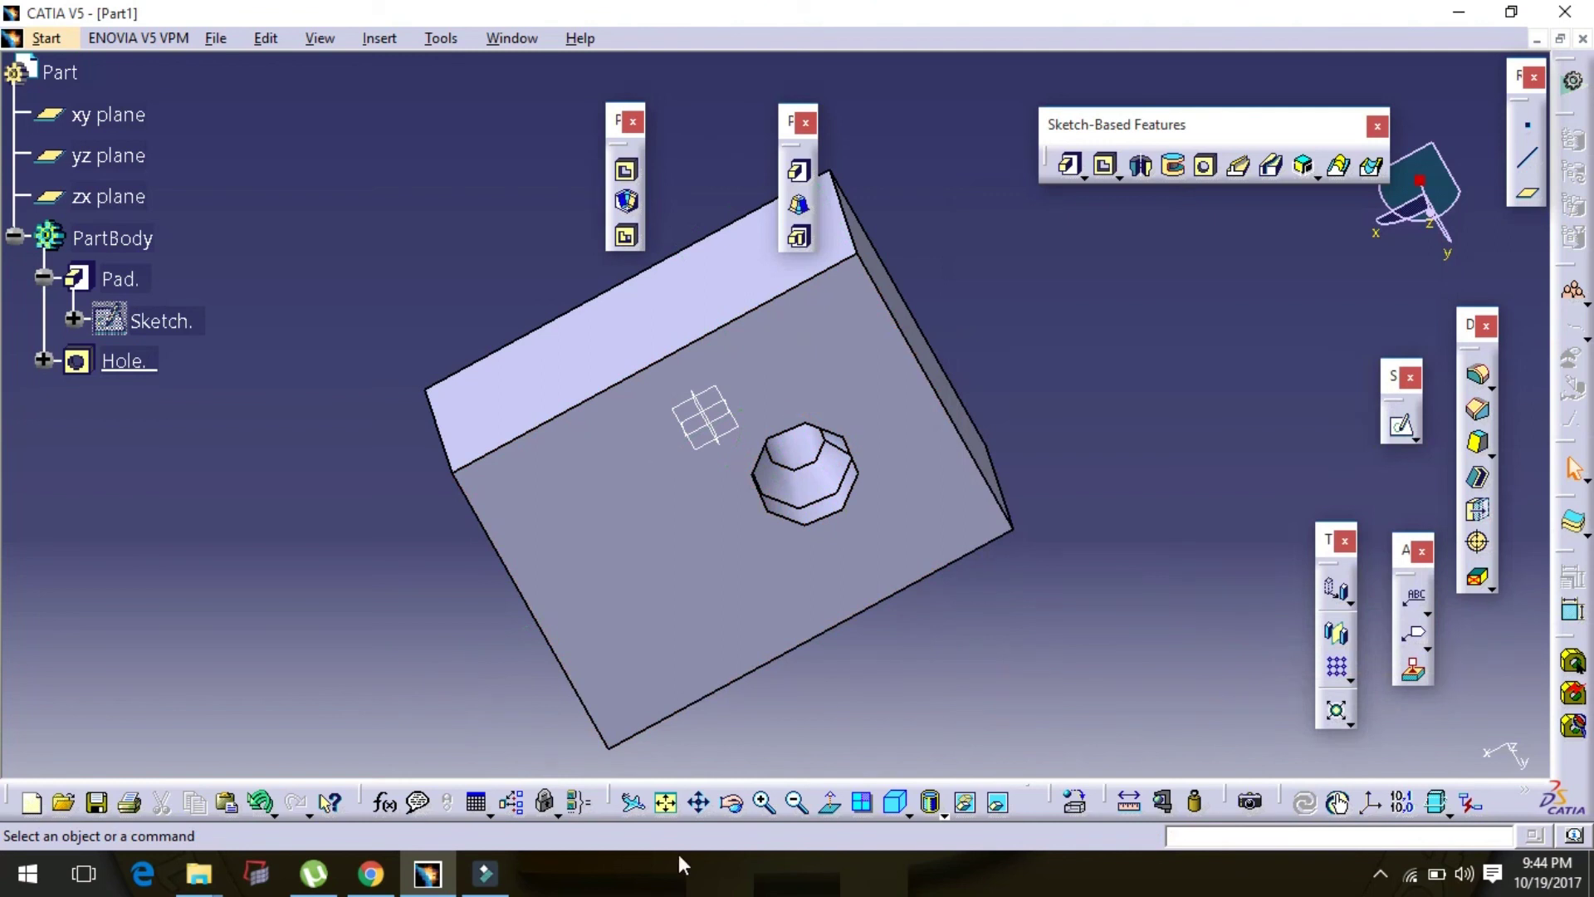
left_click(732, 801)
left_click_drag(757, 604, 748, 554)
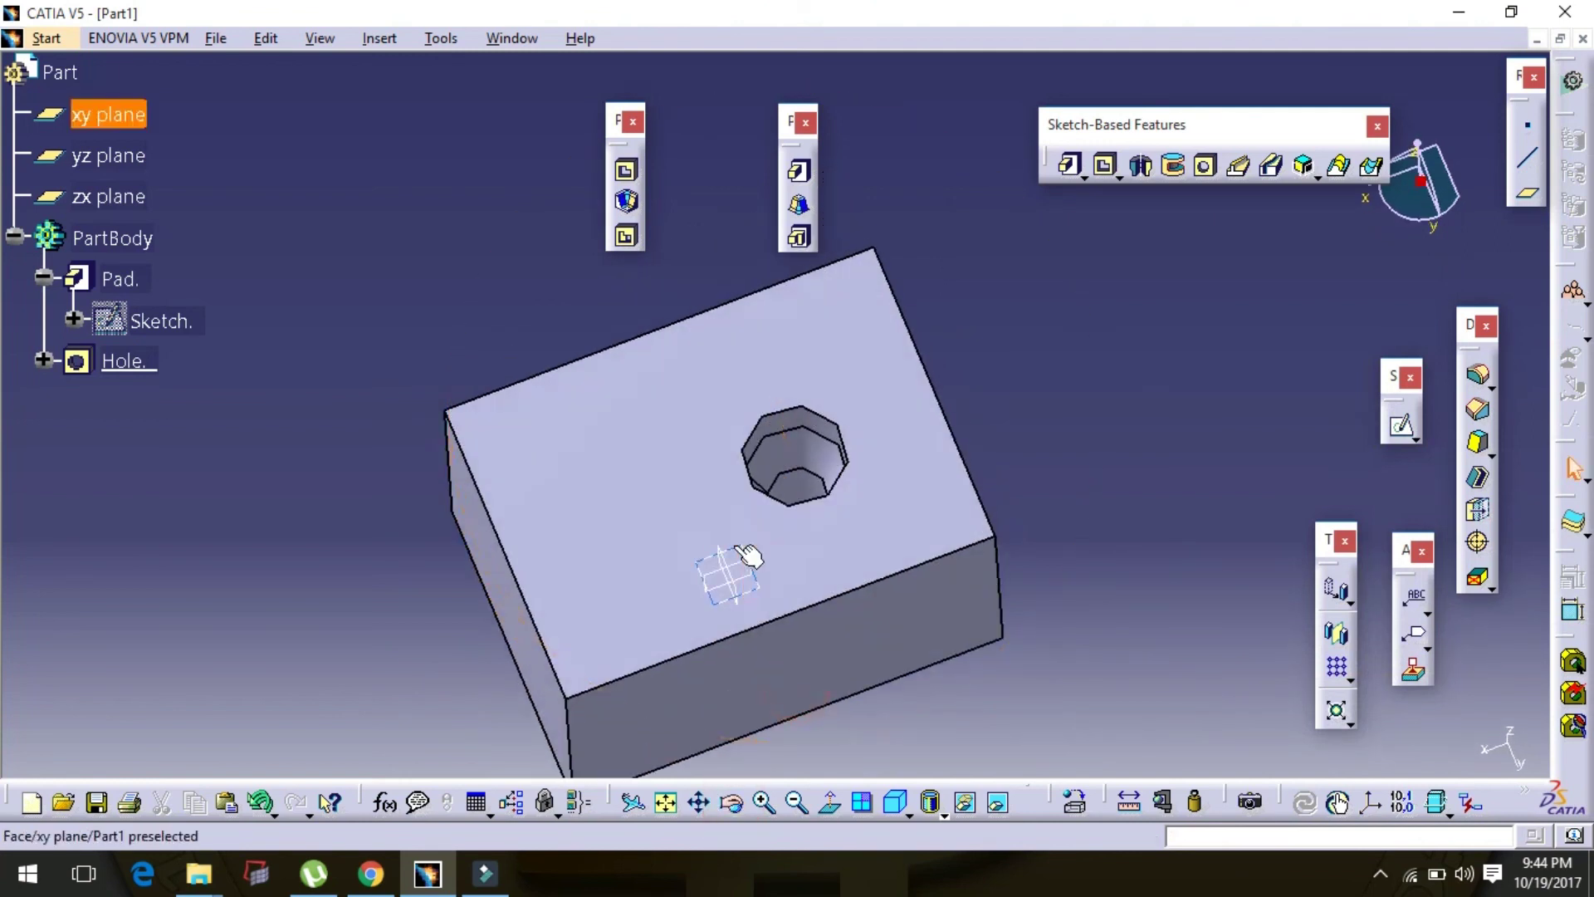